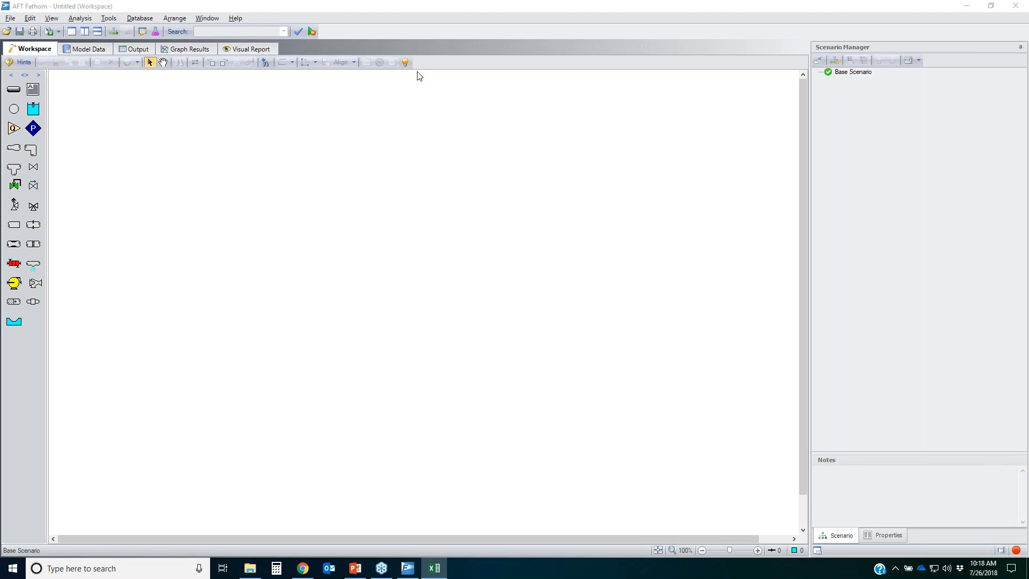
Open the Sizing a Pump.fth model from Desktop > Fathom 10 New Features Webinar > Official Webinar Models
left_click(7, 31)
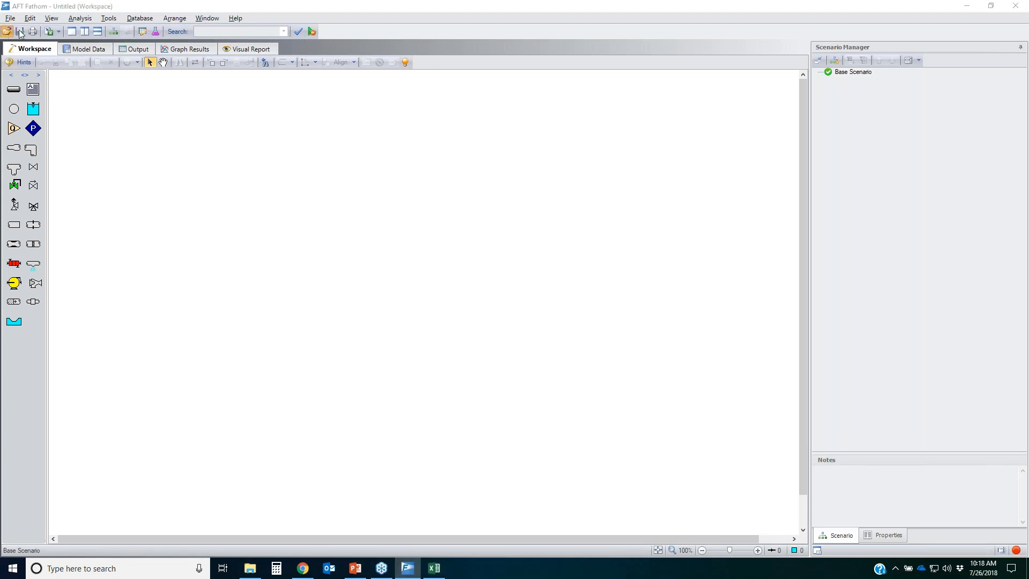
left_click(398, 201)
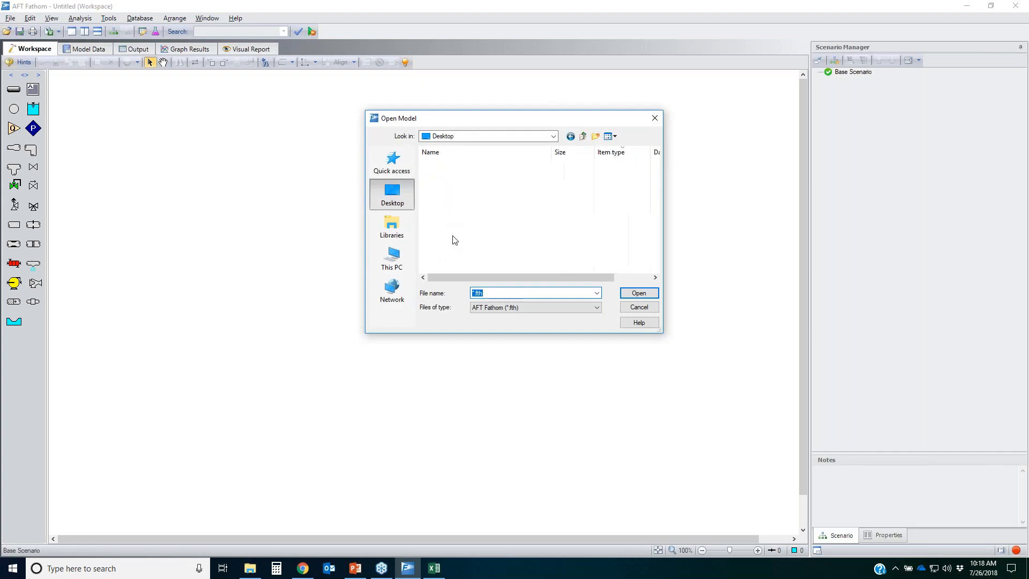
scroll(515, 220, "down", 2)
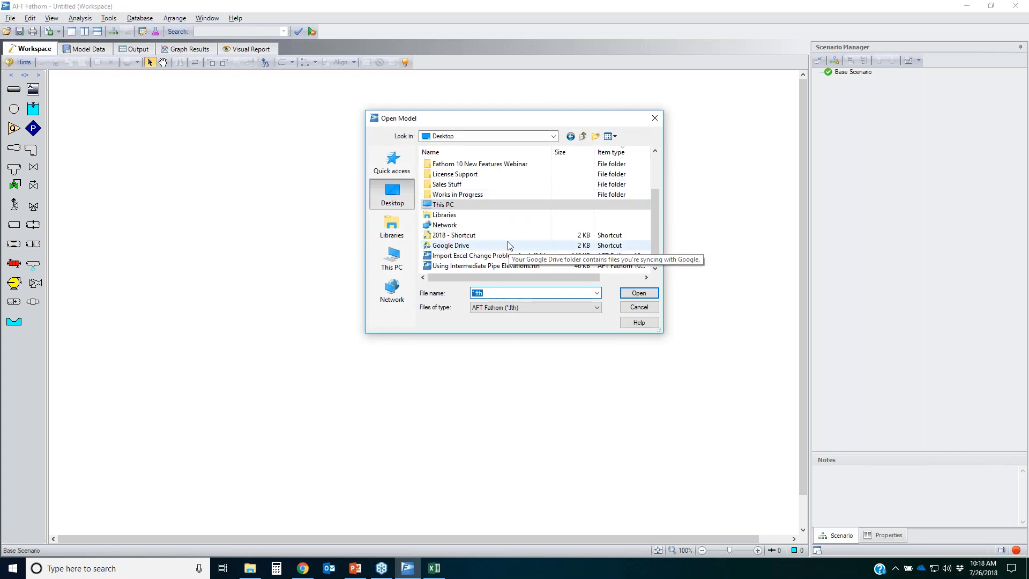
left_click(490, 167)
double_click(490, 166)
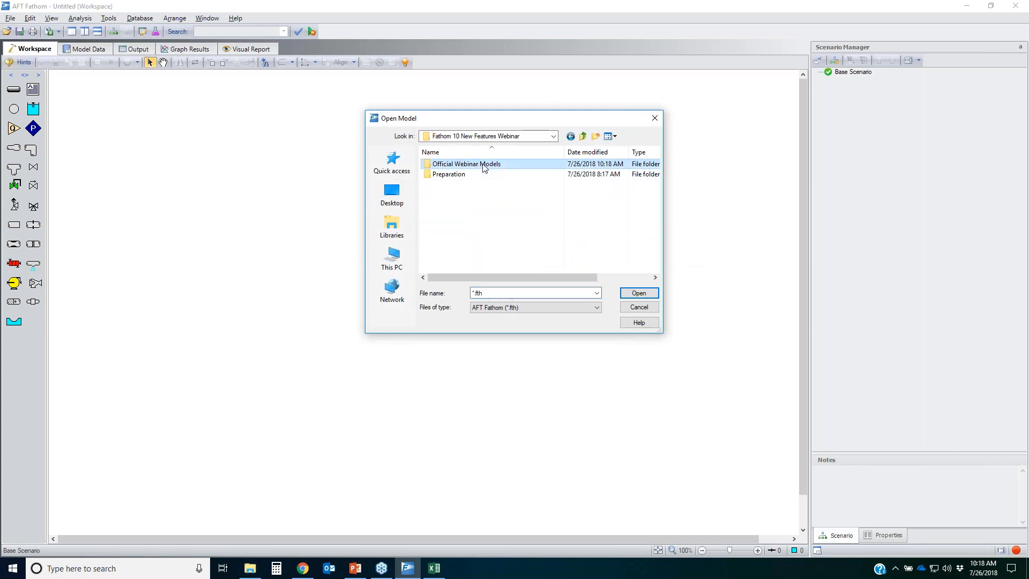
double_click(488, 165)
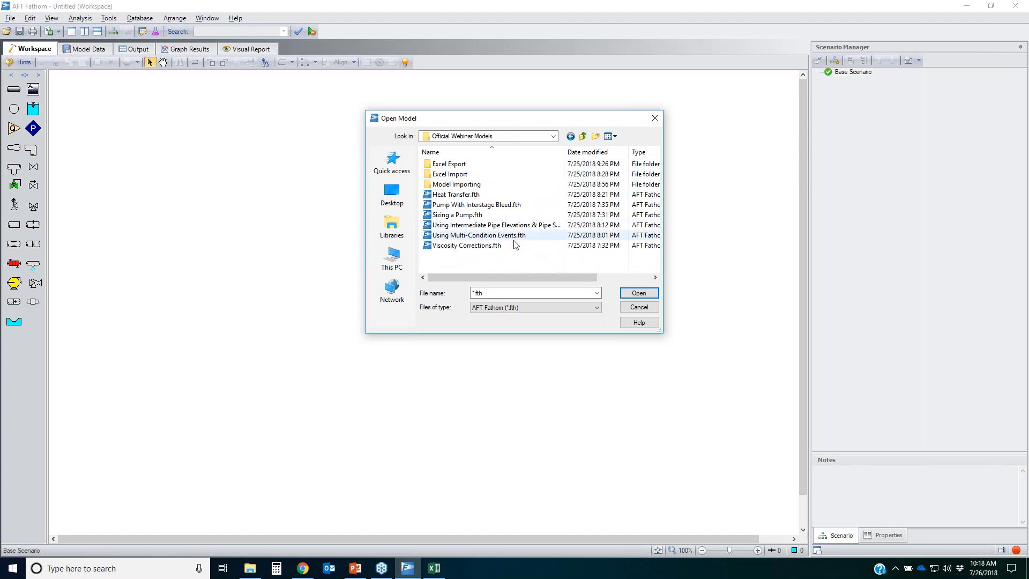
double_click(454, 215)
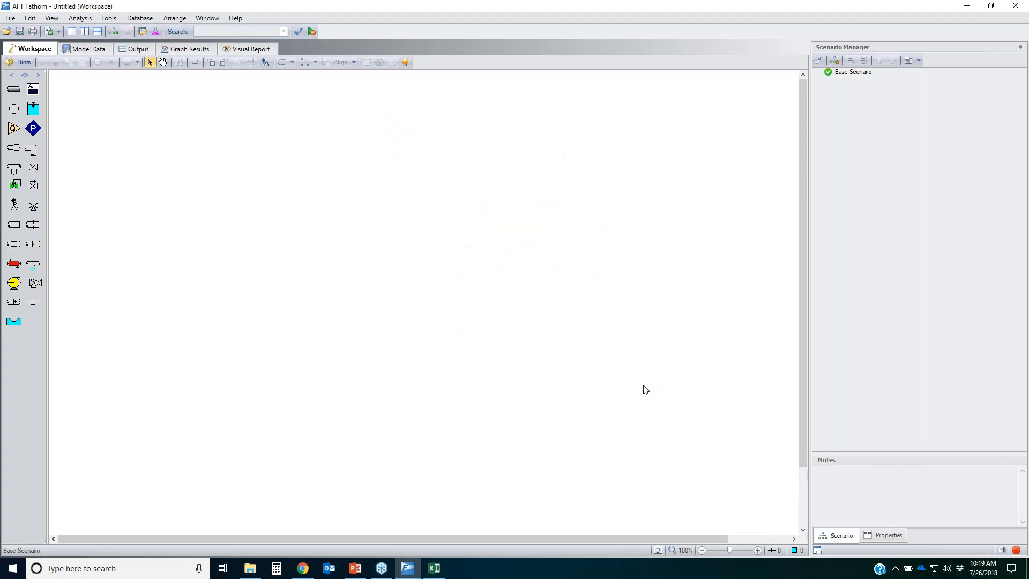
left_click(473, 343)
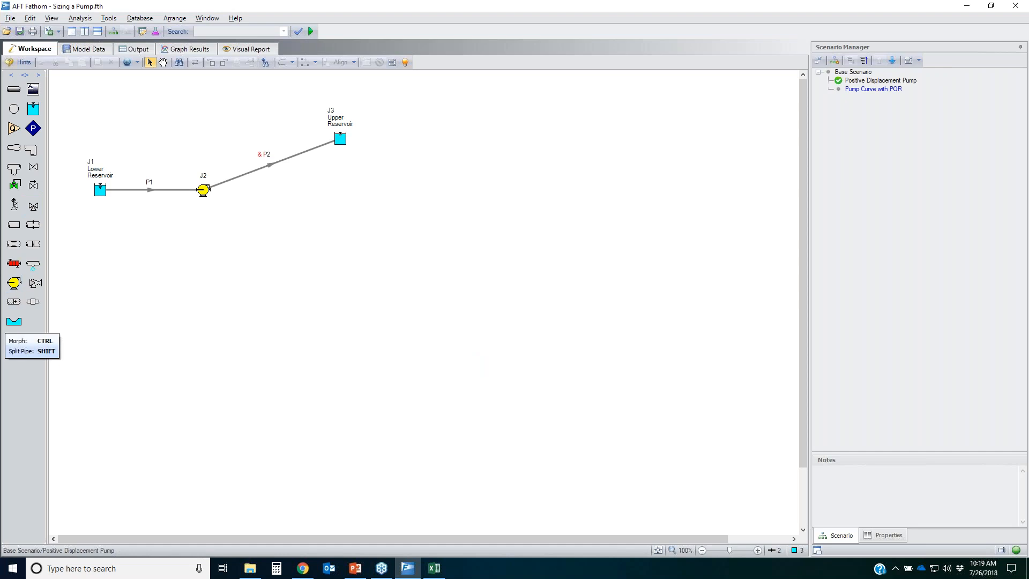
Place a new pump junction in the empty workspace area and examine its centrifugal pump curve data and sizing options
left_click(494, 284)
double_click(566, 222)
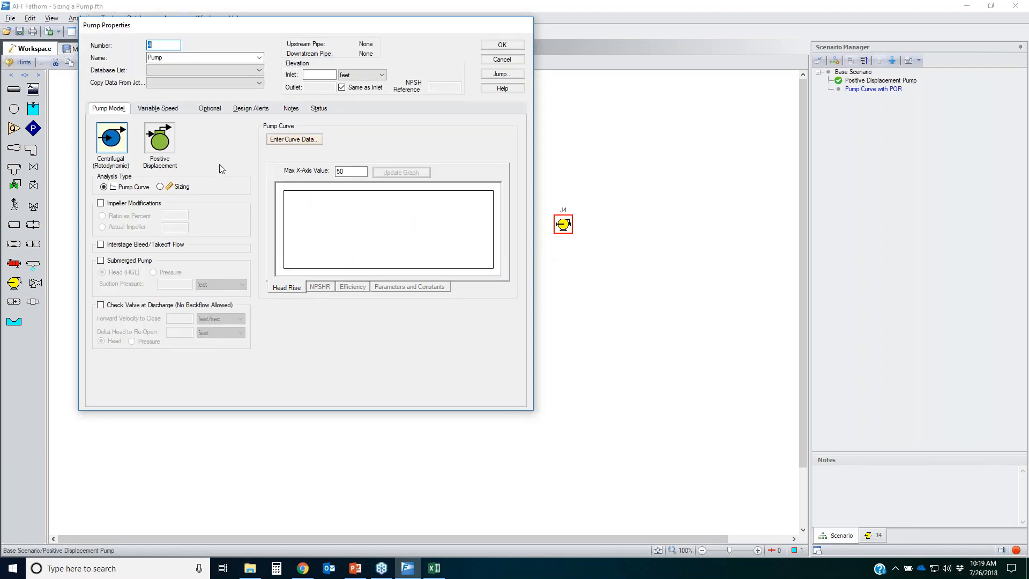
left_click(115, 141)
left_click(294, 139)
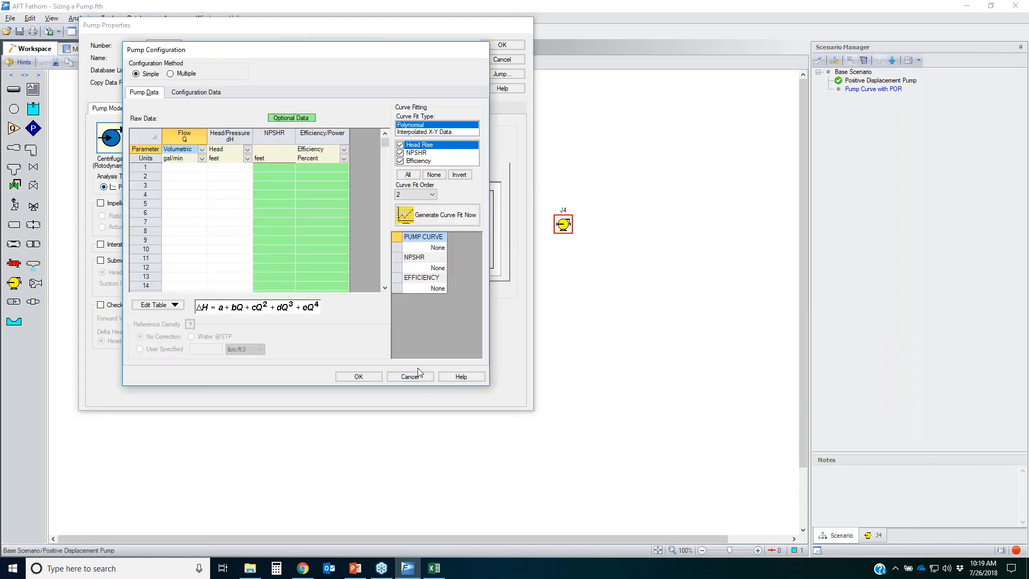
left_click(410, 376)
left_click(160, 186)
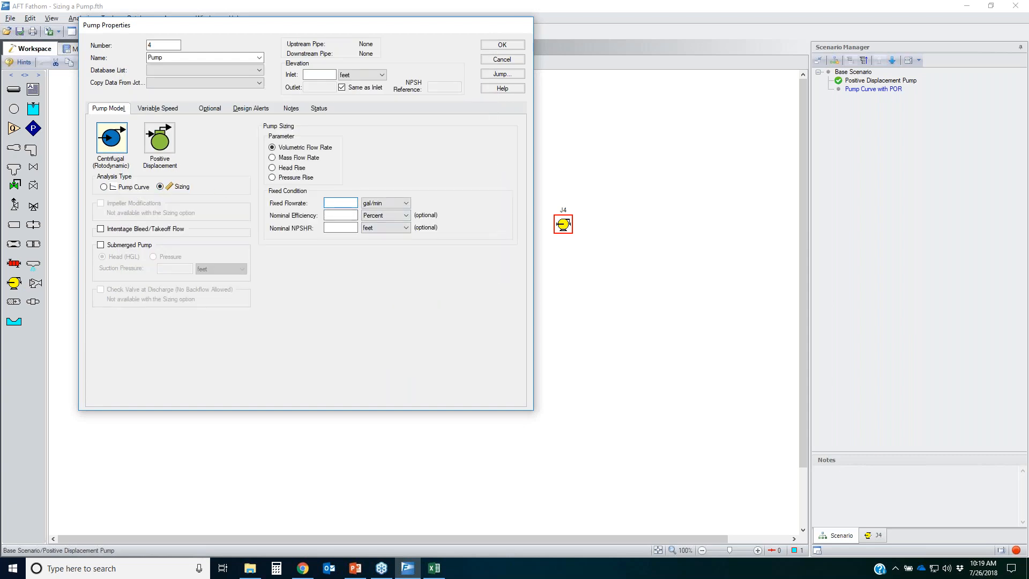
Make the new pump positive displacement with acceleration head parameters enabled, pump type Simplex (Double-acting) and K for Hot Water
left_click(155, 131)
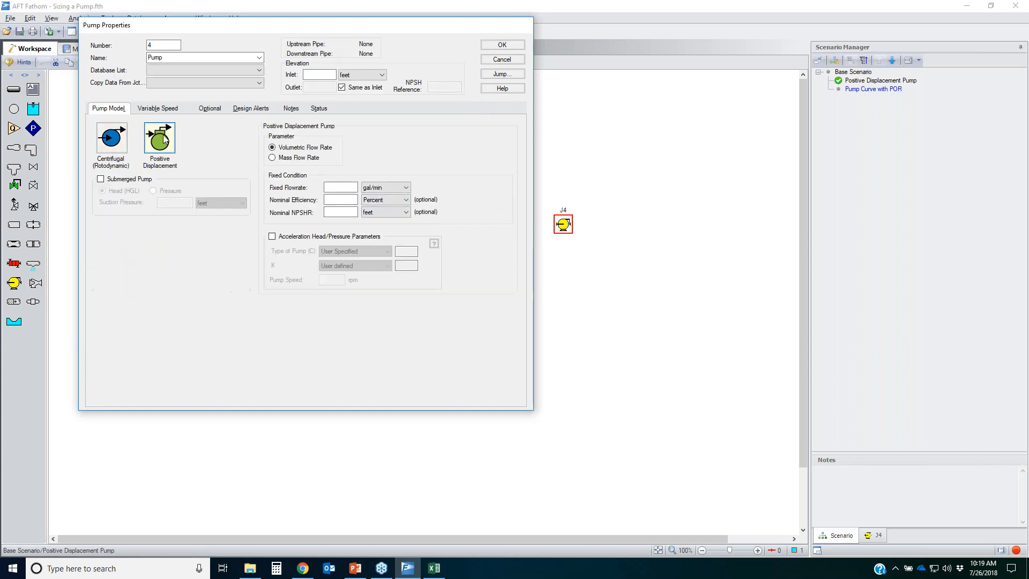
left_click(277, 237)
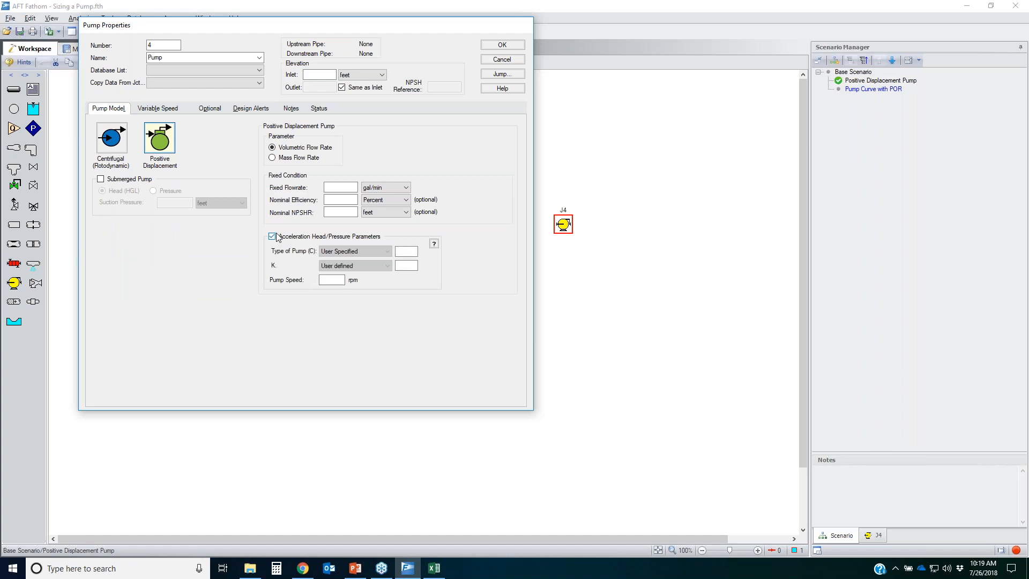
left_click(377, 253)
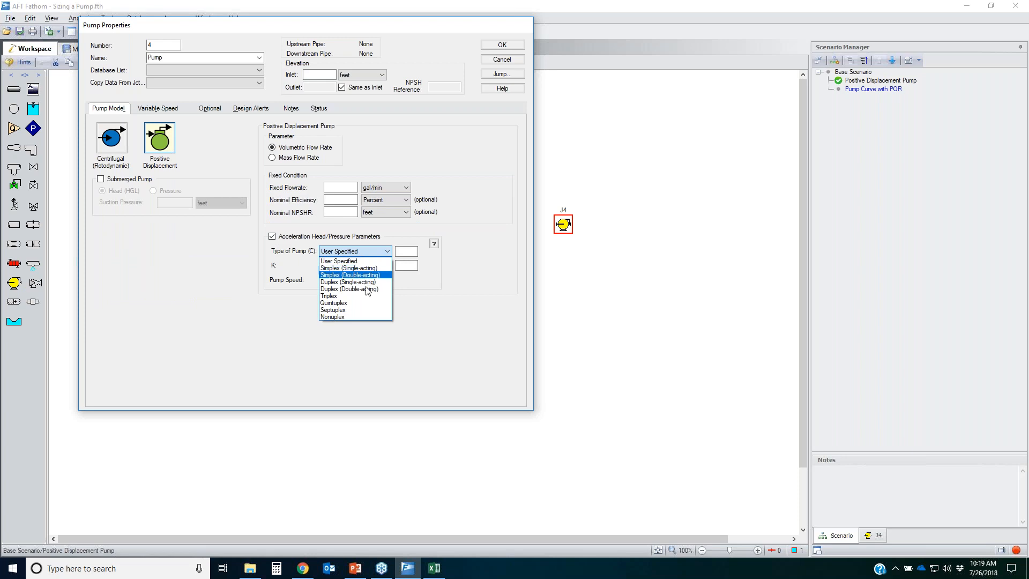
left_click(364, 275)
left_click(343, 266)
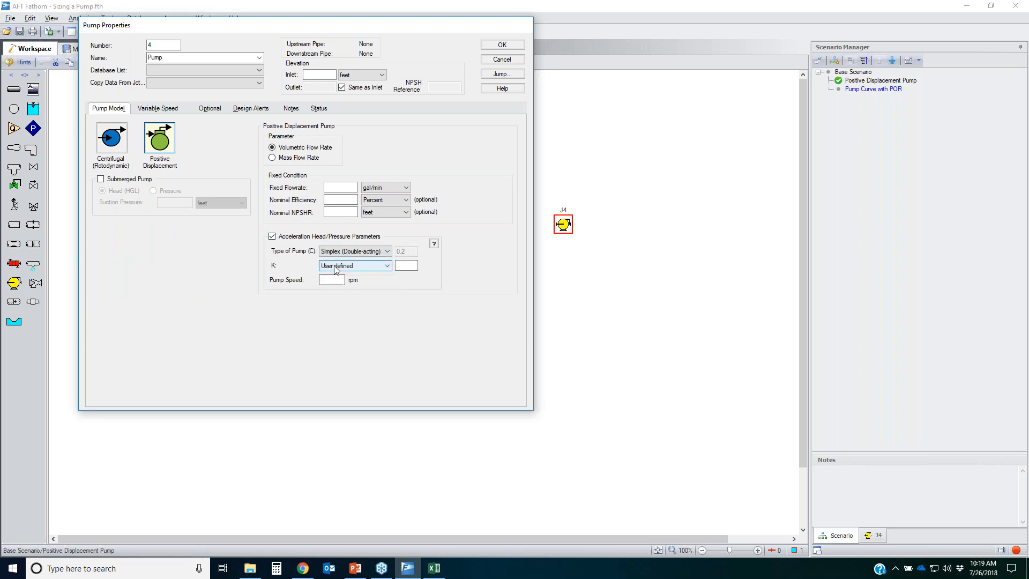
left_click(349, 284)
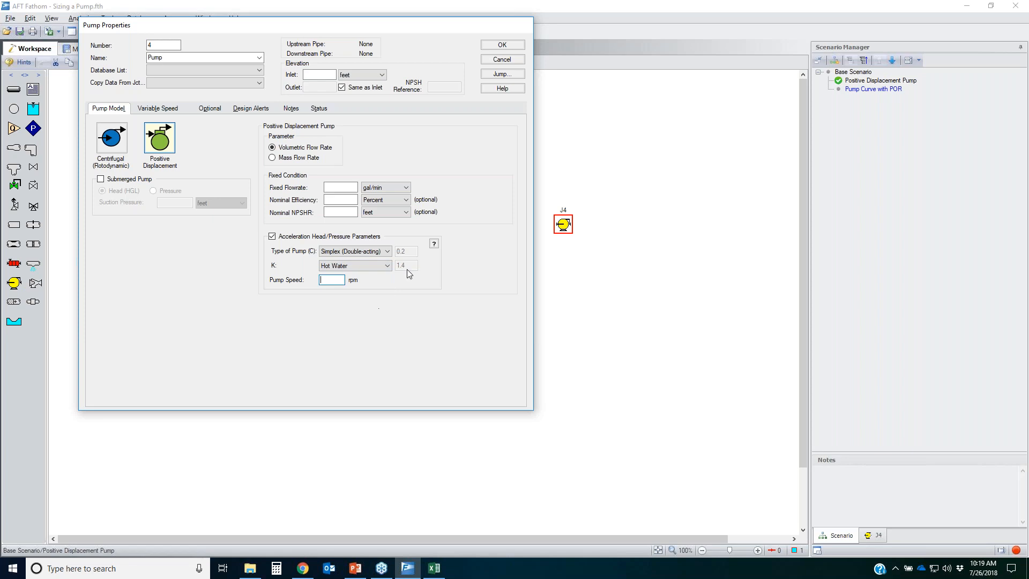
Discard the new pump's property changes and delete its junction from the workspace
left_click(500, 60)
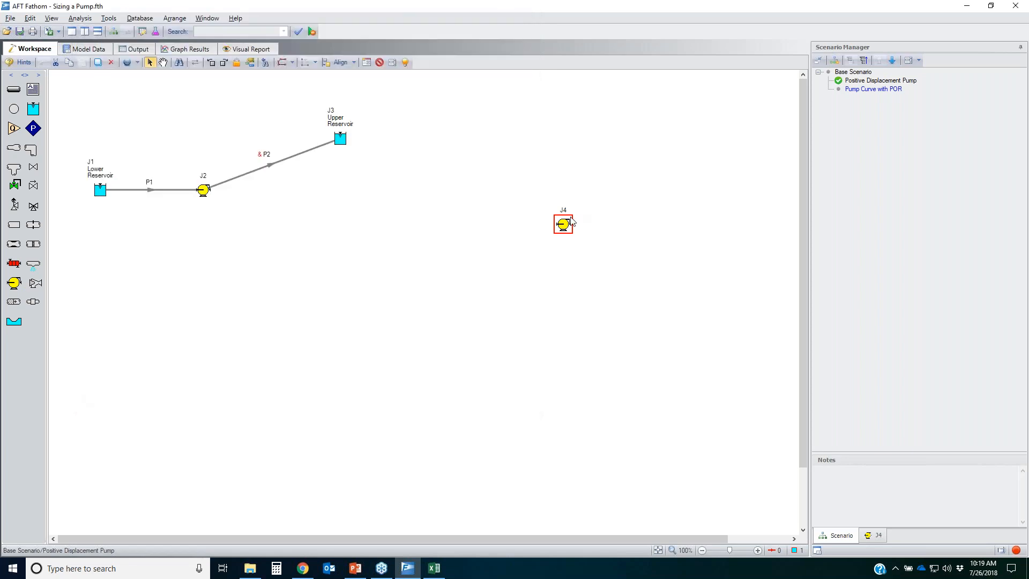
key("Delete")
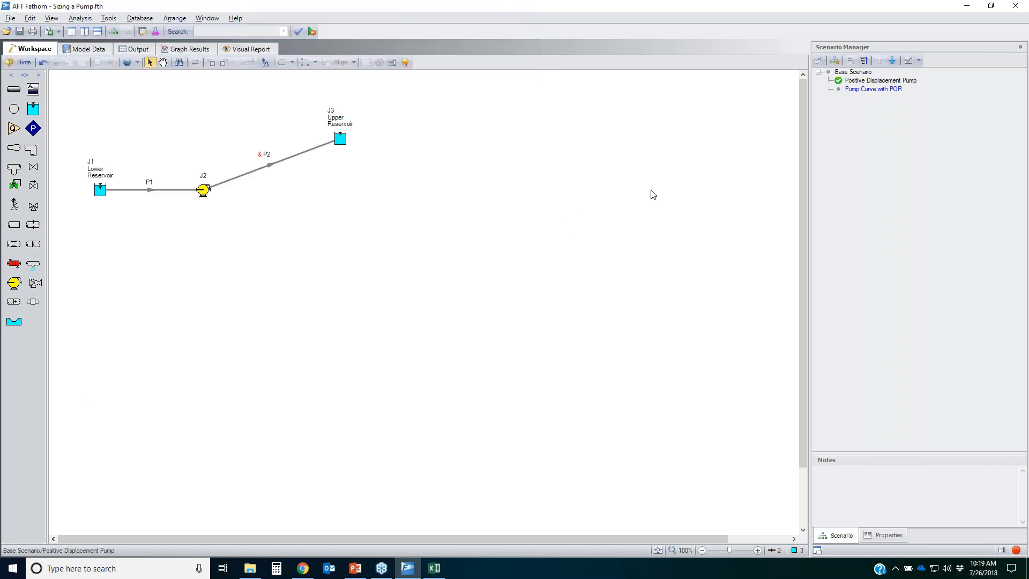
Examine the fixed flow rate and acceleration head parameters of pump J2, leaving its properties without saving
left_click(204, 191)
double_click(202, 196)
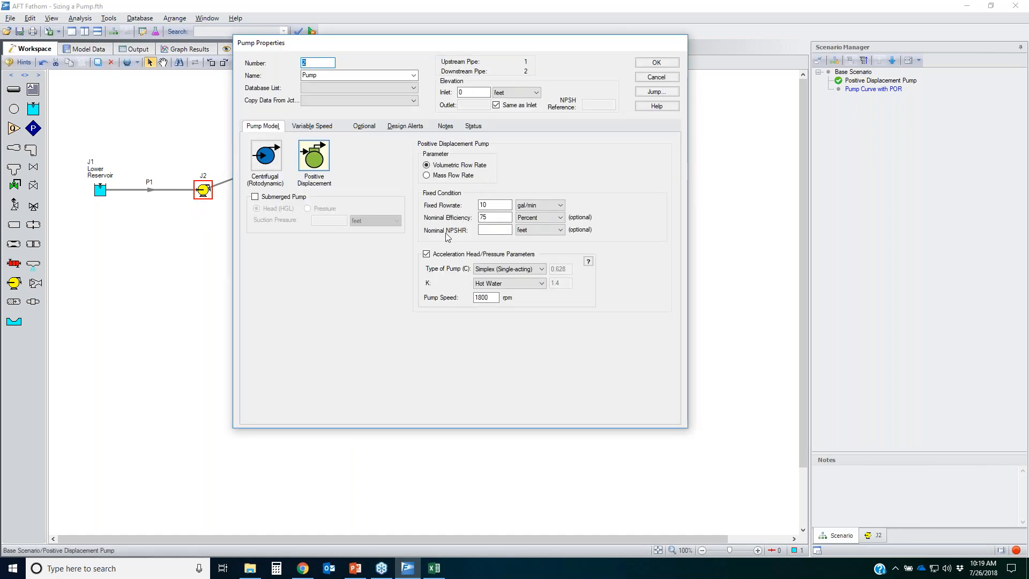
left_click_drag(498, 204, 438, 189)
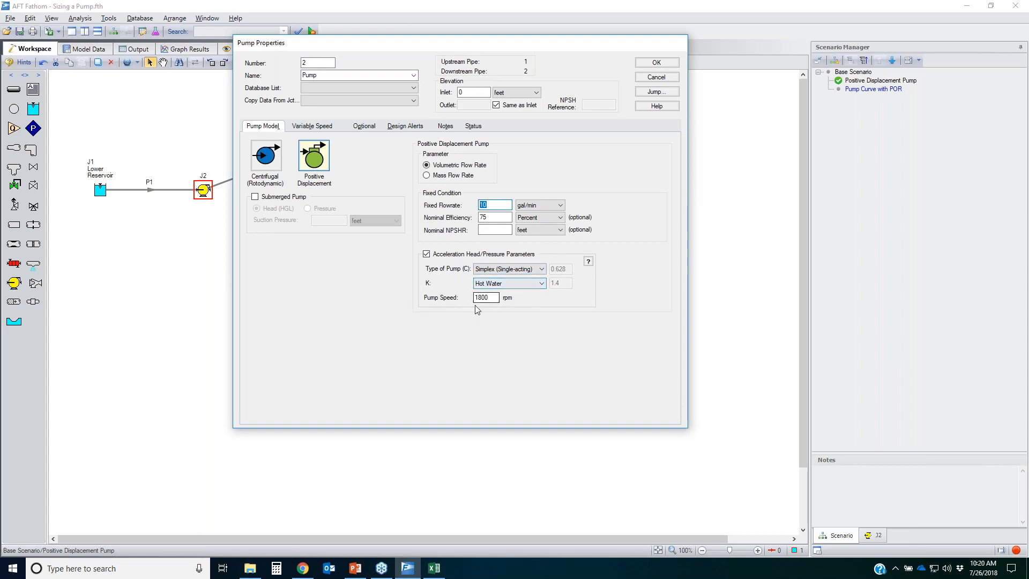
left_click(656, 76)
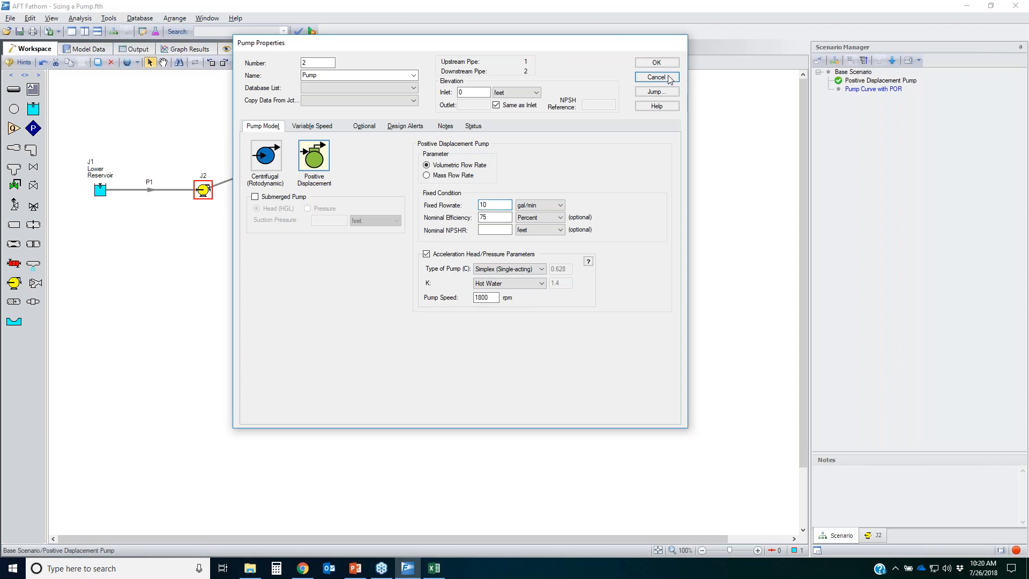
Run the model and review the acceleration head in the Pump Summary output
left_click(315, 32)
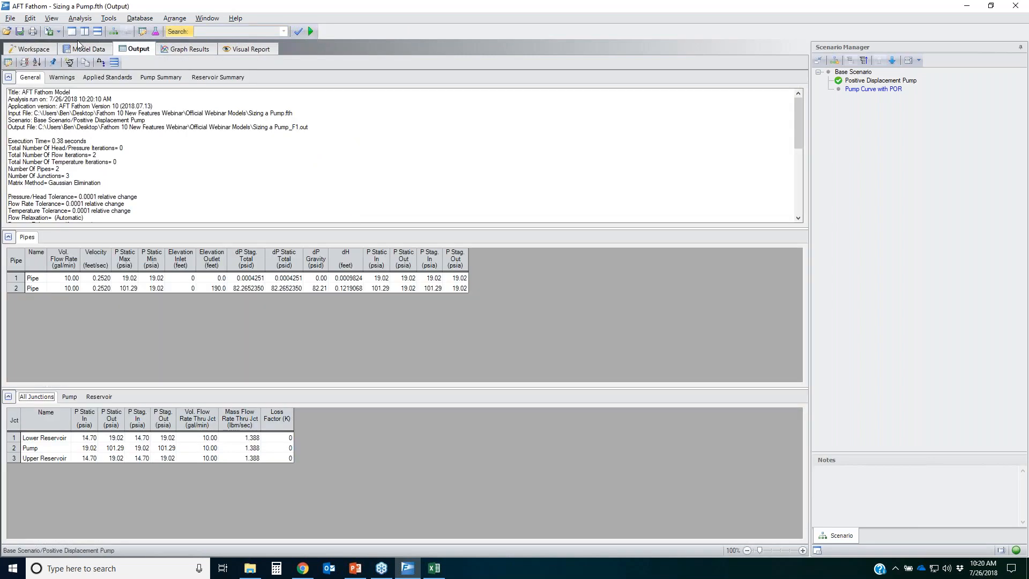
left_click(160, 78)
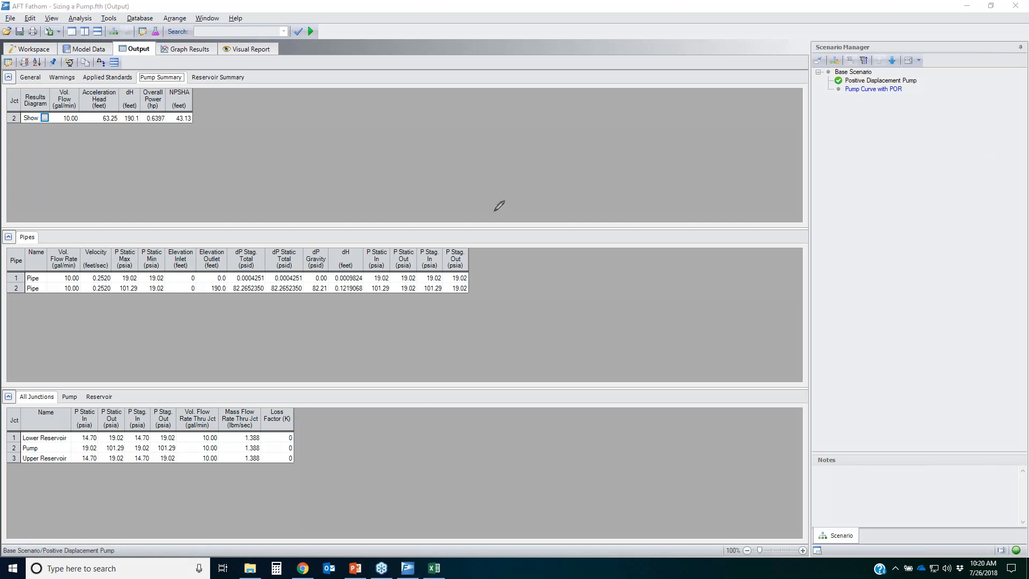
mouse_move(77, 90)
left_mouse_down()
mouse_move(118, 102)
mouse_move(116, 121)
mouse_move(74, 99)
mouse_move(82, 85)
left_mouse_up()
key("Escape")
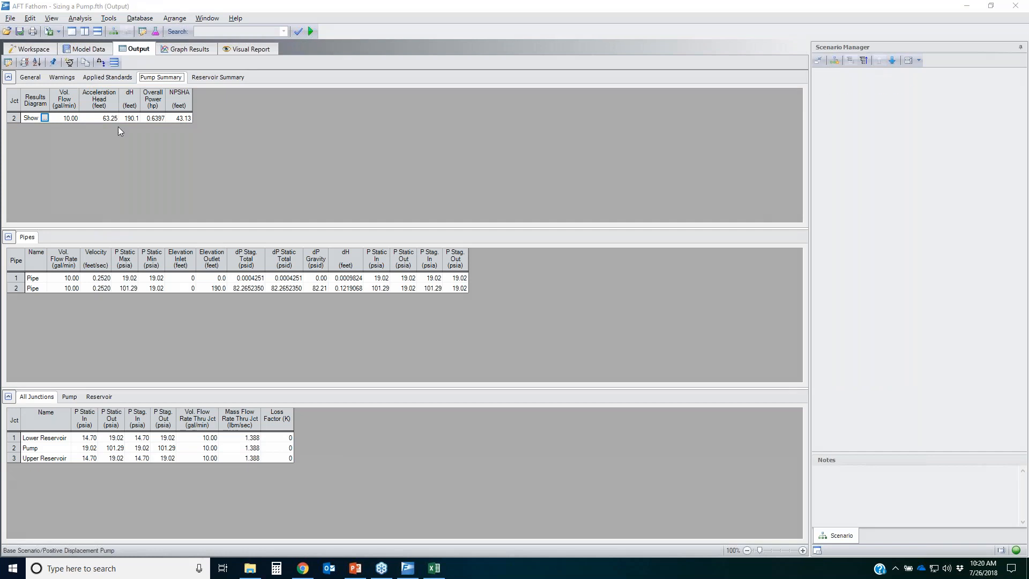
Review the acceleration head entries in the Applied Standards output with the text enlarged to 144%
left_click(90, 78)
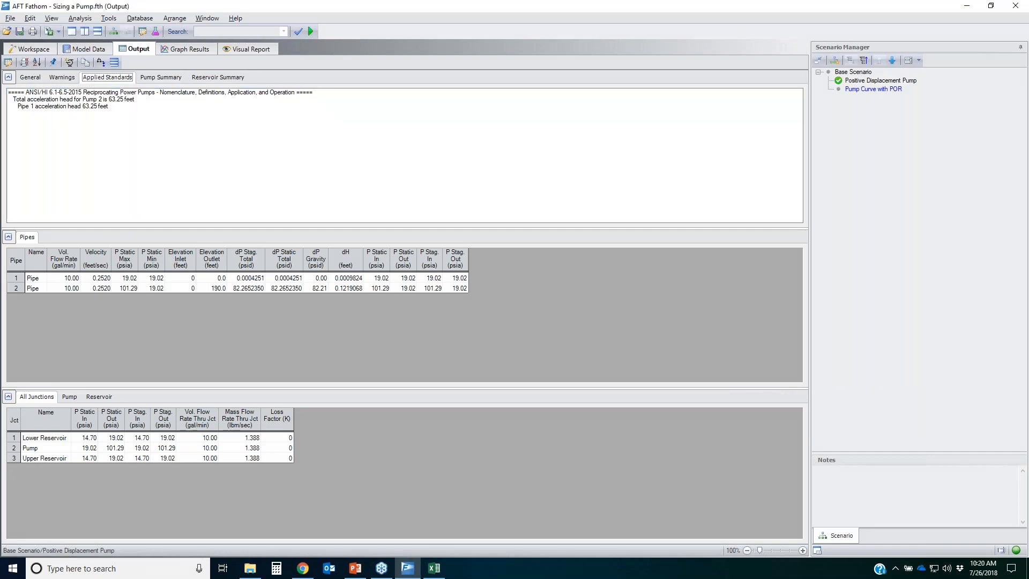
left_click_drag(760, 551, 767, 550)
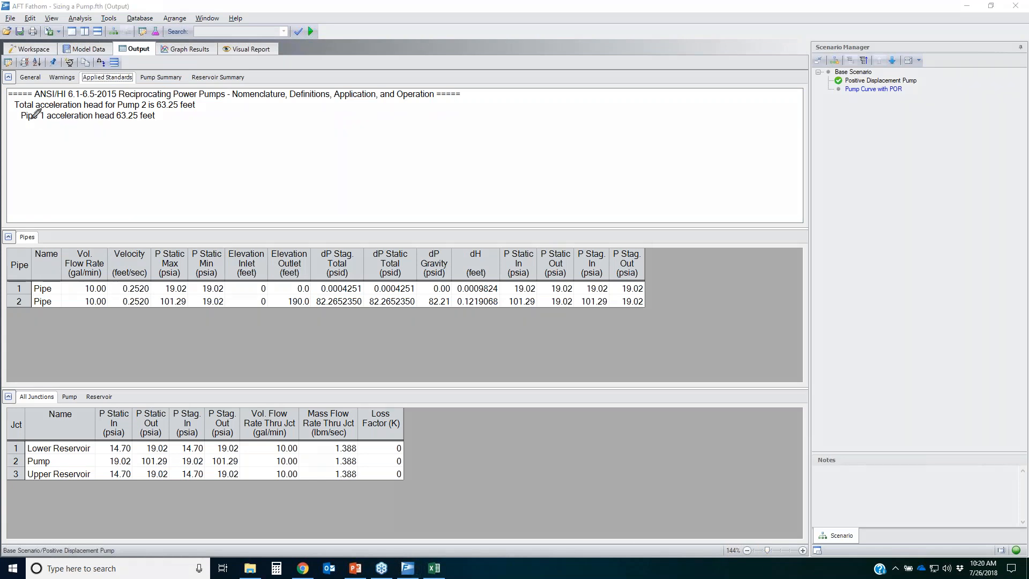
left_click_drag(33, 98, 239, 98)
left_click_drag(46, 108, 194, 107)
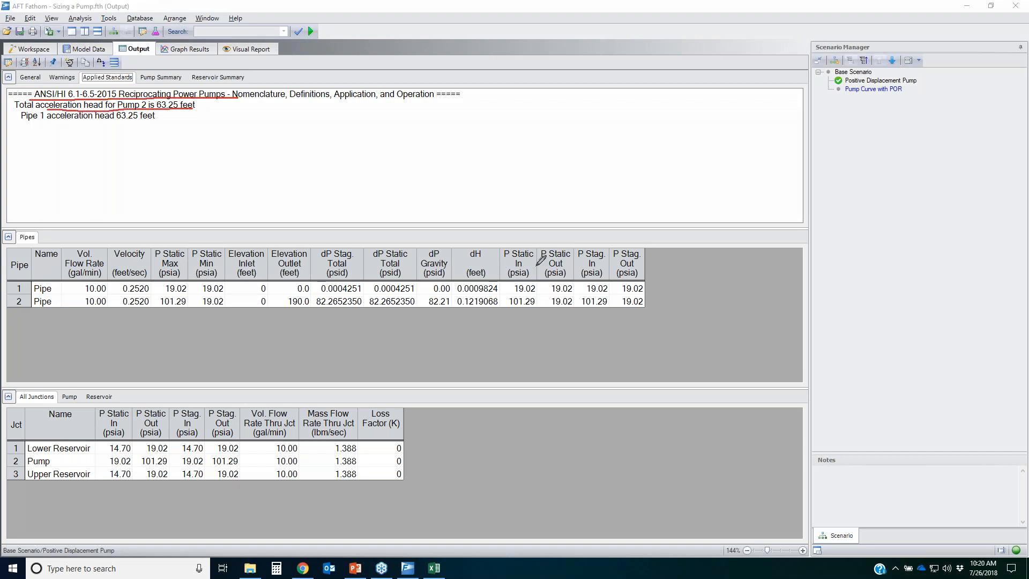
key("Escape")
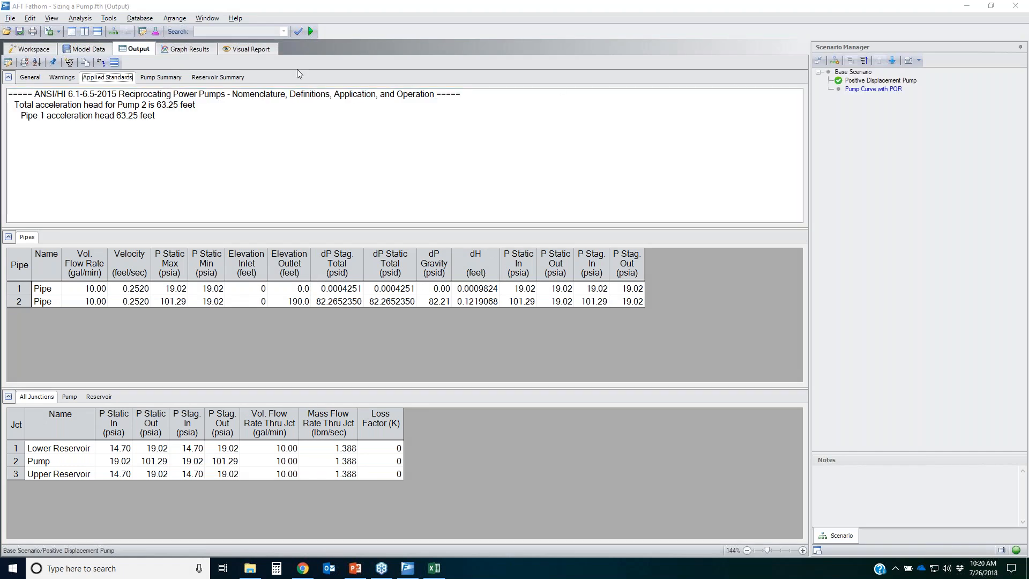
Load the saved graph "Pump & System Curve - with Eff. & POR" and check its curve type options
left_click(183, 49)
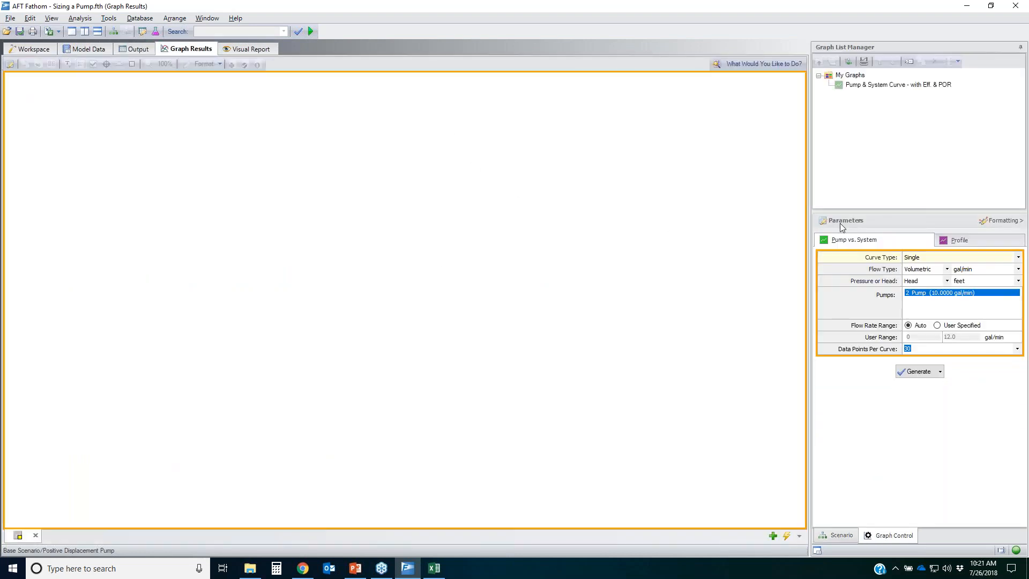
double_click(897, 85)
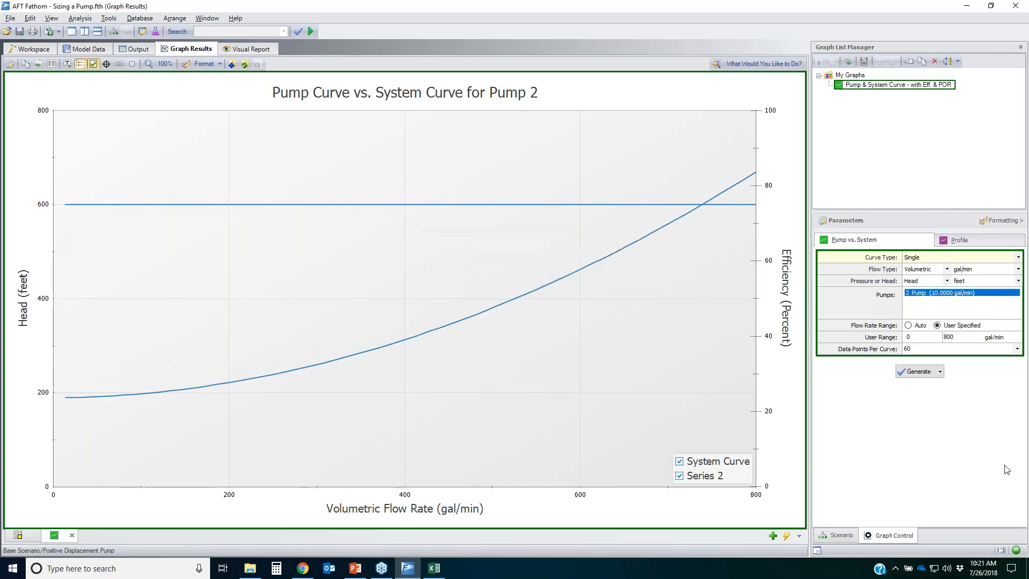
left_click(1014, 258)
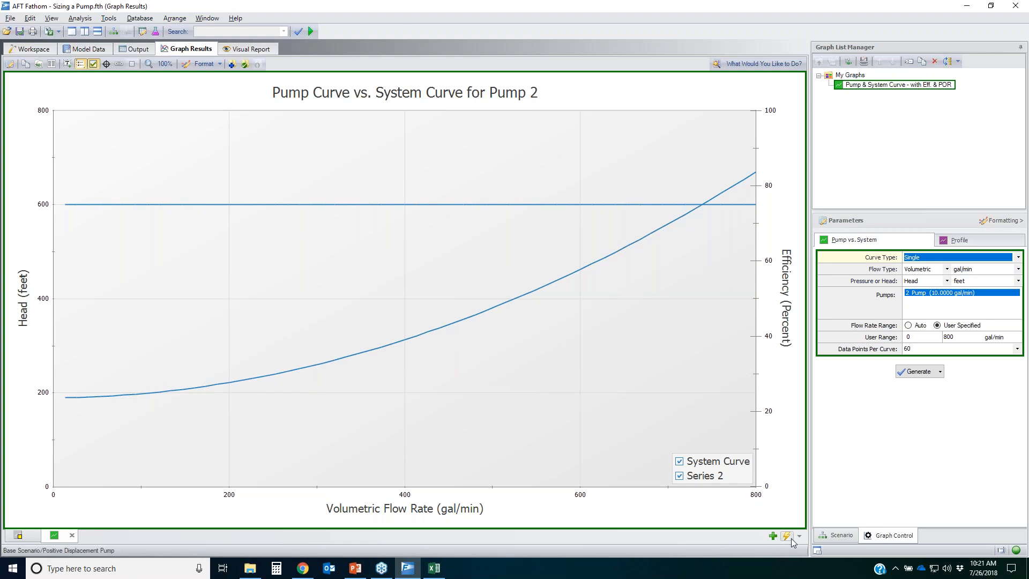
Add a blank graph and check the curve types offered for a new pump vs. system plot
left_click(773, 536)
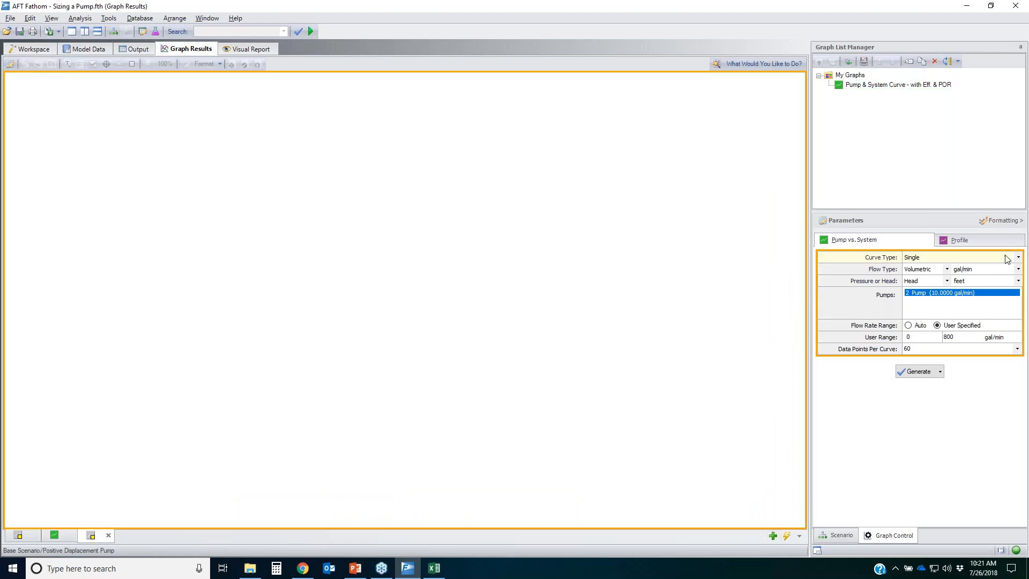
left_click(1019, 259)
left_click(1019, 258)
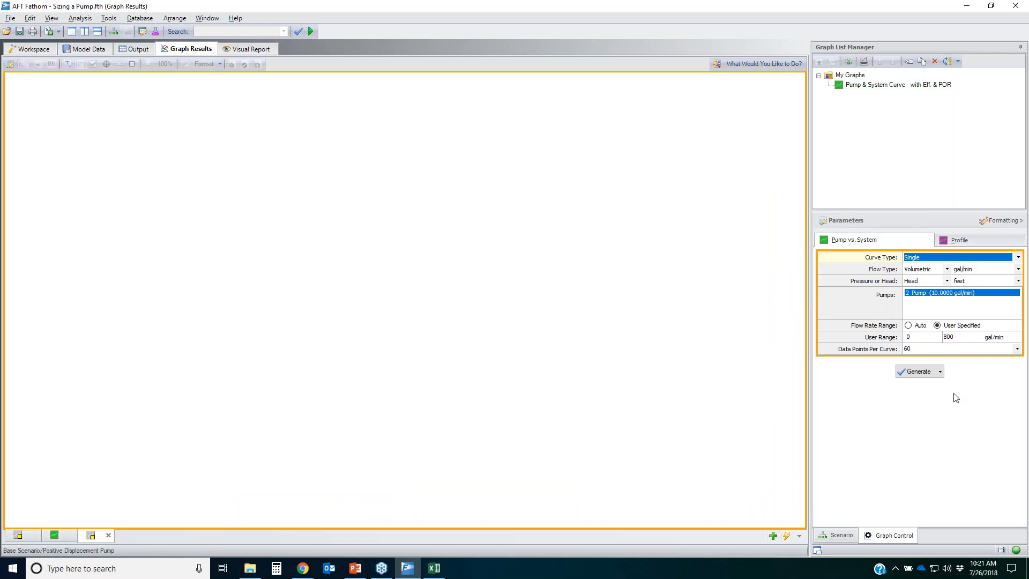
Reload the Positive Displacement Pump scenario and check the curve type options again in the graph results
left_click(30, 49)
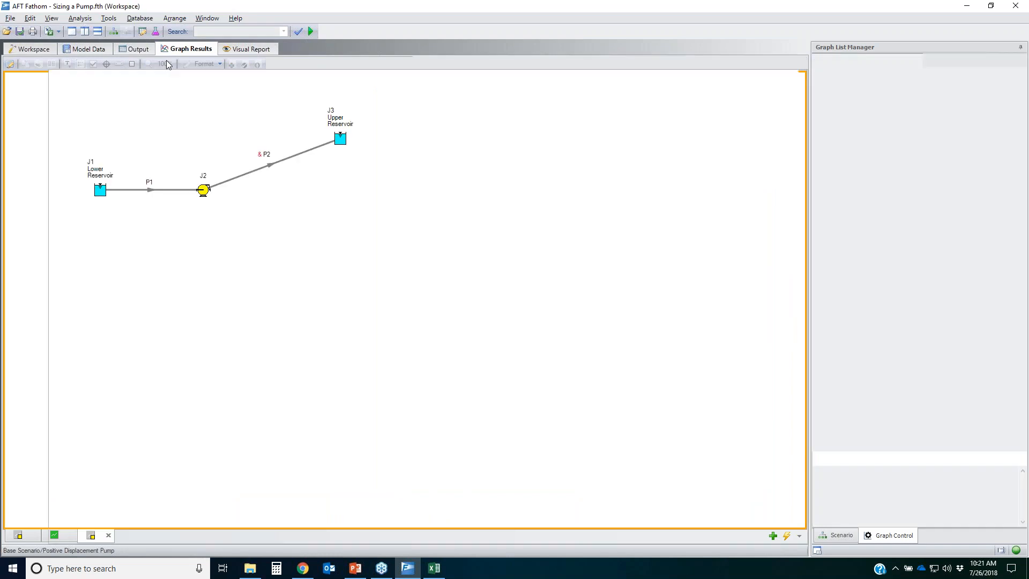
double_click(886, 80)
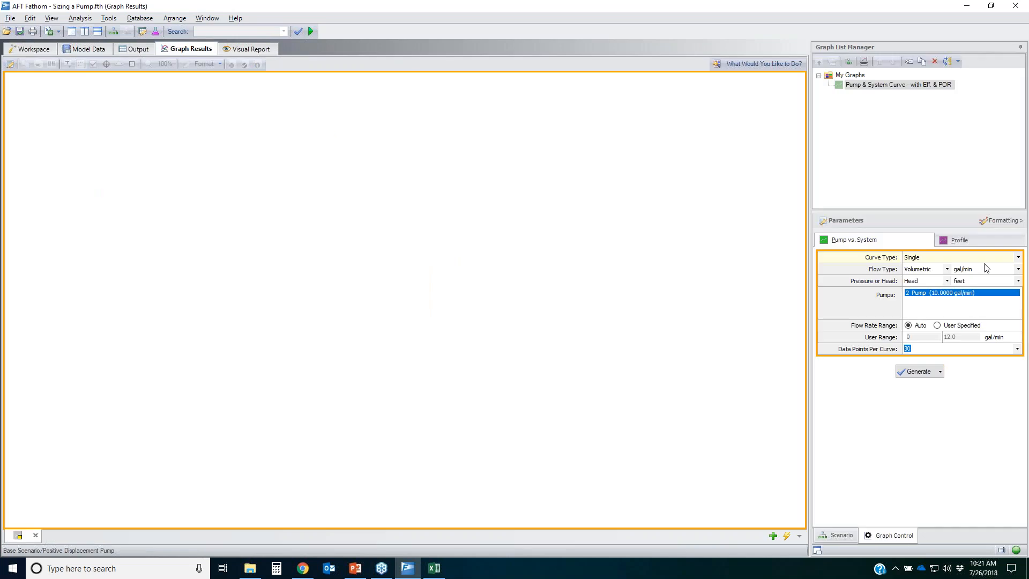
left_click(1017, 258)
left_click(1018, 258)
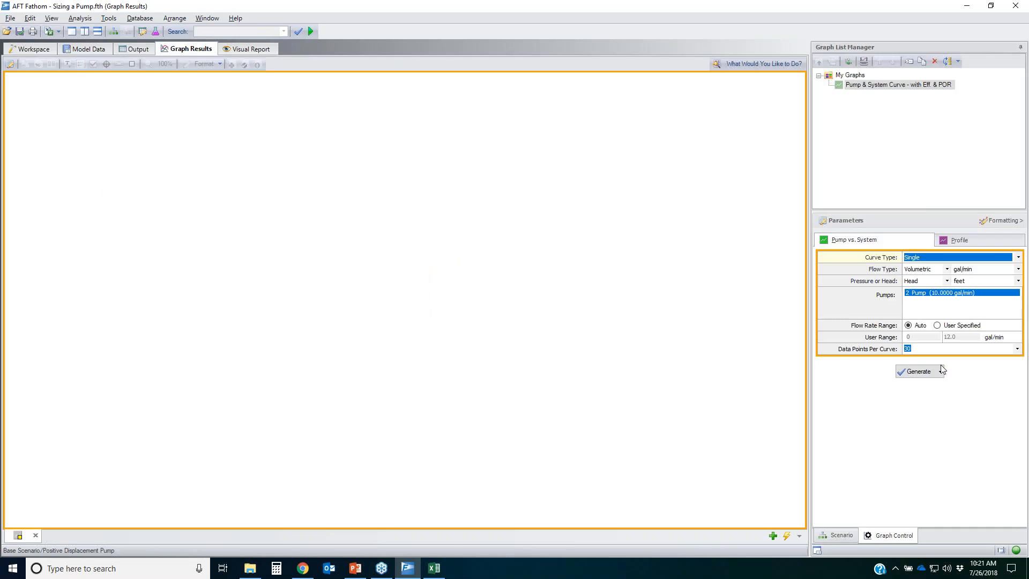
Compare the Profile graph parameters with the Pump vs. System parameters for the positive displacement pump
left_click(953, 292)
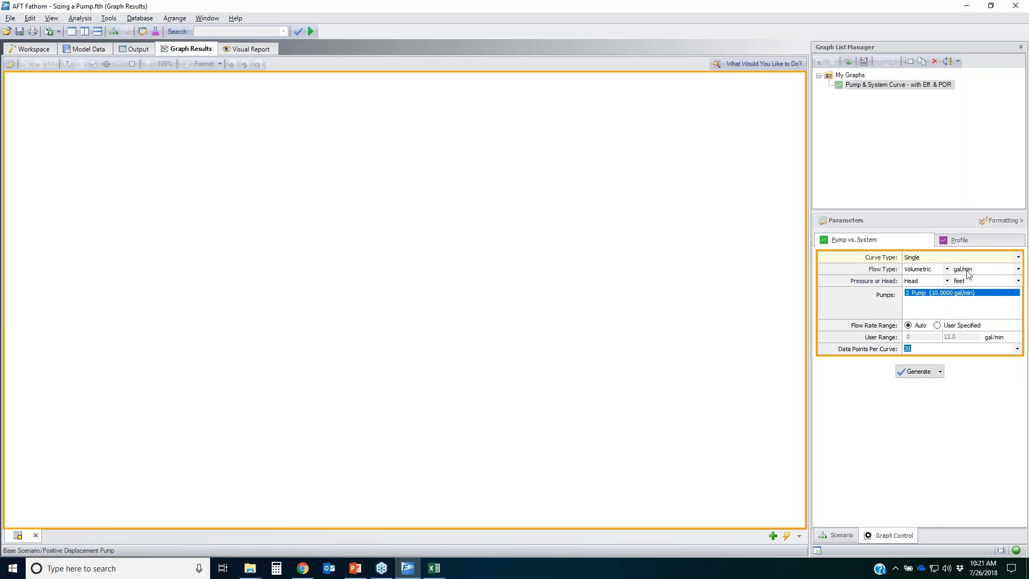
left_click(954, 241)
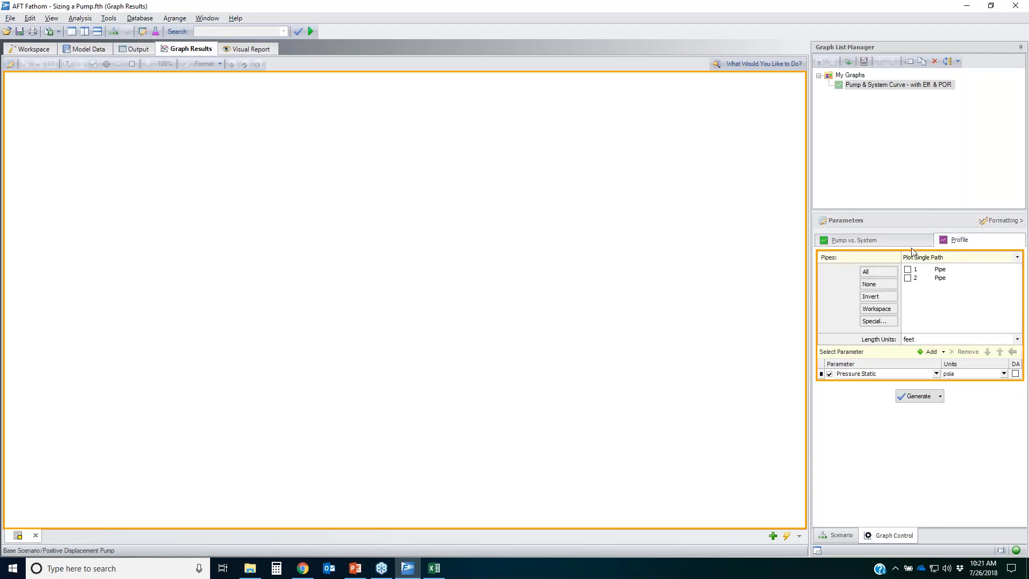
left_click(893, 243)
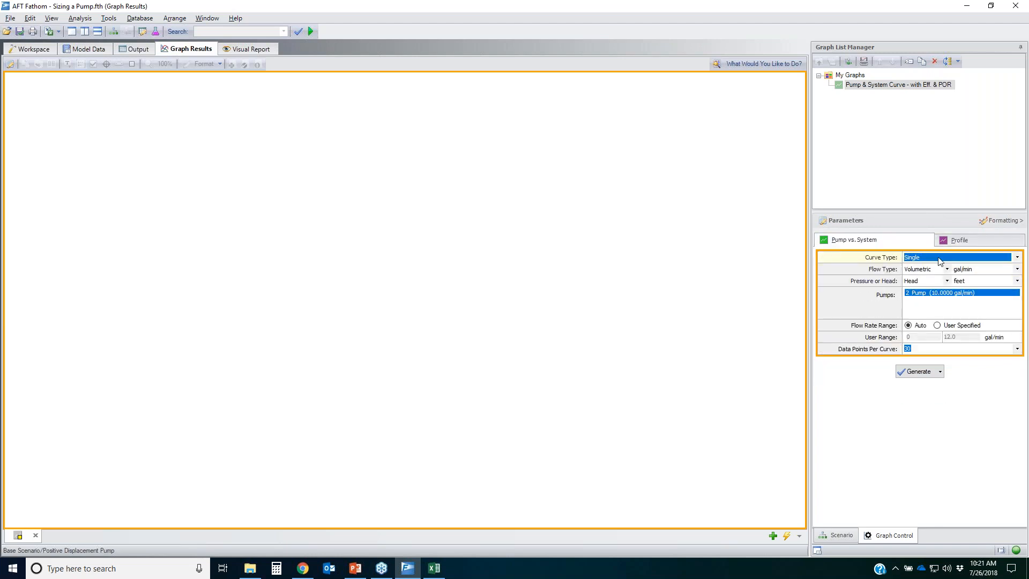
Review pump J2's positive displacement model and acceleration head parameters in the workspace, then close its properties without changes
left_click(44, 48)
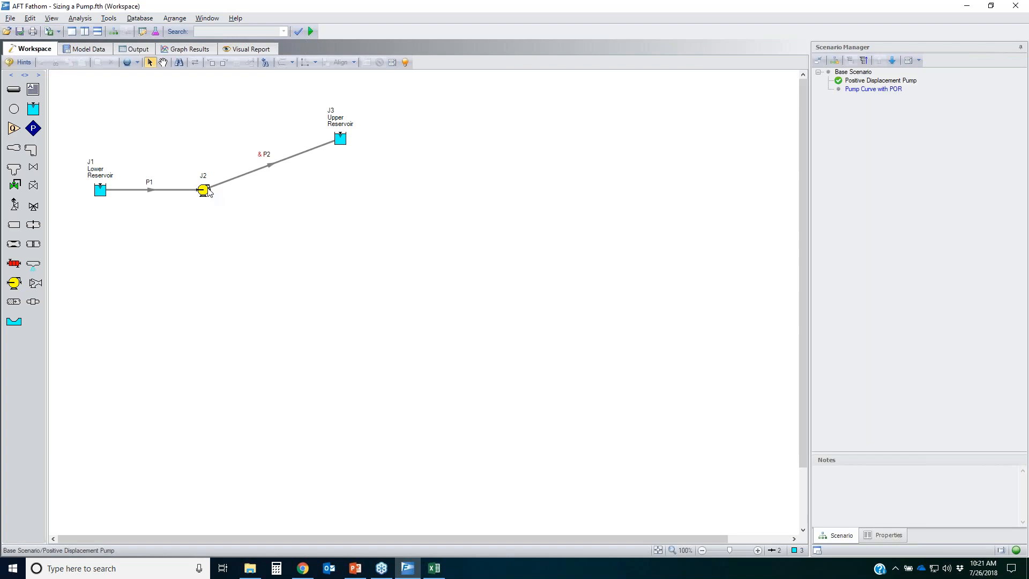
double_click(204, 191)
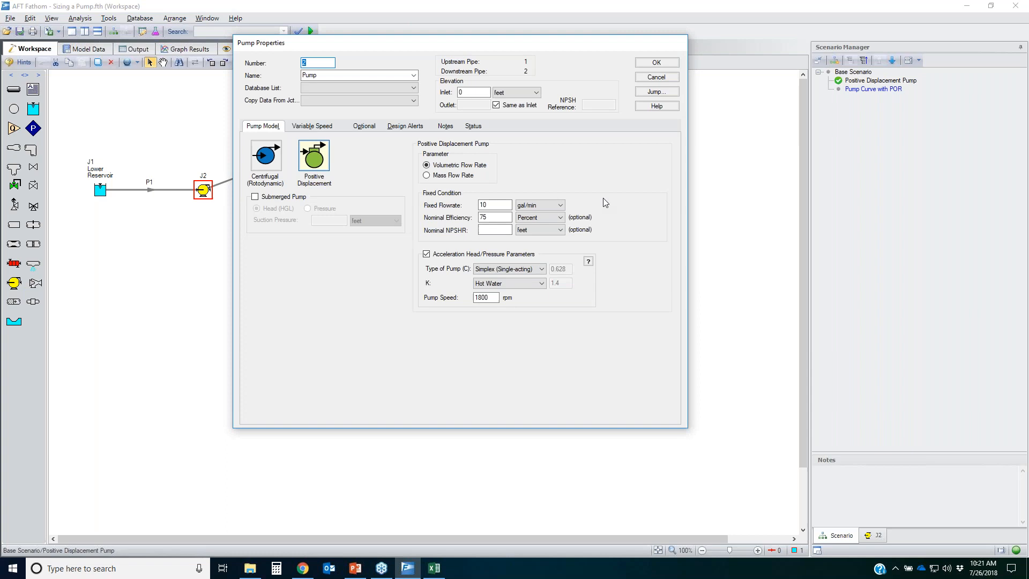
left_click(670, 80)
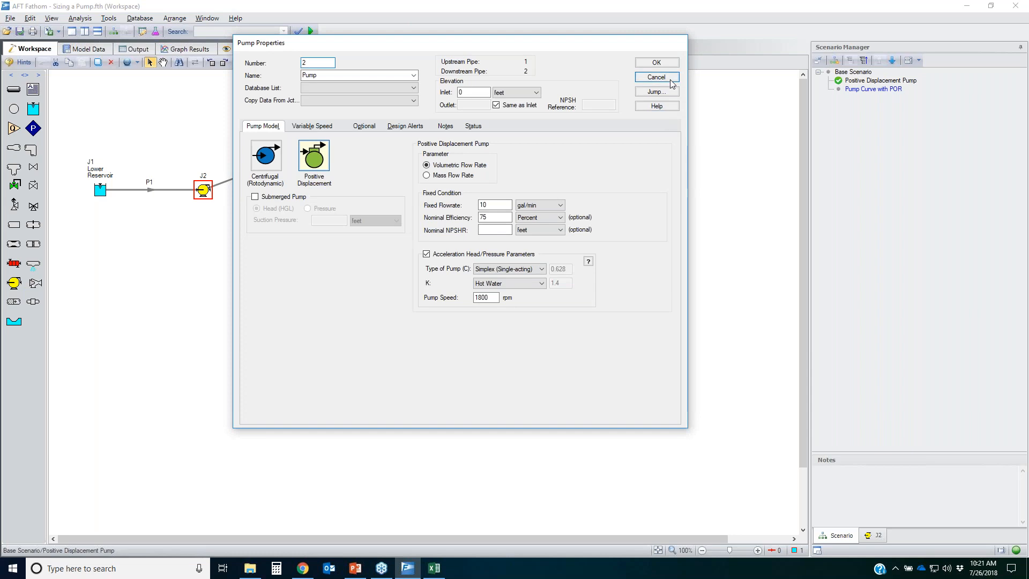
left_click(669, 79)
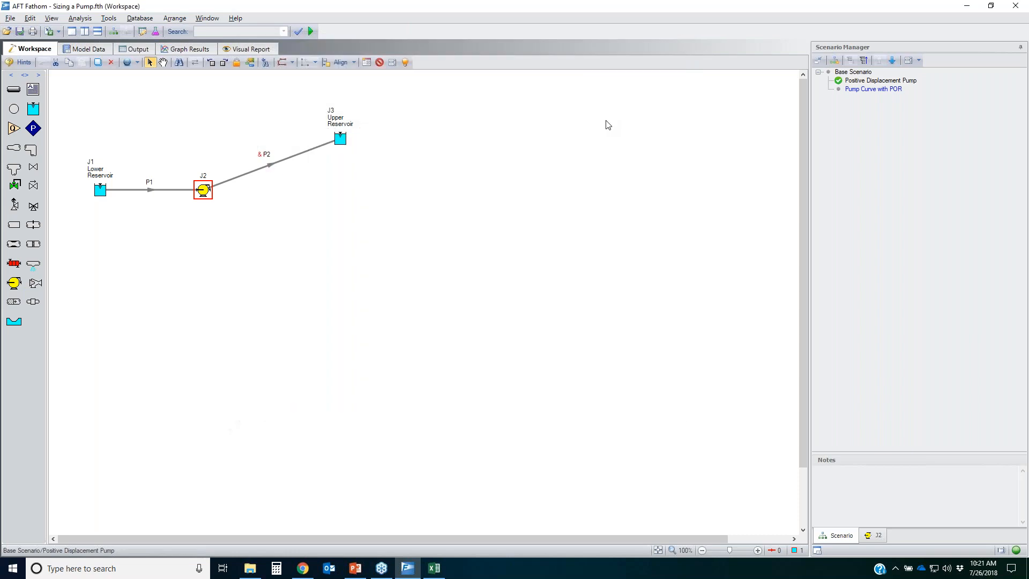
Check the pump's acceleration head in the Applied Standards and Pump Summary output
left_click(138, 49)
left_click(107, 77)
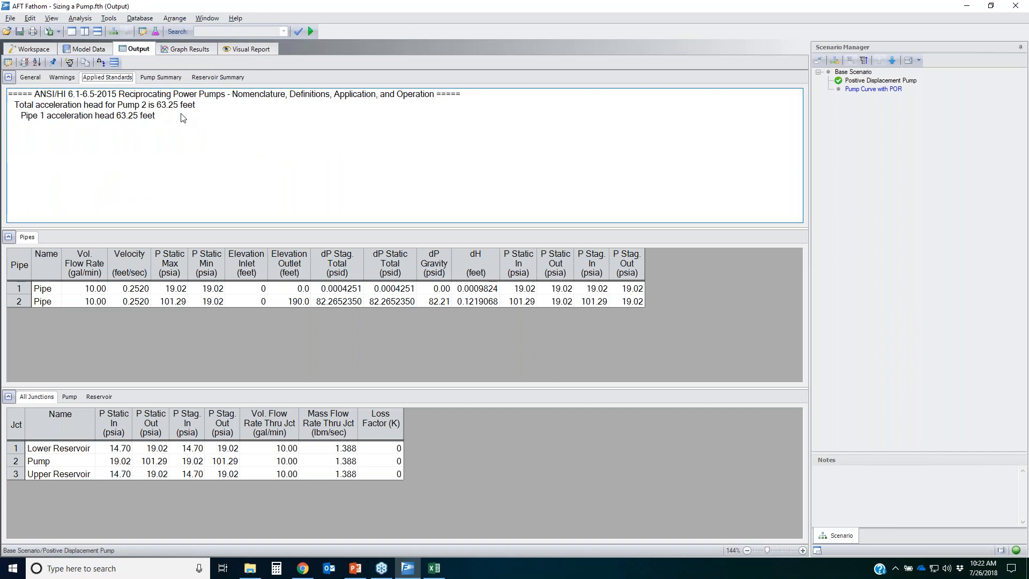
left_click(161, 78)
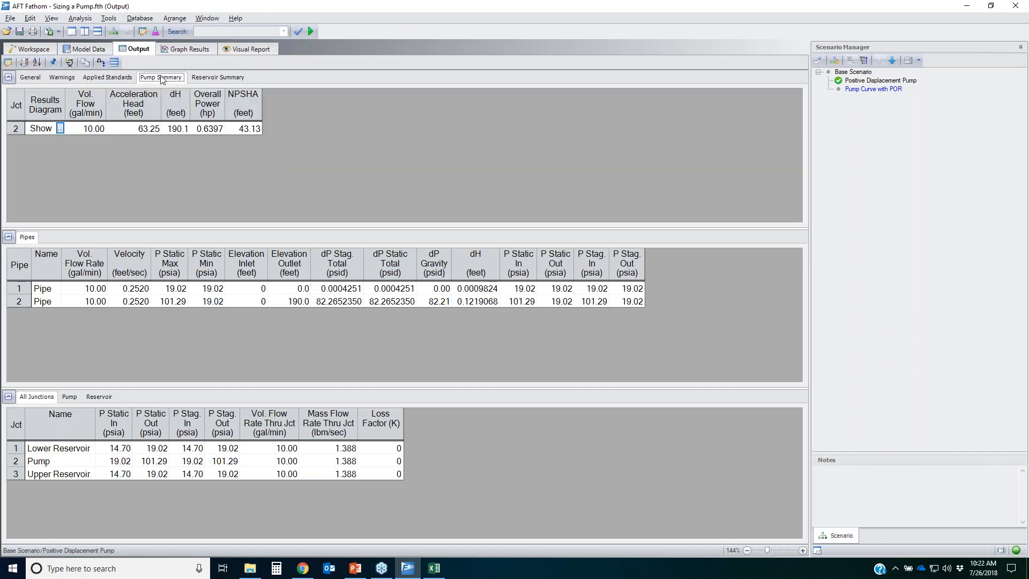
left_click(144, 128)
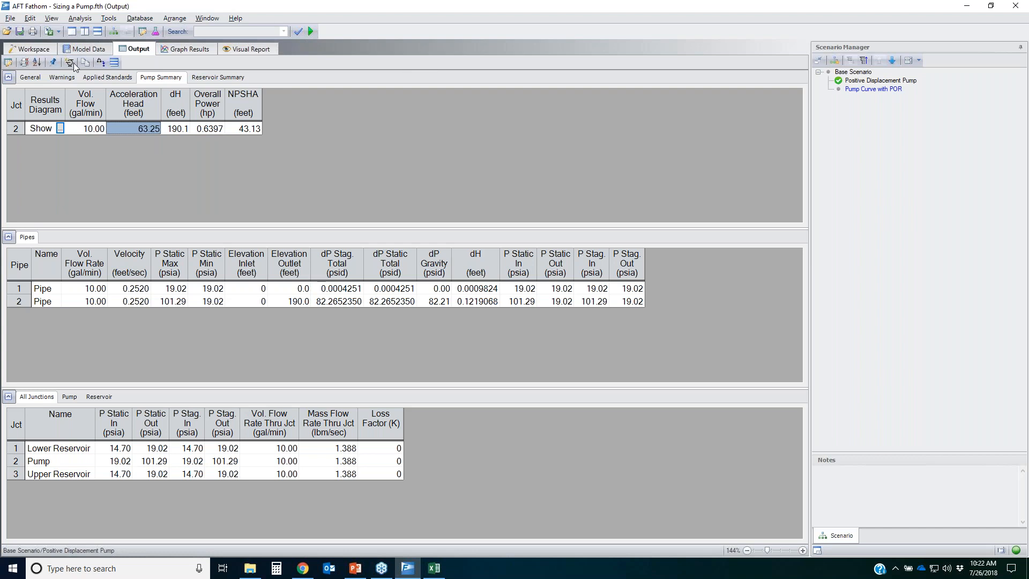
Load the Pump Curve with POR scenario and review pump J2's head rise, NPSHR and efficiency curves
left_click(16, 49)
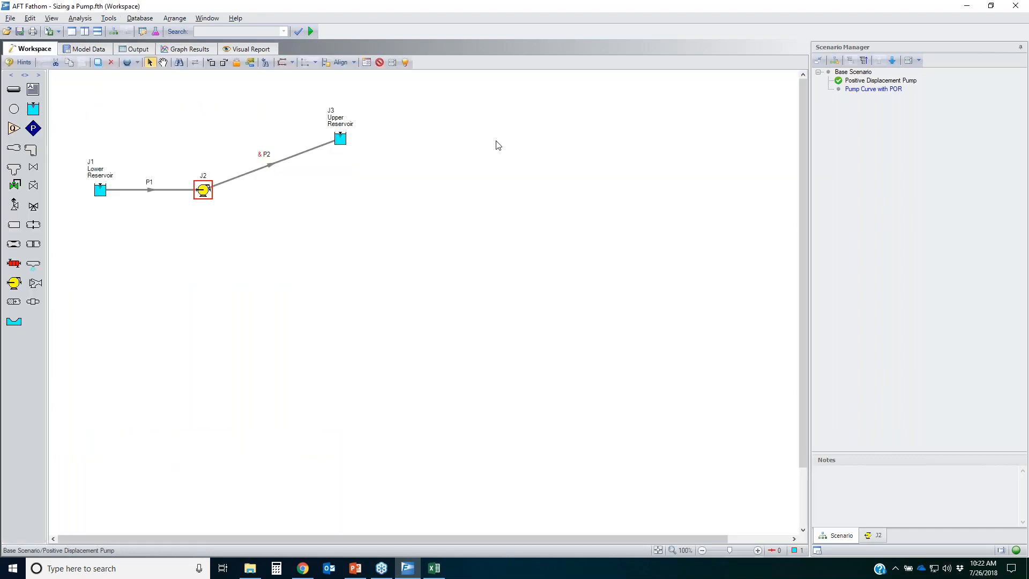
double_click(868, 92)
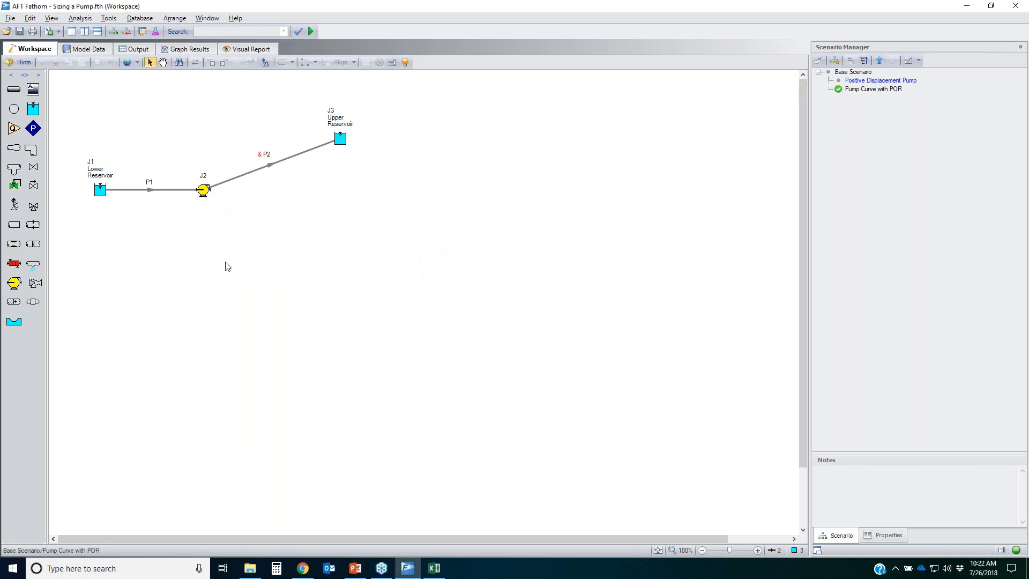
left_click(203, 192)
key("Return")
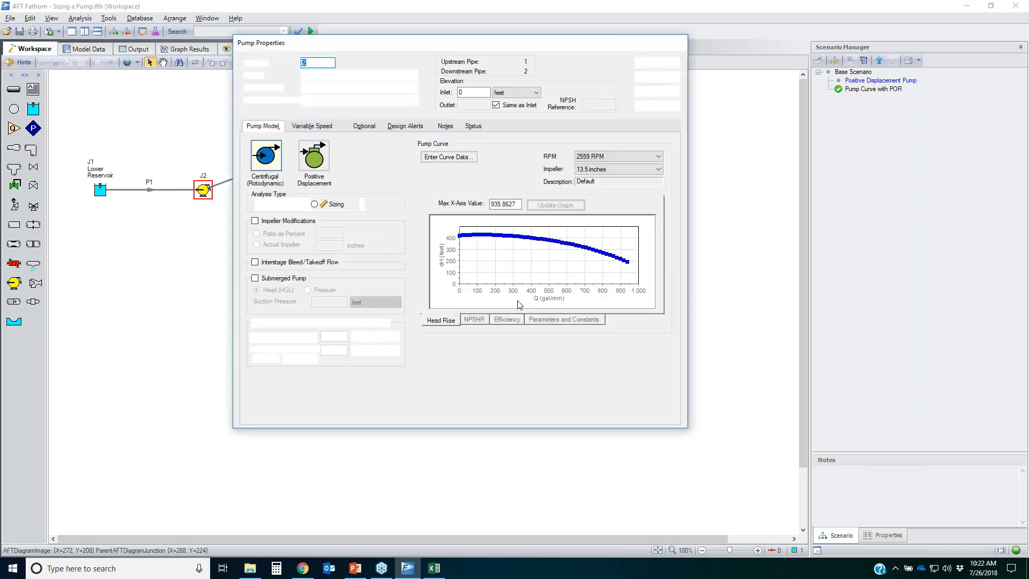
left_click(441, 320)
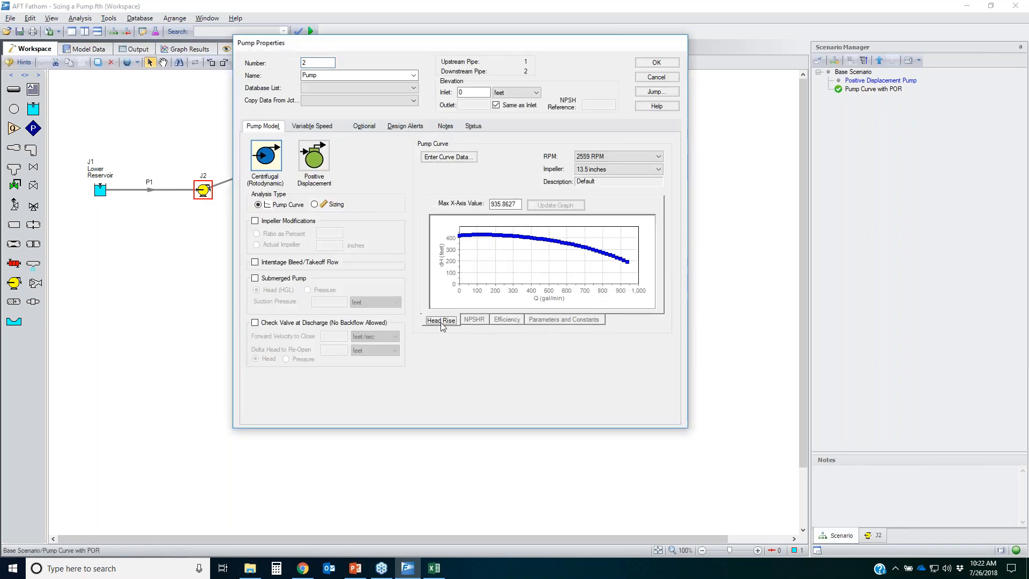
left_click(474, 320)
left_click(497, 324)
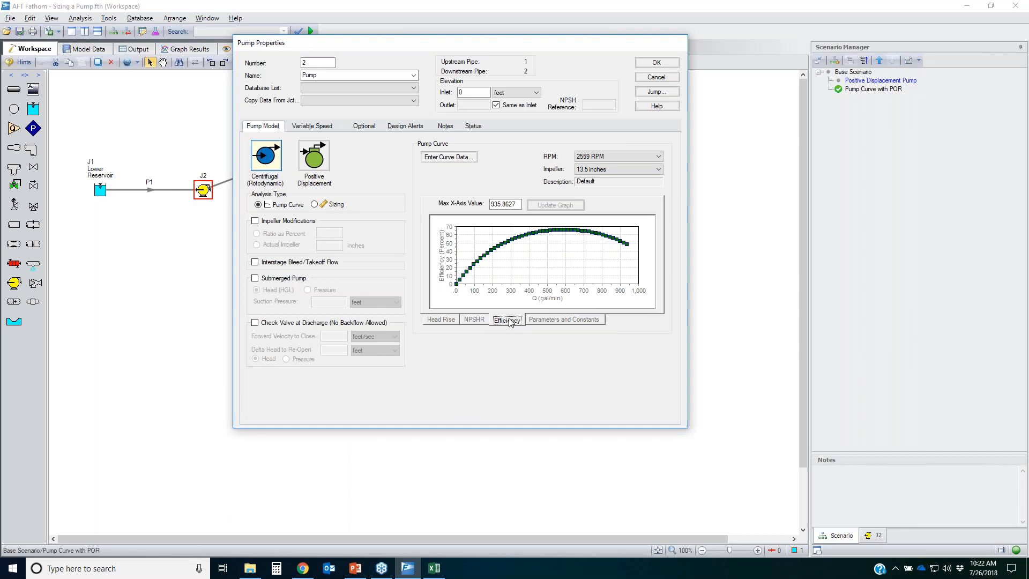
left_click(448, 321)
Examine the Preferred and Allowable Operating Region settings in the pump's configuration data, marking the ANSI/HI standard option, and close without changes
left_click(448, 157)
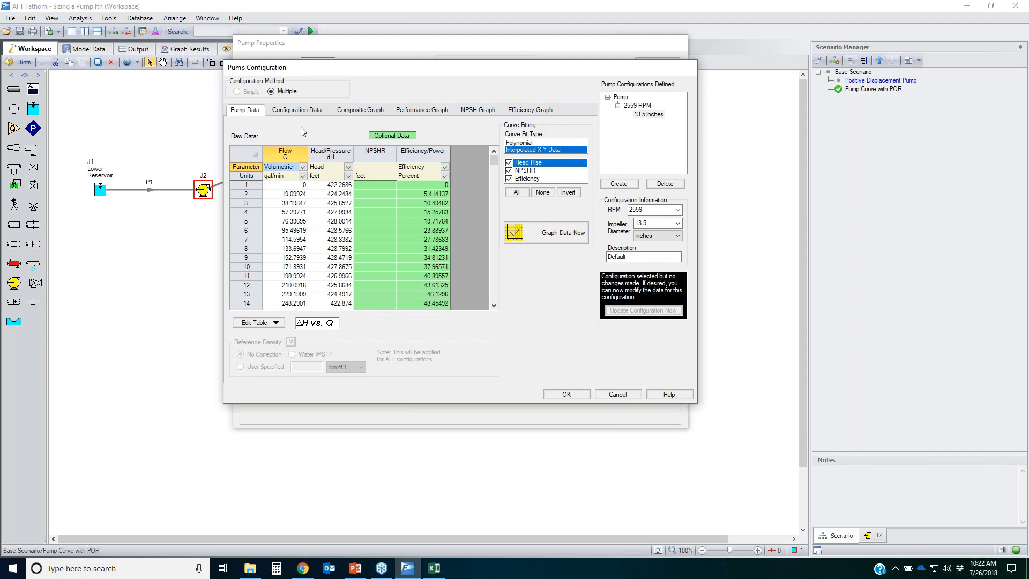
left_click(285, 110)
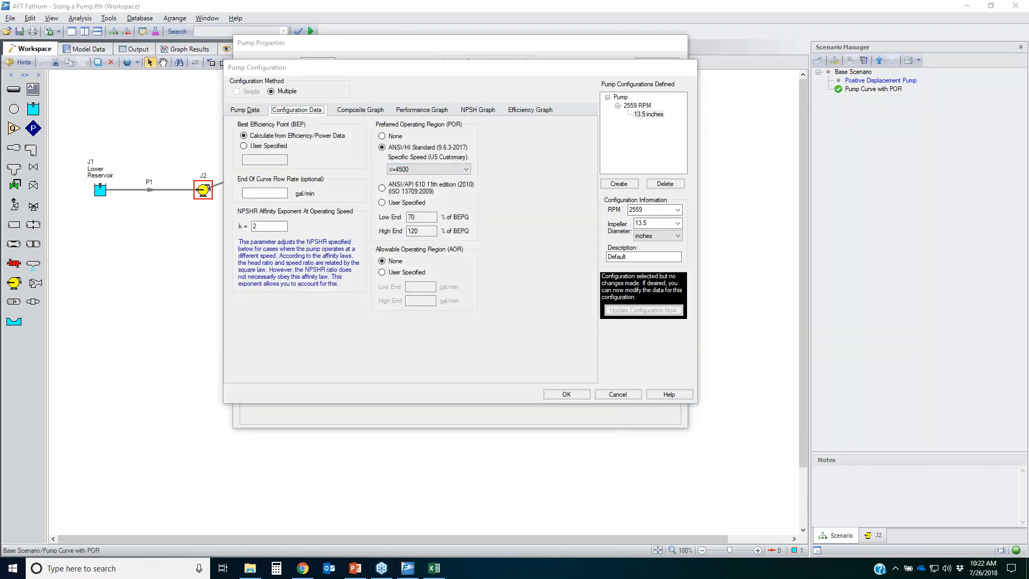
mouse_move(478, 122)
left_mouse_down()
mouse_move(398, 115)
mouse_move(369, 335)
left_mouse_up()
left_click_drag(448, 329, 475, 121)
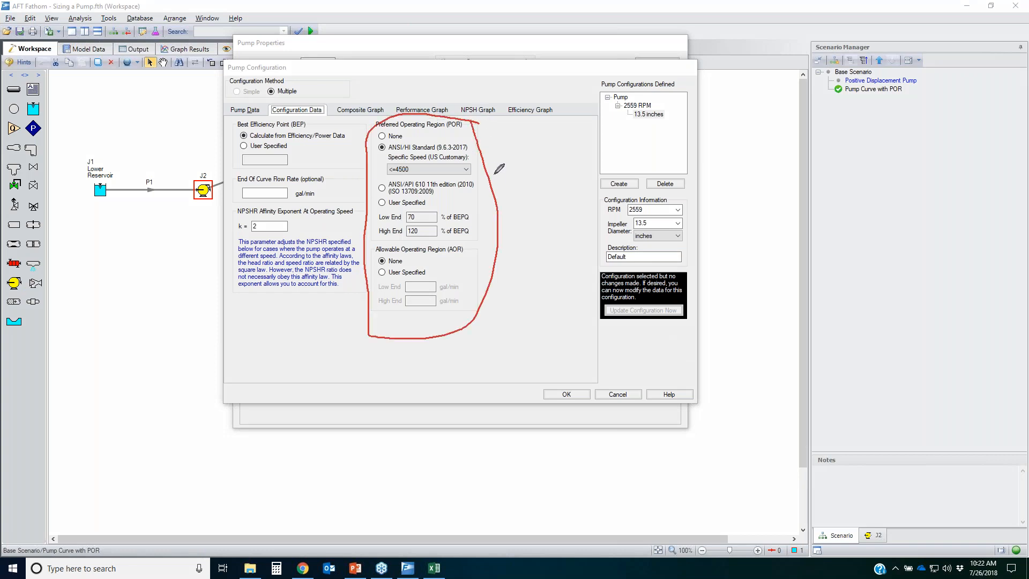
mouse_move(371, 144)
left_mouse_down()
mouse_move(478, 151)
mouse_move(475, 182)
mouse_move(367, 182)
mouse_move(366, 131)
mouse_move(385, 140)
left_mouse_up()
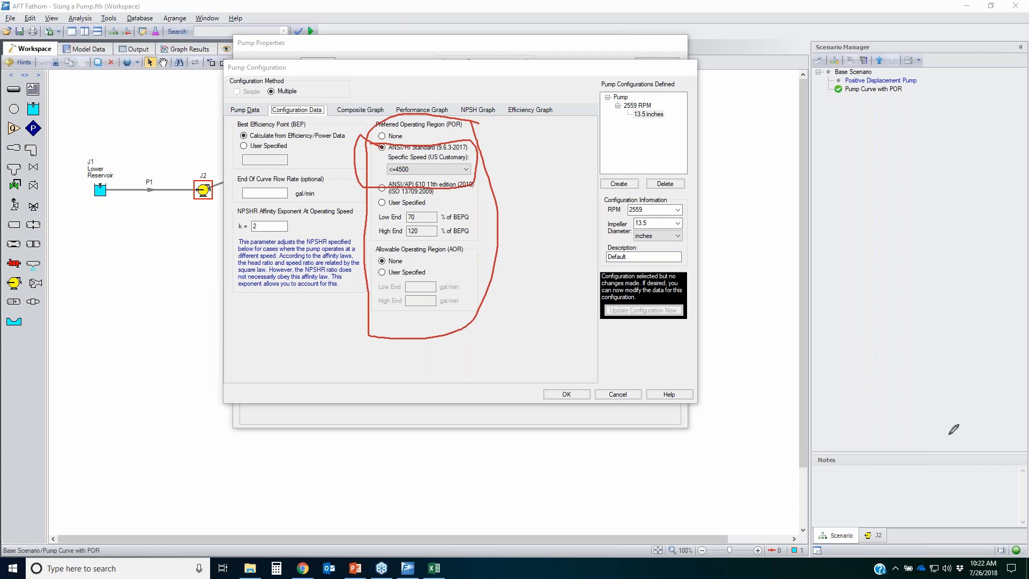
key("Escape")
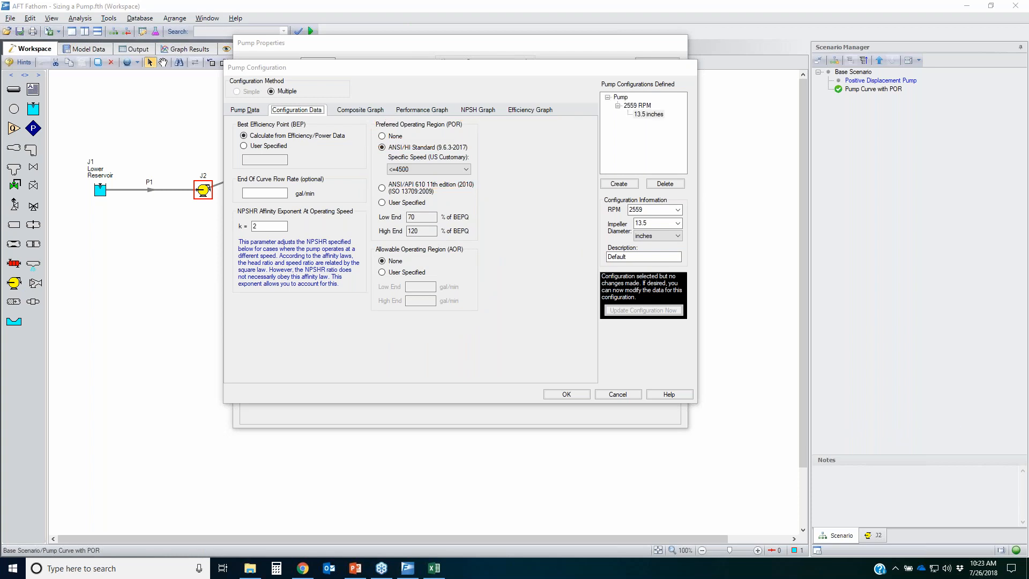
left_click(617, 395)
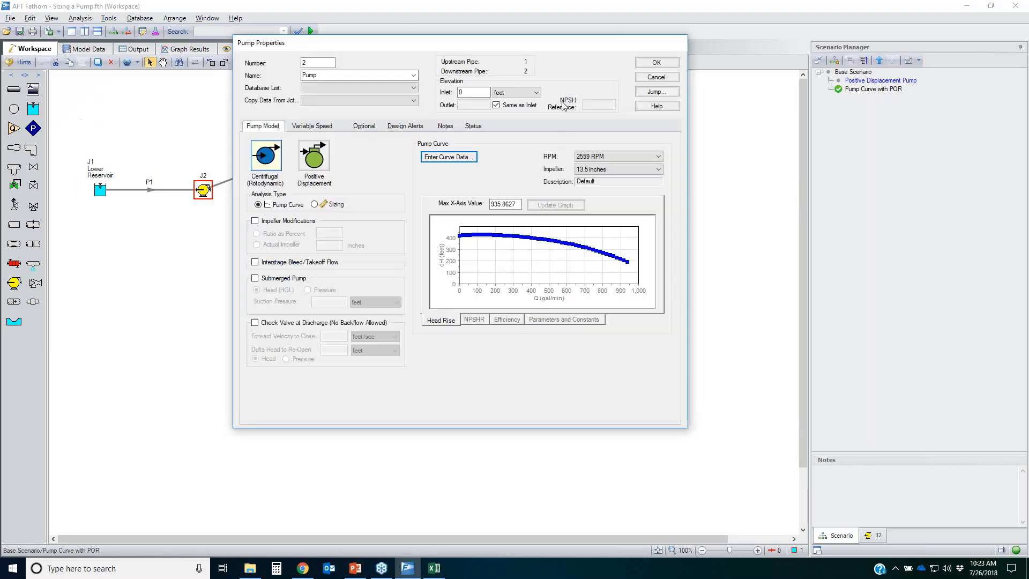
left_click(646, 77)
Run the model and review the pump's POR limits in the Applied Standards output, temporarily marking the lower and upper percentages
left_click(311, 31)
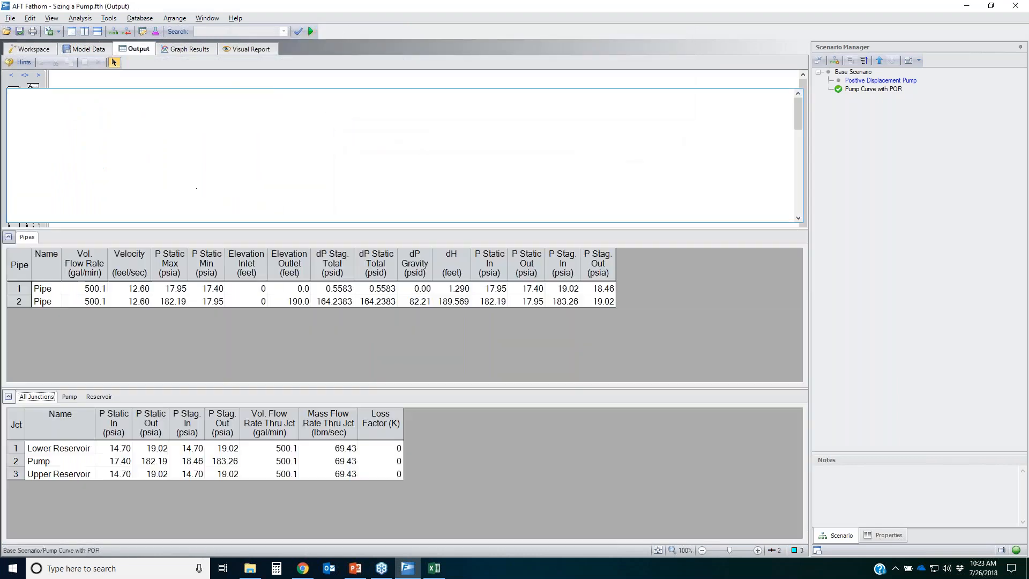
left_click(107, 78)
key("alt+Tab")
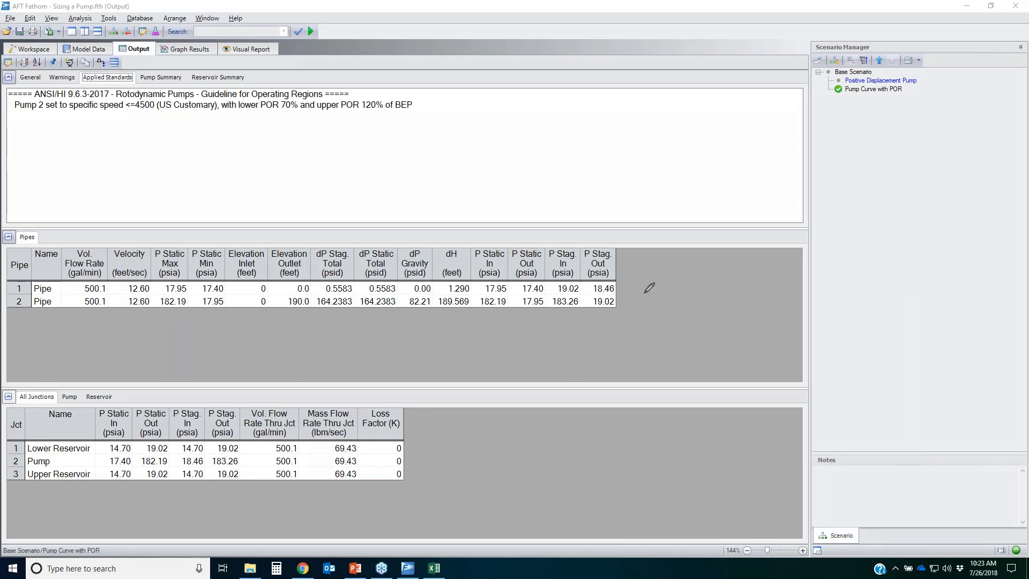
left_click_drag(16, 117, 135, 111)
left_click_drag(220, 112, 421, 112)
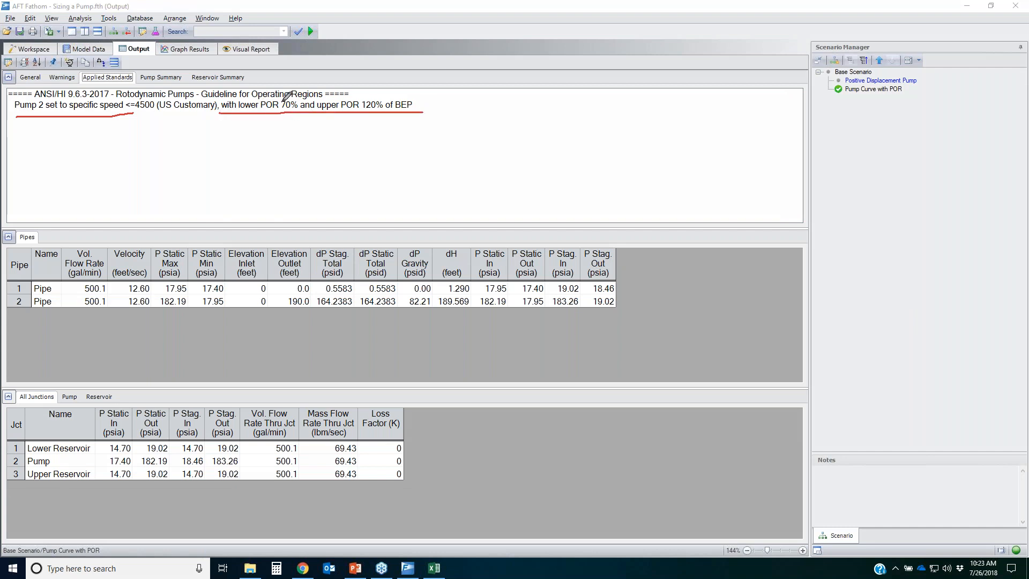
mouse_move(300, 100)
left_mouse_down()
mouse_move(267, 103)
mouse_move(299, 101)
left_mouse_up()
mouse_move(381, 98)
left_mouse_down()
mouse_move(375, 115)
mouse_move(354, 97)
left_mouse_up()
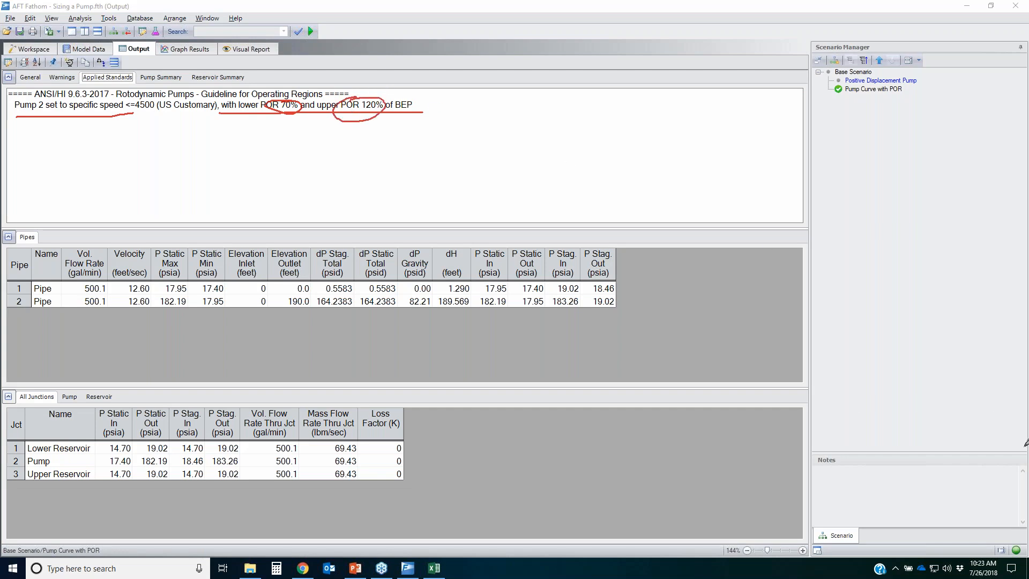
key("Escape")
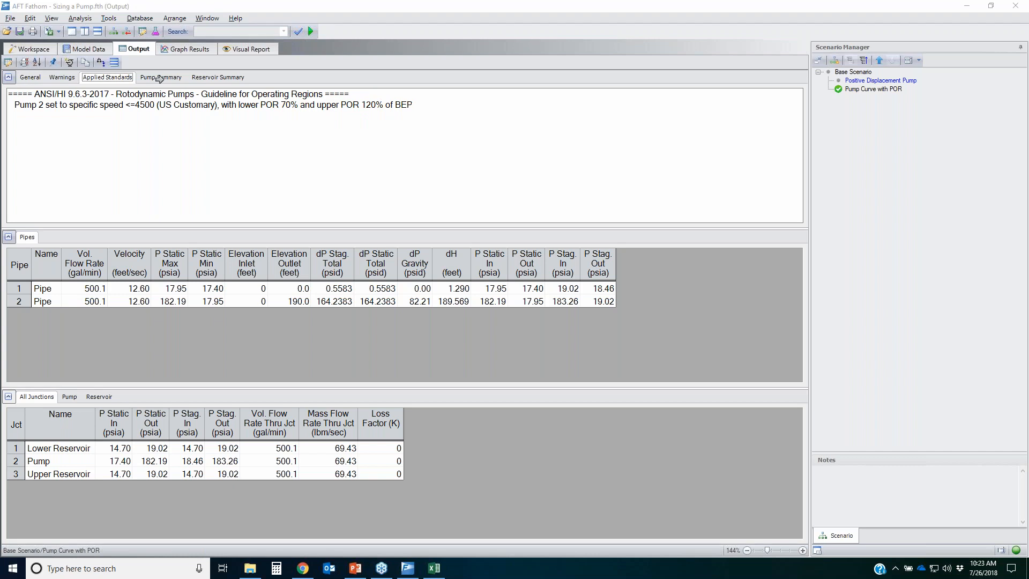
key("Escape")
Review the % of BEP result in the Pump Summary, circling it temporarily on screen
left_click(160, 77)
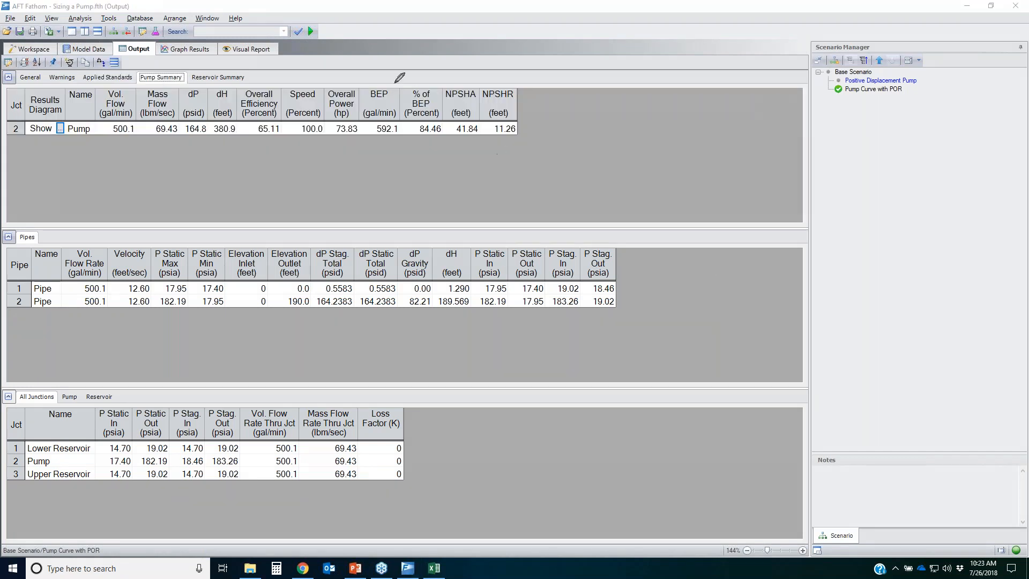
mouse_move(396, 82)
left_mouse_down()
mouse_move(452, 104)
mouse_move(436, 140)
mouse_move(400, 79)
left_mouse_up()
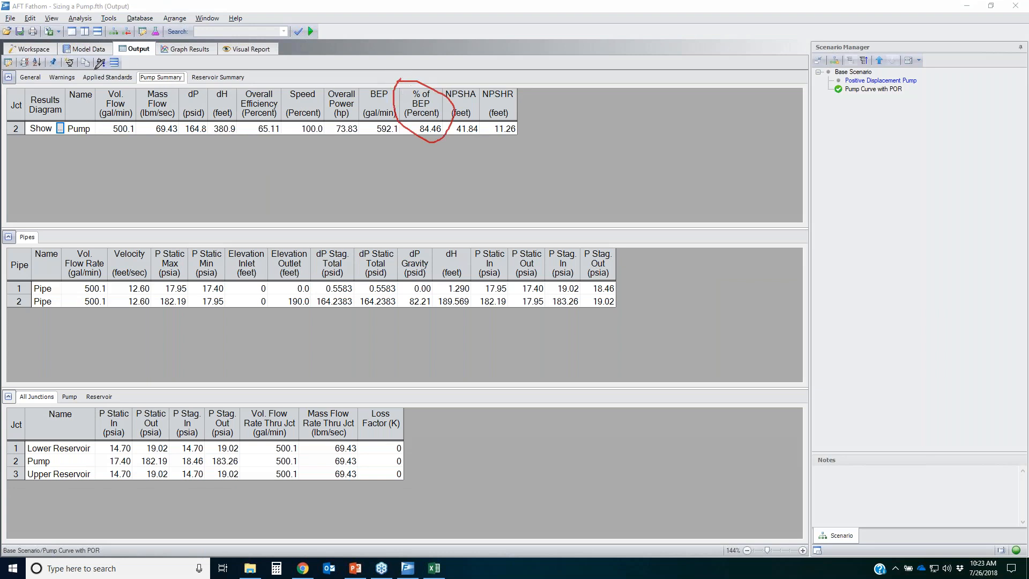
mouse_move(124, 61)
left_mouse_down()
mouse_move(80, 62)
mouse_move(111, 66)
left_mouse_up()
key("Escape")
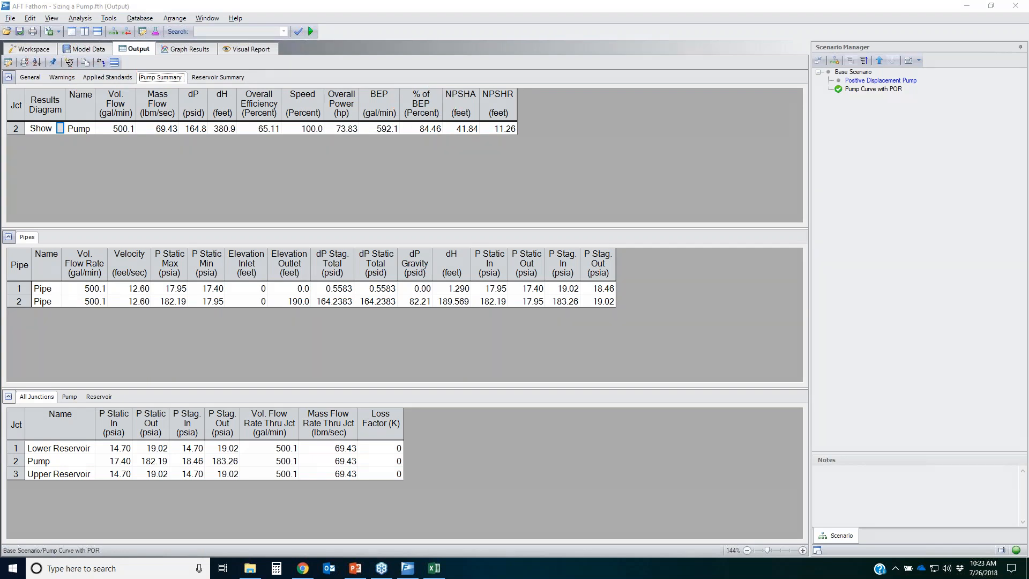
Load the saved graph "Pump & System Curve - with Eff. & POR" and temporarily mark its POR limits, peak efficiency and operating point
left_click(187, 49)
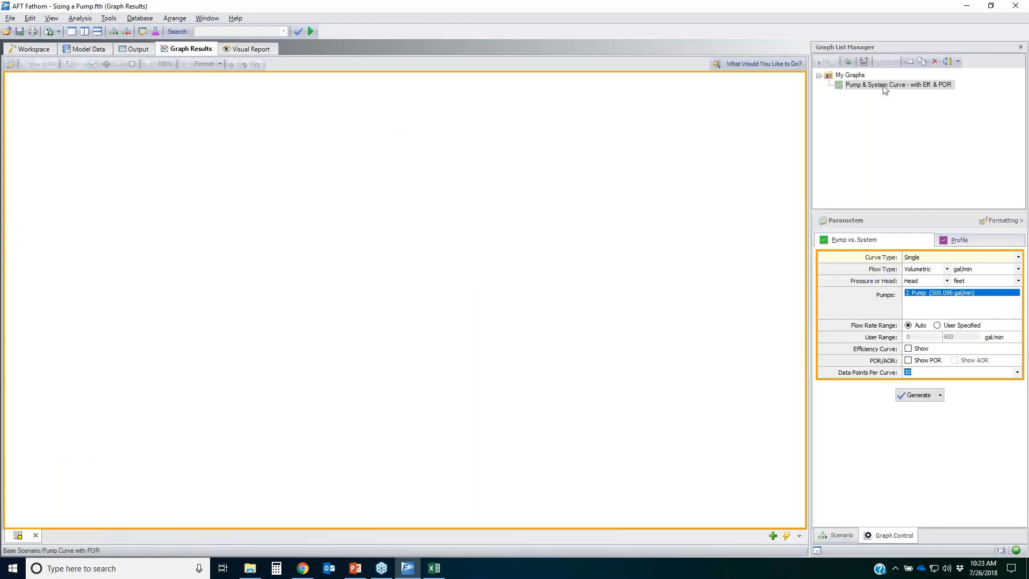
double_click(883, 86)
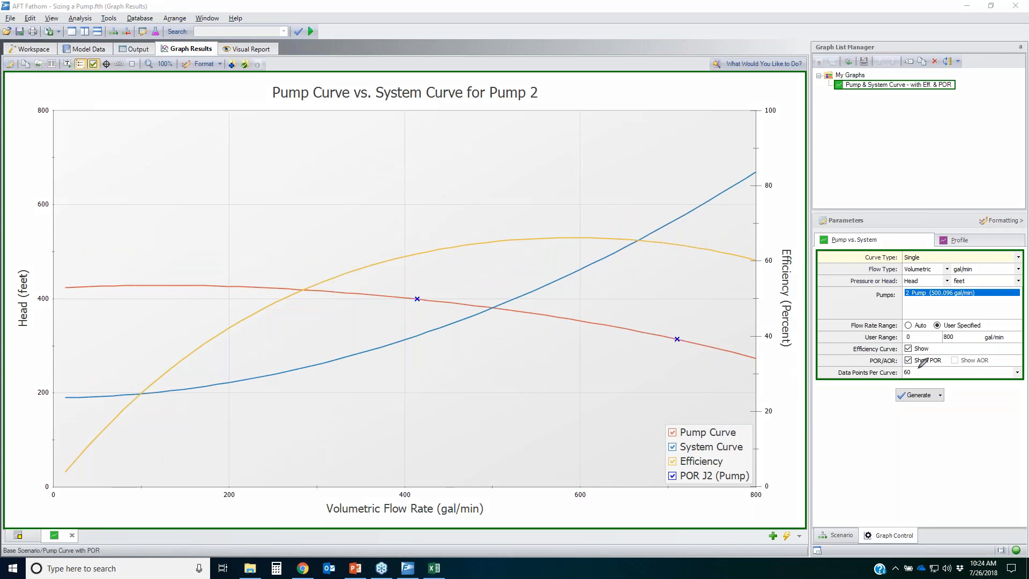
mouse_move(860, 359)
left_mouse_down()
mouse_move(960, 356)
mouse_move(969, 369)
mouse_move(905, 367)
mouse_move(892, 355)
left_mouse_up()
mouse_move(413, 293)
left_mouse_down()
mouse_move(407, 305)
mouse_move(422, 295)
left_mouse_up()
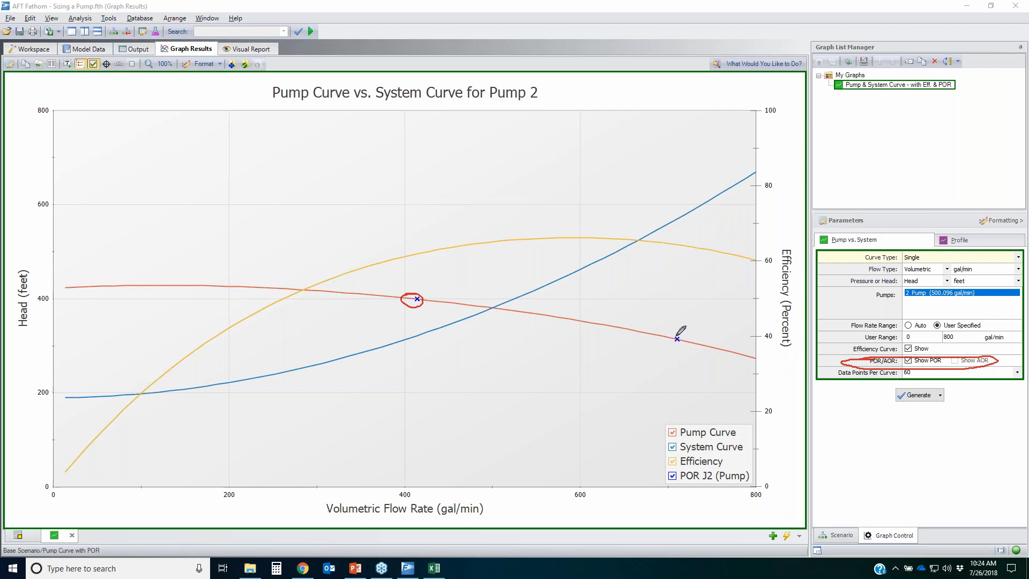
mouse_move(682, 343)
left_mouse_down()
mouse_move(664, 335)
mouse_move(681, 336)
left_mouse_up()
left_click_drag(591, 214, 586, 238)
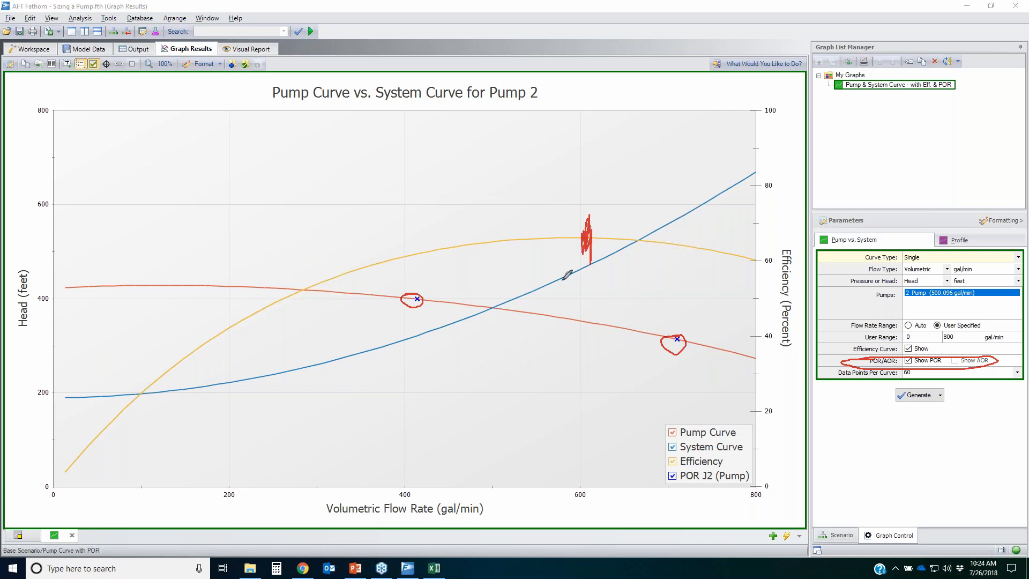
mouse_move(493, 298)
left_mouse_down()
mouse_move(499, 317)
mouse_move(499, 302)
mouse_move(484, 297)
mouse_move(504, 308)
left_mouse_up()
left_click_drag(432, 296, 427, 295)
mouse_move(676, 339)
left_mouse_down()
mouse_move(685, 328)
mouse_move(653, 339)
left_mouse_up()
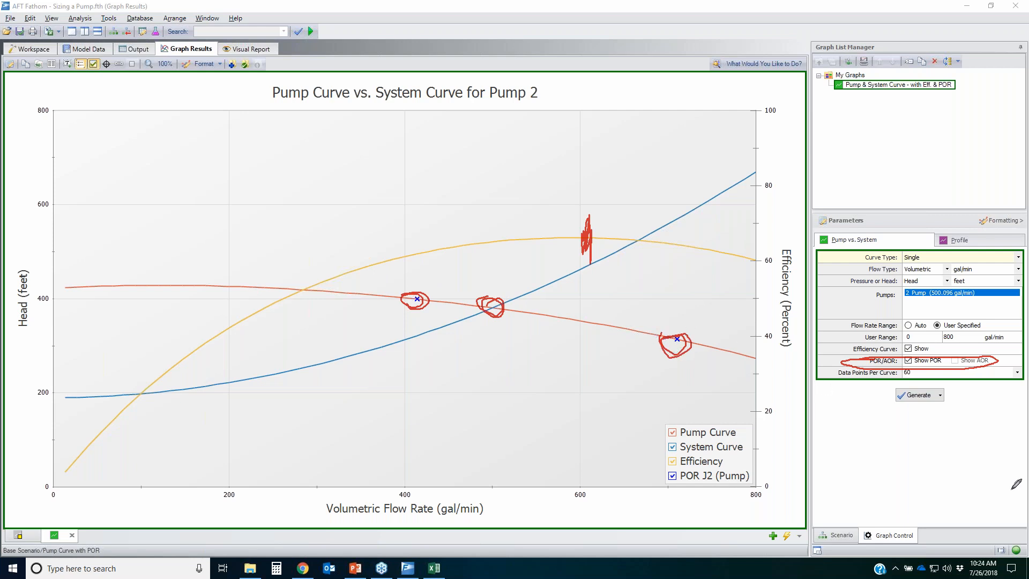
key("Escape")
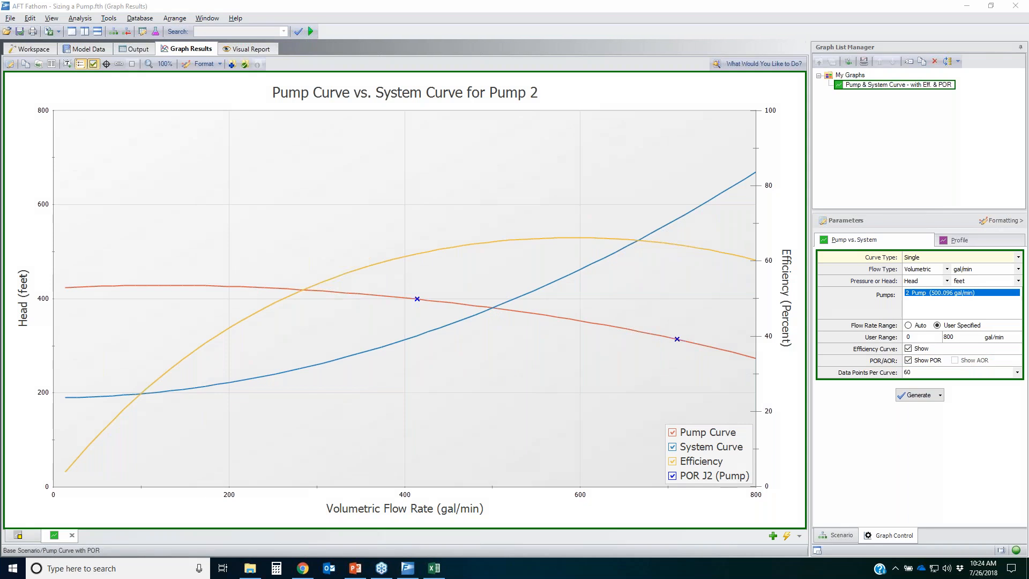
Return to the workspace and open the model file "Pump With Interstage Bleed.fth"
left_click(35, 50)
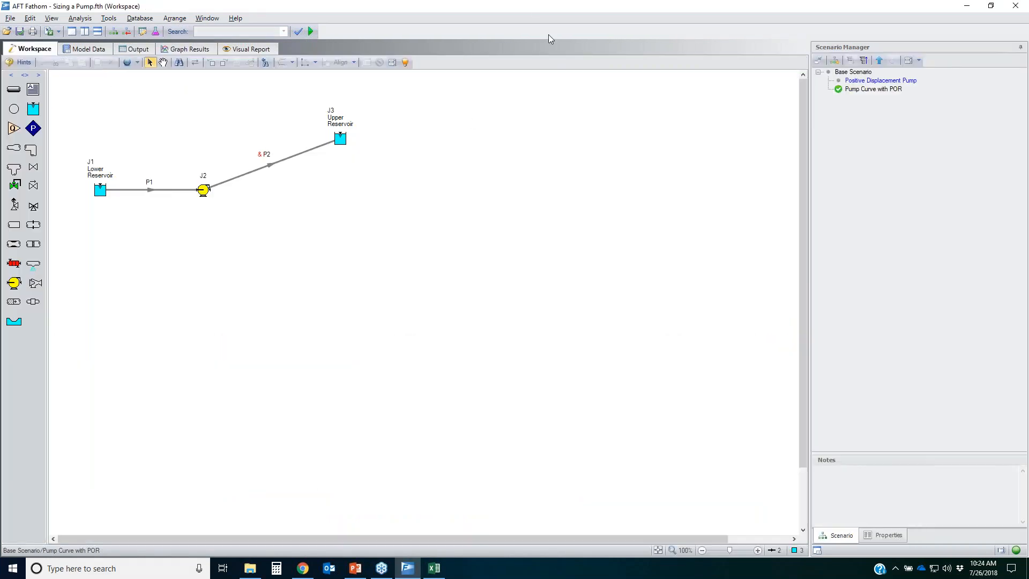
left_click(6, 31)
left_click(521, 322)
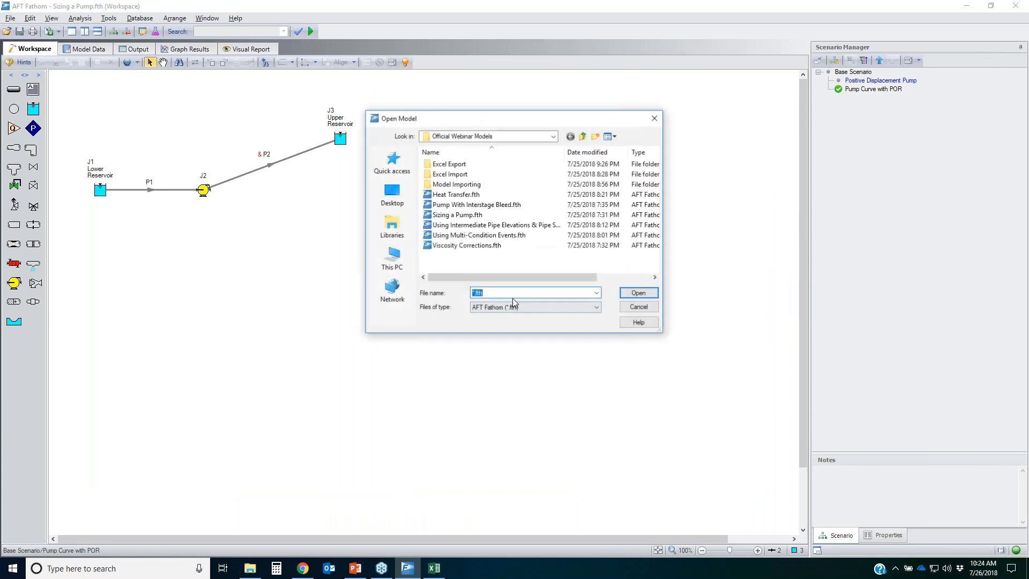
double_click(476, 205)
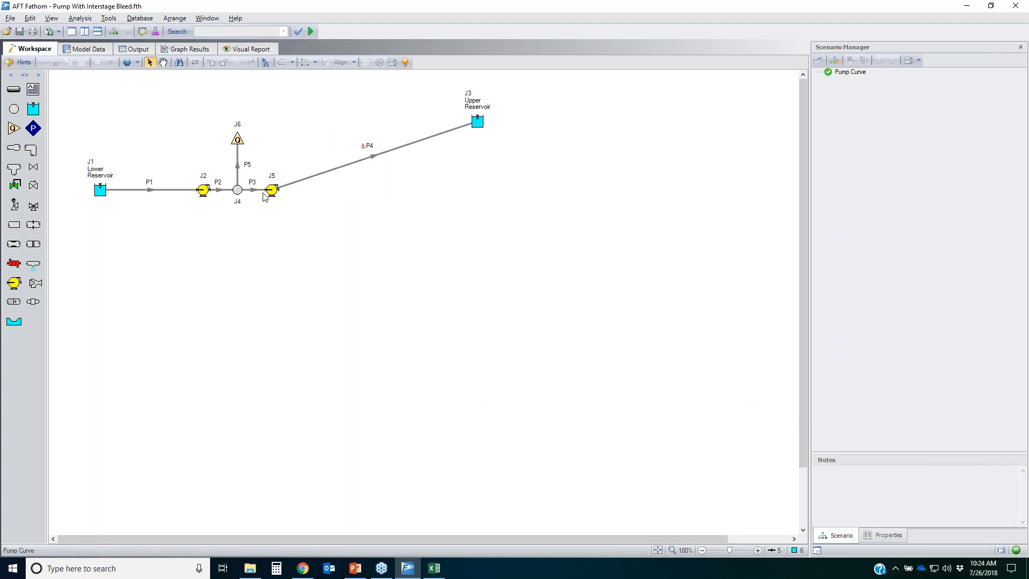
Point out pump J2, branch J4 and assigned flow J6, and check J6's outflow rate specification without changing it
left_click(203, 192)
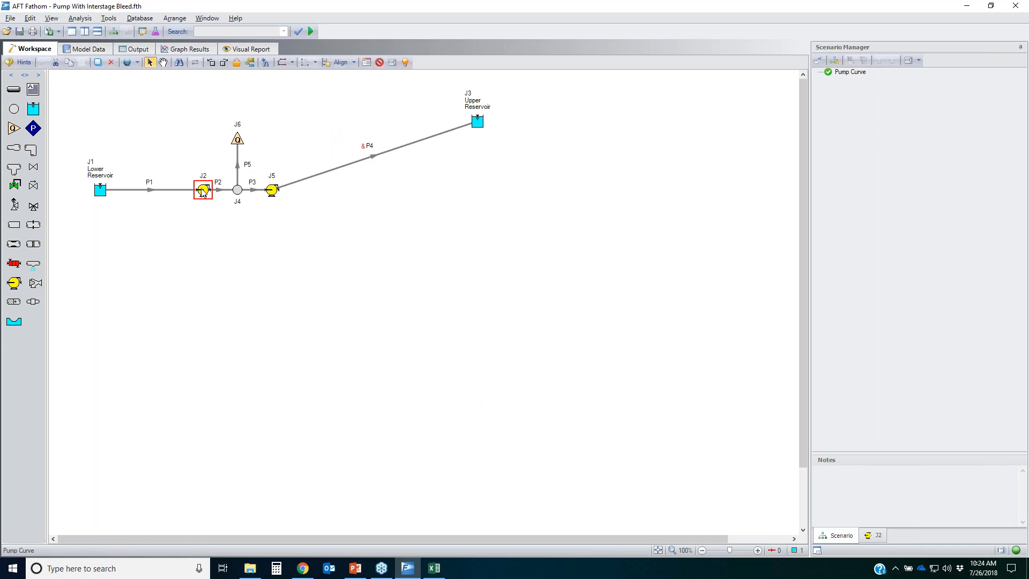
left_click(238, 192)
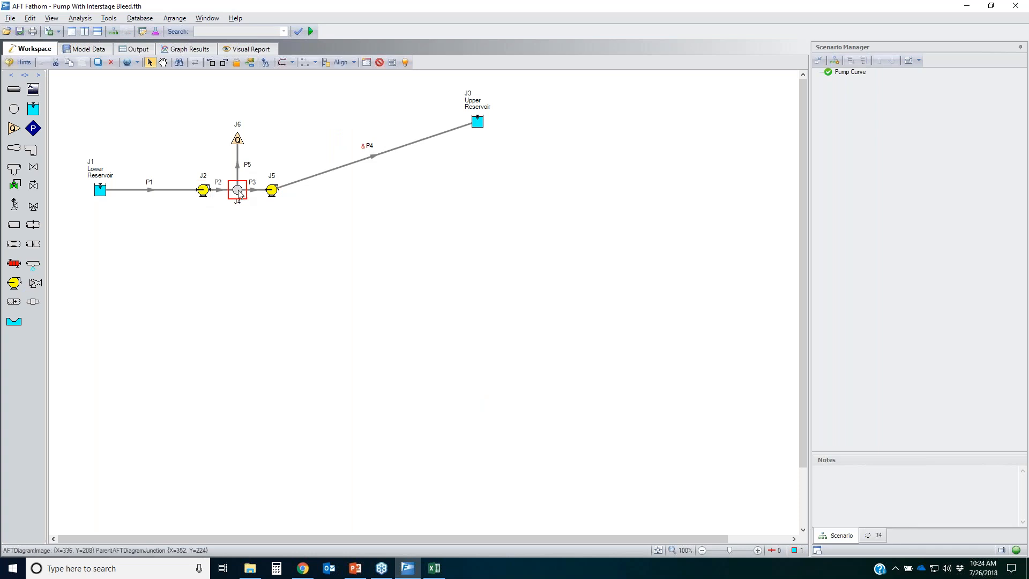
left_click(237, 140)
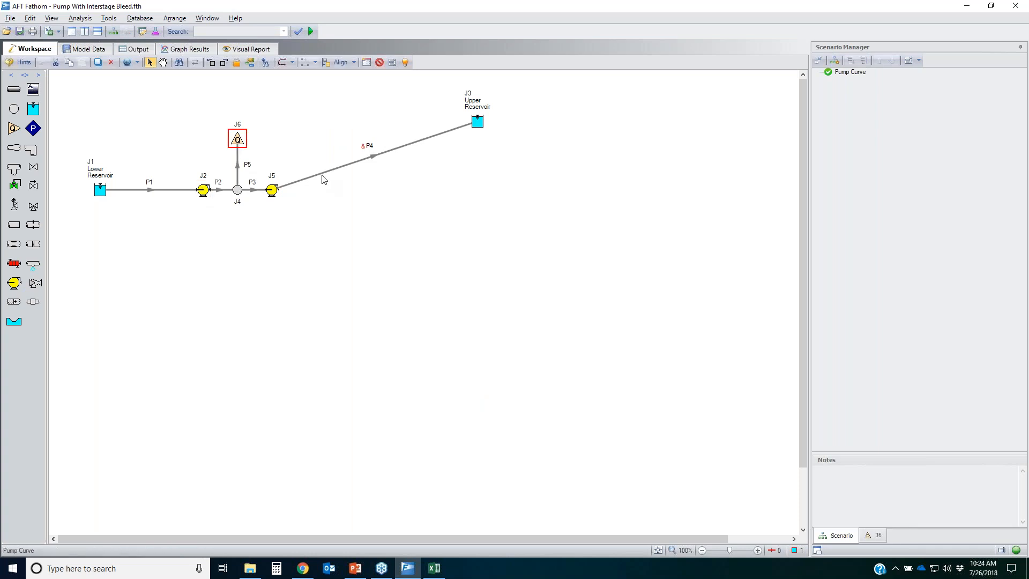
double_click(238, 145)
left_click(341, 208)
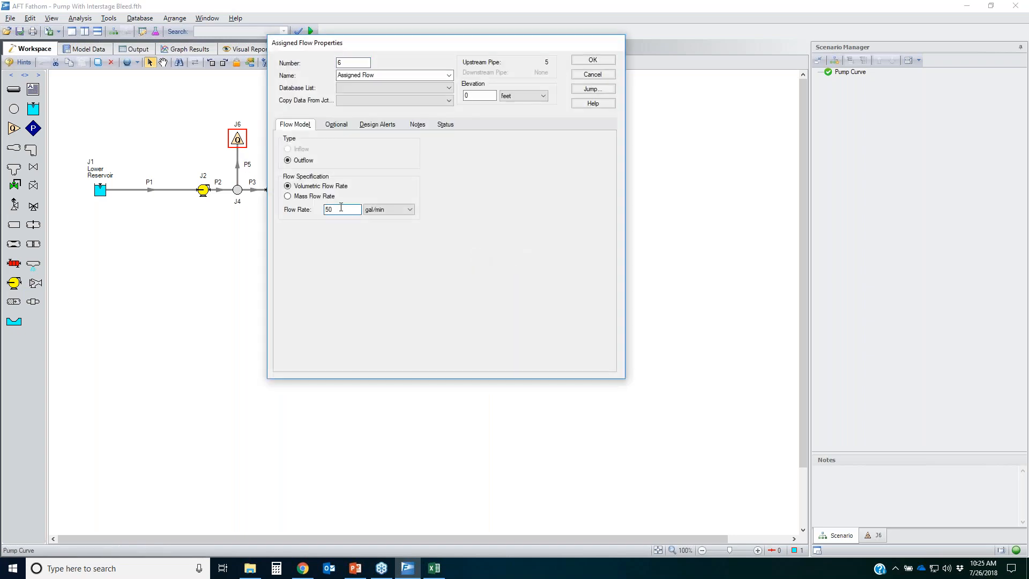
left_click(609, 74)
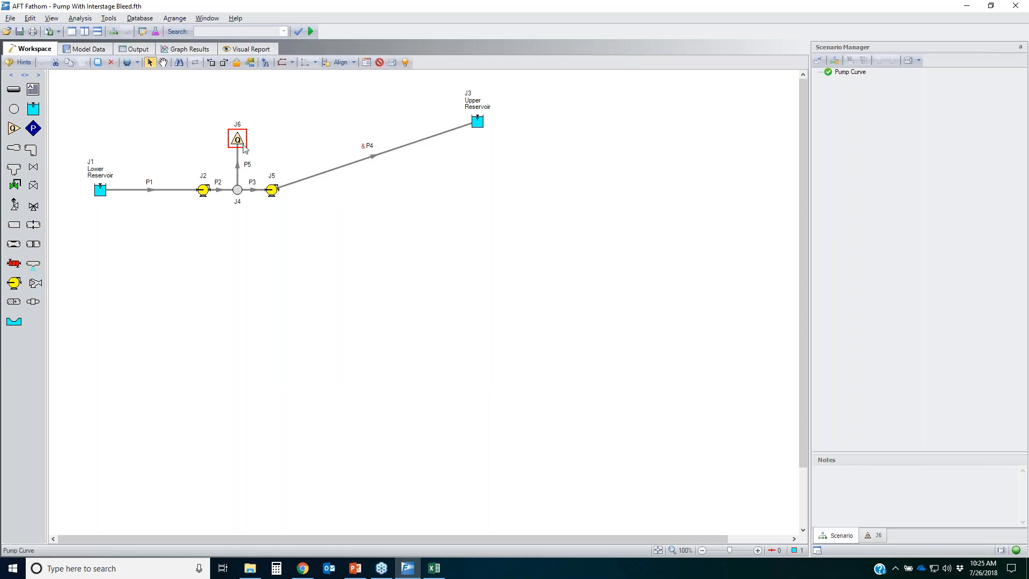
left_click(273, 193)
left_click(288, 271)
left_click(203, 190)
double_click(203, 190)
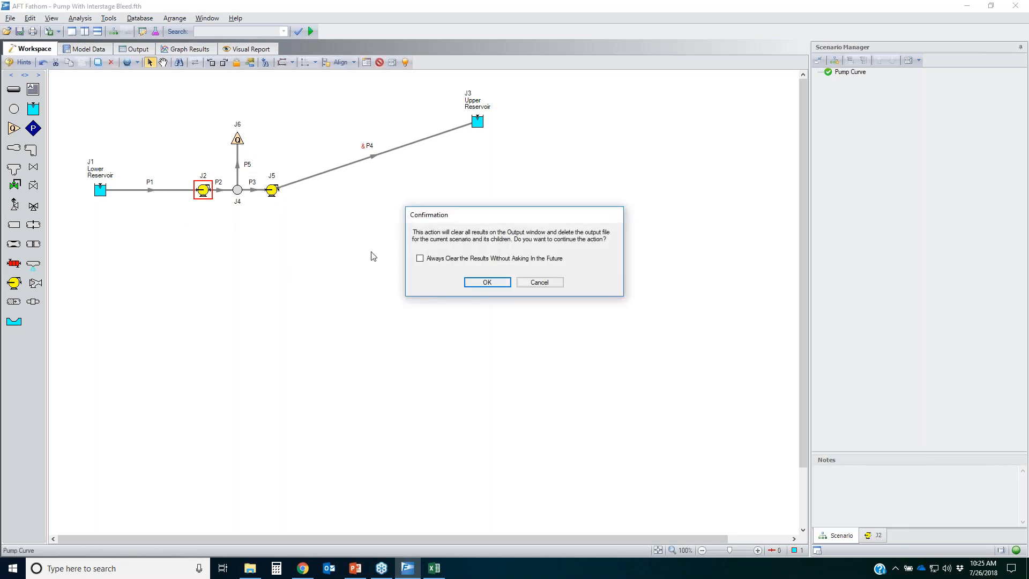
left_click(536, 285)
Inspect pump J2's properties, temporarily marking the Interstage Bleed/Takeoff Flow option, the Pump Curve analysis type and the curve data entry
double_click(202, 191)
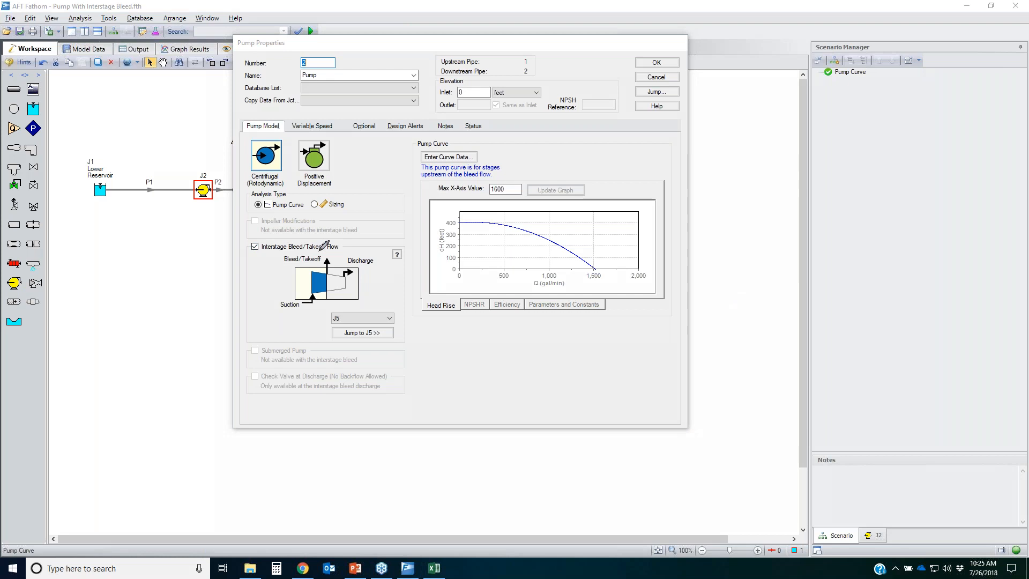
left_click_drag(235, 235, 231, 240)
mouse_move(301, 190)
left_mouse_down()
mouse_move(308, 208)
mouse_move(251, 187)
left_mouse_up()
mouse_move(305, 213)
left_mouse_down()
mouse_move(441, 162)
mouse_move(425, 176)
left_mouse_up()
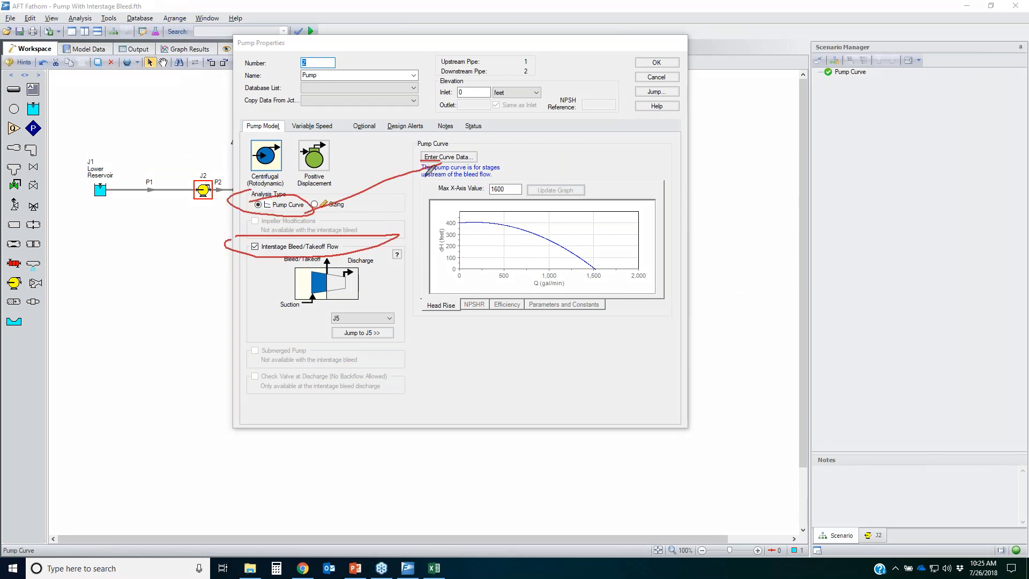
left_click(933, 421)
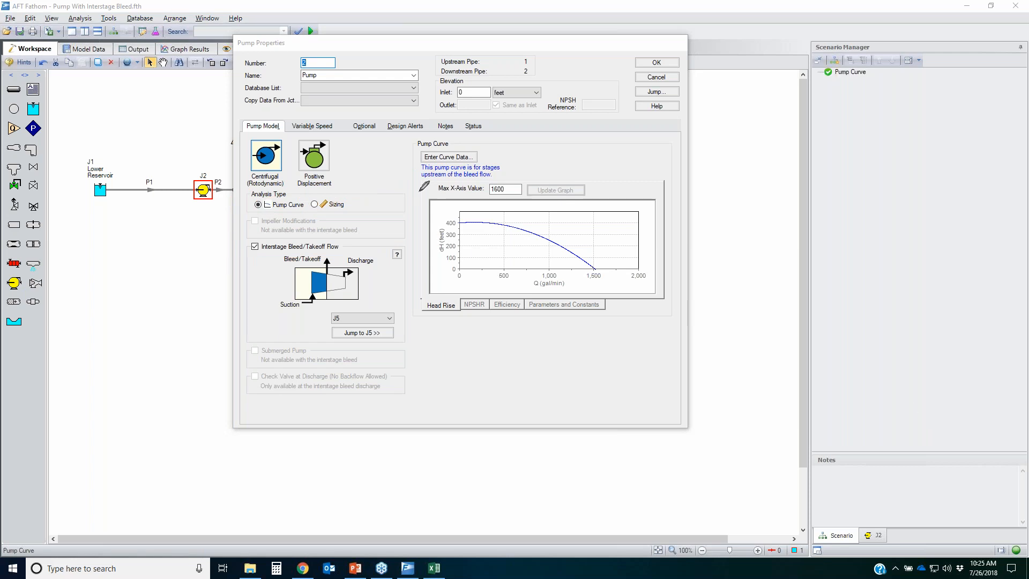
Temporarily circle J2's pump curve graph and its linked J5 pump selection, and close the properties without changes
mouse_move(424, 313)
left_mouse_down()
mouse_move(633, 303)
mouse_move(678, 230)
mouse_move(614, 179)
left_mouse_up()
mouse_move(527, 162)
left_mouse_down()
mouse_move(423, 171)
mouse_move(432, 311)
left_mouse_up()
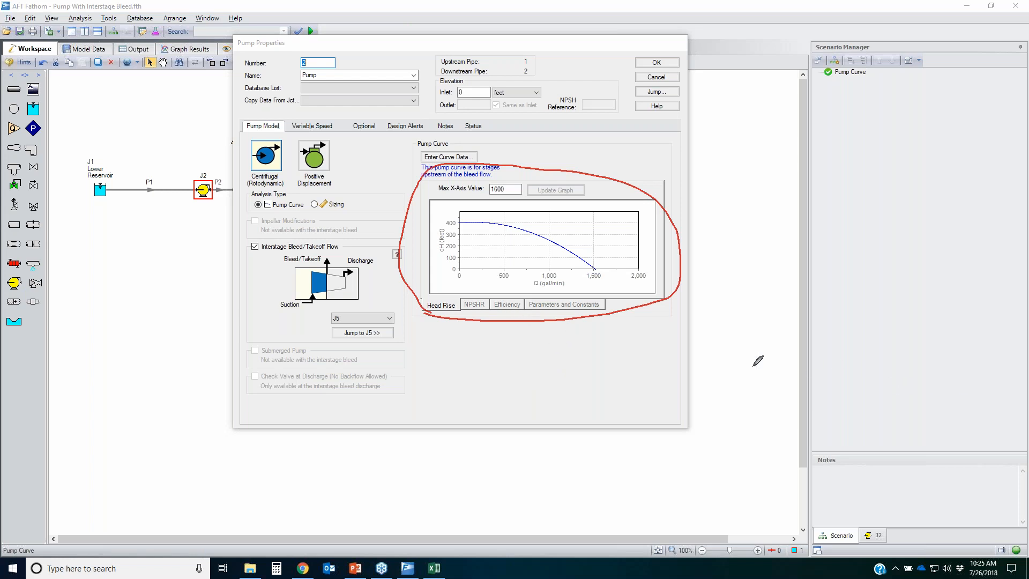
mouse_move(304, 309)
left_mouse_down()
mouse_move(397, 293)
mouse_move(279, 330)
mouse_move(335, 295)
left_mouse_up()
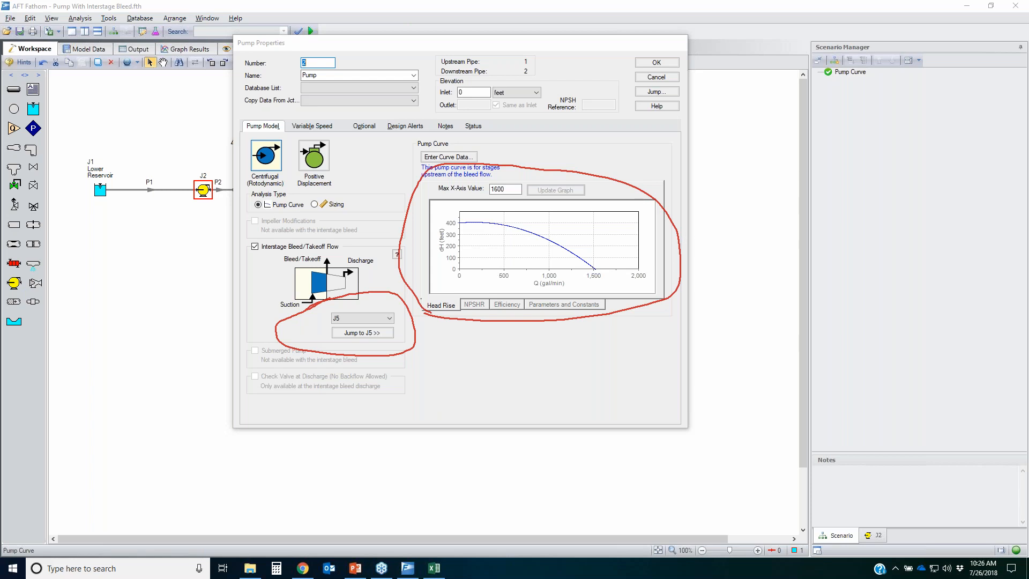
key("Escape")
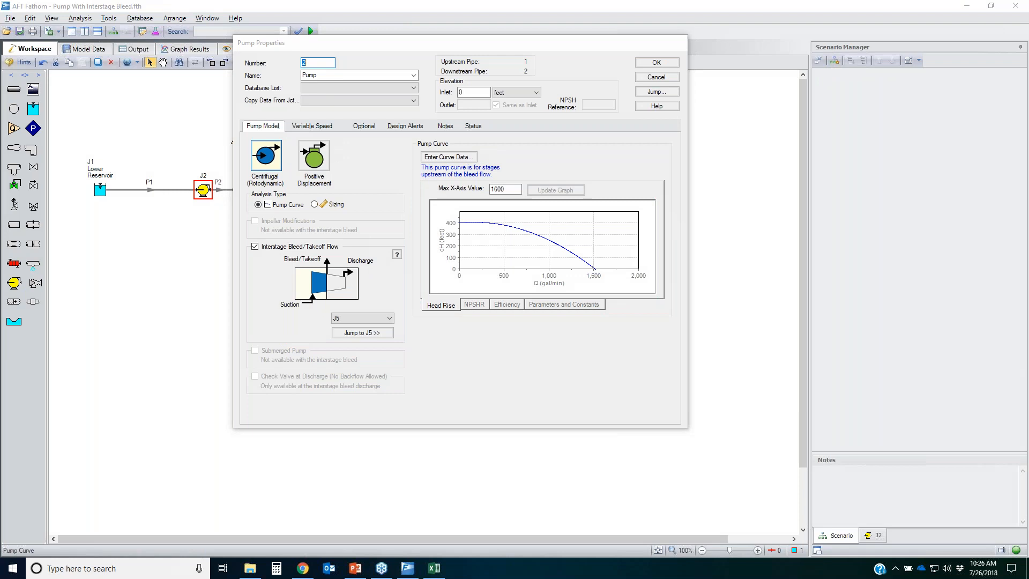
left_click_drag(343, 42, 688, 97)
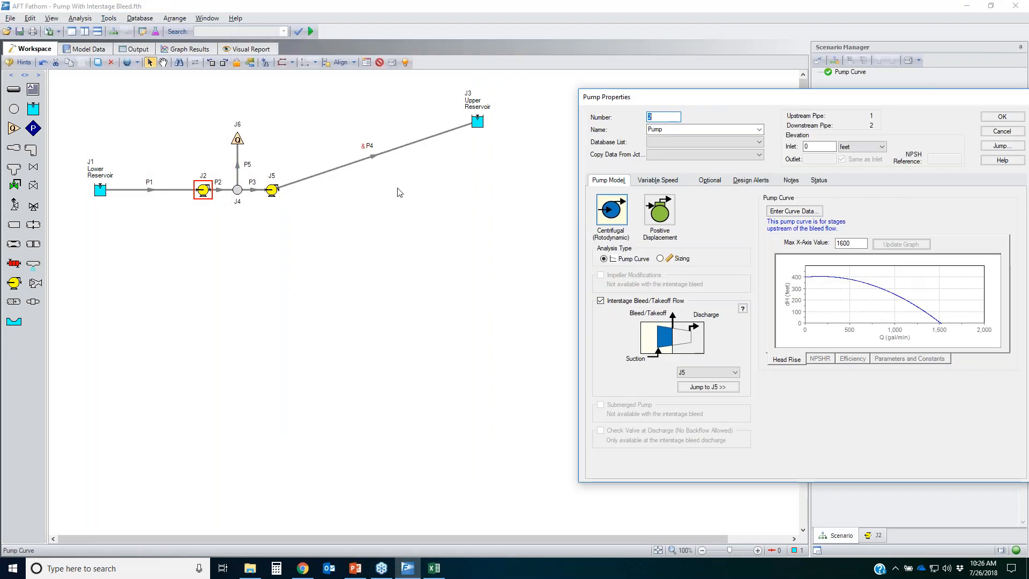
left_click(1001, 132)
Examine pump J5's properties, temporarily marking the overall pump curve note and the head rise graph, and close without changes
left_click(269, 192)
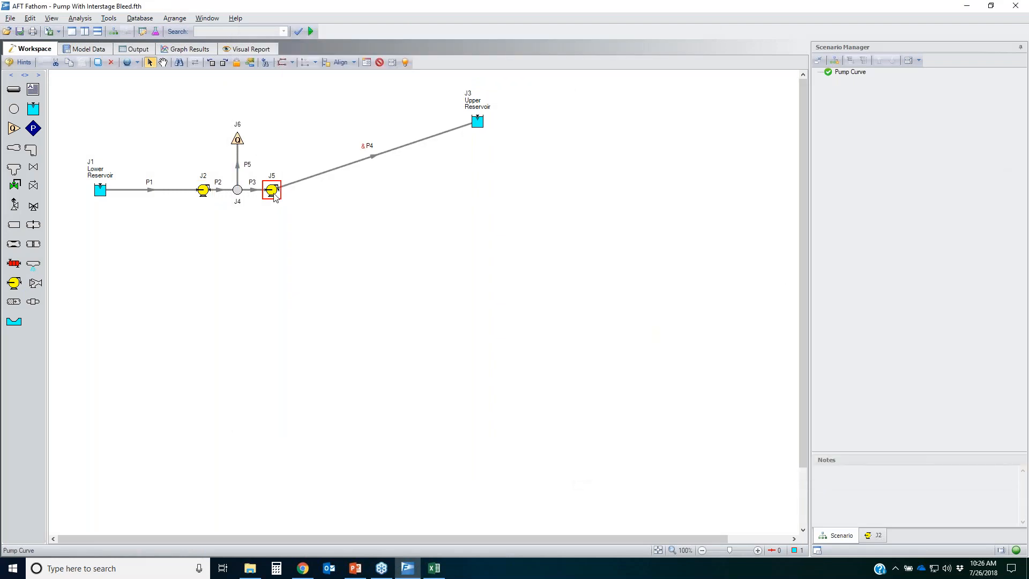
key("Return")
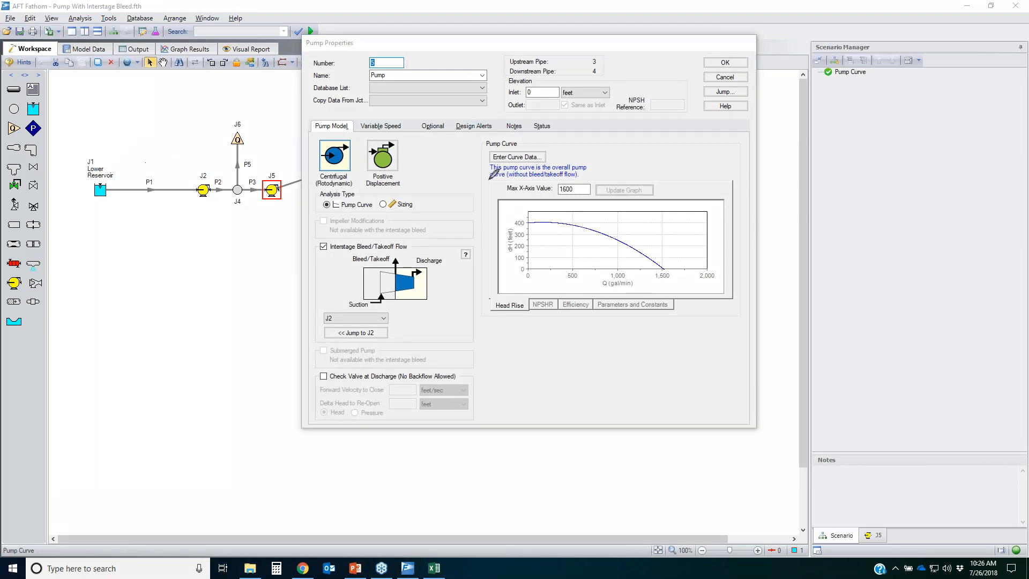
left_click_drag(488, 179, 584, 171)
mouse_move(588, 167)
left_mouse_down()
mouse_move(476, 163)
mouse_move(493, 187)
left_mouse_up()
mouse_move(489, 270)
left_mouse_down()
mouse_move(547, 285)
mouse_move(502, 212)
mouse_move(456, 217)
mouse_move(502, 268)
left_mouse_up()
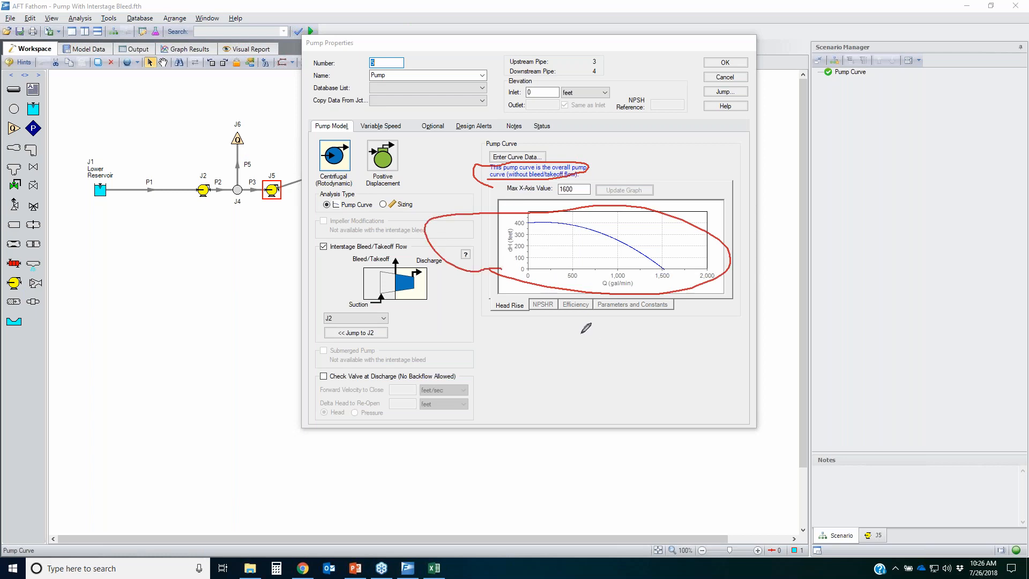
mouse_move(510, 178)
left_mouse_down()
mouse_move(589, 178)
mouse_move(554, 181)
mouse_move(562, 178)
left_mouse_up()
mouse_move(528, 220)
left_mouse_down()
mouse_move(596, 238)
mouse_move(654, 276)
left_mouse_up()
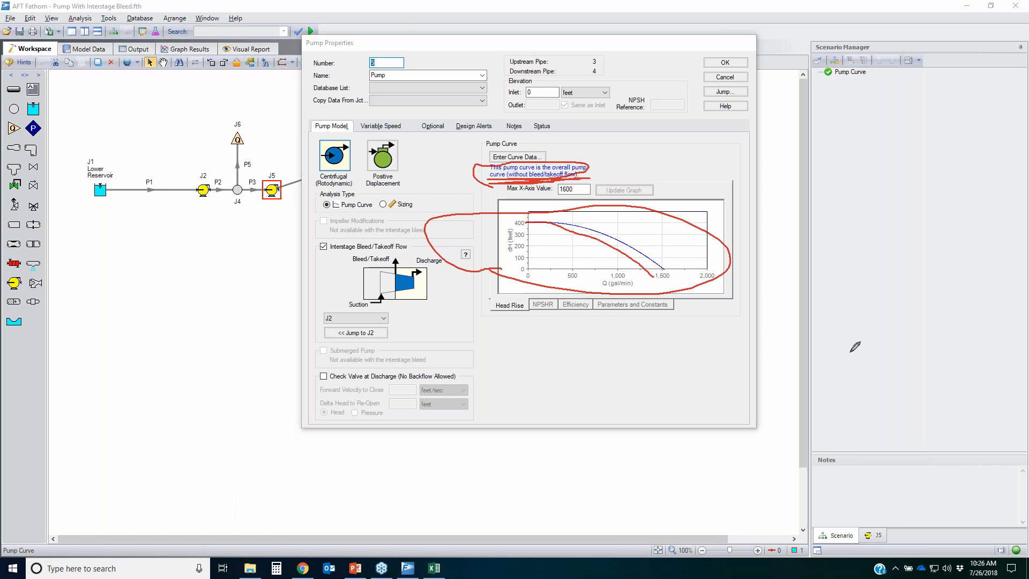
key("Escape")
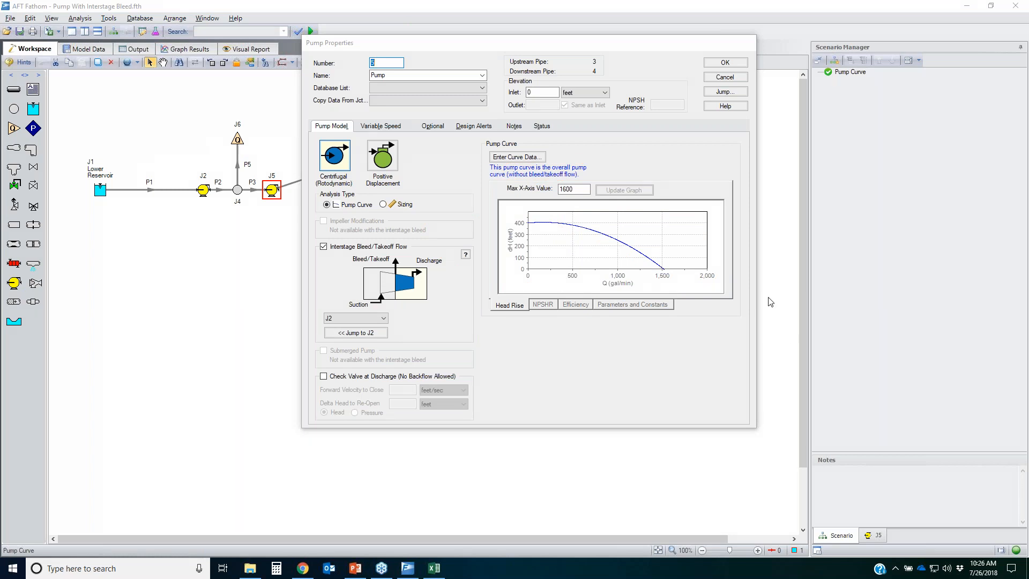
left_click(725, 76)
Run the model and display the Pump Summary in the output
left_click(310, 31)
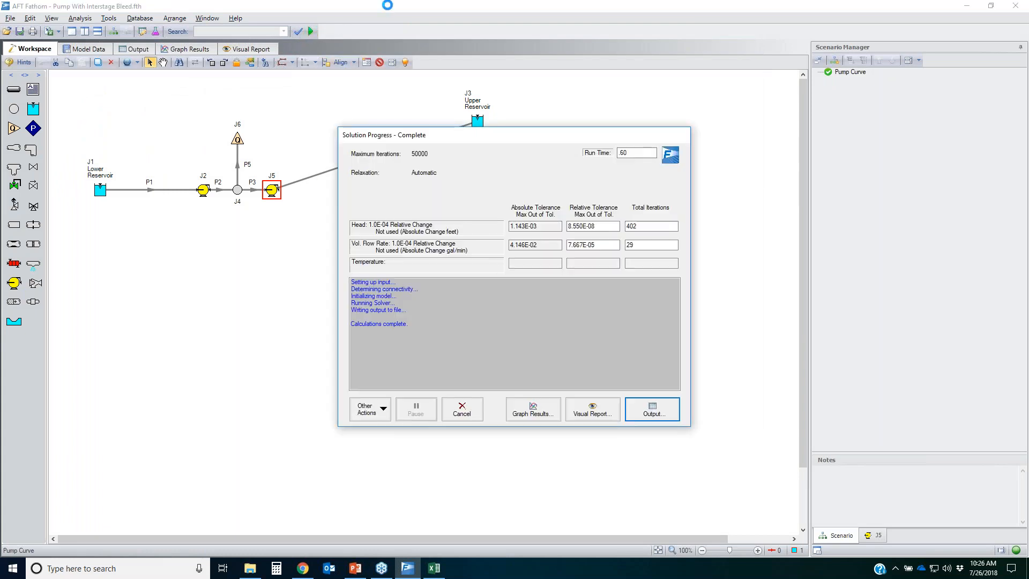
key("Return")
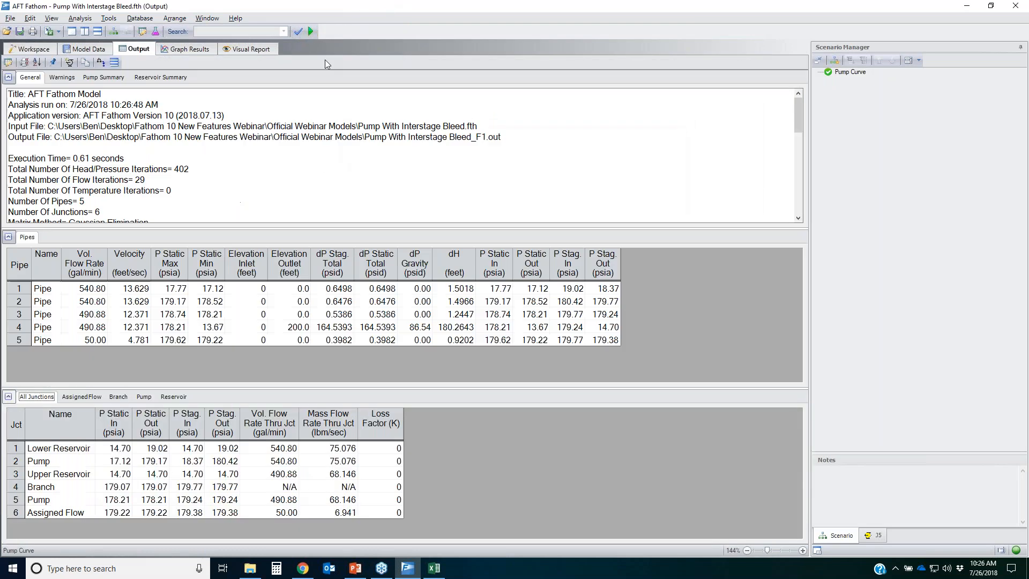
left_click(120, 77)
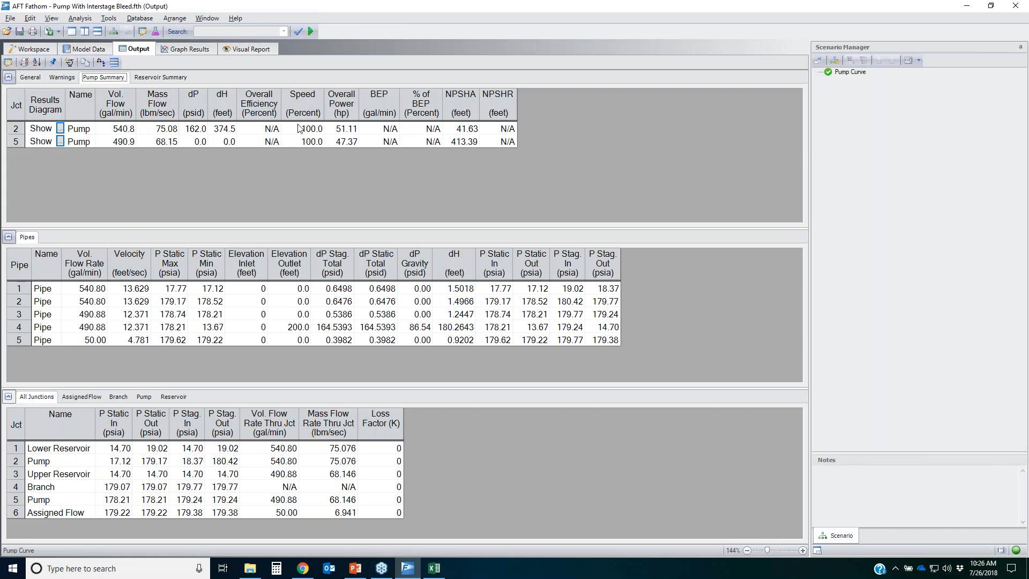
Review the volumetric flow results of pumps J2 and J5 in the Pump Summary, circling them temporarily
key("alt+Tab")
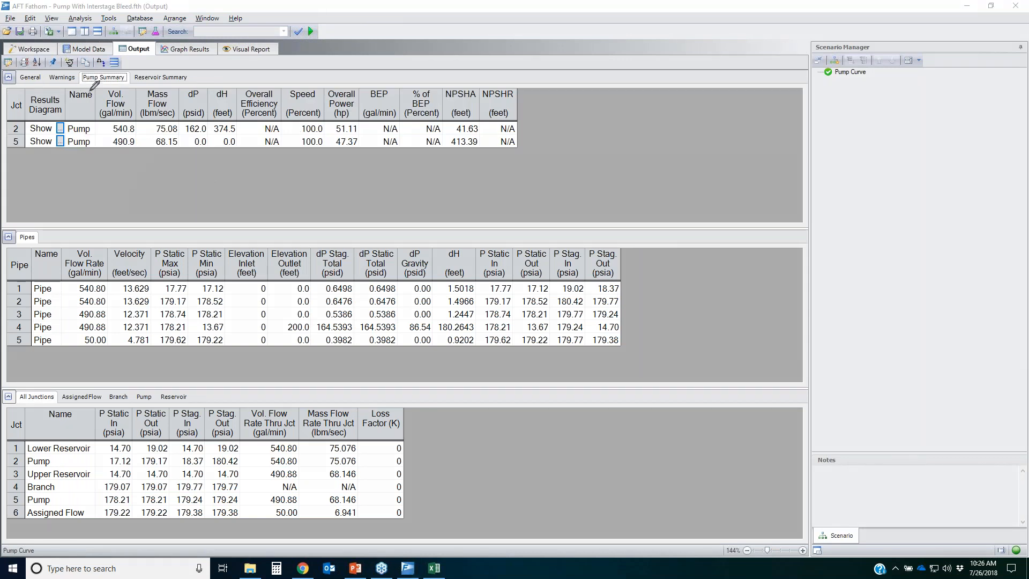
mouse_move(97, 91)
left_mouse_down()
mouse_move(116, 88)
mouse_move(140, 126)
mouse_move(103, 128)
mouse_move(98, 89)
left_mouse_up()
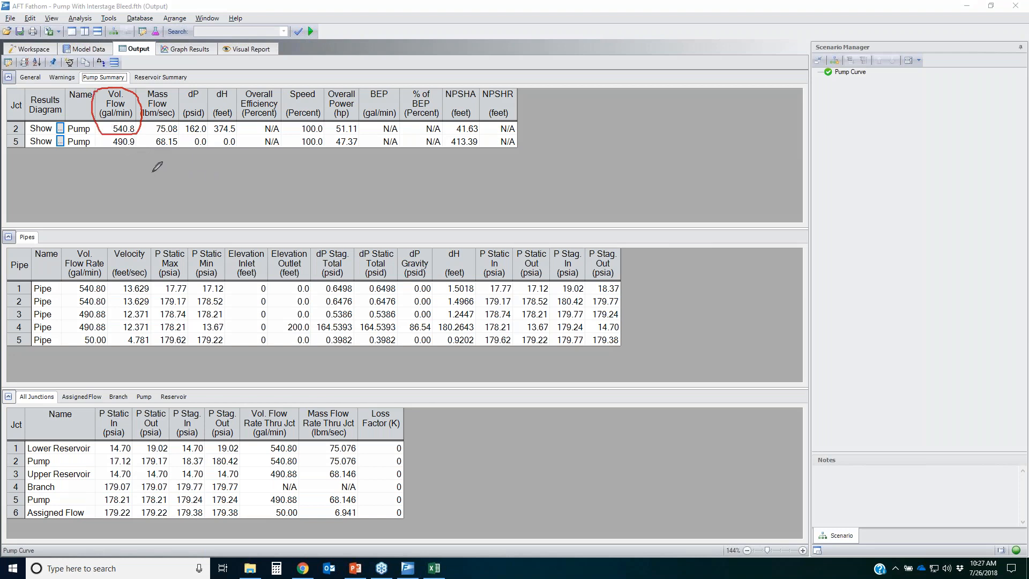
mouse_move(97, 134)
left_mouse_down()
mouse_move(140, 126)
mouse_move(107, 148)
mouse_move(99, 139)
left_mouse_up()
key("Escape")
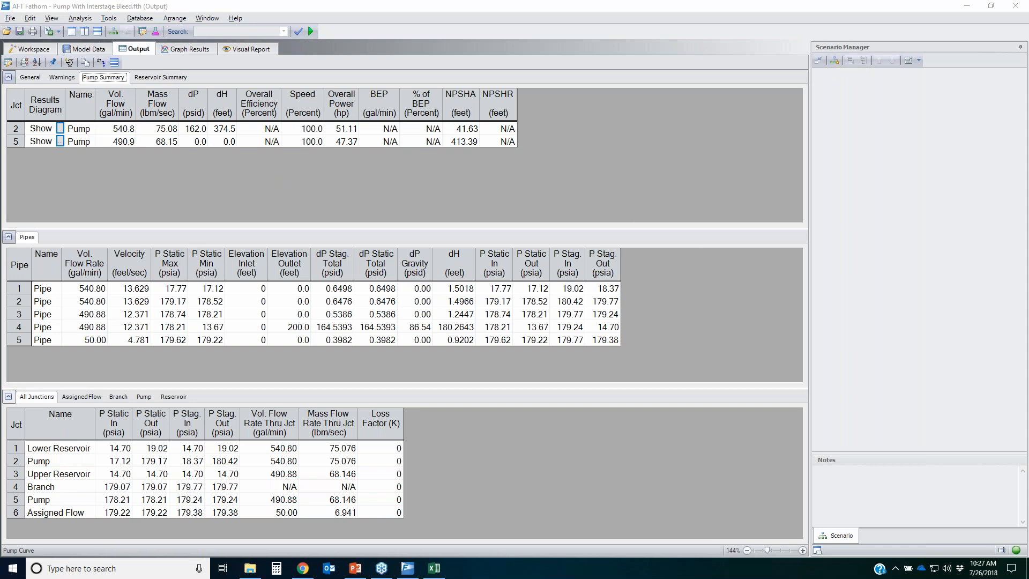
Load the saved graph "Pumps with Interstage Bleed" and temporarily circle its Interstage Bleed curve type
left_click(190, 50)
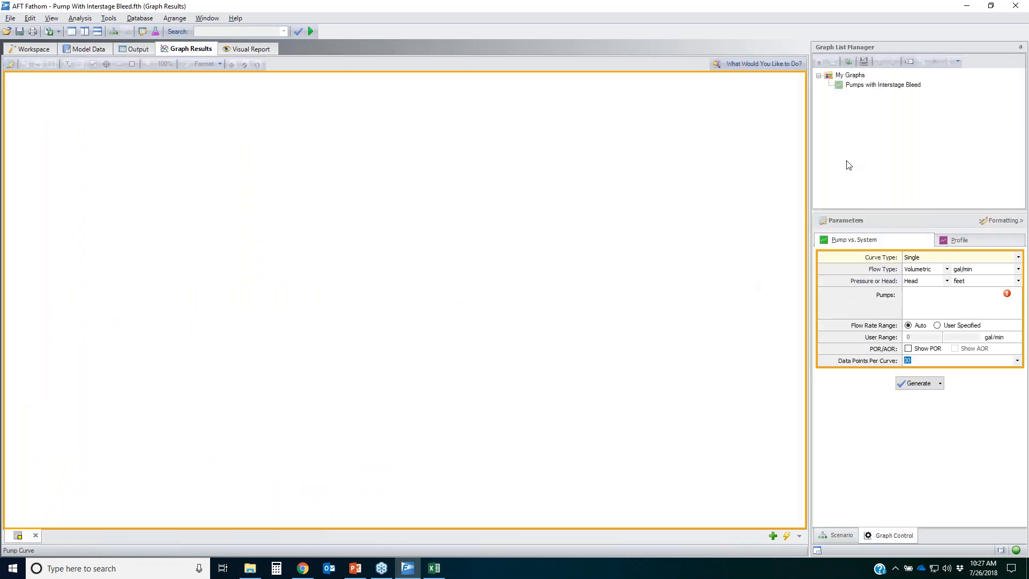
double_click(873, 85)
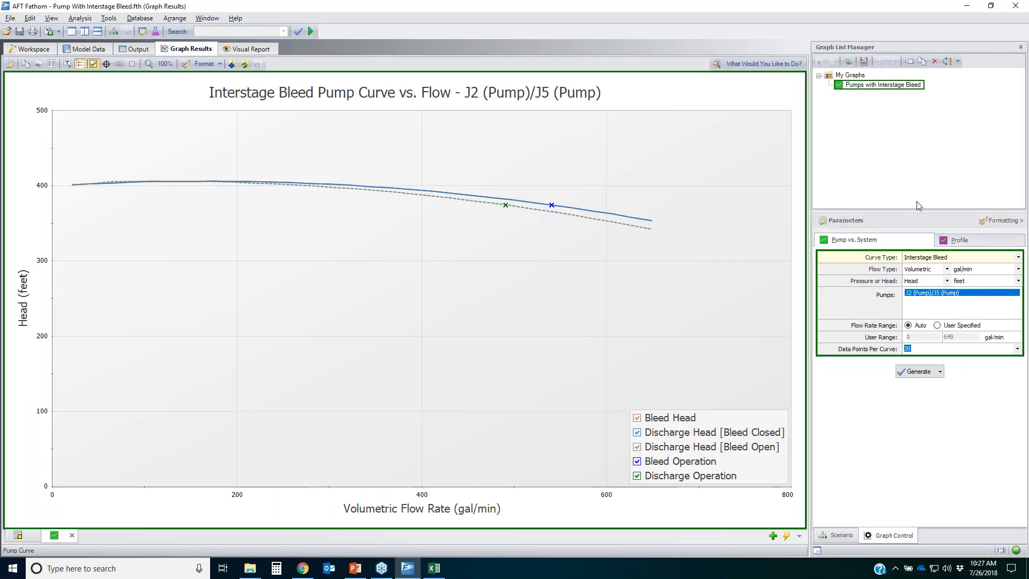
key("alt+Tab")
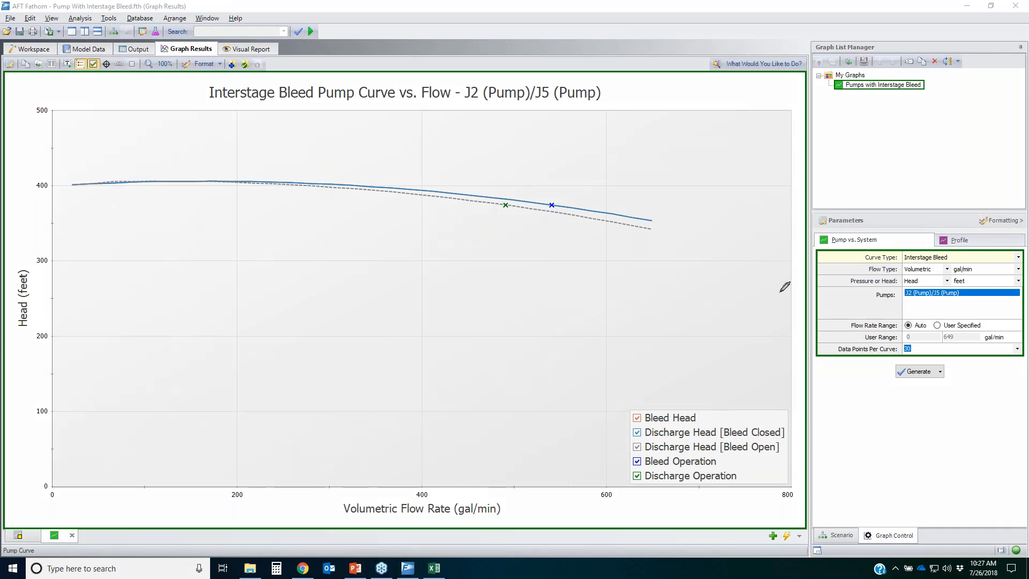
mouse_move(834, 249)
left_mouse_down()
mouse_move(1020, 249)
mouse_move(1000, 265)
mouse_move(843, 258)
mouse_move(873, 253)
left_mouse_up()
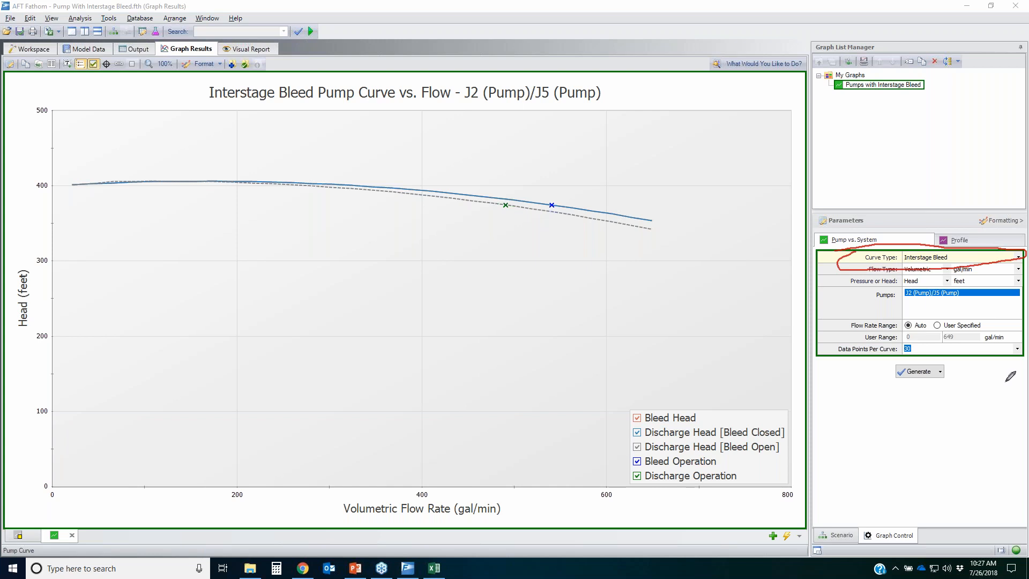
key("Escape")
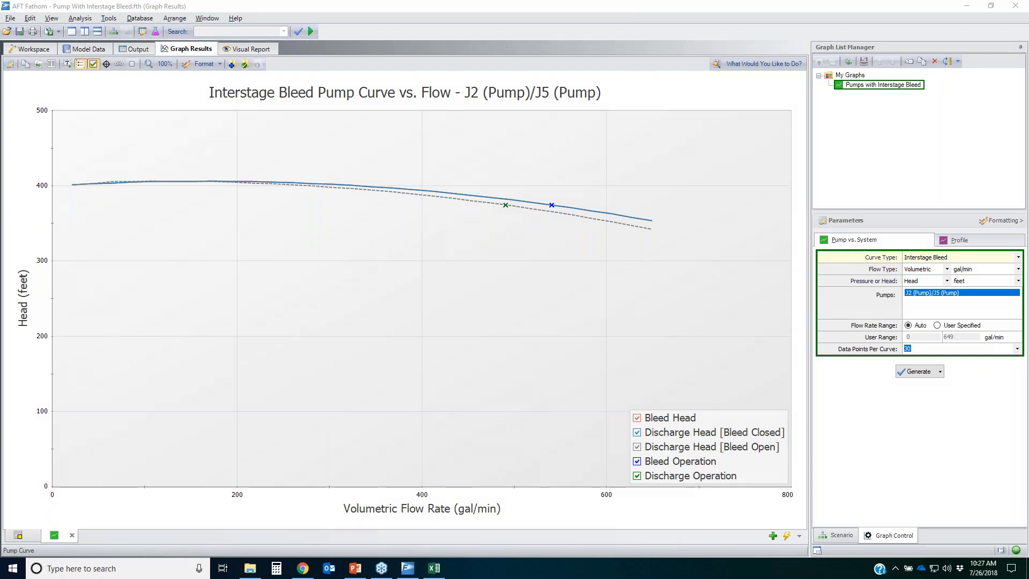
Check the available curve types while keeping Interstage Bleed, and temporarily mark the head curves and operating points on the graph
left_click(1017, 257)
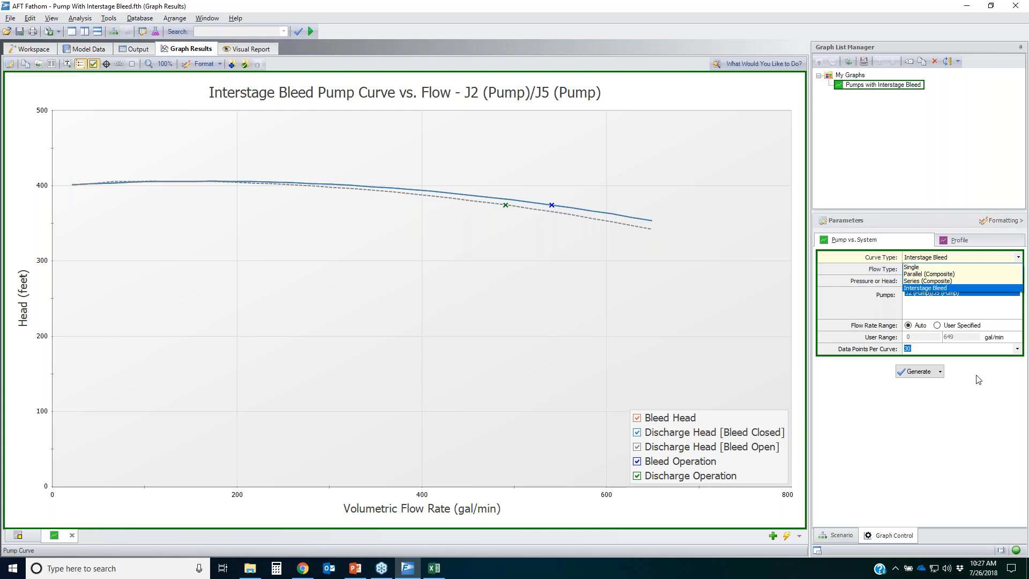
left_click(977, 414)
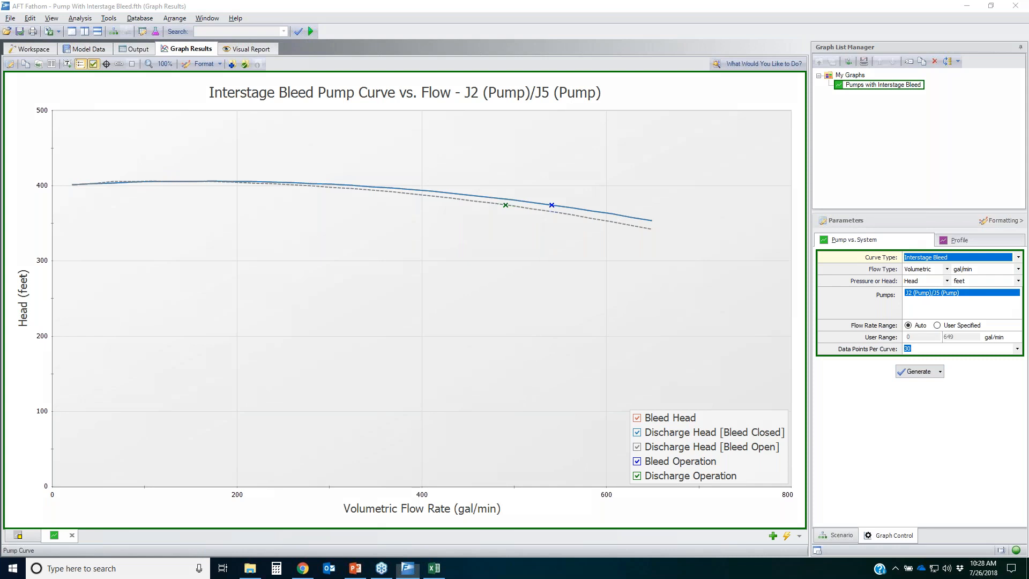
left_click_drag(66, 159, 449, 147)
mouse_move(658, 204)
left_mouse_down()
mouse_move(636, 278)
mouse_move(69, 167)
mouse_move(75, 138)
left_mouse_up()
mouse_move(484, 202)
left_mouse_down()
mouse_move(555, 178)
mouse_move(483, 181)
left_mouse_up()
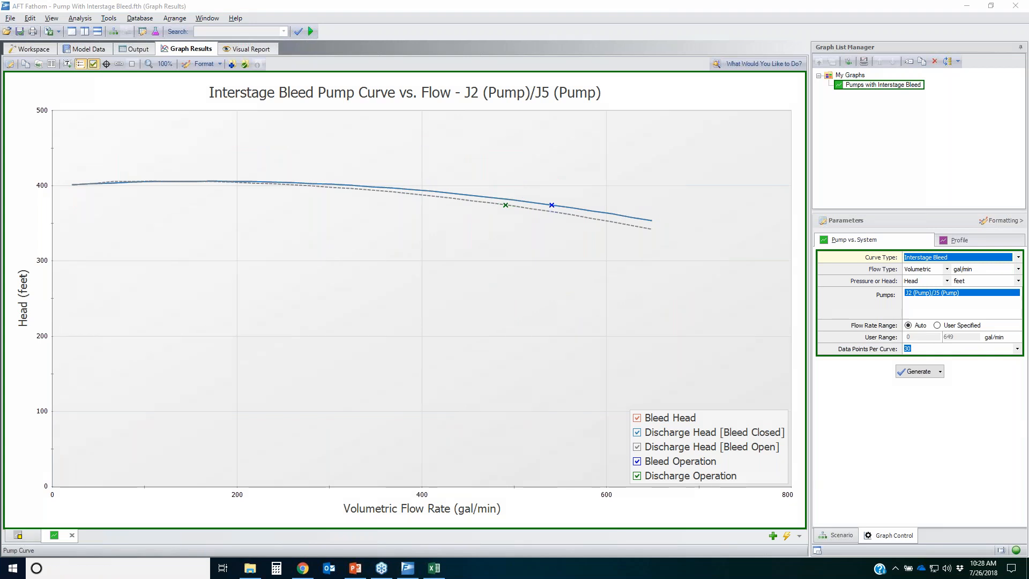
Hide all five head curve and operating point series in the interstage bleed graph through its legend
left_click(637, 418)
left_click(637, 433)
left_click(637, 447)
left_click(636, 461)
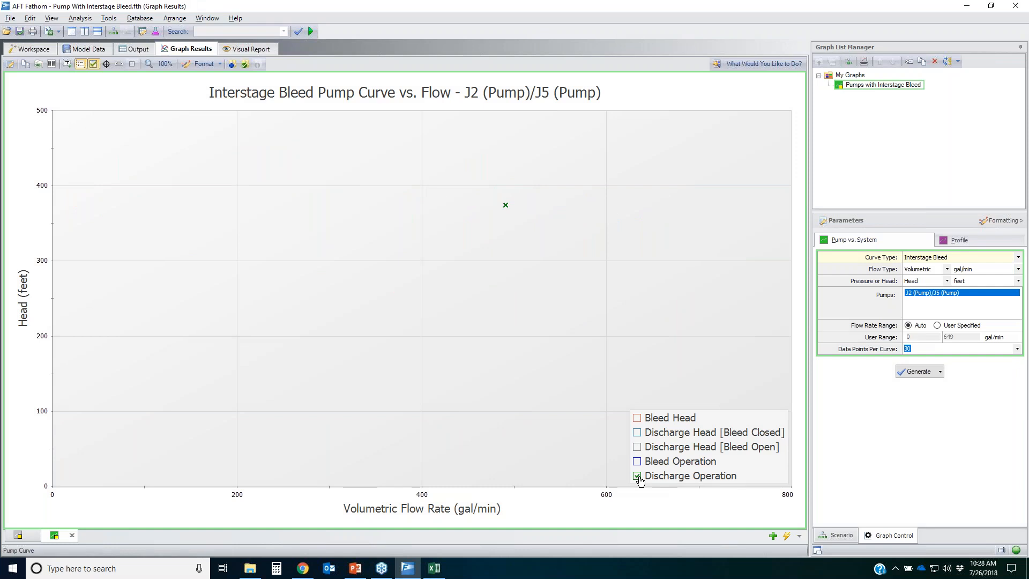
left_click(636, 475)
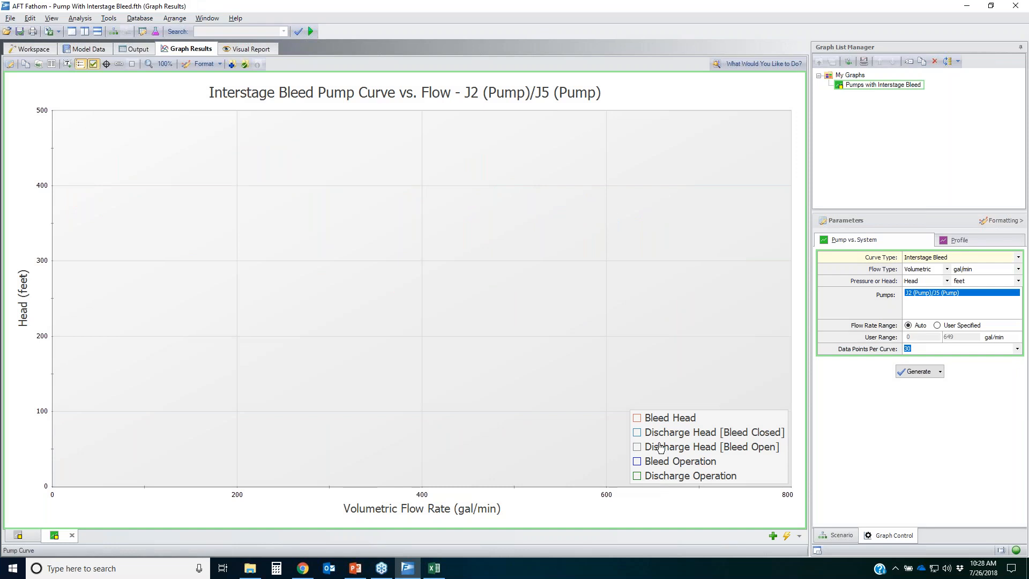
Show the Bleed Head, Discharge Head (Bleed Closed and Bleed Open), Bleed Operation and Discharge Operation series one by one, temporarily marking the Bleed Open curve
left_click(638, 419)
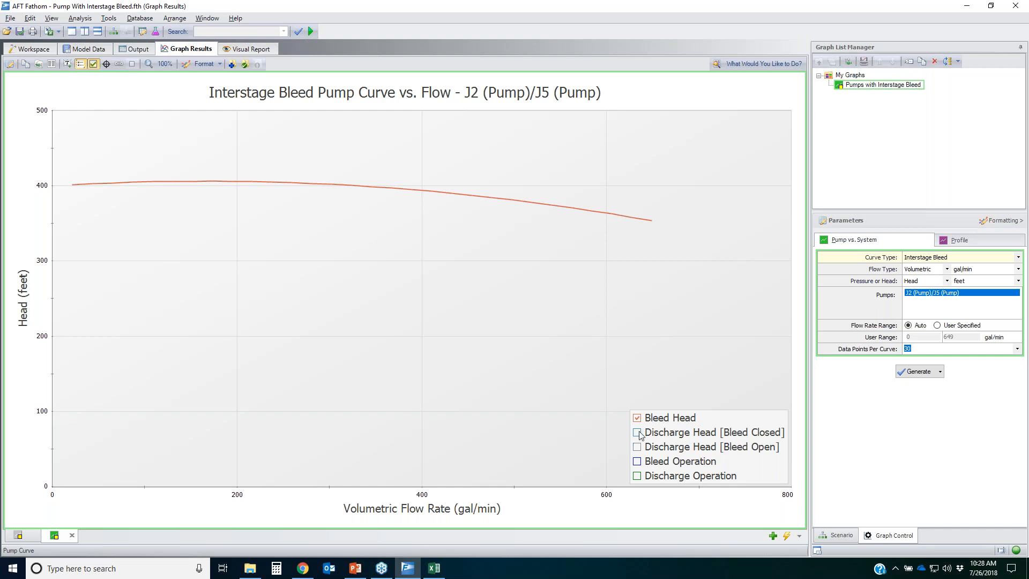
left_click(638, 432)
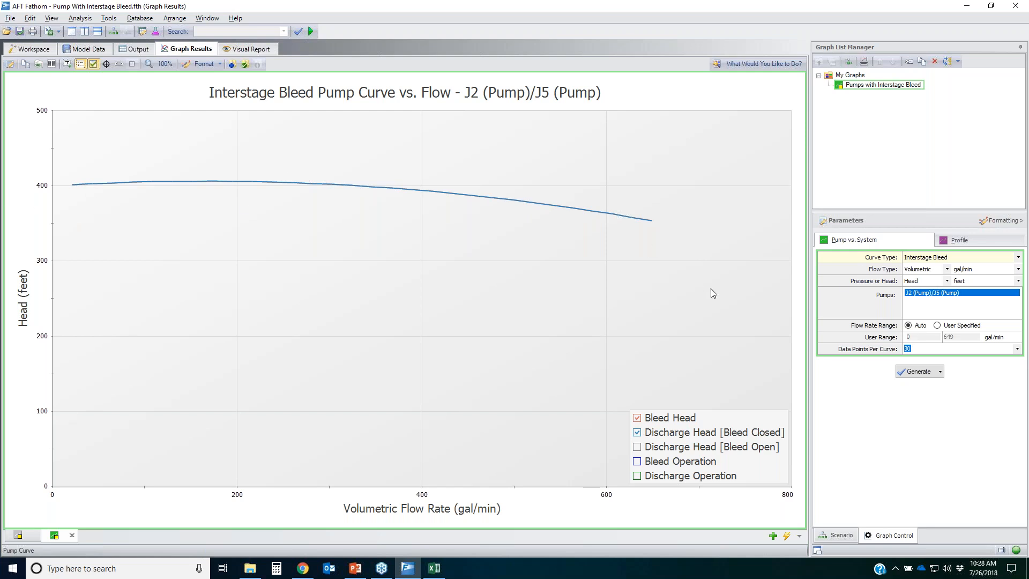
left_click(636, 447)
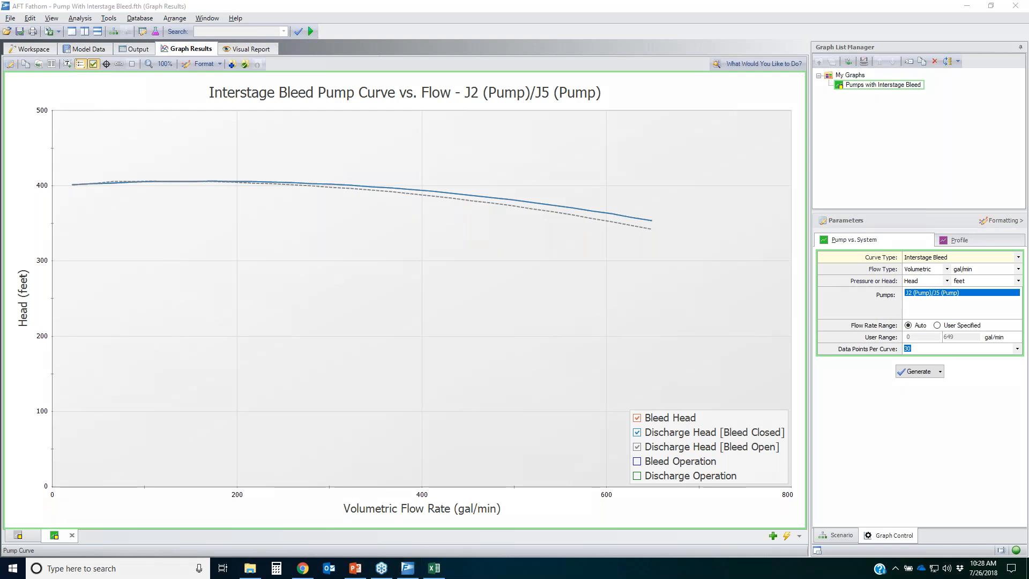
mouse_move(670, 255)
left_mouse_down()
mouse_move(615, 231)
mouse_move(628, 230)
left_mouse_up()
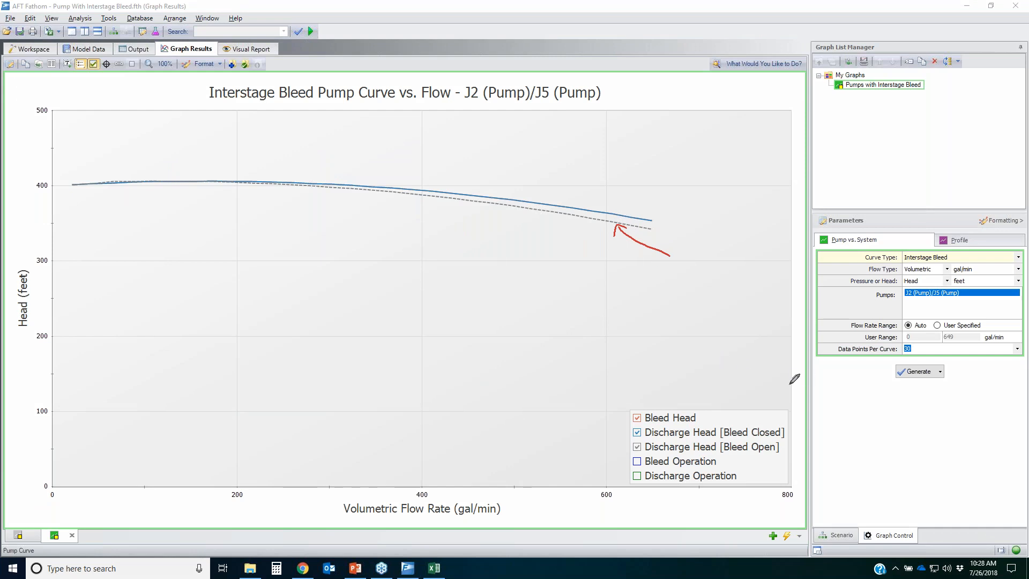
key("Escape")
left_click(636, 461)
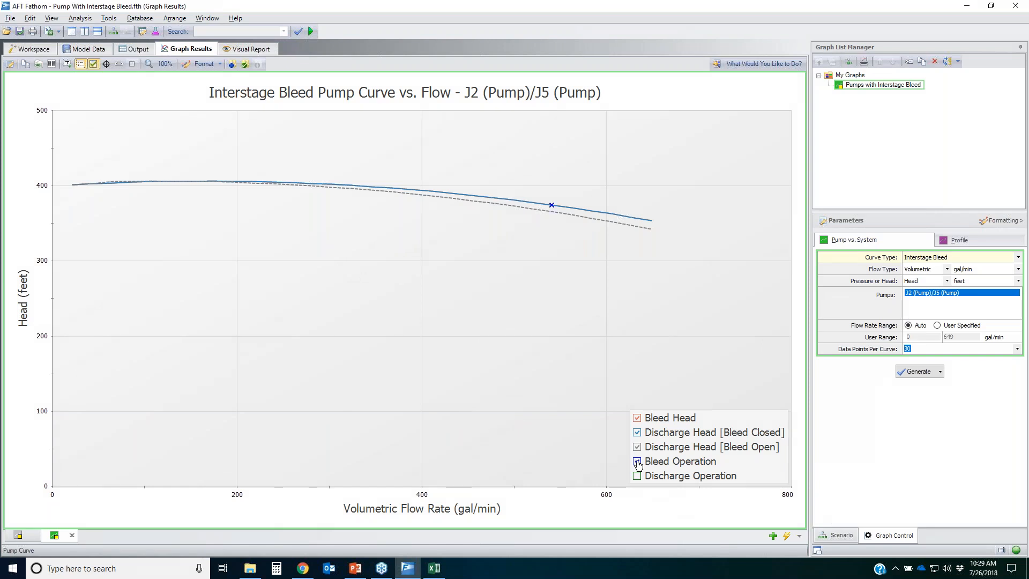
left_click(636, 476)
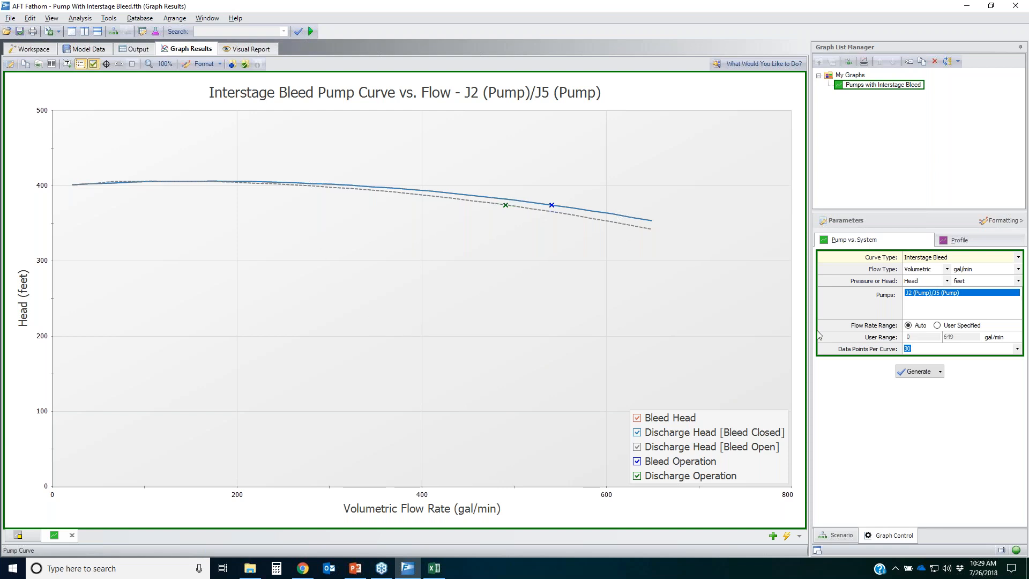
Close the interstage bleed model without saving and open the model Viscosity Corrections.fth
left_click(29, 49)
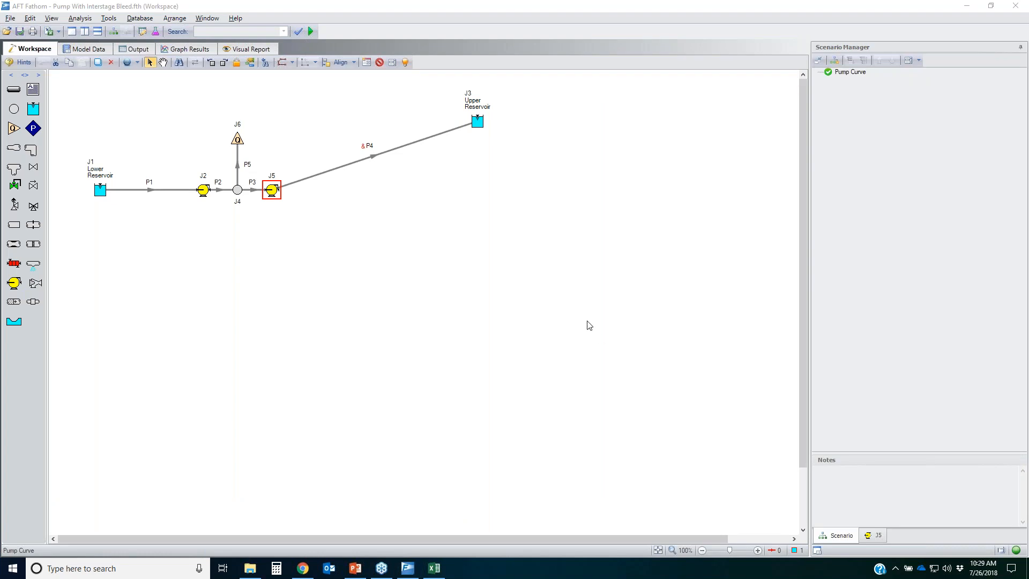
left_click(11, 20)
left_click(25, 32)
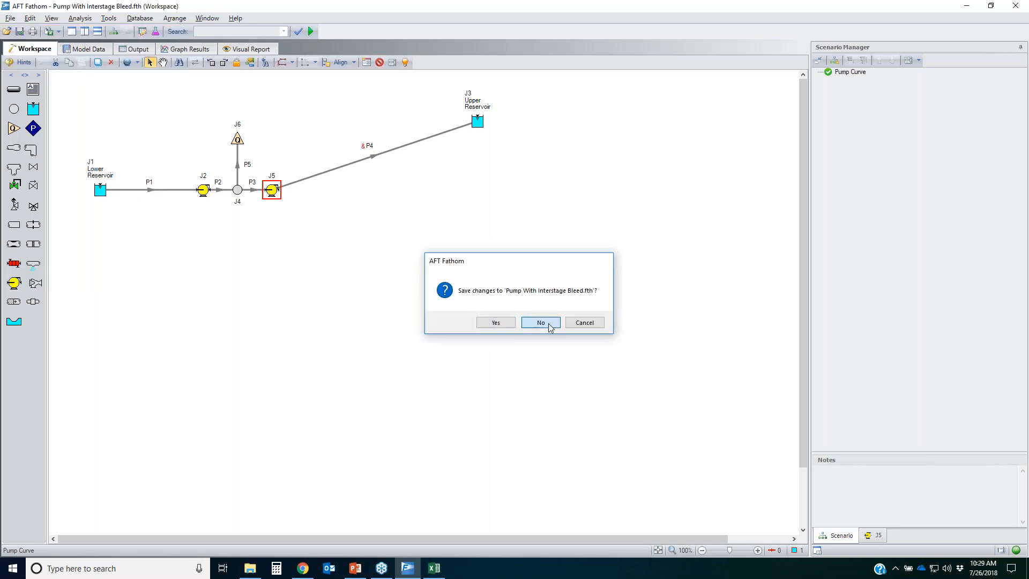
left_click(551, 325)
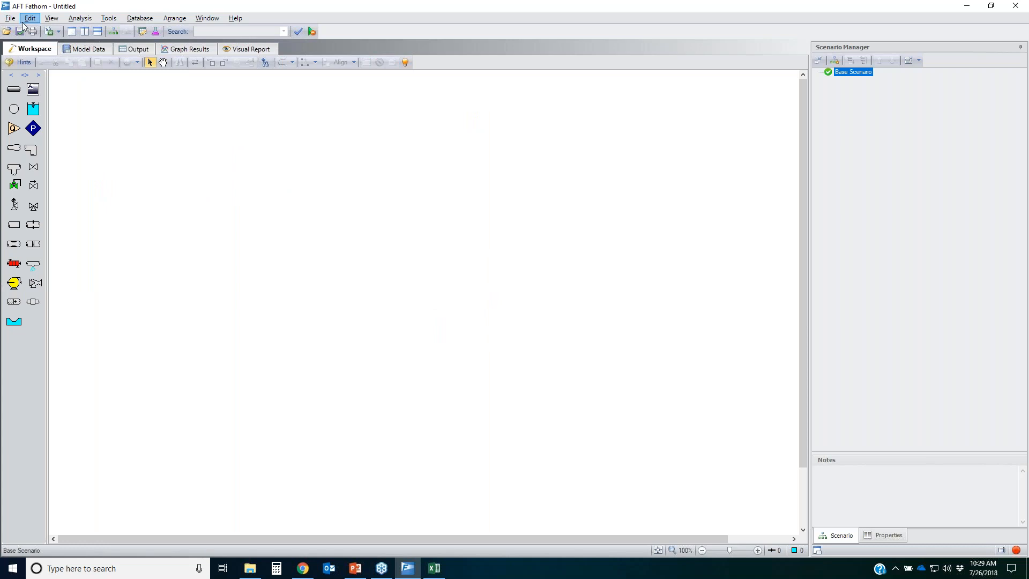
left_click(7, 32)
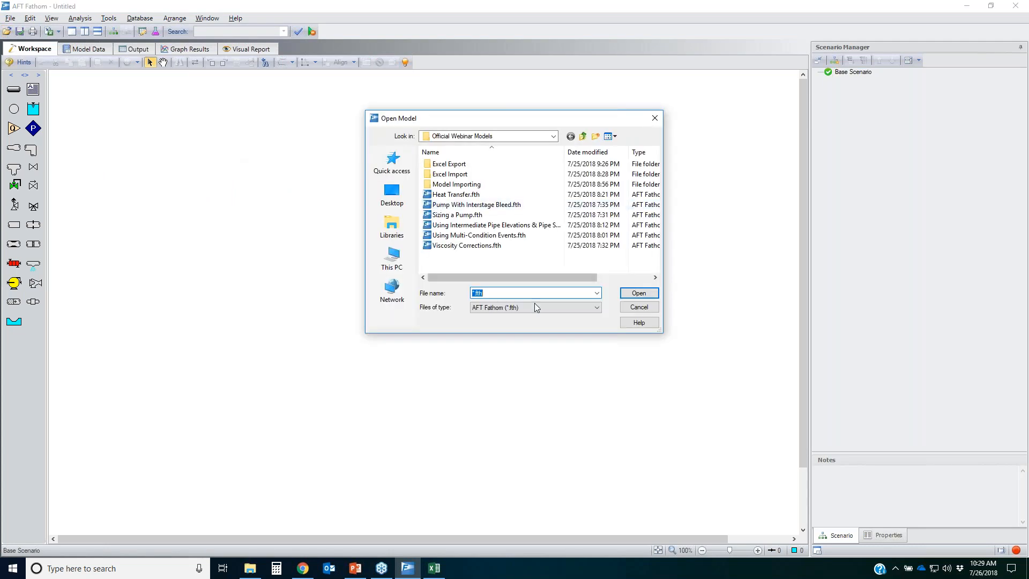
double_click(467, 247)
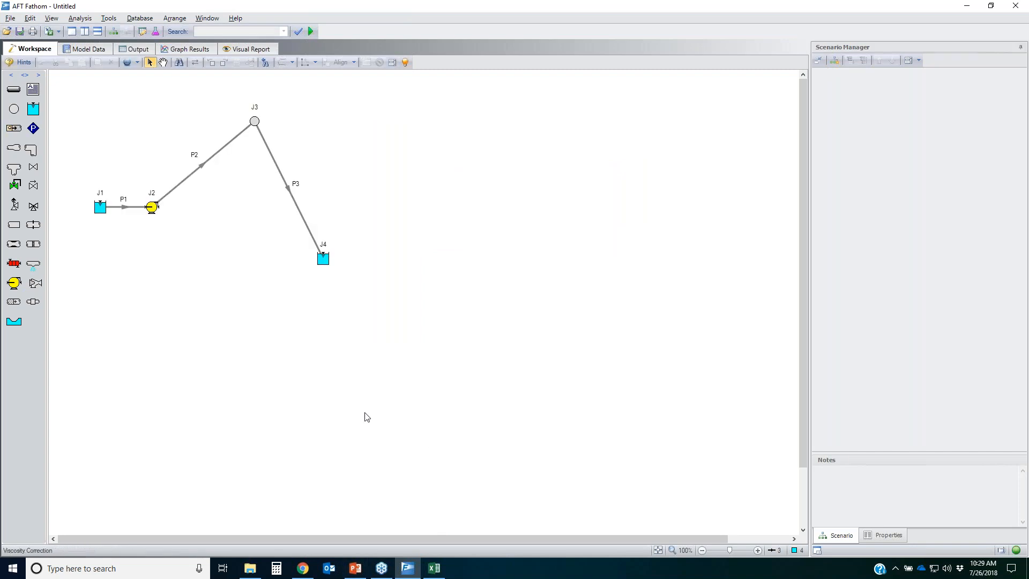
Open and dismiss pump J2's properties, and check the fluid's dynamic viscosity in System Properties without changing anything
left_click(152, 208)
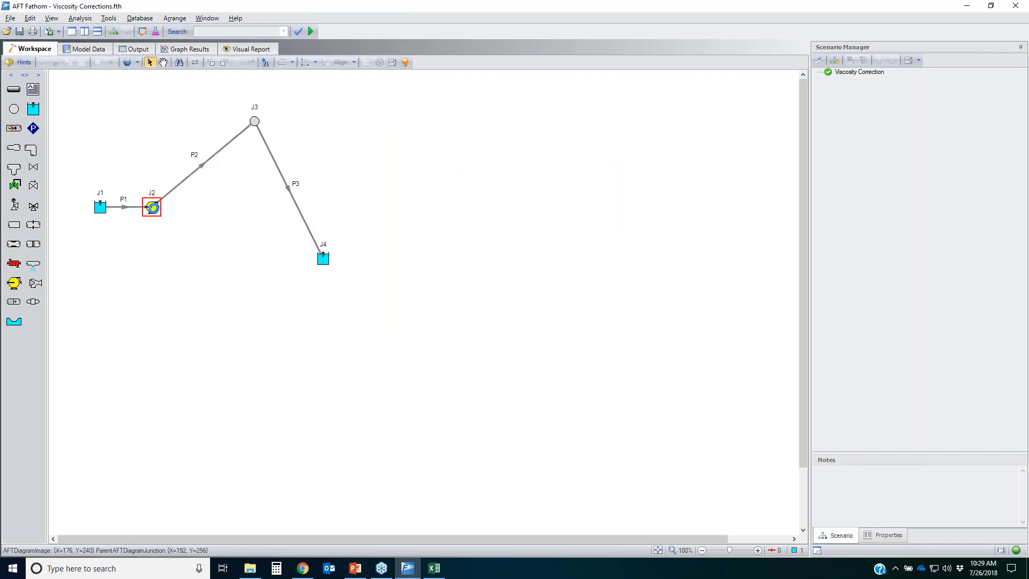
key("Return")
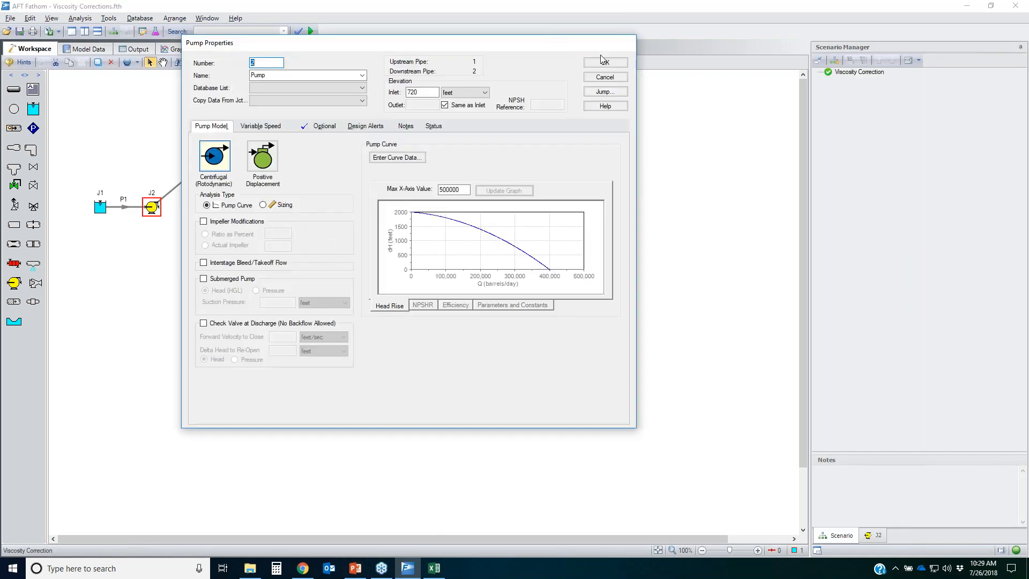
left_click(604, 77)
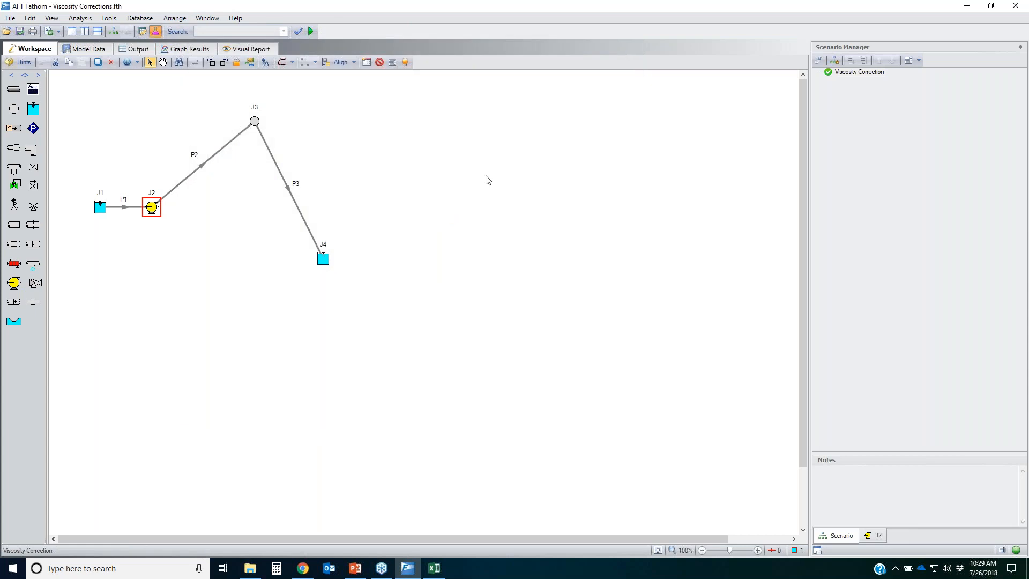
left_click(632, 269)
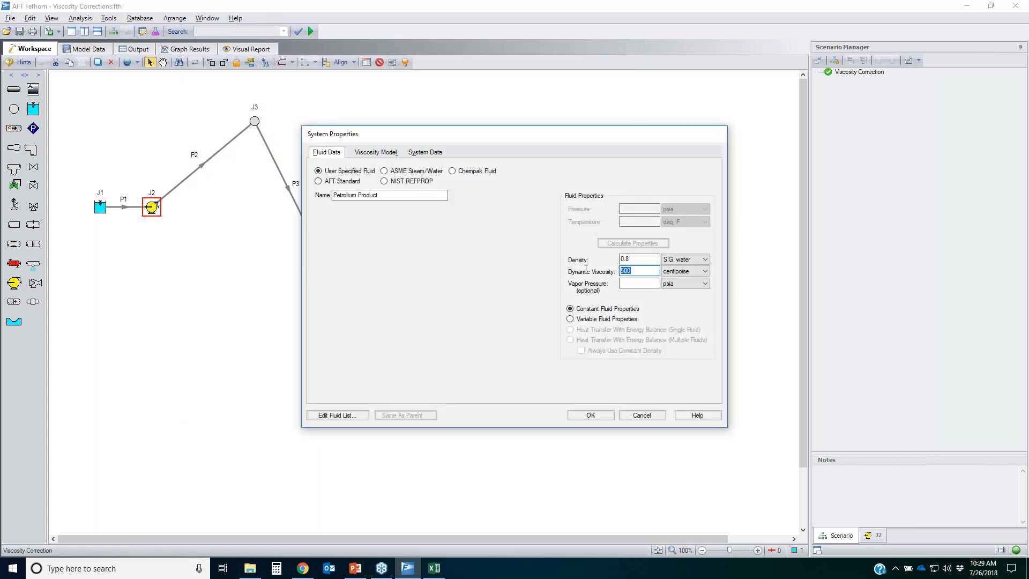
left_click(633, 417)
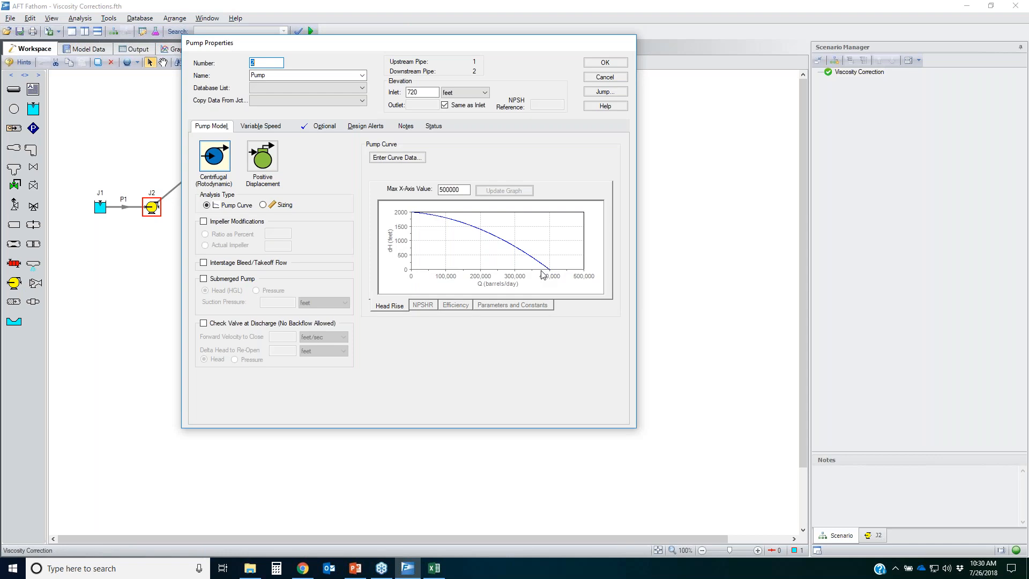
Review the Use Viscosity Correction settings of pump J2, circling them temporarily, and leave its properties without changes
left_click(324, 128)
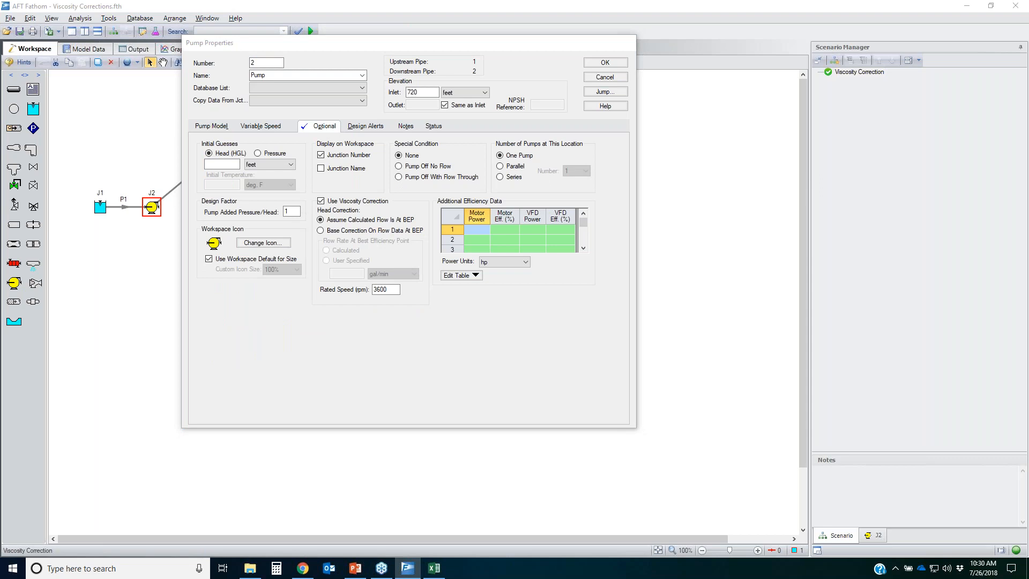
mouse_move(313, 194)
left_mouse_down()
mouse_move(394, 189)
mouse_move(436, 310)
mouse_move(303, 292)
mouse_move(311, 195)
left_mouse_up()
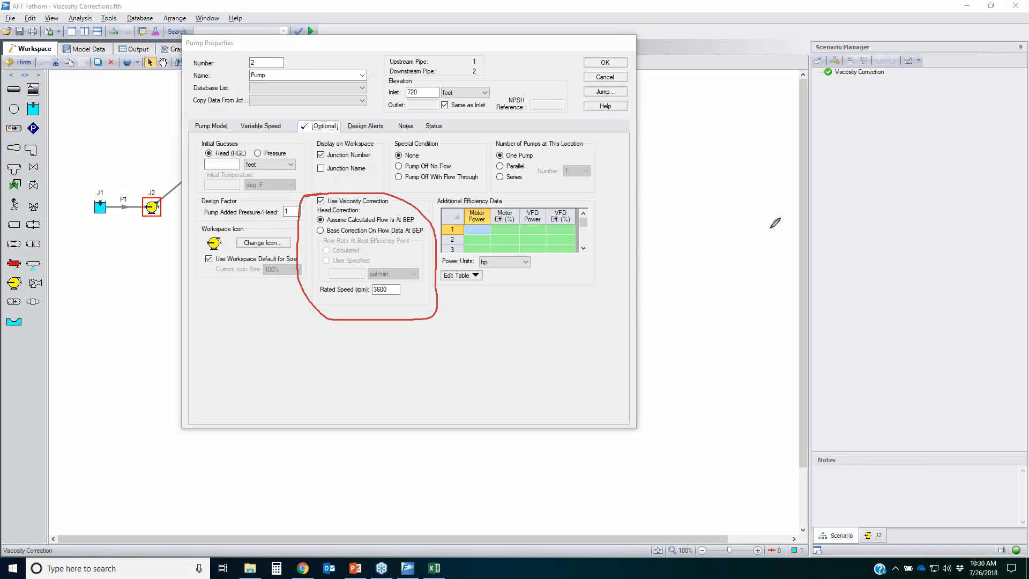
key("Escape")
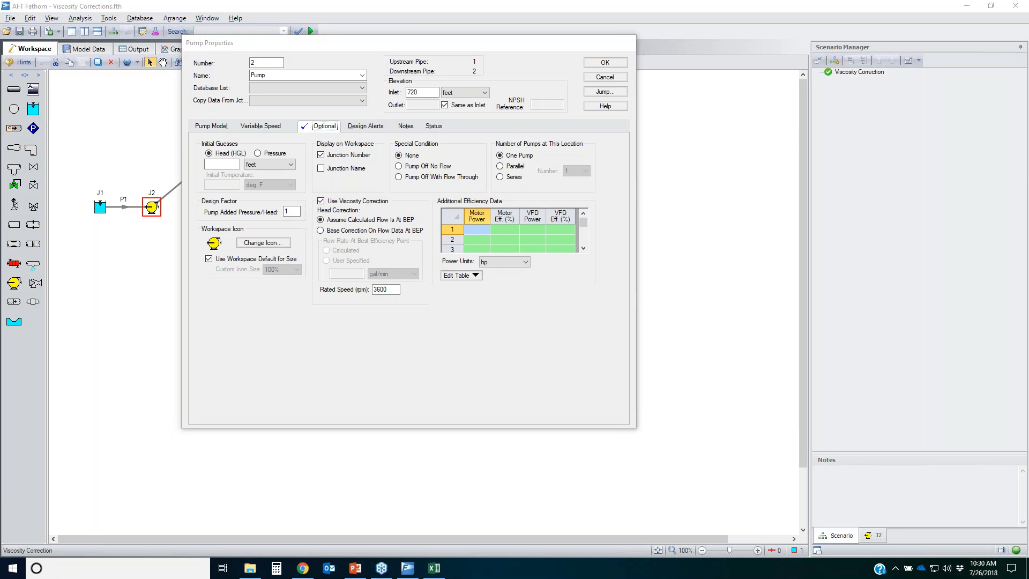
left_click(605, 76)
Run the model and review the CE, CH and CQ correction factors in the Pump Summary, circling them temporarily
left_click(311, 31)
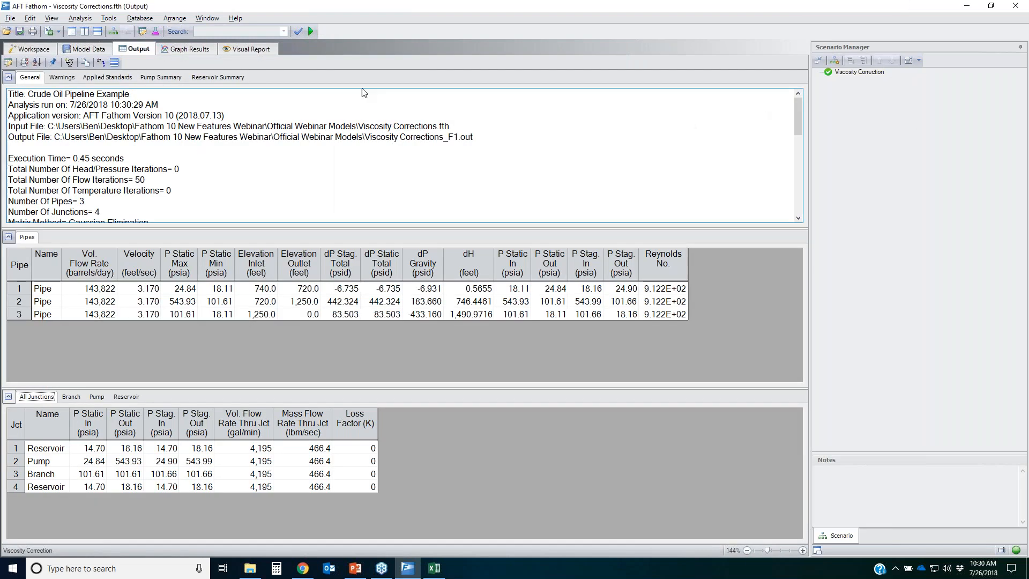
left_click(171, 80)
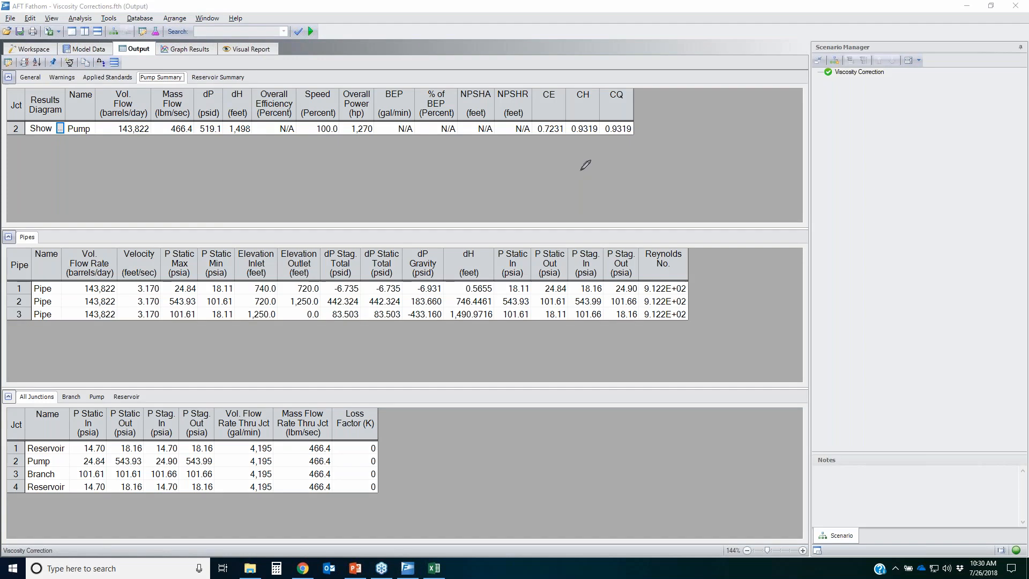
mouse_move(576, 81)
left_mouse_down()
mouse_move(506, 136)
mouse_move(567, 77)
left_mouse_up()
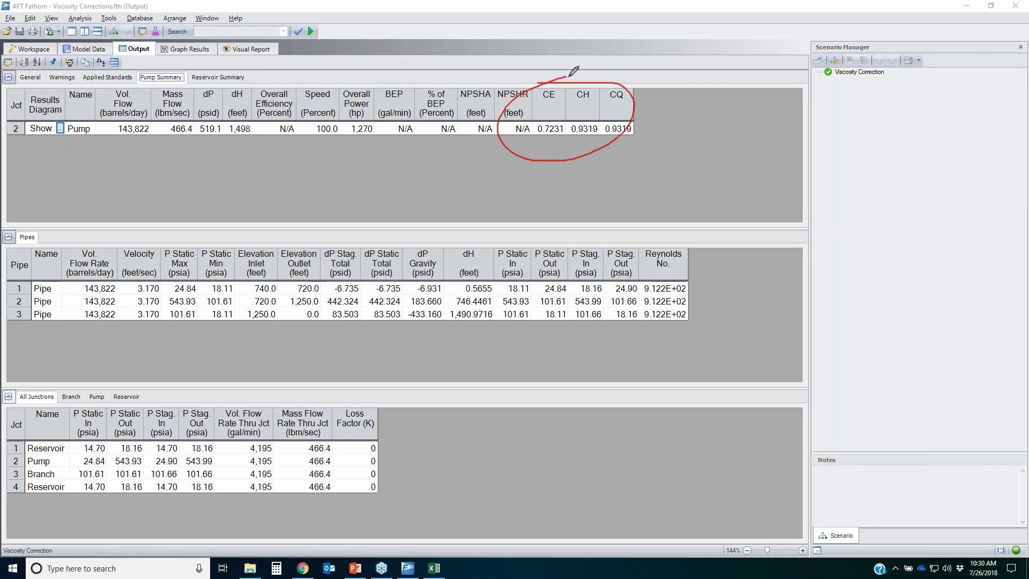
key("Escape")
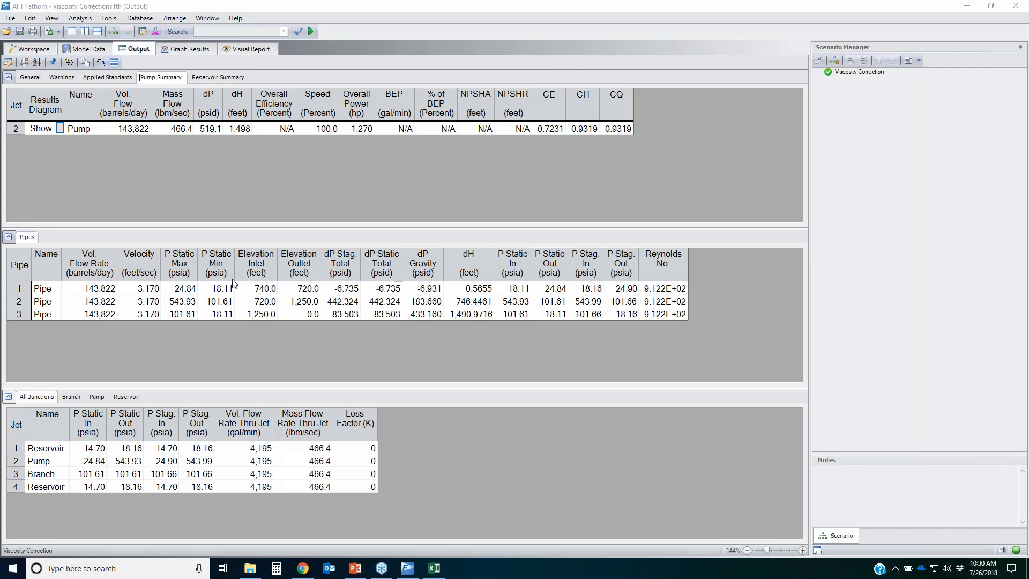
Review the Applied Standards output, temporarily underlining the ANSI/HI standard, and return to the workspace
left_click(94, 77)
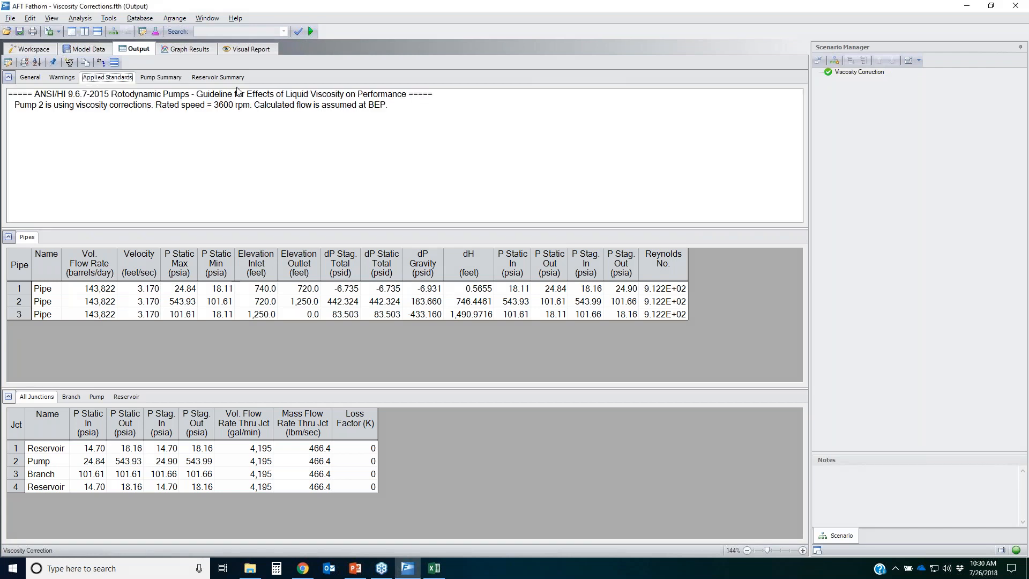
left_click(677, 342)
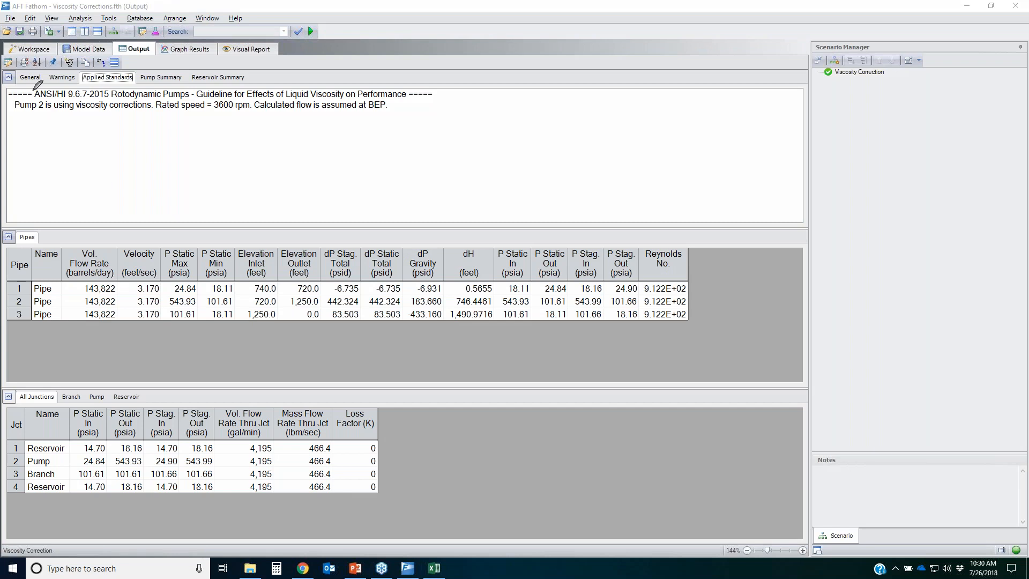
left_click_drag(35, 98, 188, 99)
left_click(43, 49)
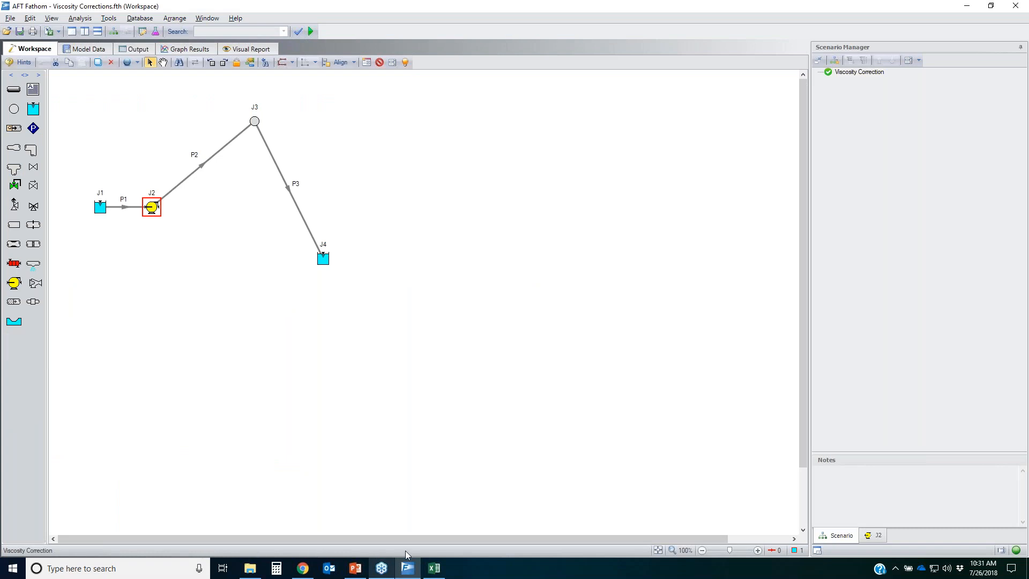
Switch to PowerPoint and display slide 9 on the relief valve effective orifice specification
left_click(354, 568)
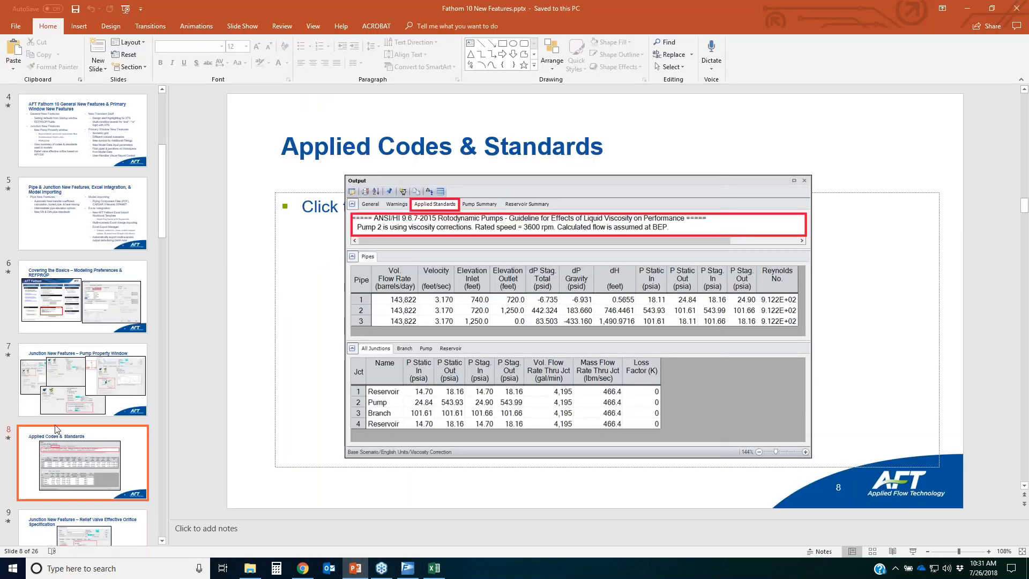
scroll(59, 421, "down", 2)
left_click(67, 463)
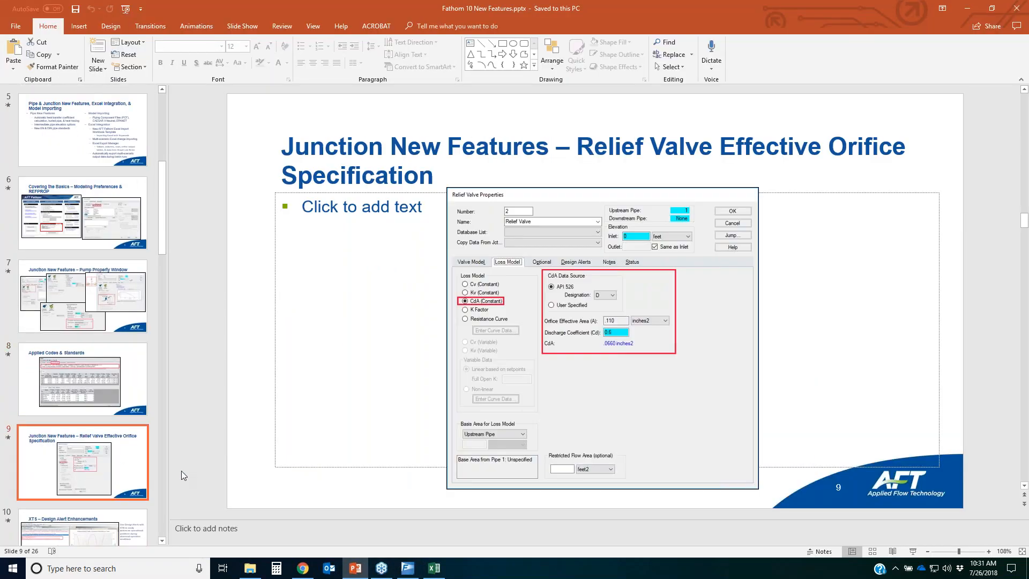
left_click(397, 484)
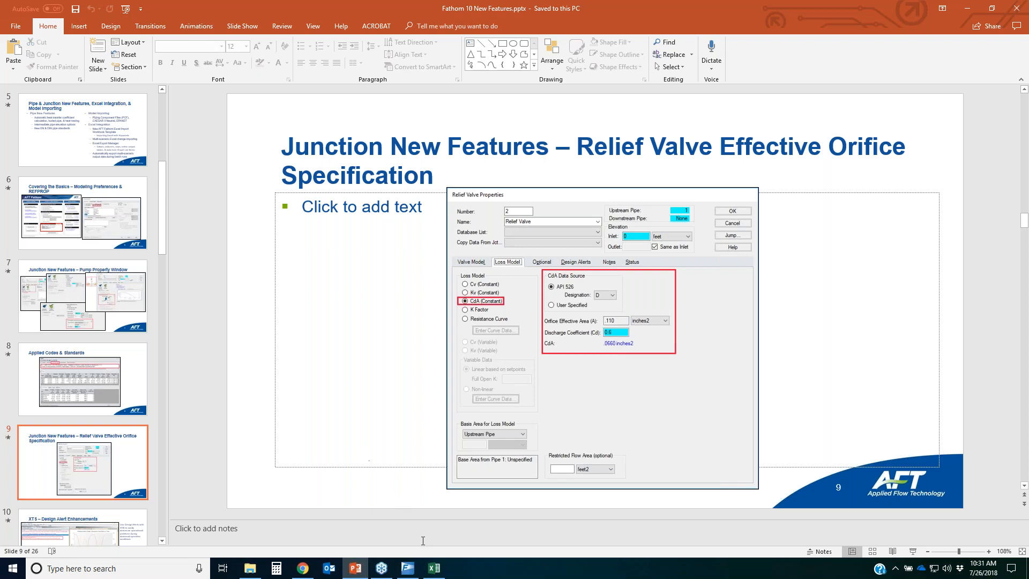
Switch back to AFT Fathom, place a relief valve junction in the empty workspace area beyond J4, and open its properties
left_click(407, 567)
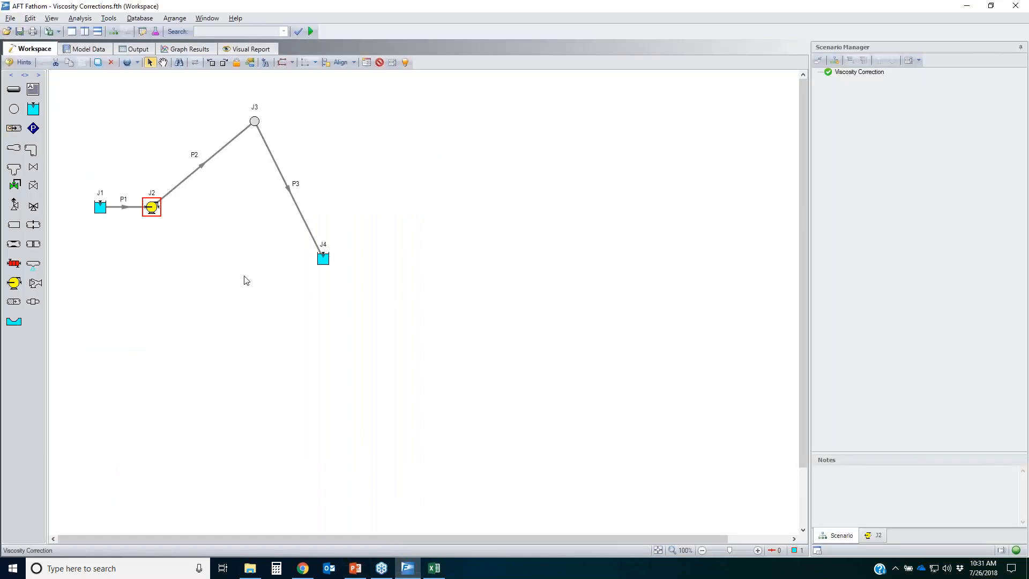
left_click_drag(13, 208, 533, 225)
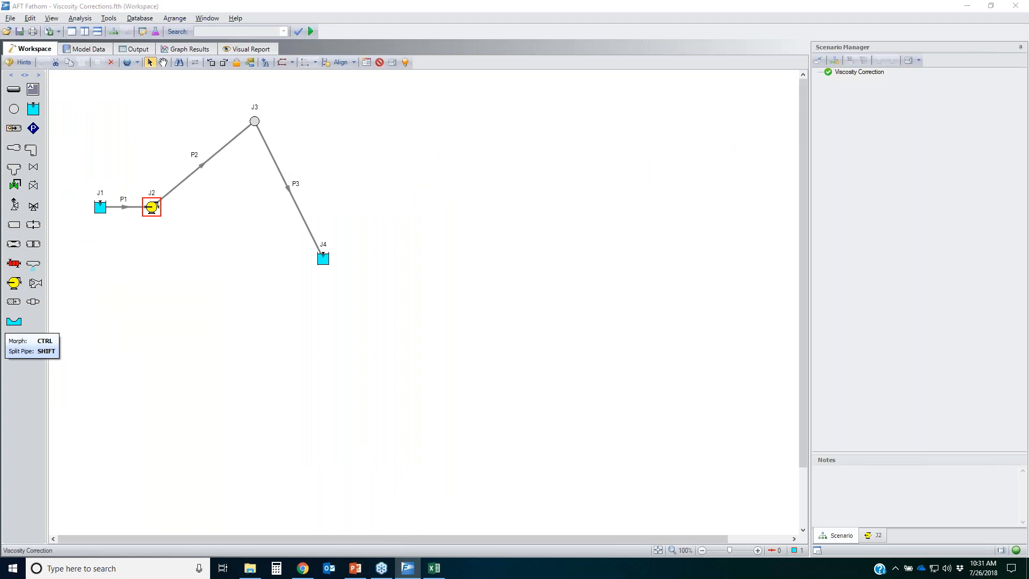
left_click(504, 282)
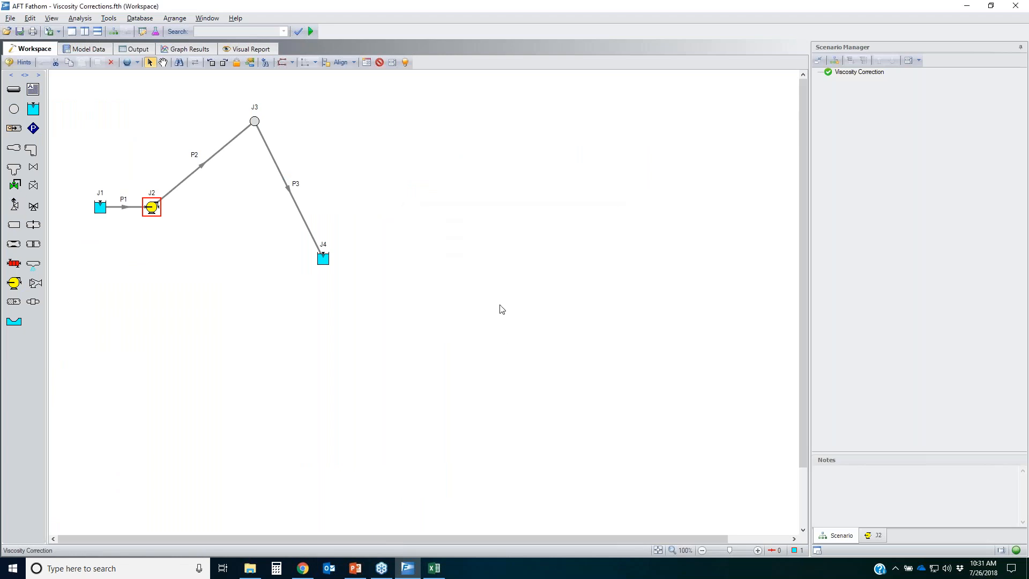
double_click(527, 174)
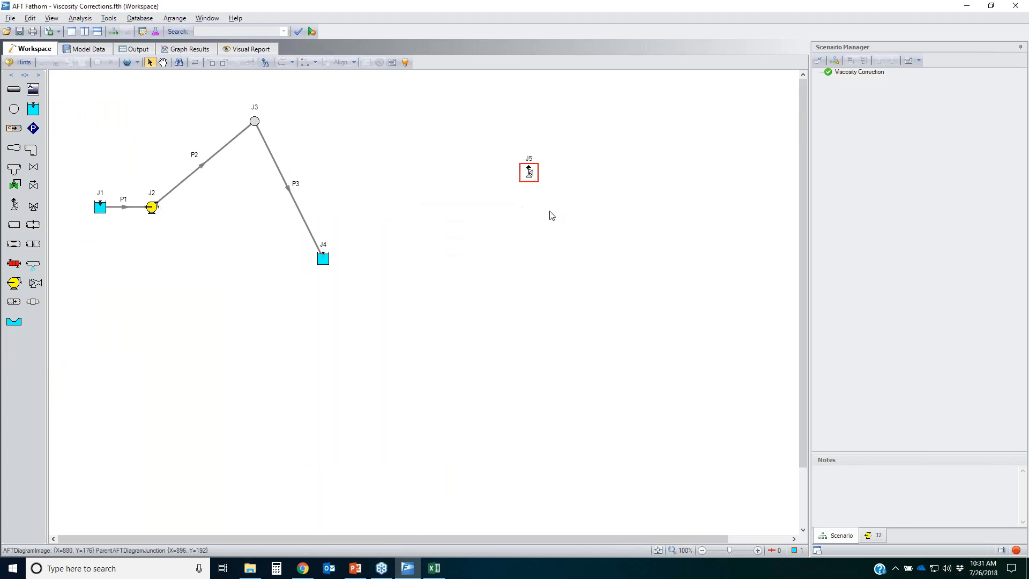
Set the relief valve's loss model to CdA (Constant), temporarily marking that option and the API 526 data source with the pen
left_click(188, 125)
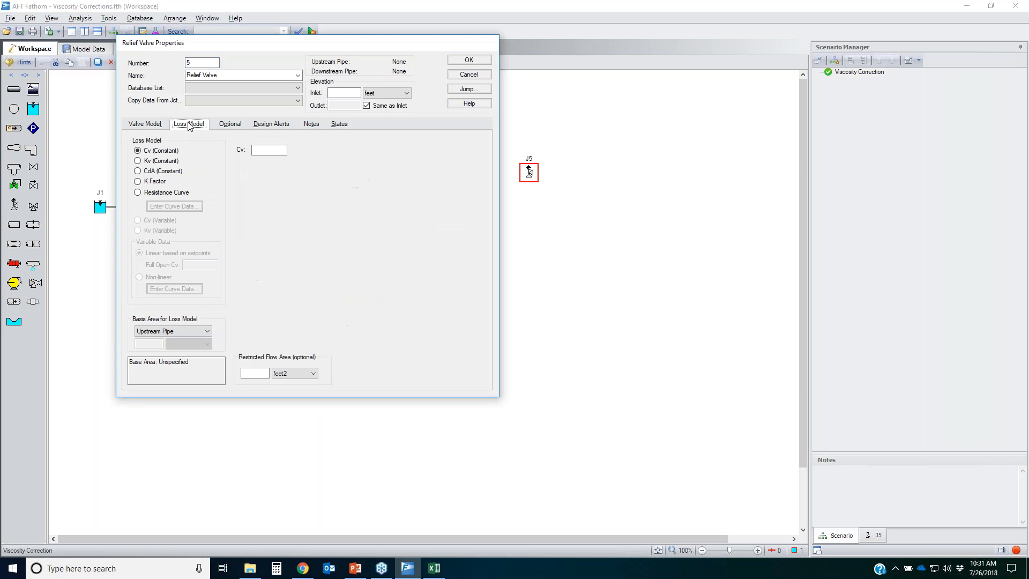
left_click(155, 172)
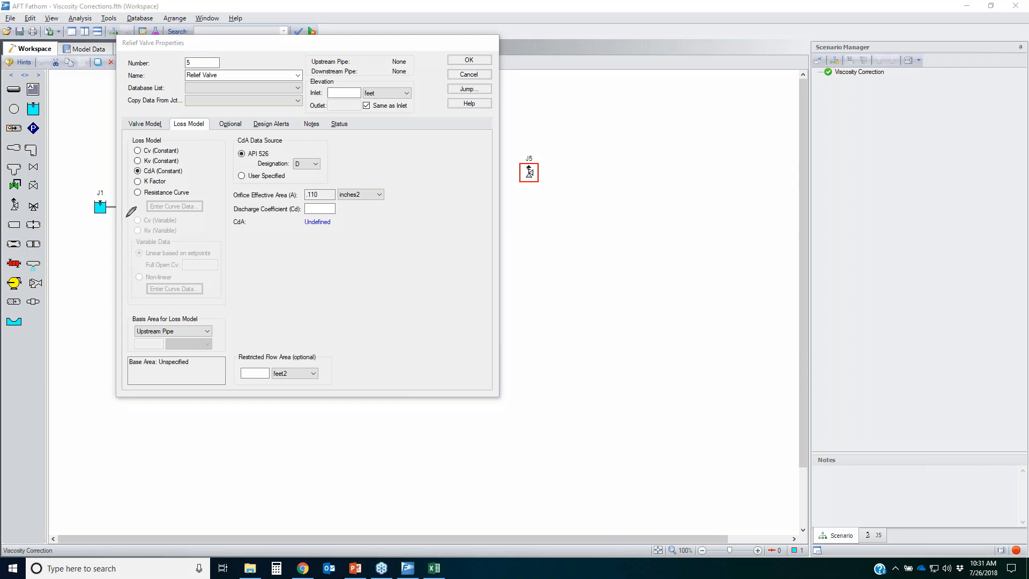
mouse_move(188, 165)
left_mouse_down()
mouse_move(122, 173)
mouse_move(134, 185)
left_mouse_up()
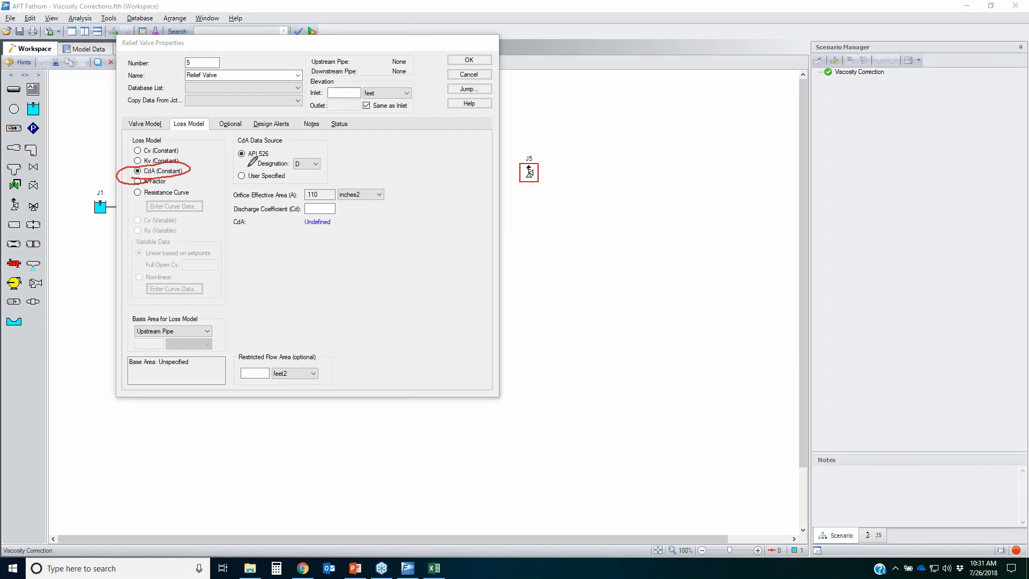
mouse_move(244, 164)
left_mouse_down()
mouse_move(337, 143)
mouse_move(268, 161)
mouse_move(352, 167)
left_mouse_up()
right_click(348, 171)
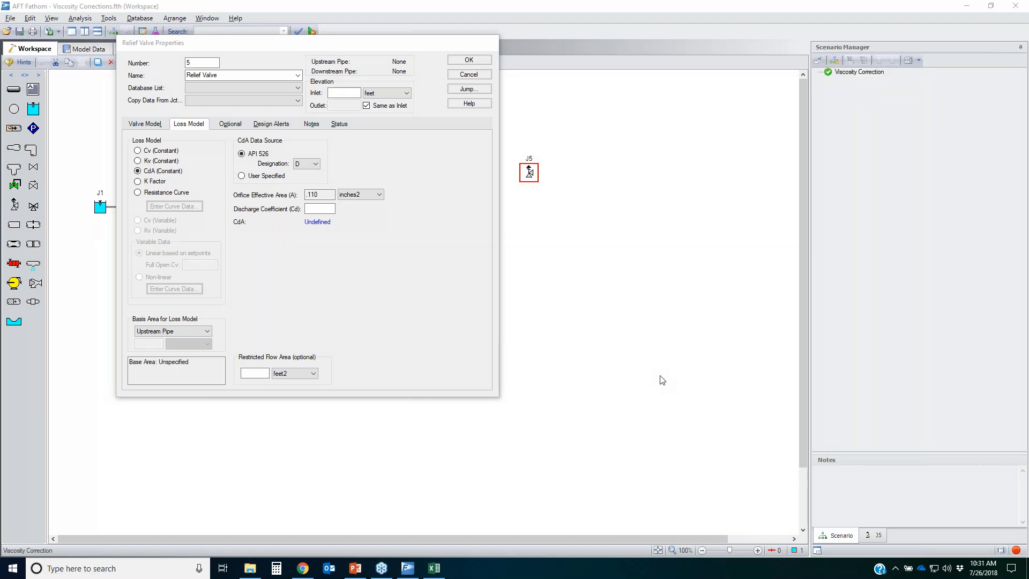
Try API 526 designation N with a discharge coefficient of 0.6 for the relief valve and close its properties without saving
left_click(302, 163)
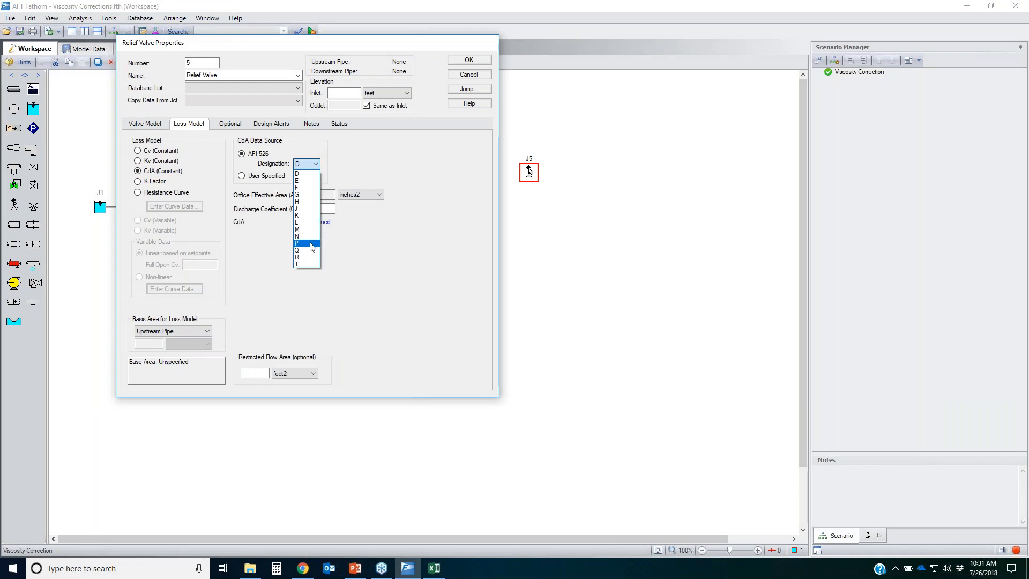
left_click(308, 237)
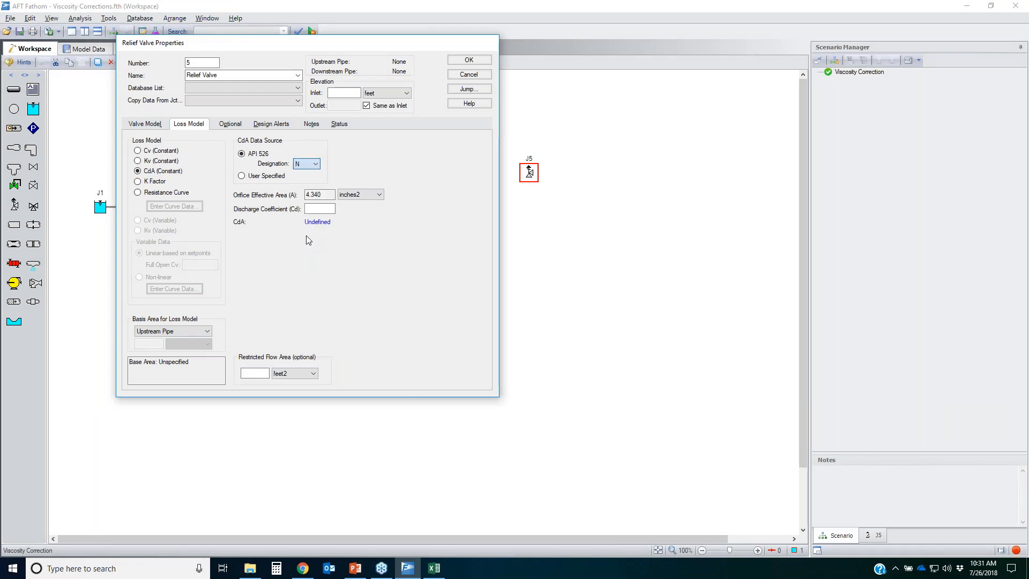
double_click(314, 194)
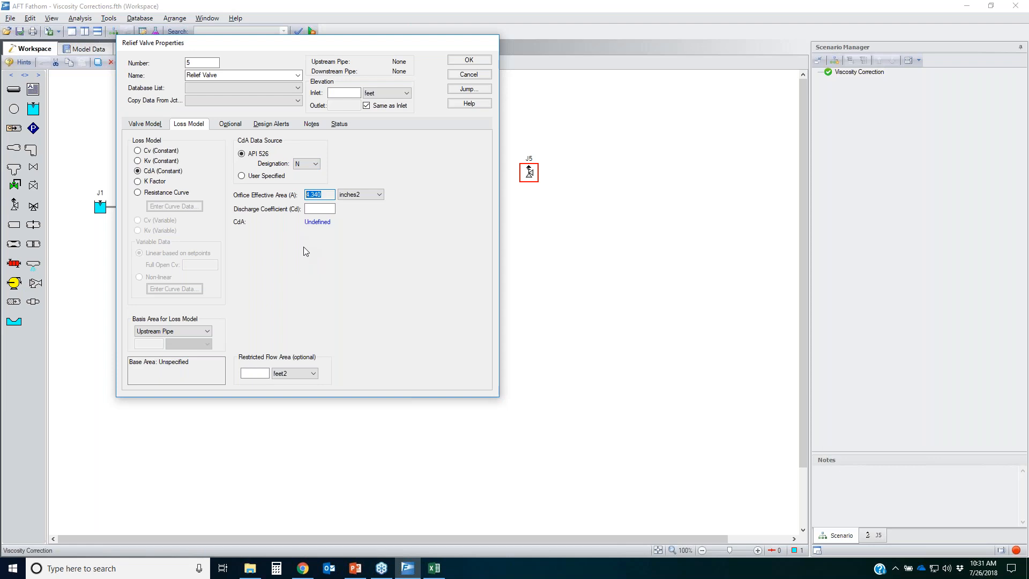
left_click(333, 208)
type("0.6")
left_click(316, 273)
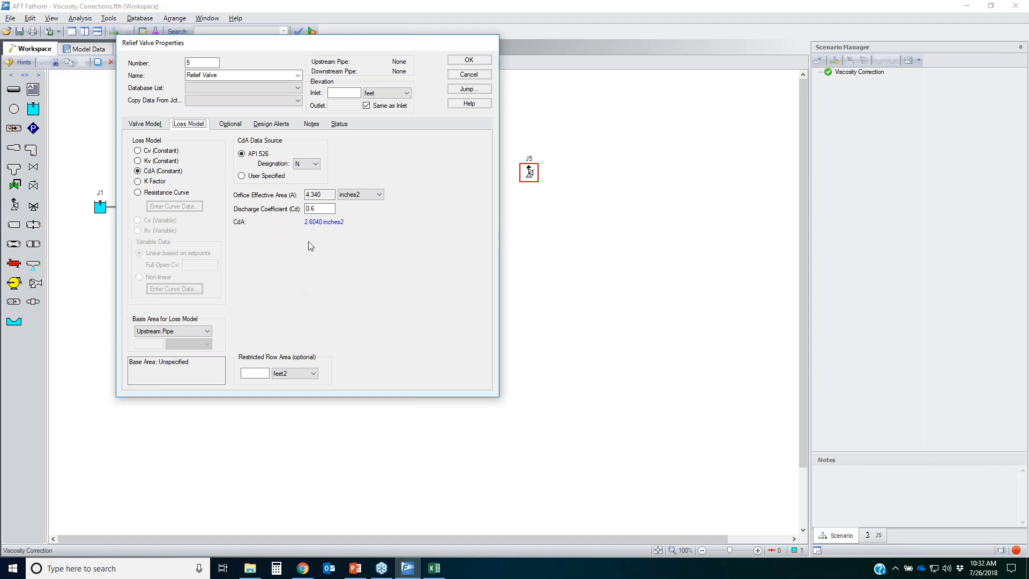
left_click(468, 77)
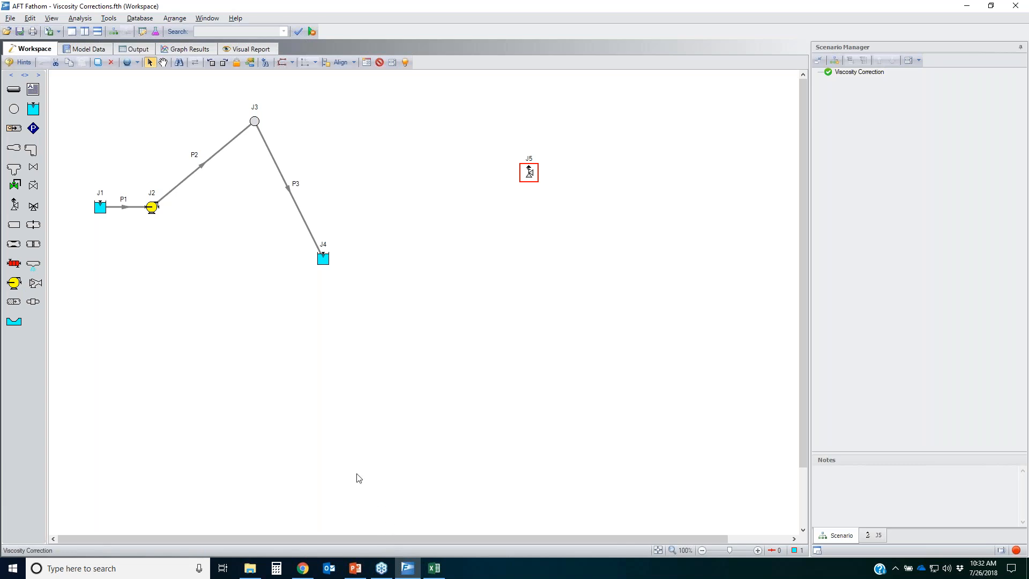
Switch to PowerPoint, start the slide show from slide 9 and advance to slide 10 on XTS design alert enhancements
left_click(346, 568)
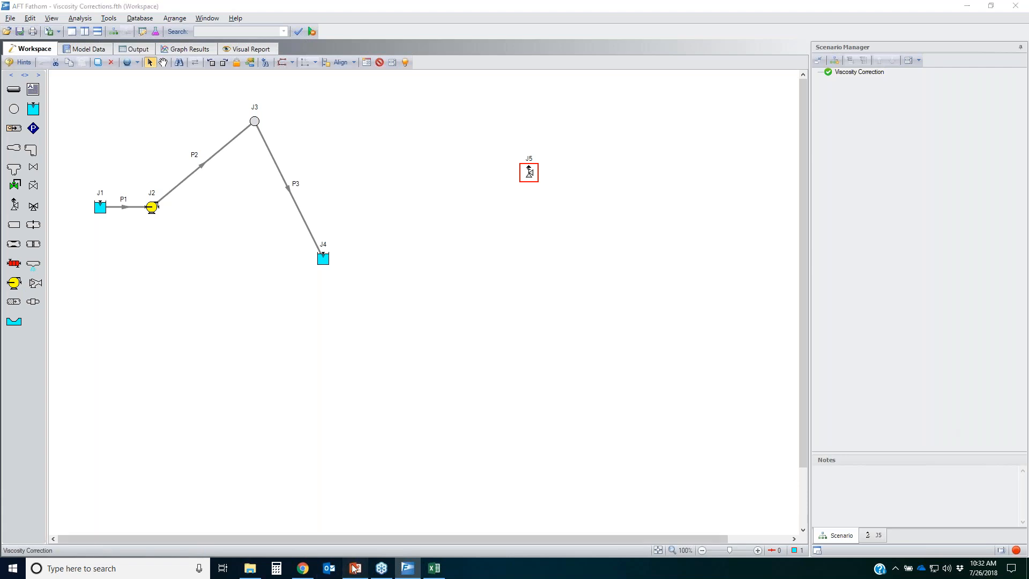
scroll(121, 485, "down", 3)
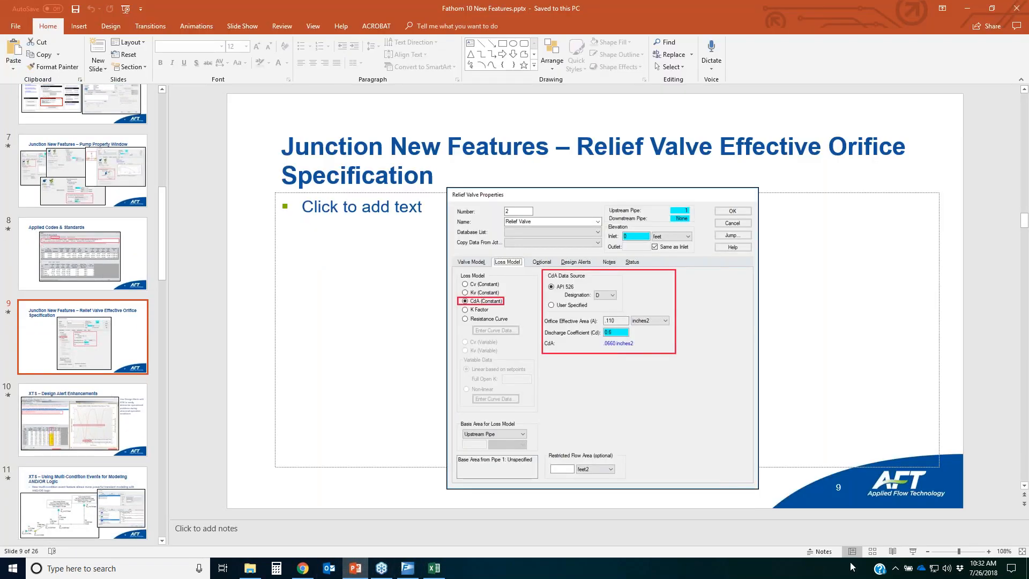
key("shift+F5")
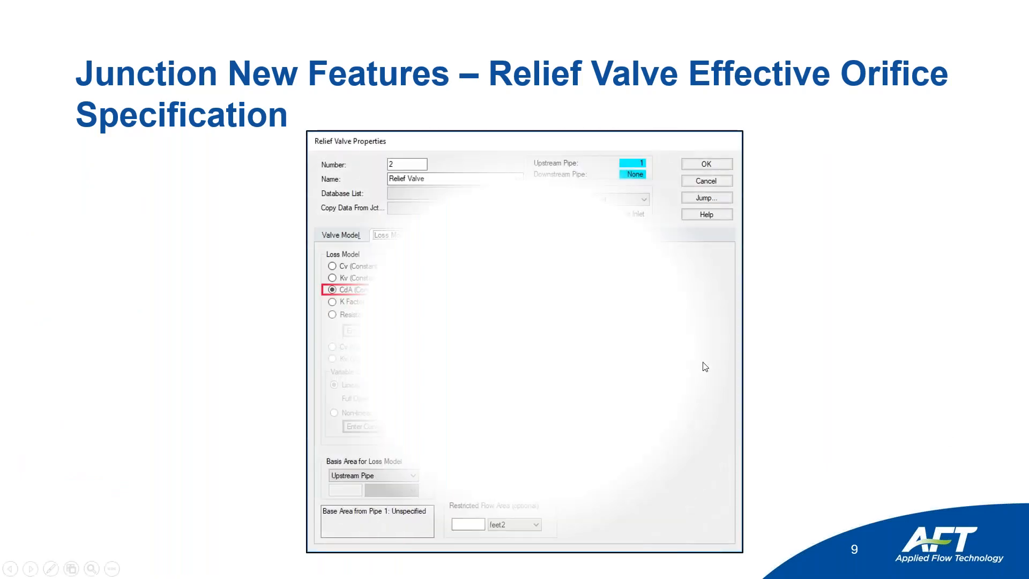
key("Right")
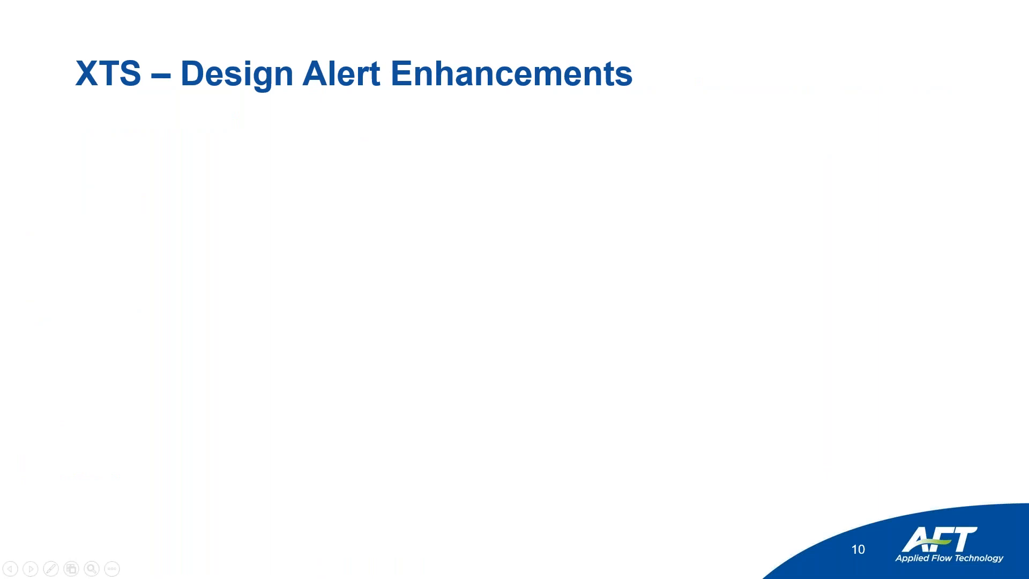
Switch to Chrome and go through the AFT Software Overview to the Add-On Modules section of the AFT Fathom product page
left_click(682, 284)
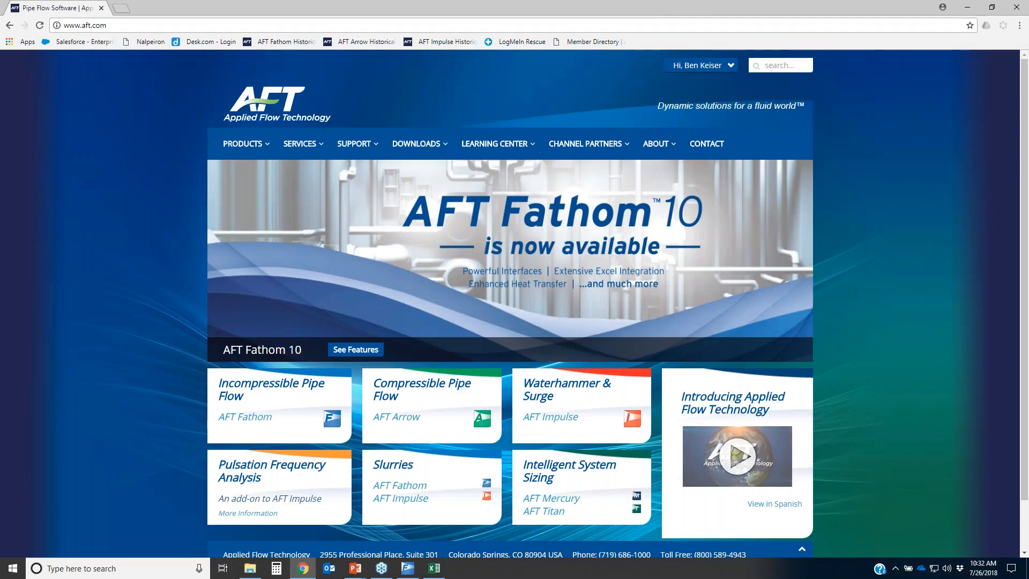
mouse_move(261, 152)
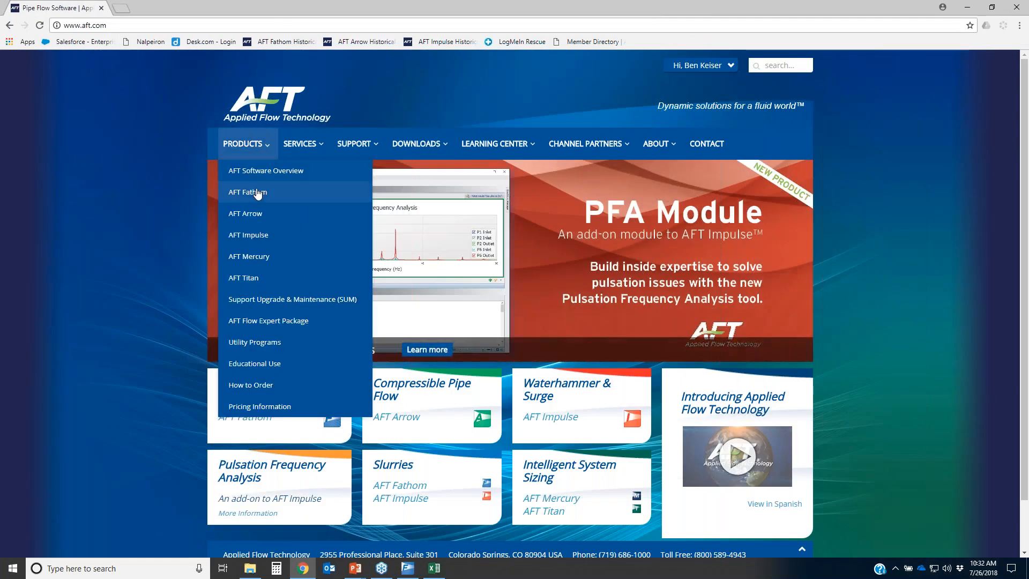
left_click(265, 176)
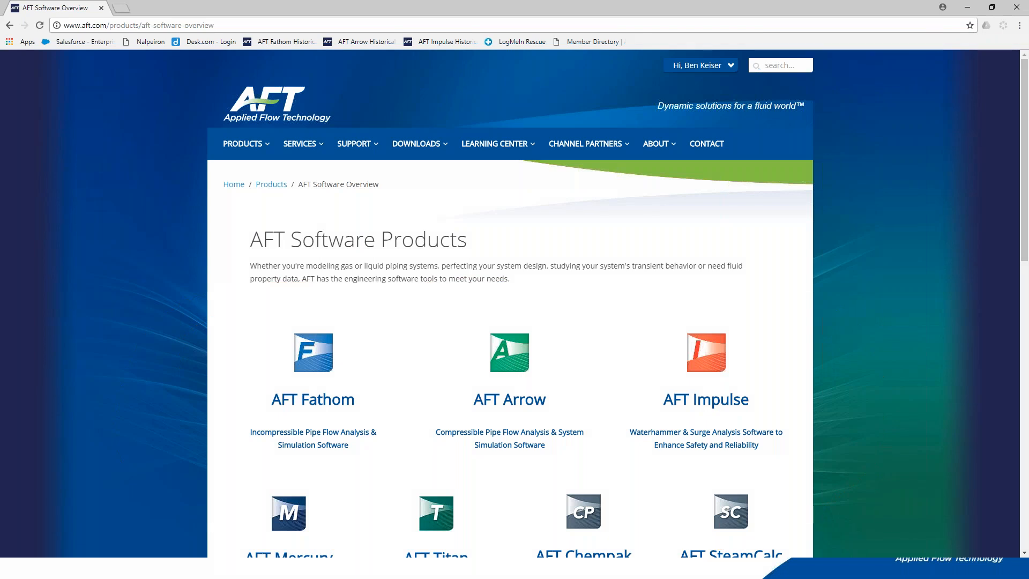
mouse_move(328, 384)
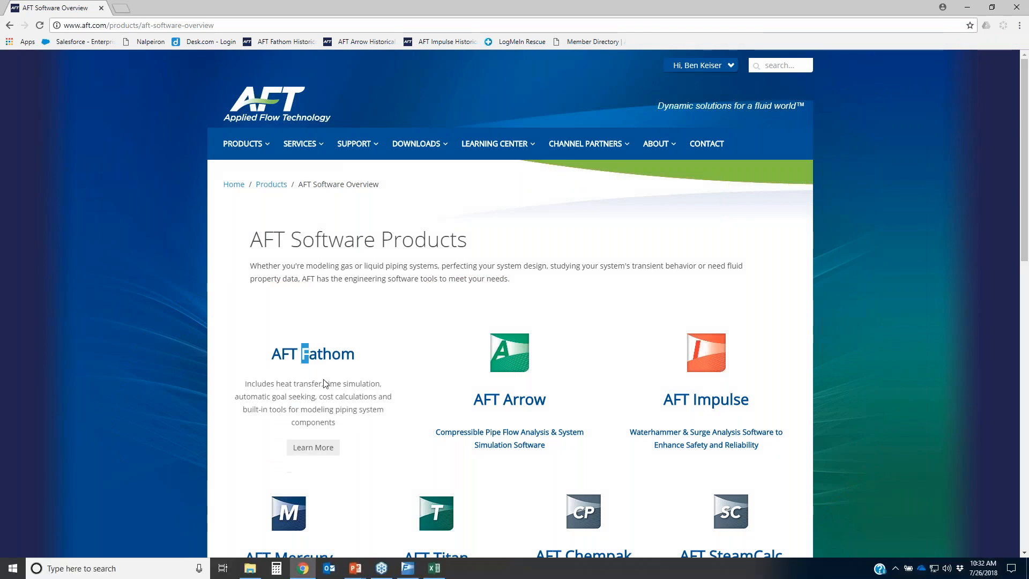
left_click(317, 449)
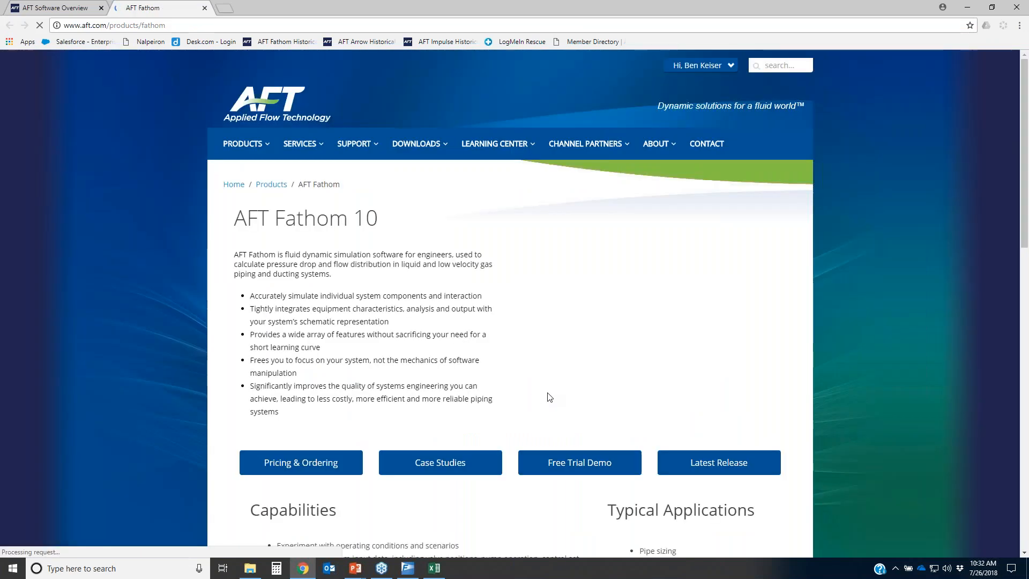
scroll(560, 392, "down", 15)
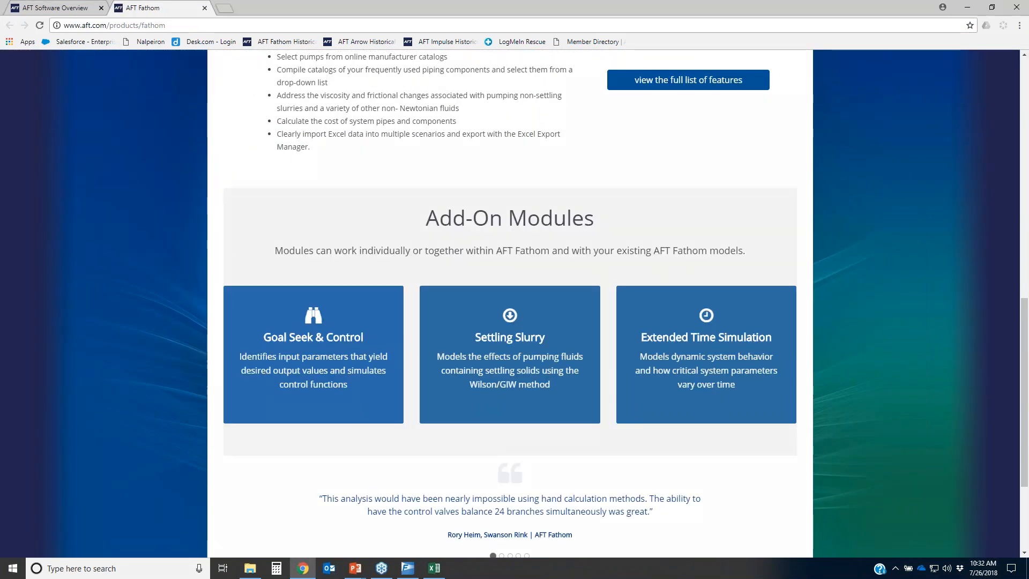
Temporarily circle the Goal Seek & Control, Settling Slurry and Extended Time Simulation modules, clear the marks and return to the PowerPoint slide show
mouse_move(214, 297)
left_mouse_down()
mouse_move(375, 312)
mouse_move(207, 340)
mouse_move(253, 289)
left_mouse_up()
mouse_move(409, 303)
left_mouse_down()
mouse_move(554, 332)
mouse_move(516, 411)
mouse_move(448, 290)
left_mouse_up()
mouse_move(642, 315)
left_mouse_down()
mouse_move(744, 400)
mouse_move(601, 335)
left_mouse_up()
left_click_drag(711, 296, 601, 336)
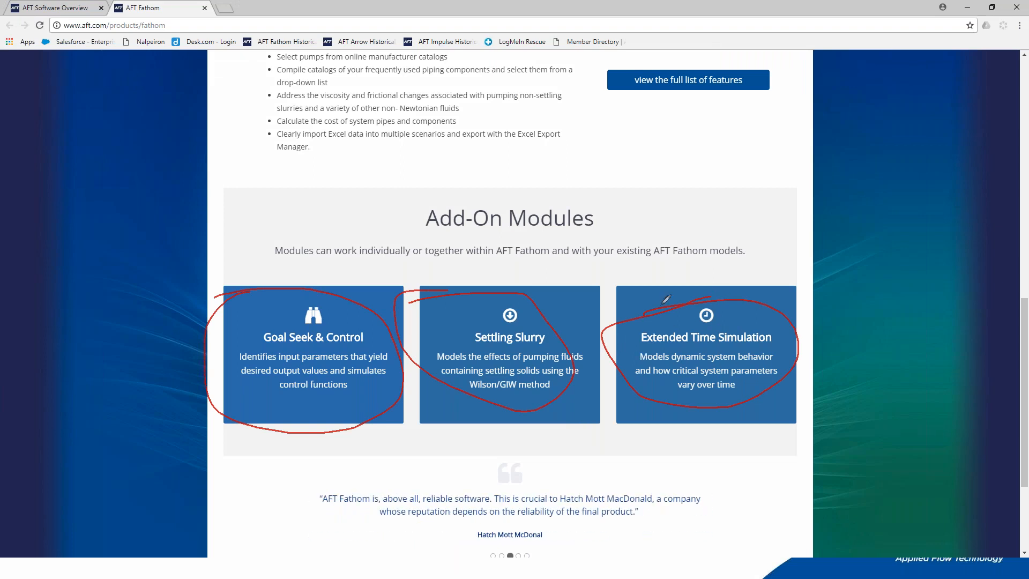
left_click_drag(742, 158, 721, 291)
key("Escape")
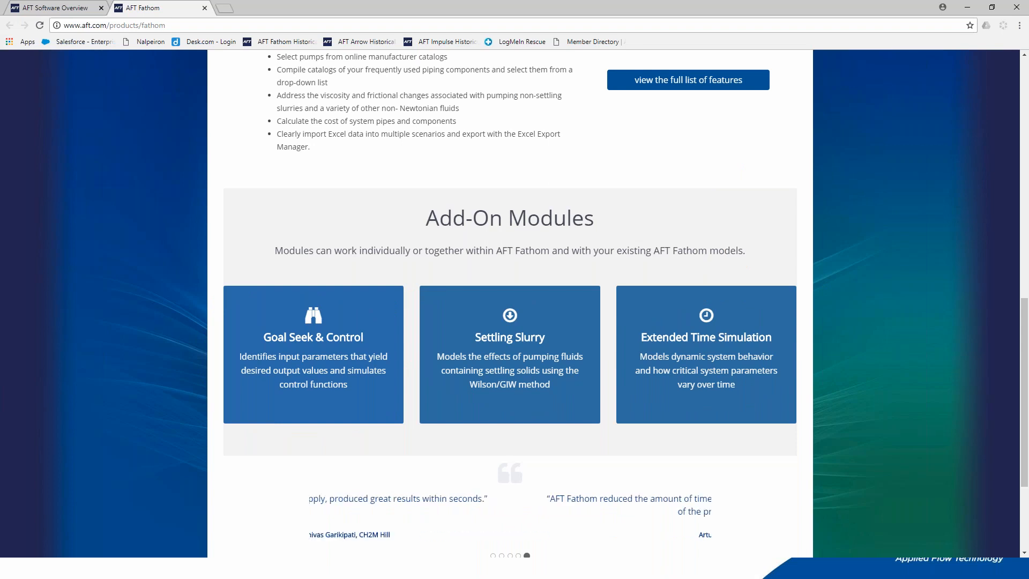
mouse_move(356, 574)
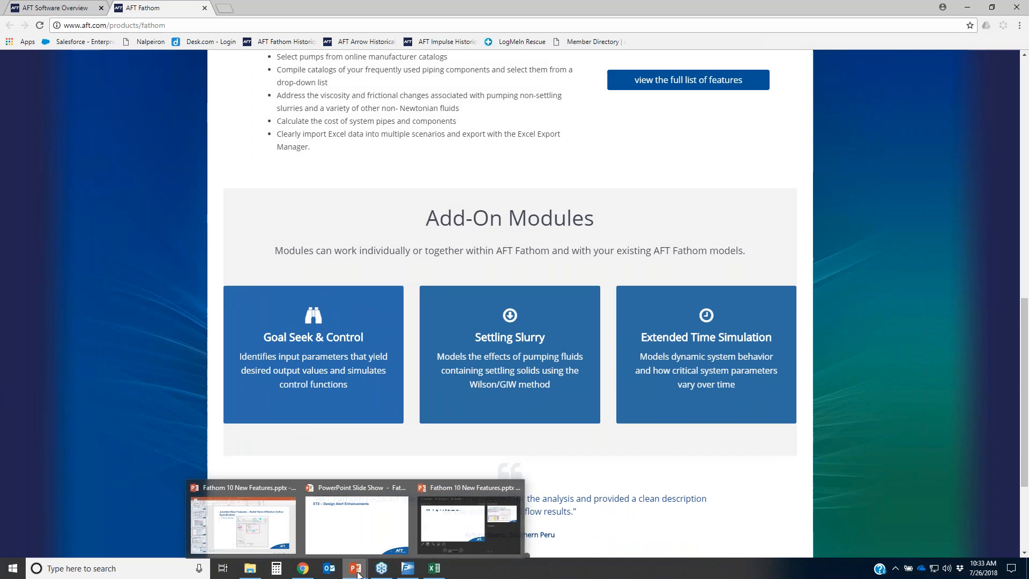
left_click(321, 530)
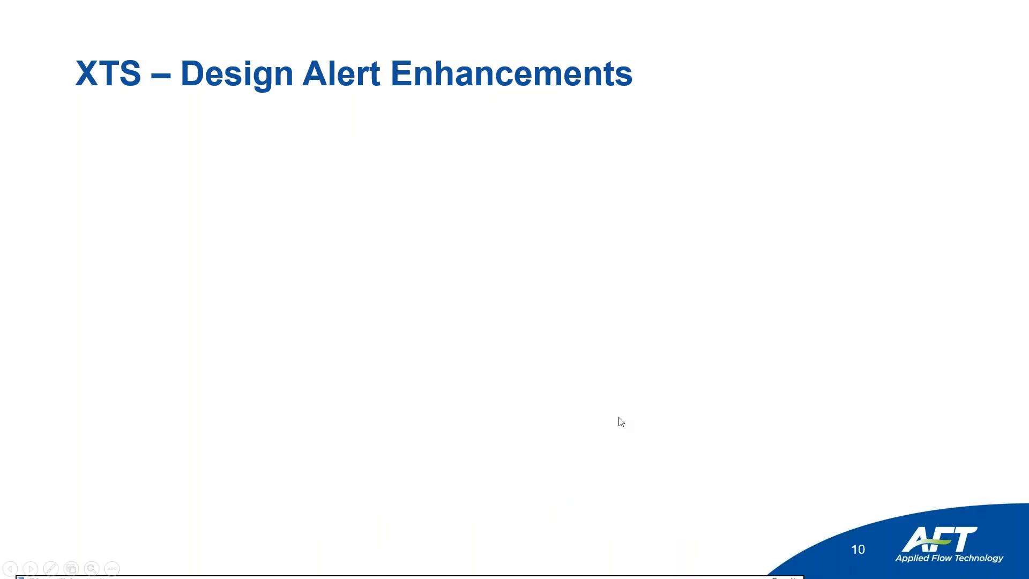
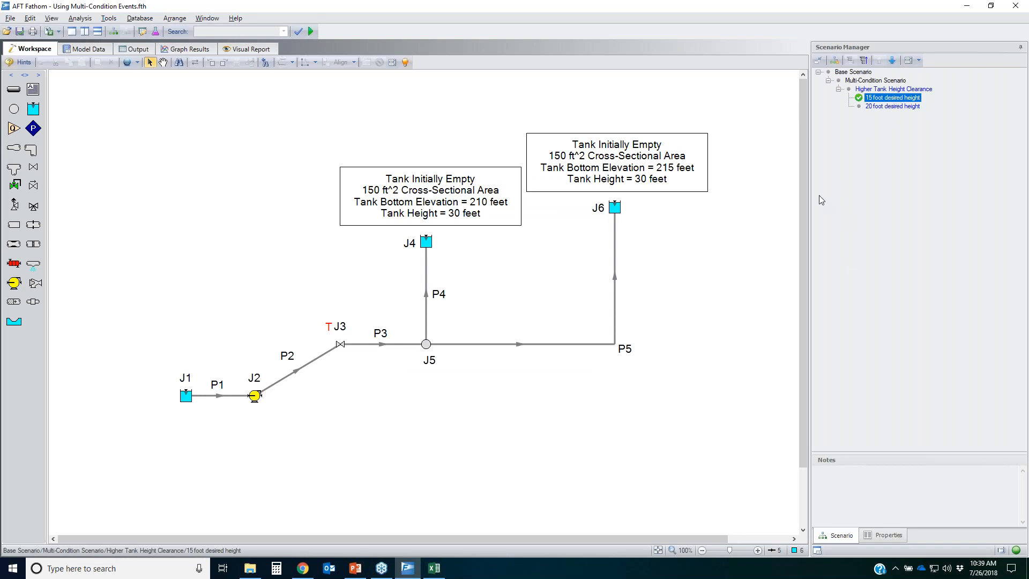
Review the reservoir model properties of upper reservoir J4 and close them without changes
left_click(426, 242)
double_click(425, 242)
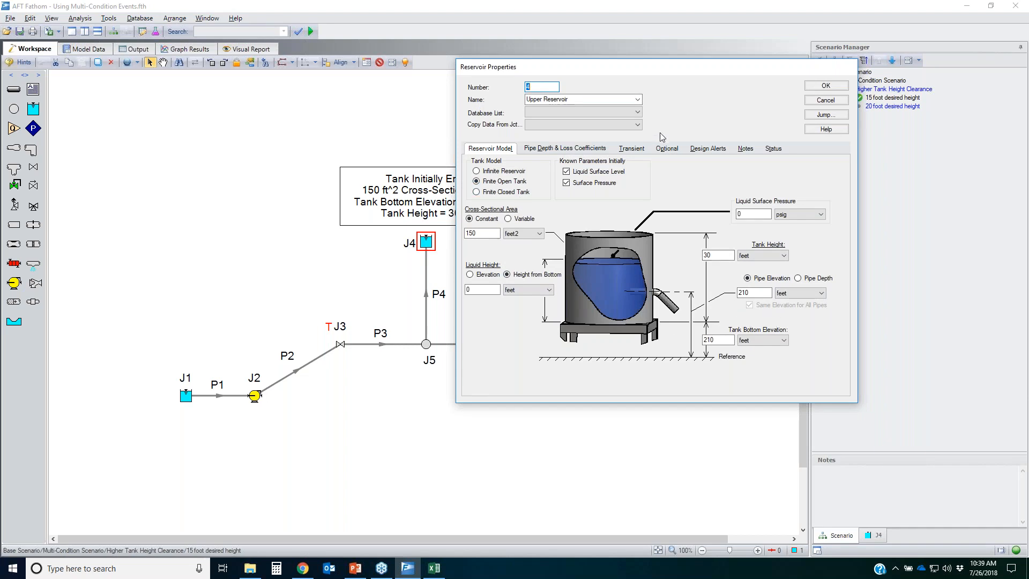
left_click(823, 101)
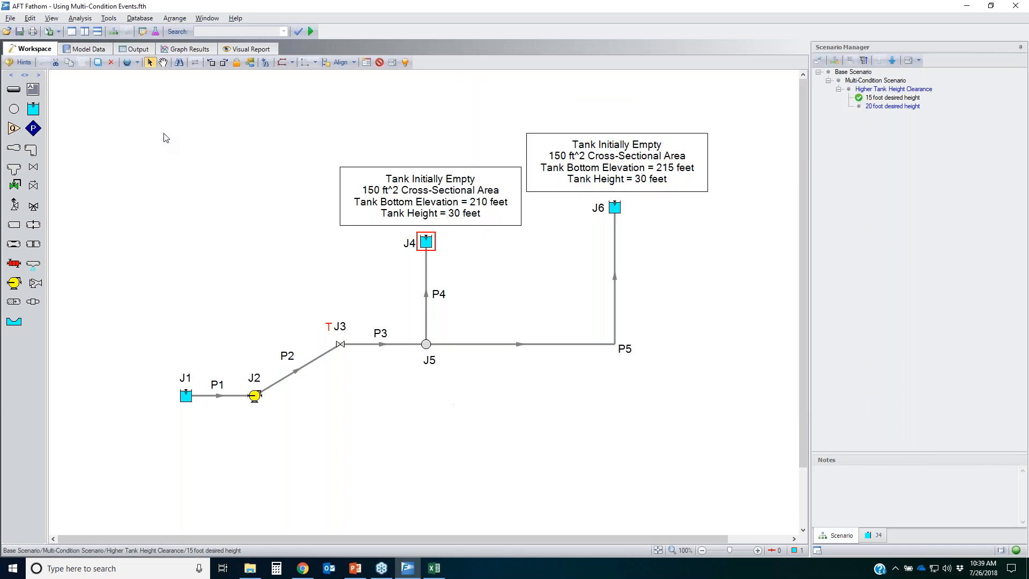
Open valve J3's transient properties and inspect the event types, keeping Multi-Condition selected
double_click(340, 346)
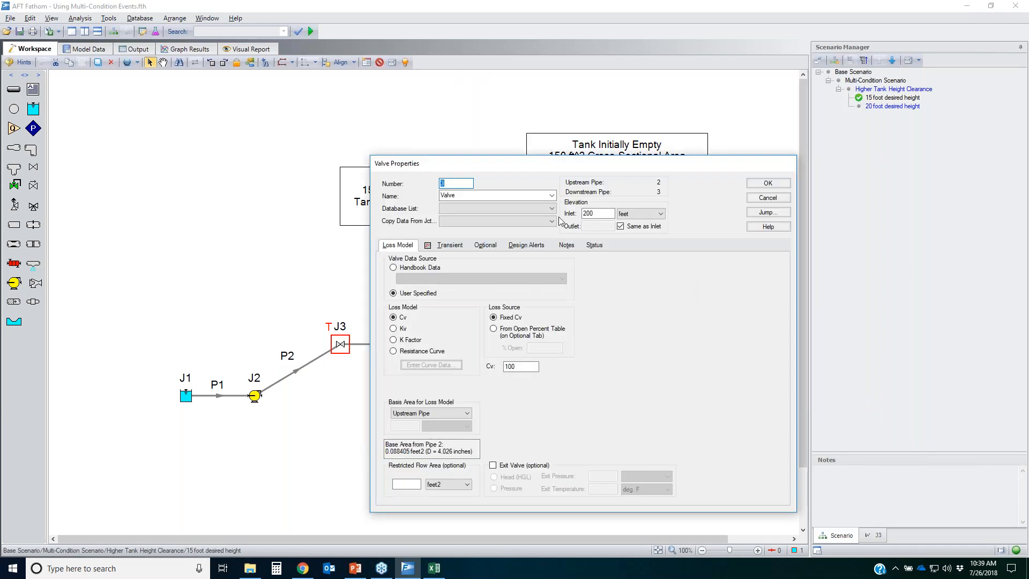
left_click_drag(547, 168, 578, 155)
left_click(474, 234)
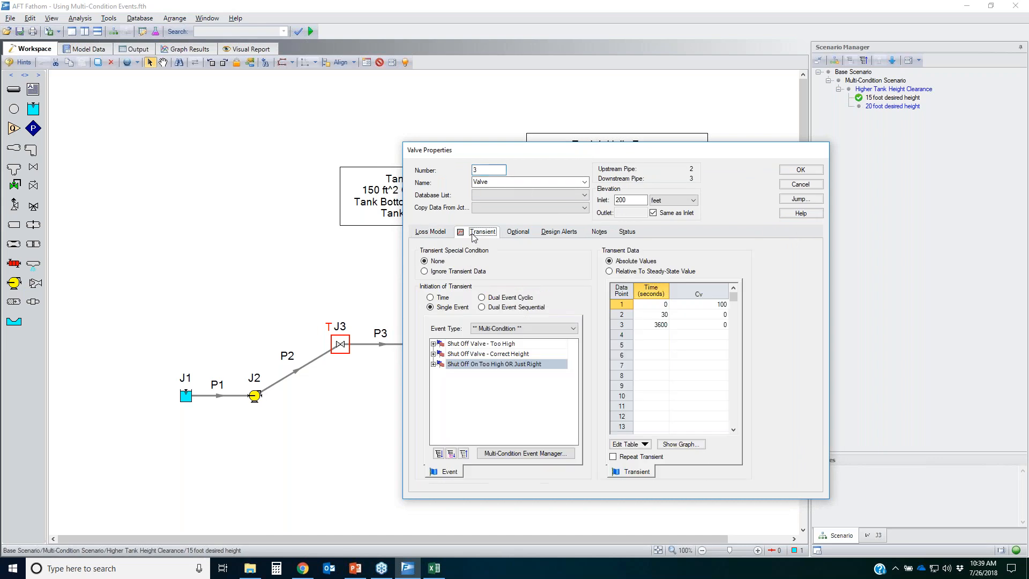
left_click(573, 329)
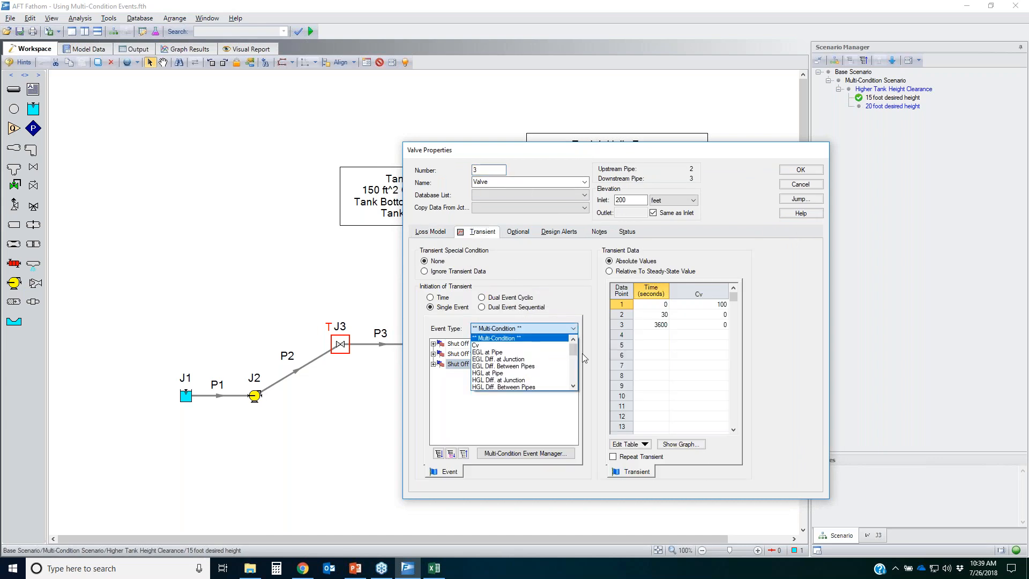
left_click(534, 338)
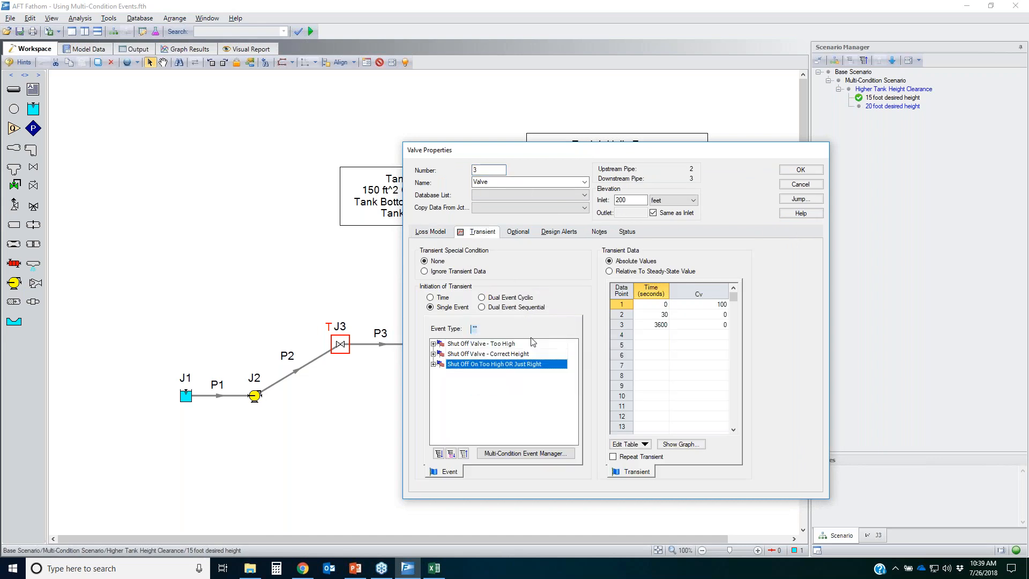
Open the Multi-Condition Event Manager and re-enter Discharge Tank 1 Too High as Reservoir Liquid Height, Greater Than or Equal To 27 feet, reselecting its junction
left_click(514, 454)
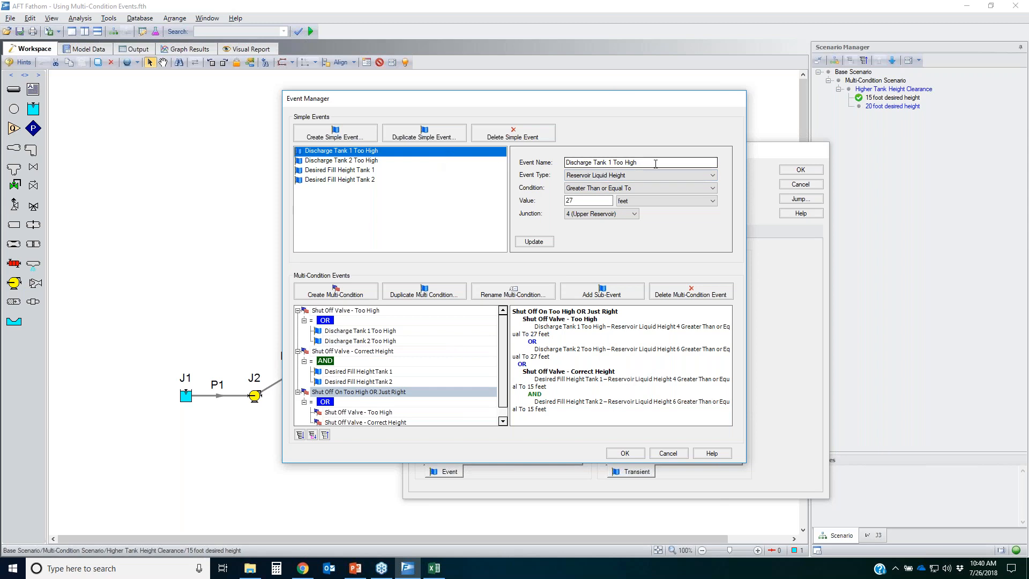
left_click_drag(705, 164, 555, 159)
left_click(592, 175)
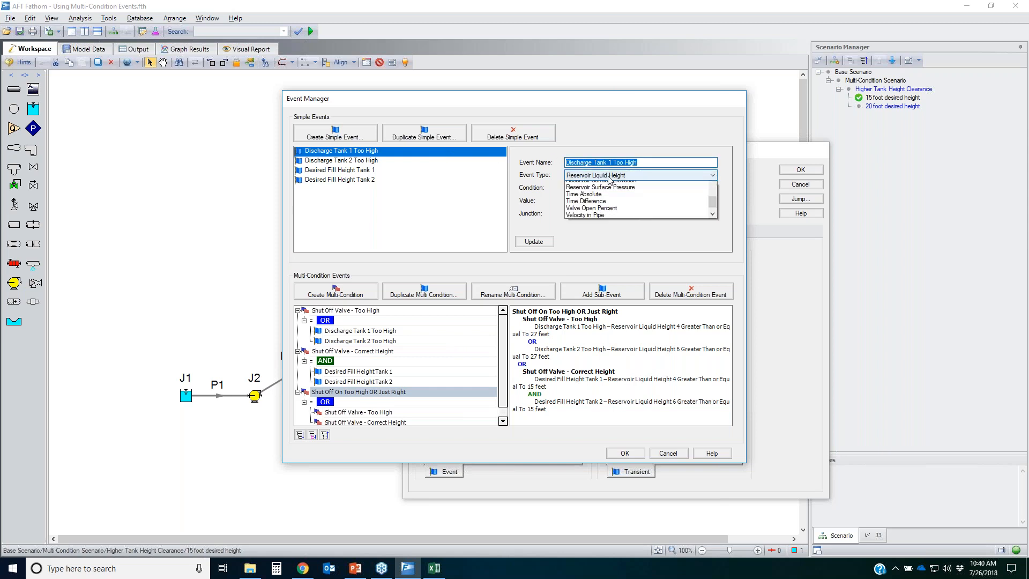
left_click(599, 185)
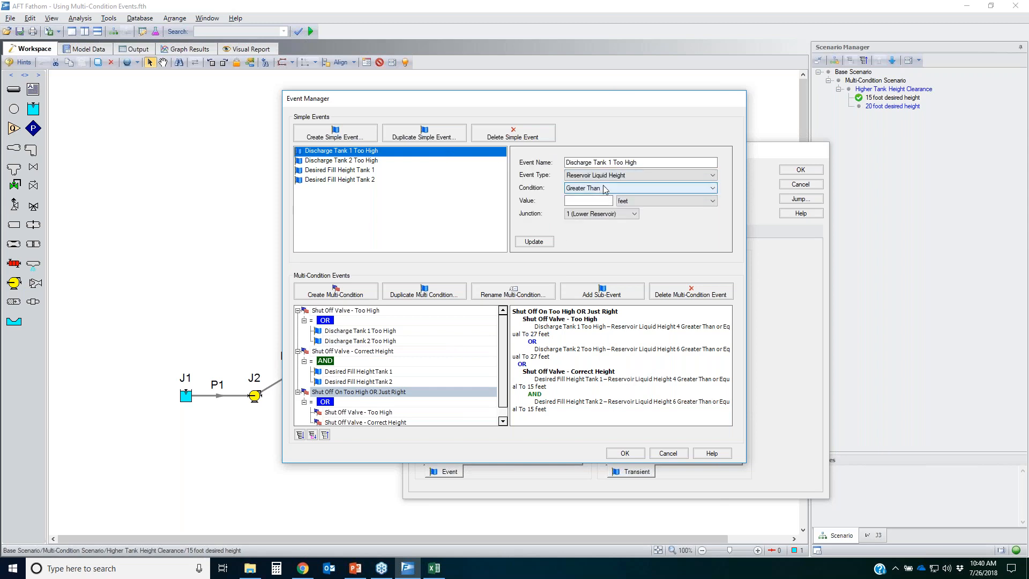
left_click(615, 187)
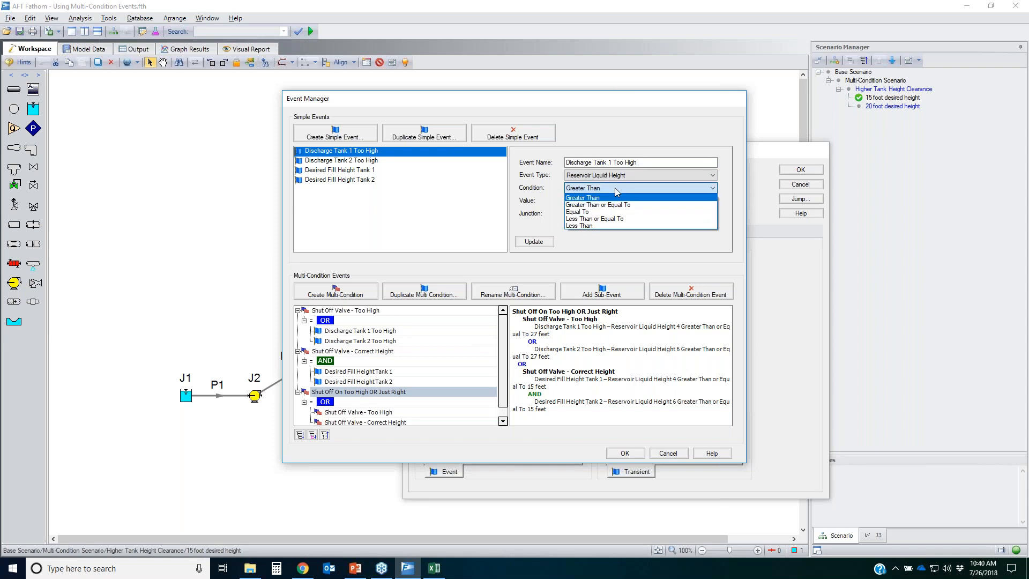
left_click(615, 187)
left_click(615, 188)
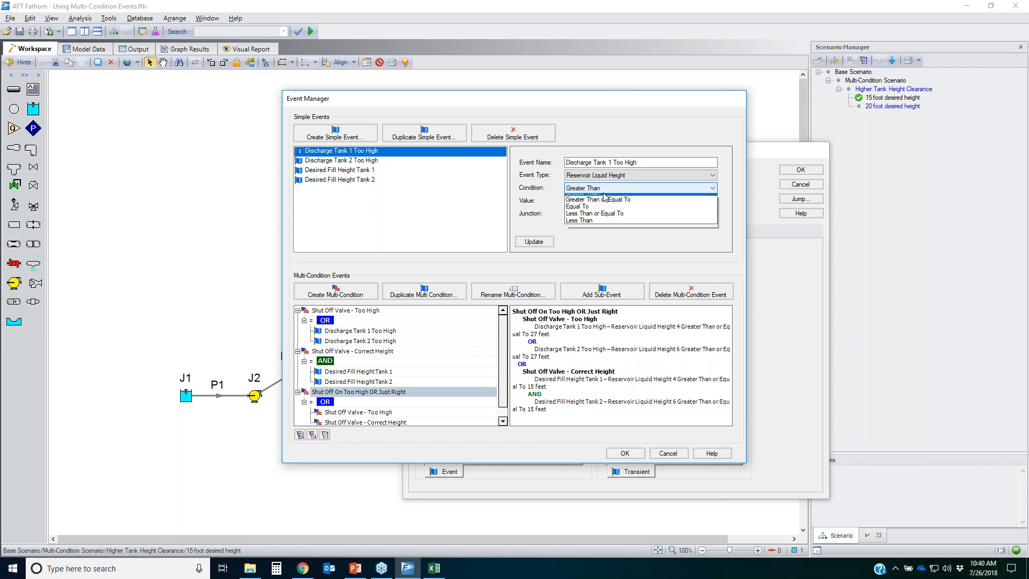
left_click(611, 205)
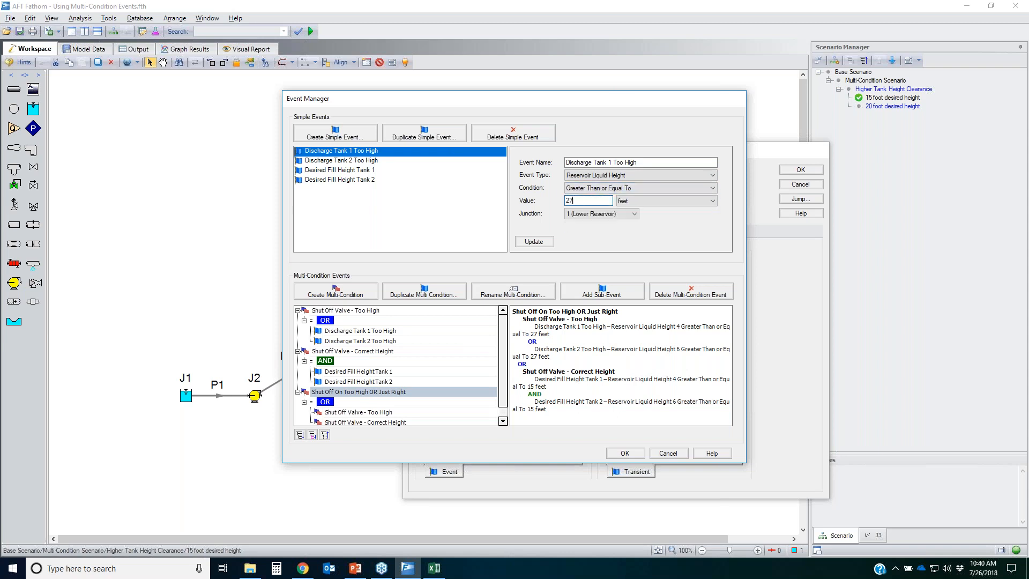
left_click(583, 214)
left_click(596, 228)
Review the definitions of the simple events for Discharge Tank 2 Too High and Desired Fill Height Tank 1 and 2
left_click(344, 161)
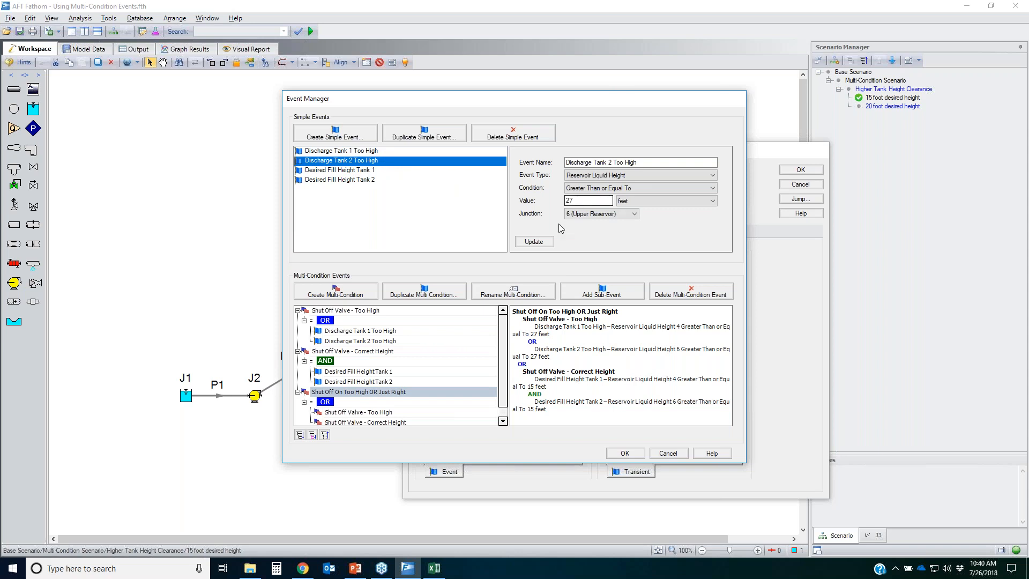
left_click(330, 170)
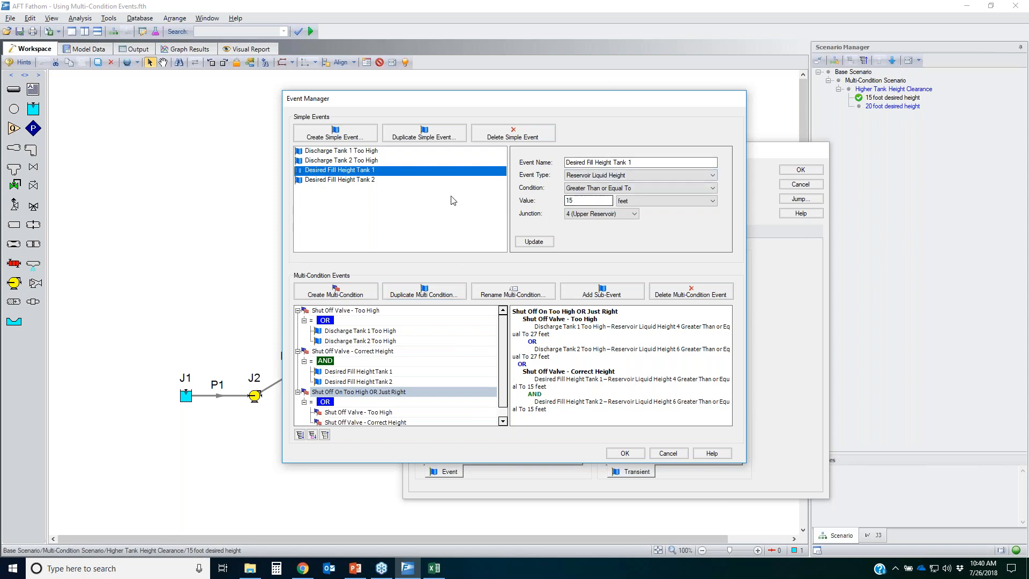
left_click(365, 181)
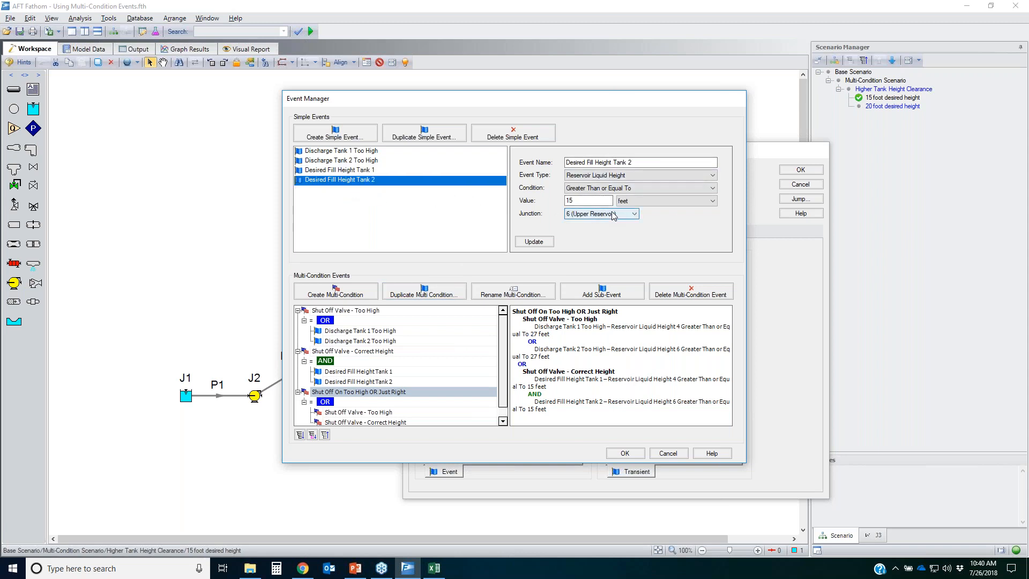
left_click(321, 153)
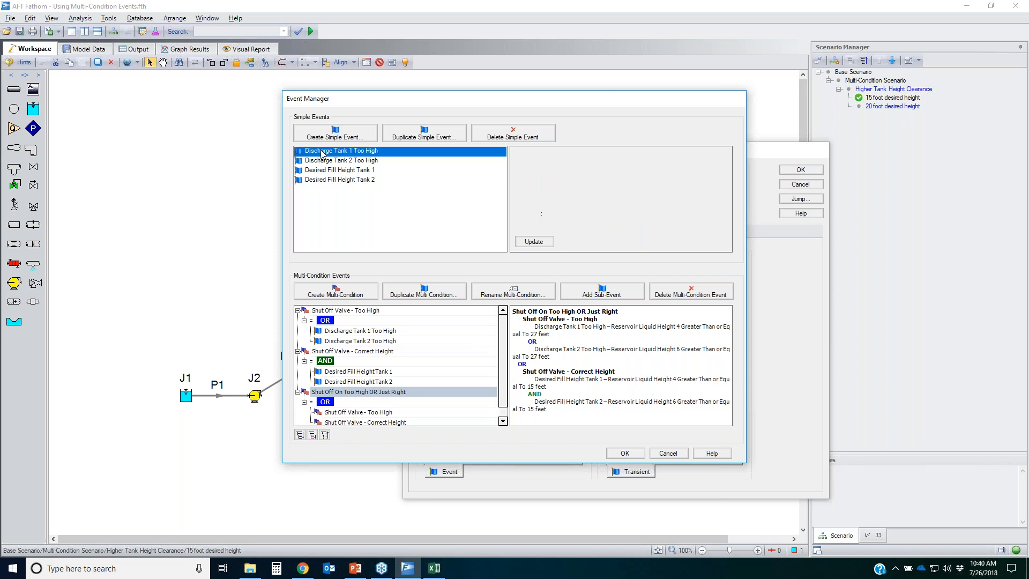
left_click(328, 161)
left_click(328, 170)
left_click(329, 180)
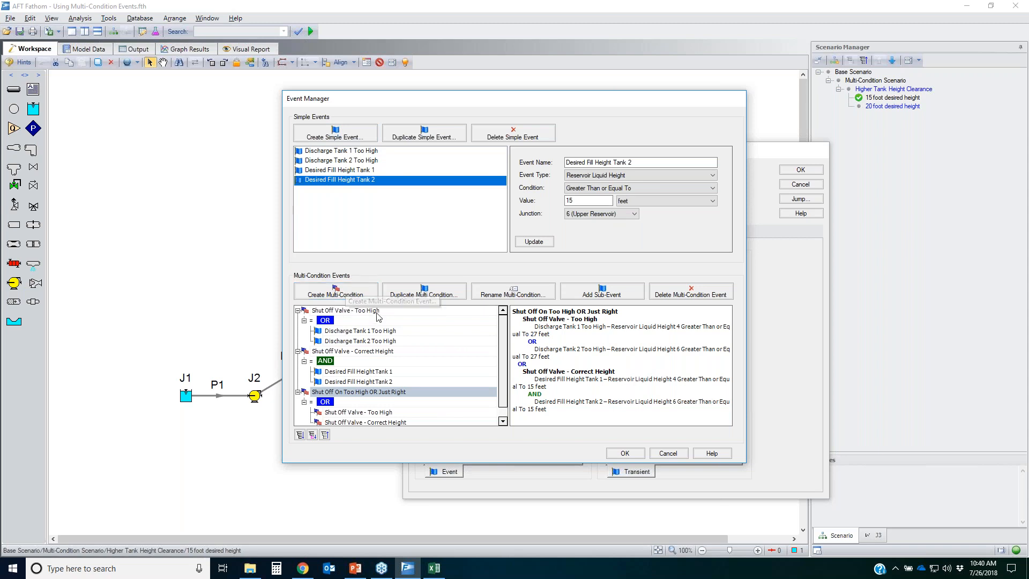
Inspect the logic operators and sub-event choices of Shut Off Valve - Too High, keeping OR and Discharge Tank 1 Too High
left_click(324, 321)
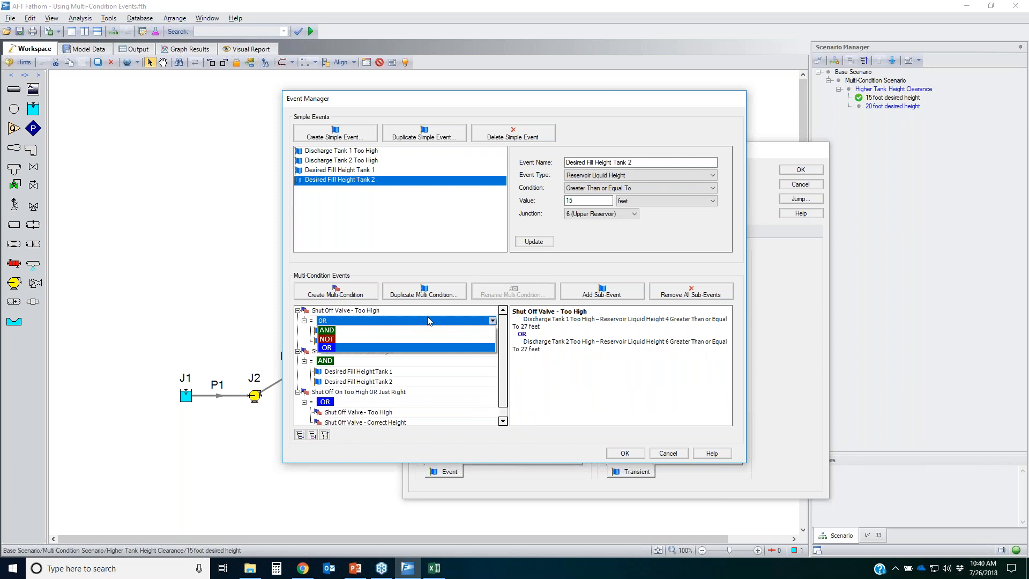
left_click(325, 311)
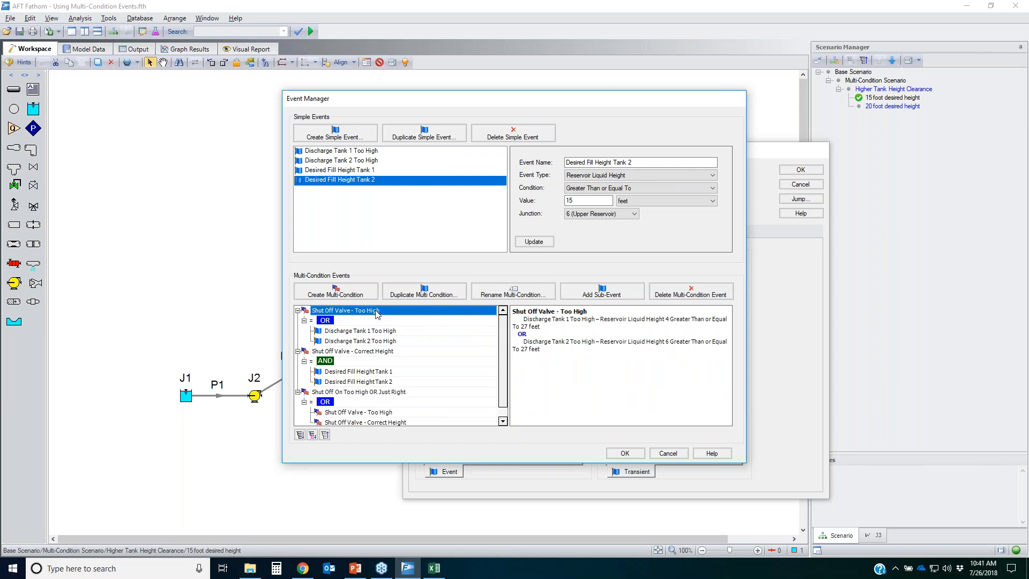
left_click(326, 319)
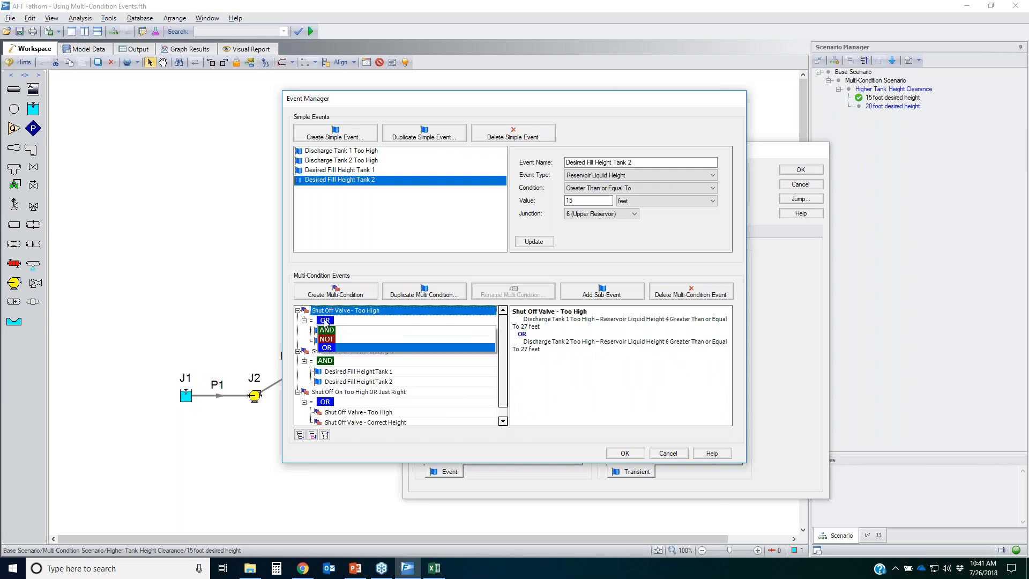
left_click(330, 348)
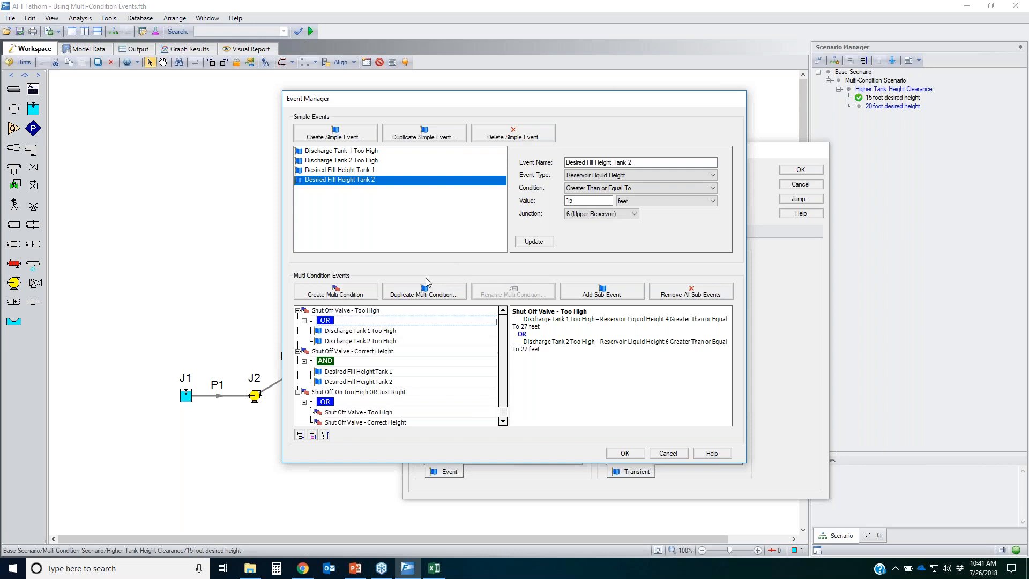
left_click(351, 331)
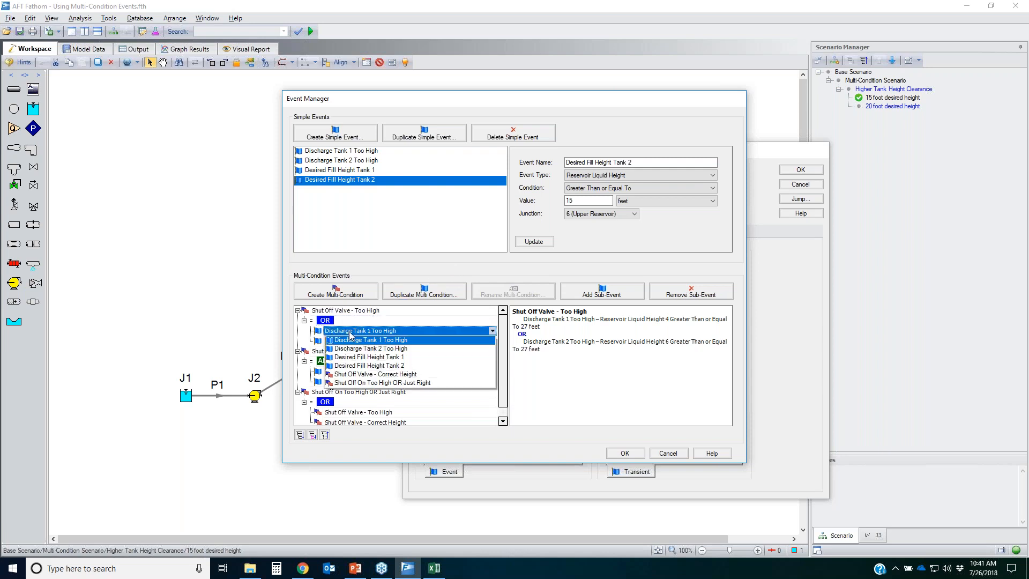
left_click(365, 341)
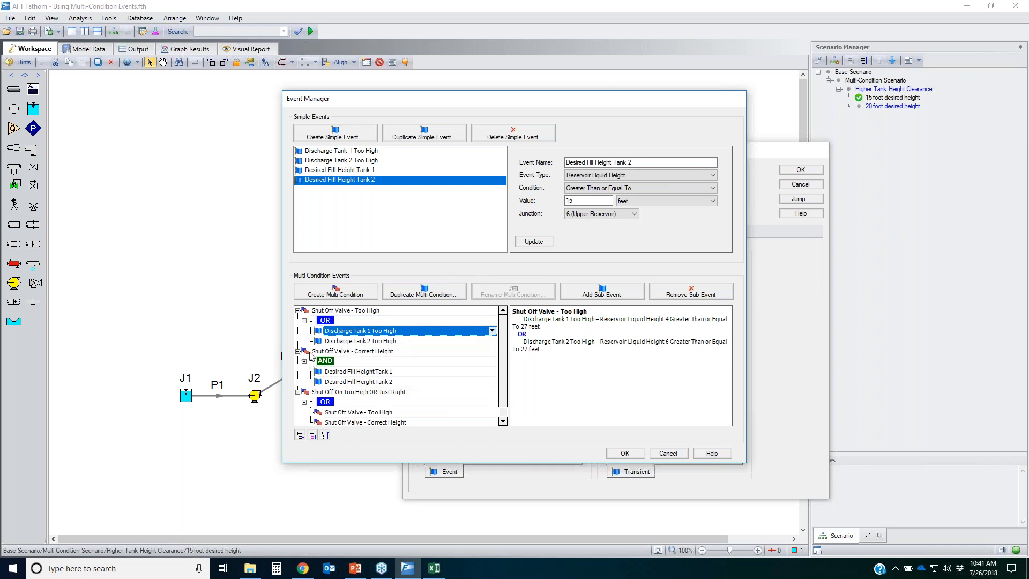
Review the multi-condition event Shut Off Valve - Correct Height and its two Desired Fill Height sub-events
left_click(342, 353)
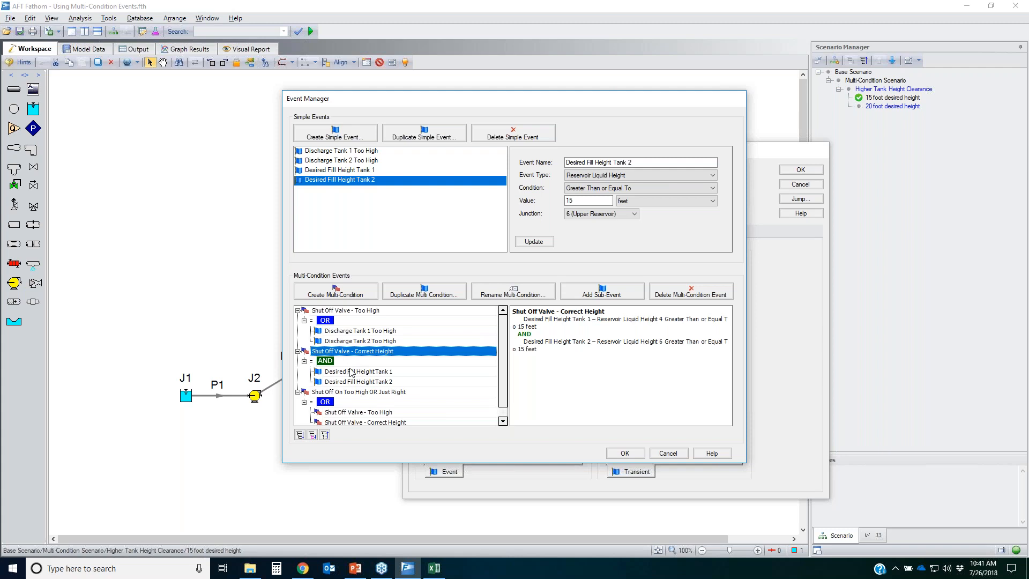
left_click(350, 371)
left_click(350, 371)
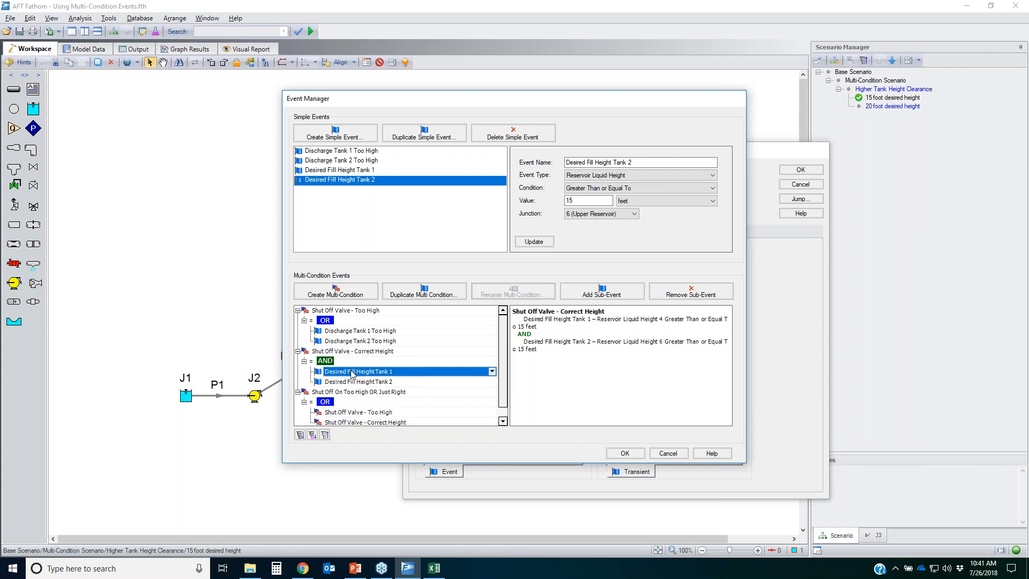
left_click(362, 382)
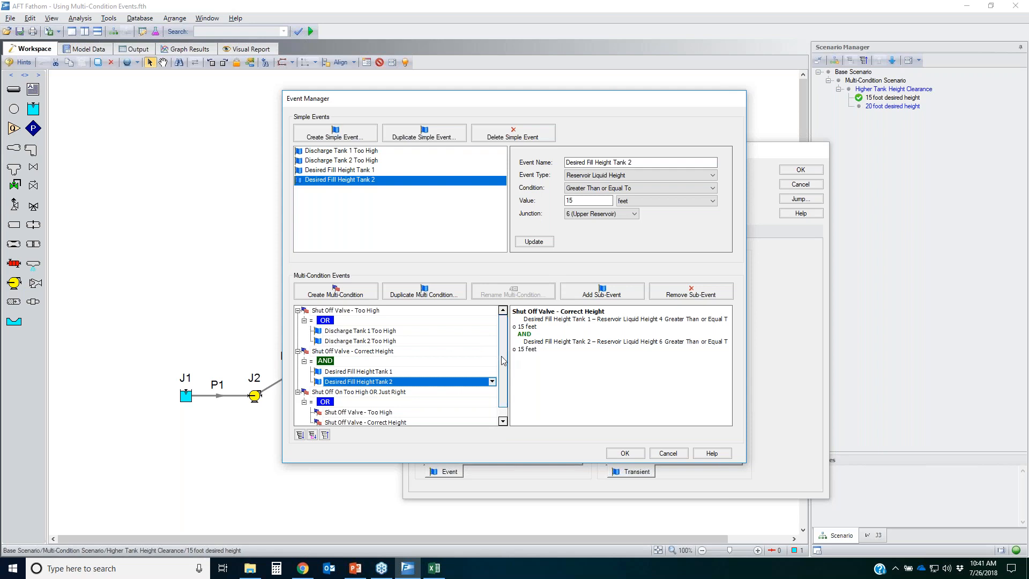
Temporarily circle the OR group of tank-too-high events and the AND group of desired fill heights, and clear the marks
scroll(503, 368, "down", 1)
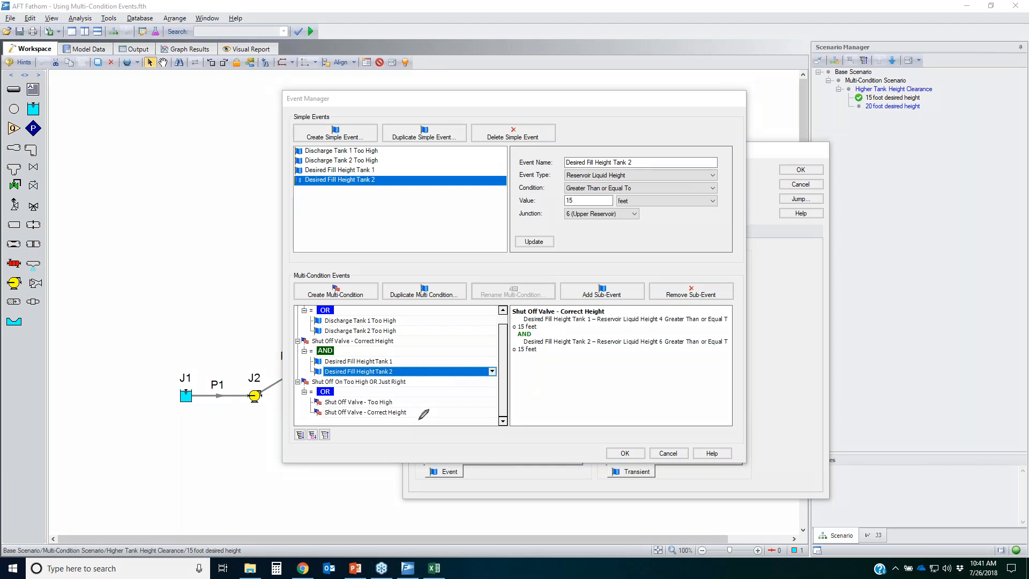
mouse_move(289, 310)
left_mouse_down()
mouse_move(399, 332)
mouse_move(294, 328)
mouse_move(301, 309)
mouse_move(360, 309)
left_mouse_up()
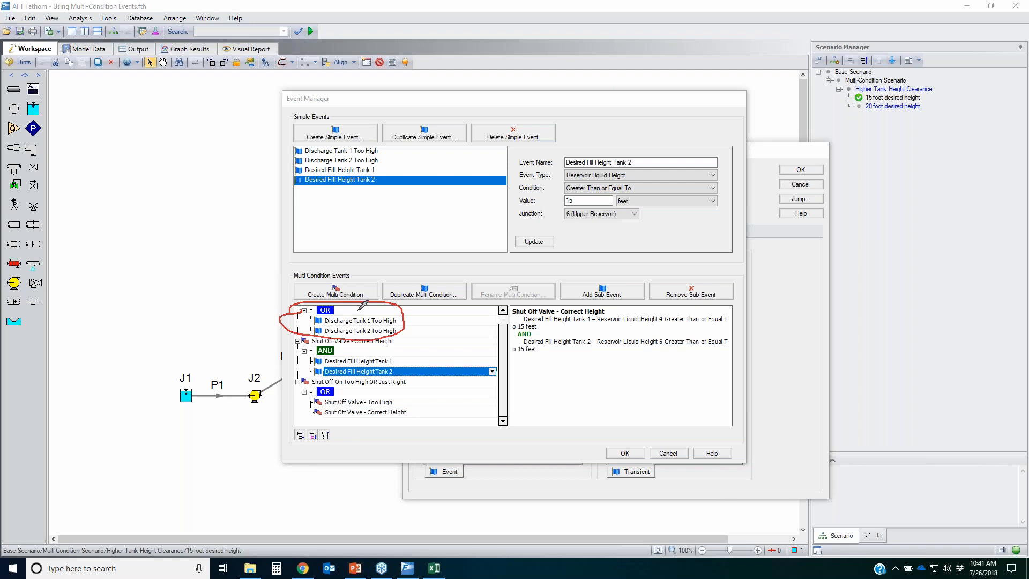
mouse_move(296, 349)
left_mouse_down()
mouse_move(423, 354)
mouse_move(428, 366)
left_mouse_up()
mouse_move(352, 375)
left_mouse_down()
mouse_move(277, 366)
mouse_move(302, 349)
left_mouse_up()
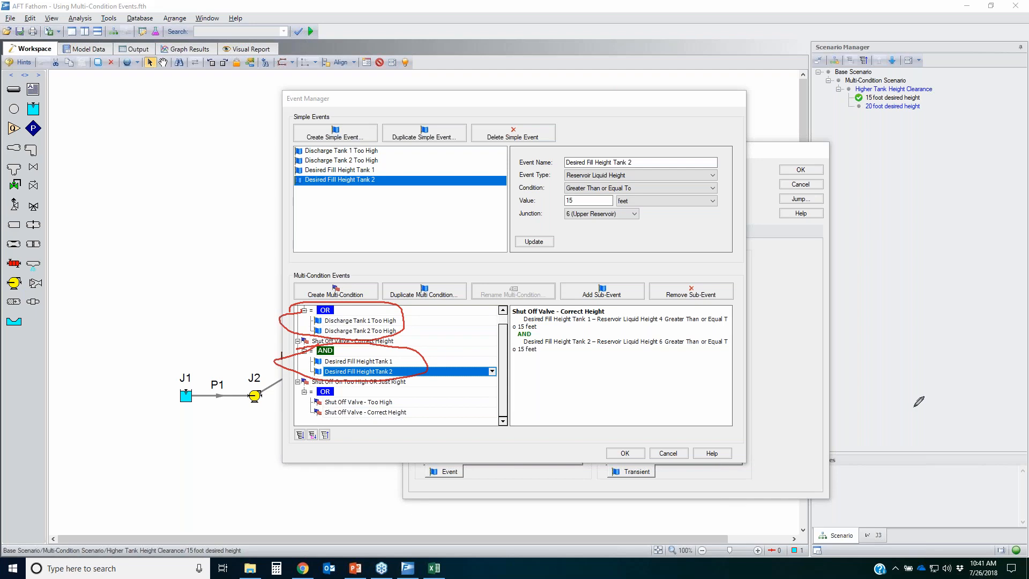
key("Escape")
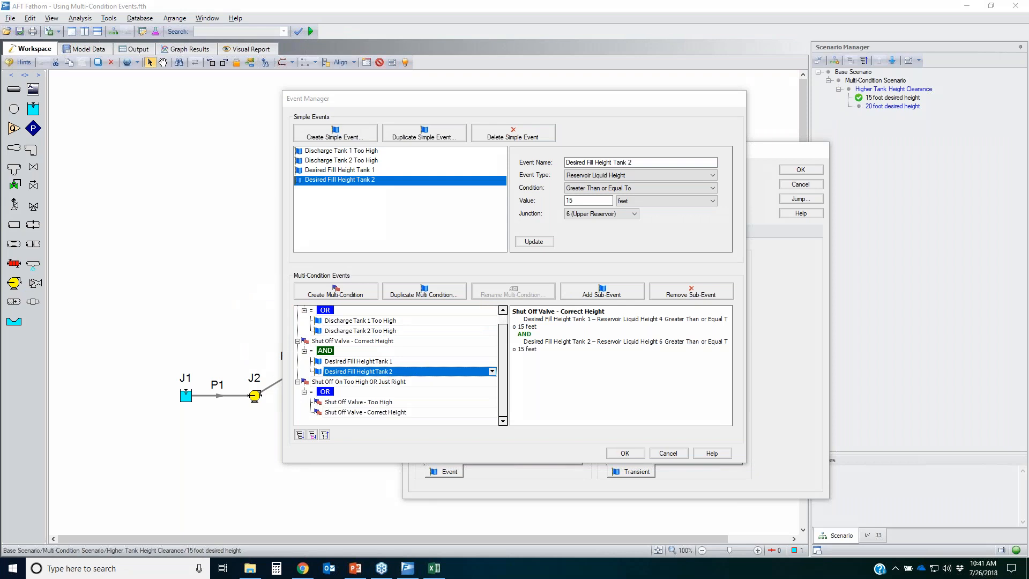
Temporarily circle and underline the combined event Shut Off On Too High OR Just Right with its sub-events, and clear the marks
mouse_move(293, 376)
left_mouse_down()
mouse_move(365, 421)
mouse_move(297, 364)
mouse_move(369, 385)
left_mouse_up()
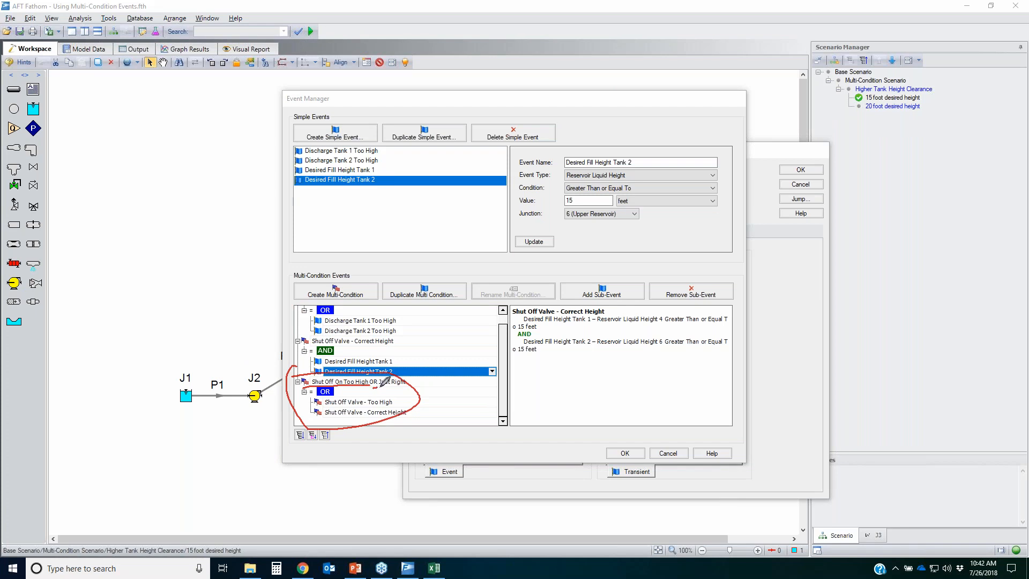
left_click_drag(381, 385, 421, 384)
mouse_move(316, 384)
left_mouse_down()
mouse_move(406, 374)
mouse_move(282, 383)
mouse_move(411, 378)
left_mouse_up()
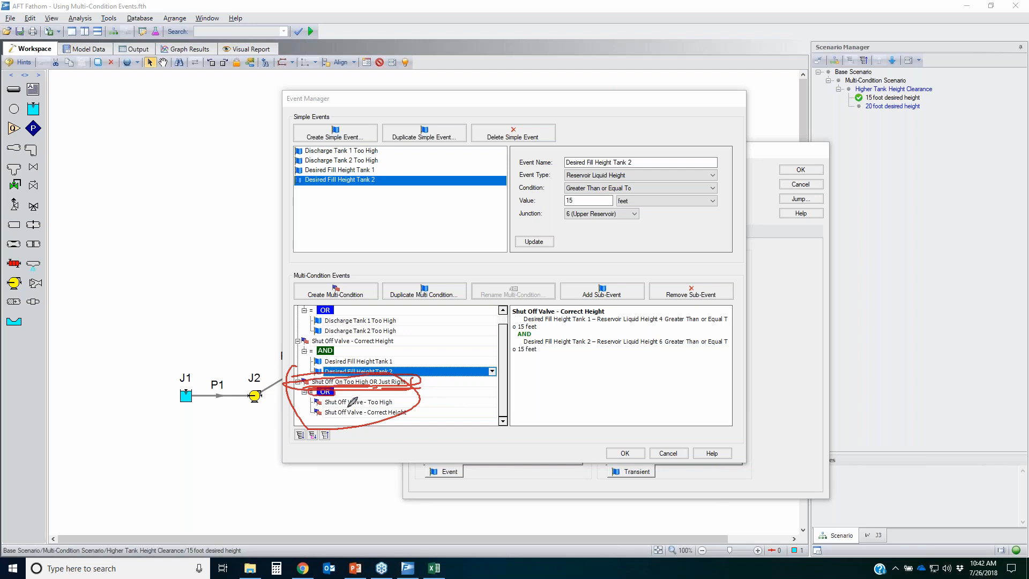
mouse_move(319, 397)
left_mouse_down()
mouse_move(415, 399)
mouse_move(332, 403)
mouse_move(319, 415)
mouse_move(405, 415)
mouse_move(378, 399)
mouse_move(313, 411)
left_mouse_up()
key("Escape")
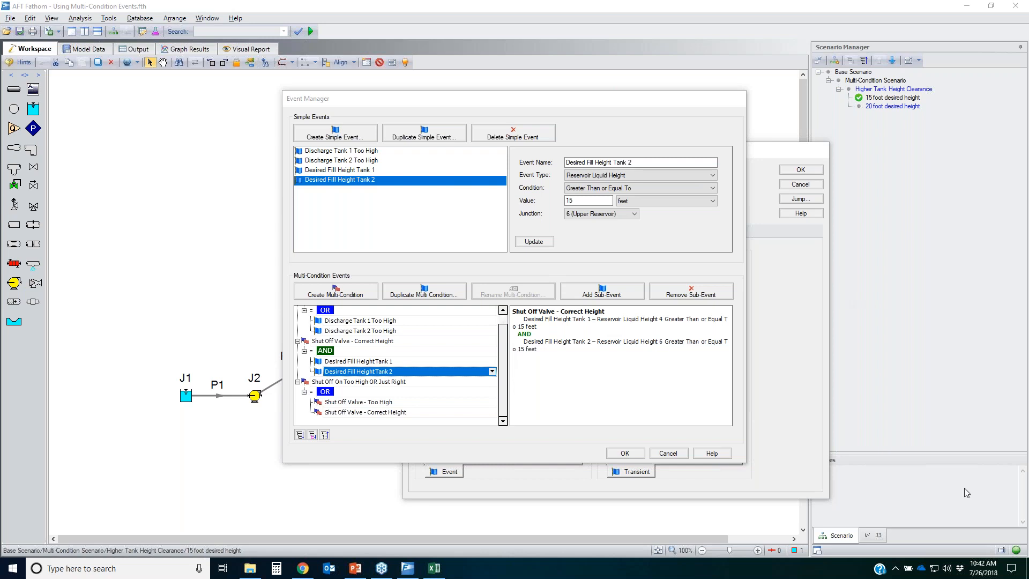
Close the Event Manager without saving, accept valve J3's properties and deselect the valve
left_click(668, 453)
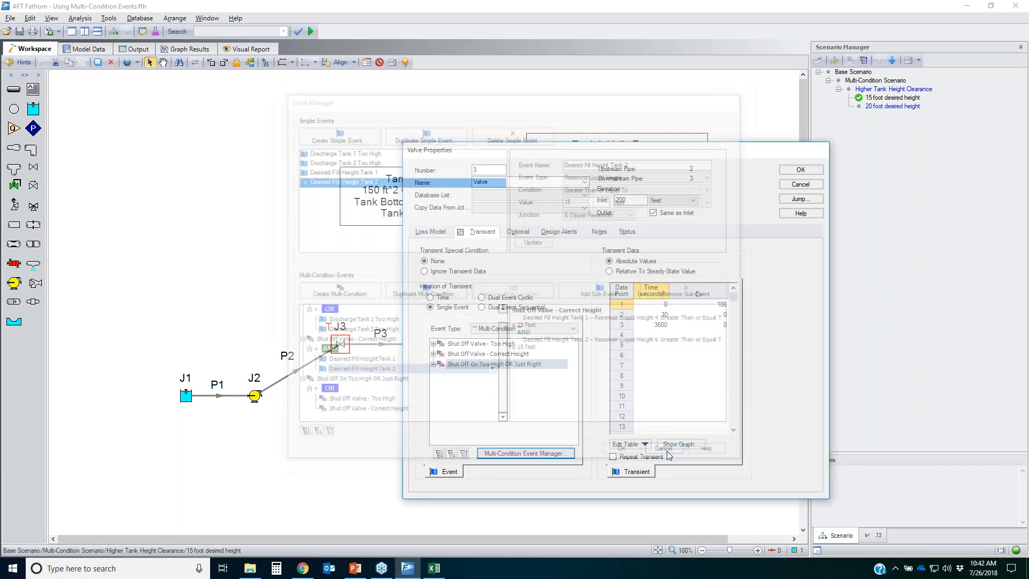
left_click(812, 171)
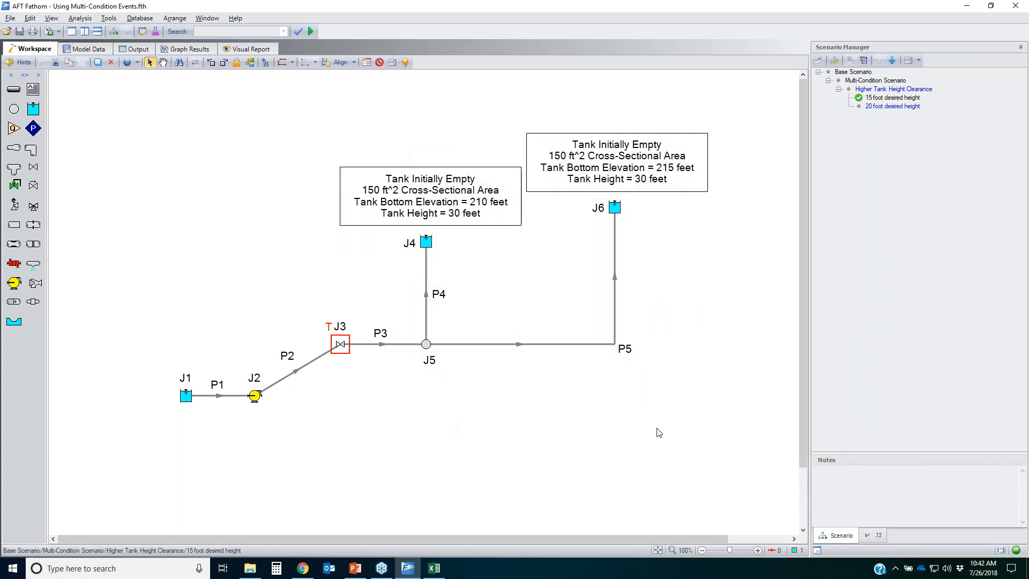
left_click(723, 452)
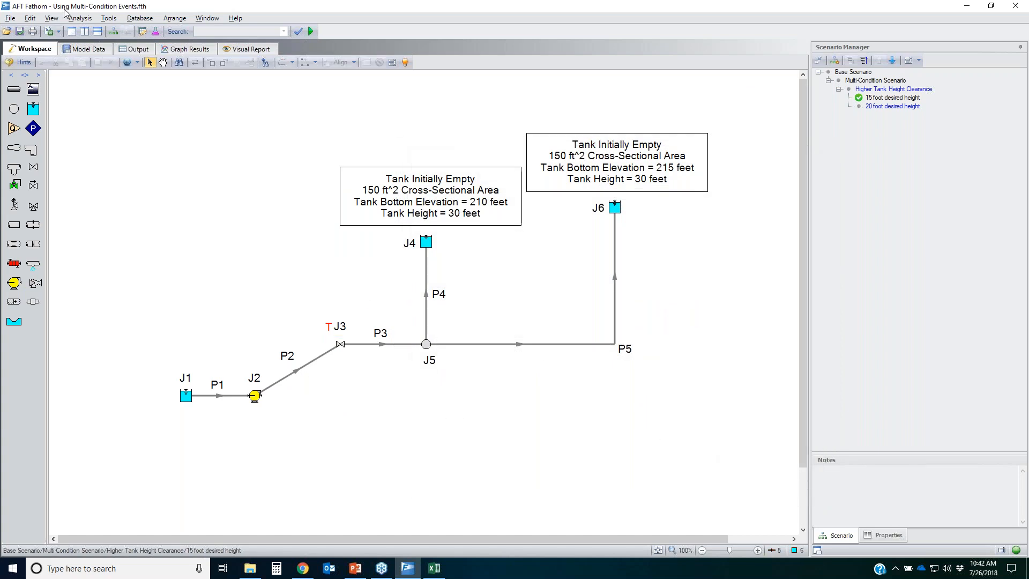
Review the Transient Control start time, stop time and time step, and accept them as they are
left_click(80, 18)
left_click(107, 106)
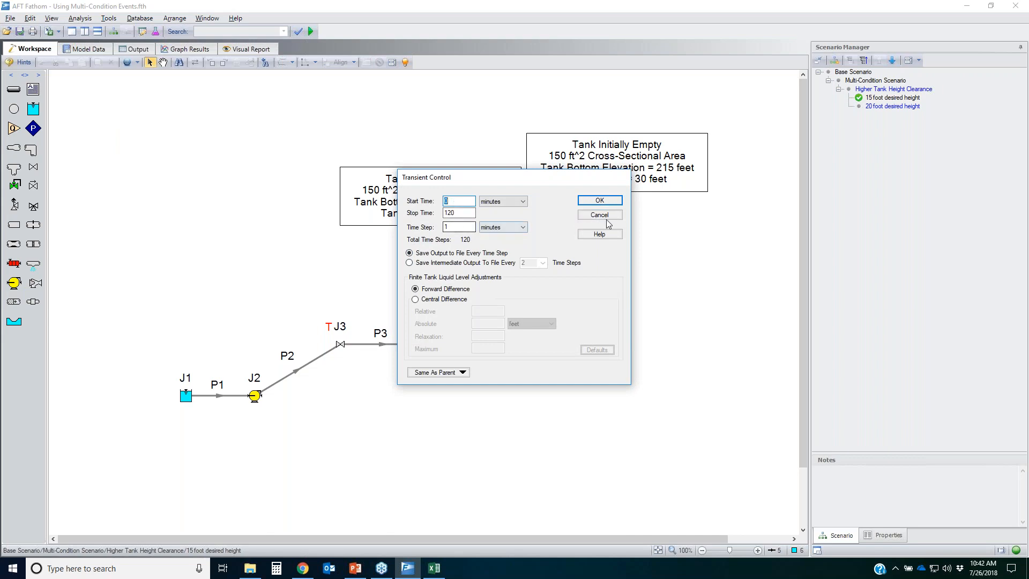
left_click(600, 200)
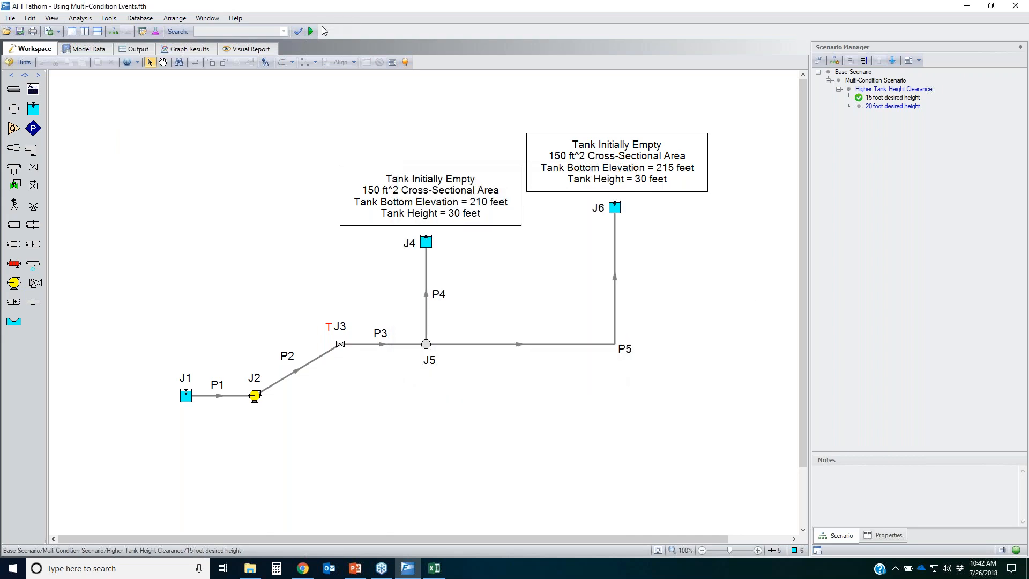
Run the model for the 15 foot desired height scenario and display the output's event messages by time
left_click(311, 32)
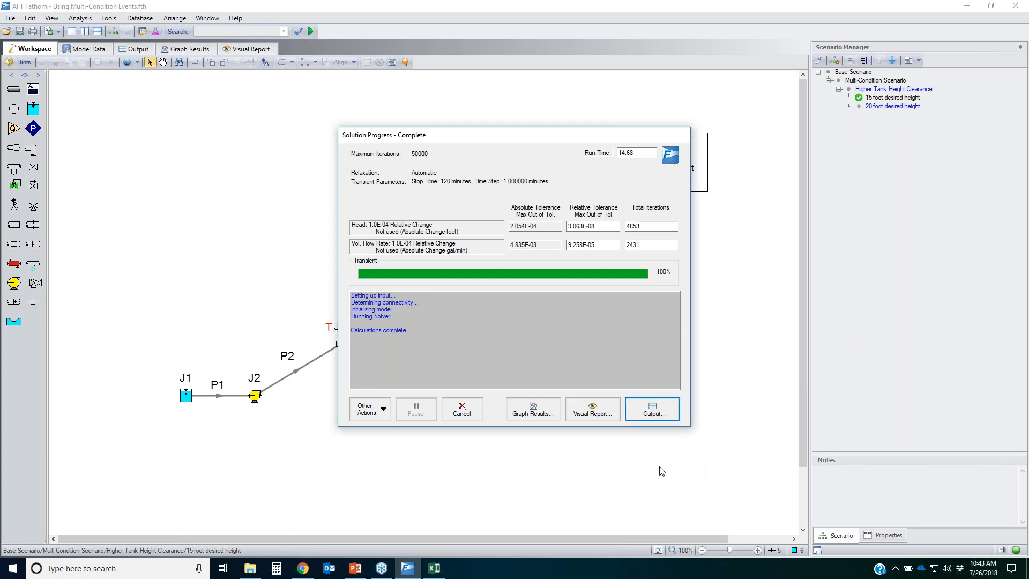
left_click(641, 411)
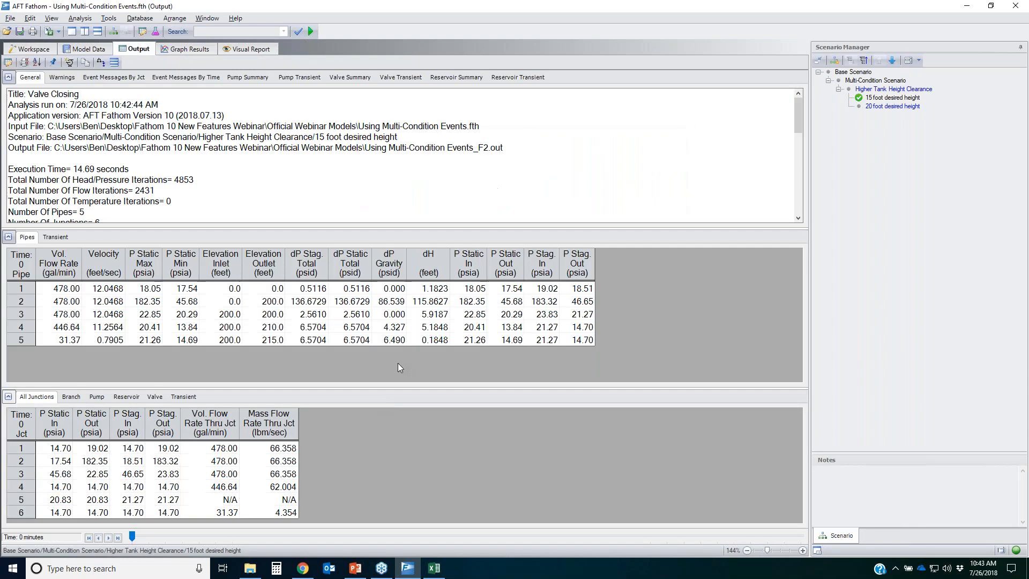
left_click(182, 78)
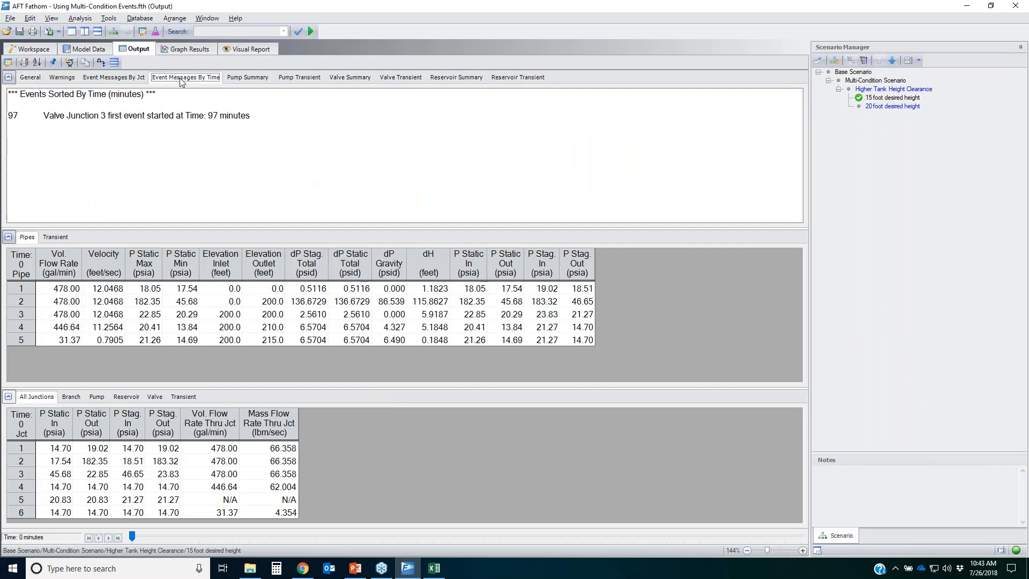
Display the saved Liquid Height vs. Time graph for the 15 foot scenario and examine the curves with the cross hair enabled
left_click(174, 116)
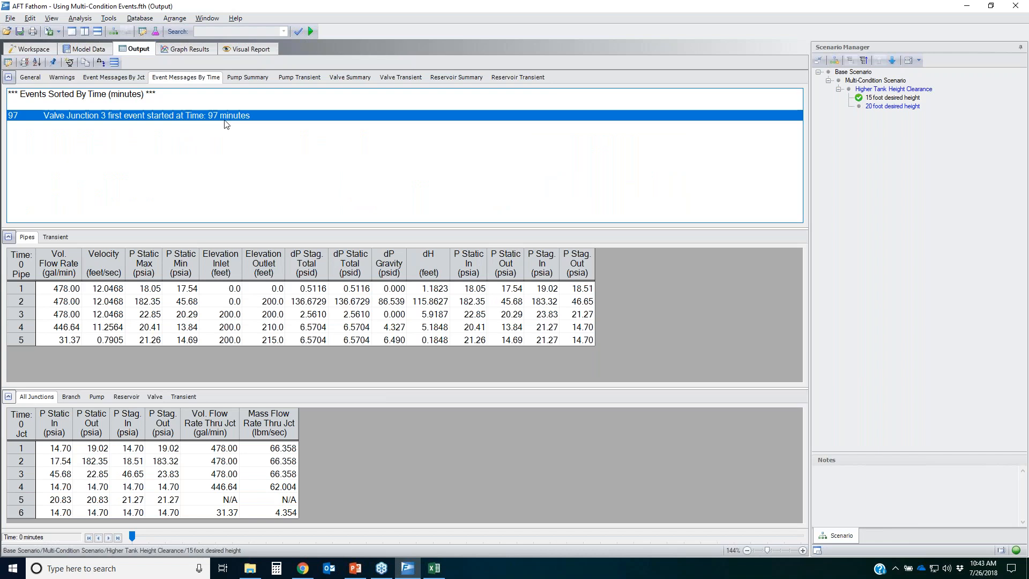
left_click(190, 49)
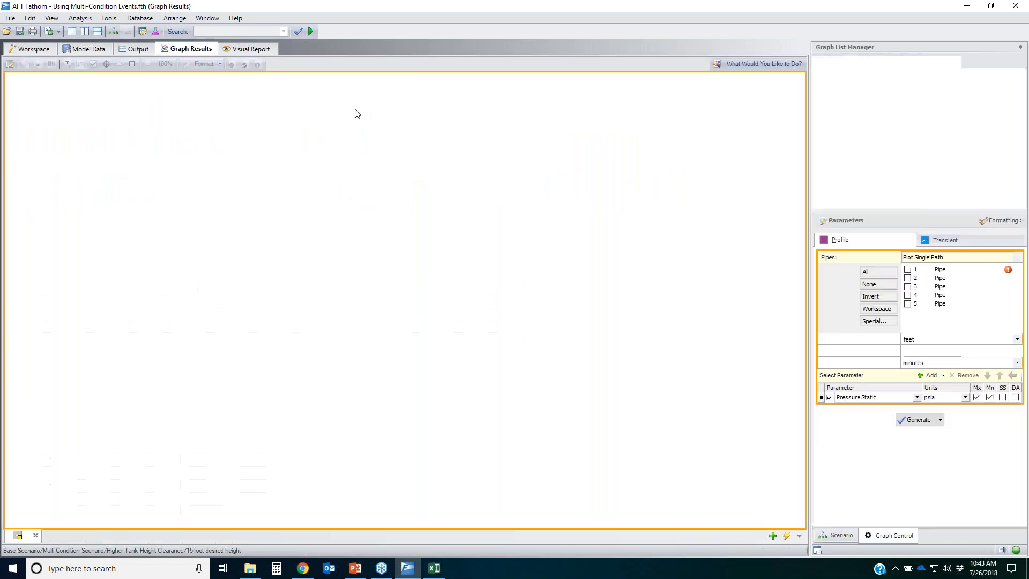
double_click(876, 95)
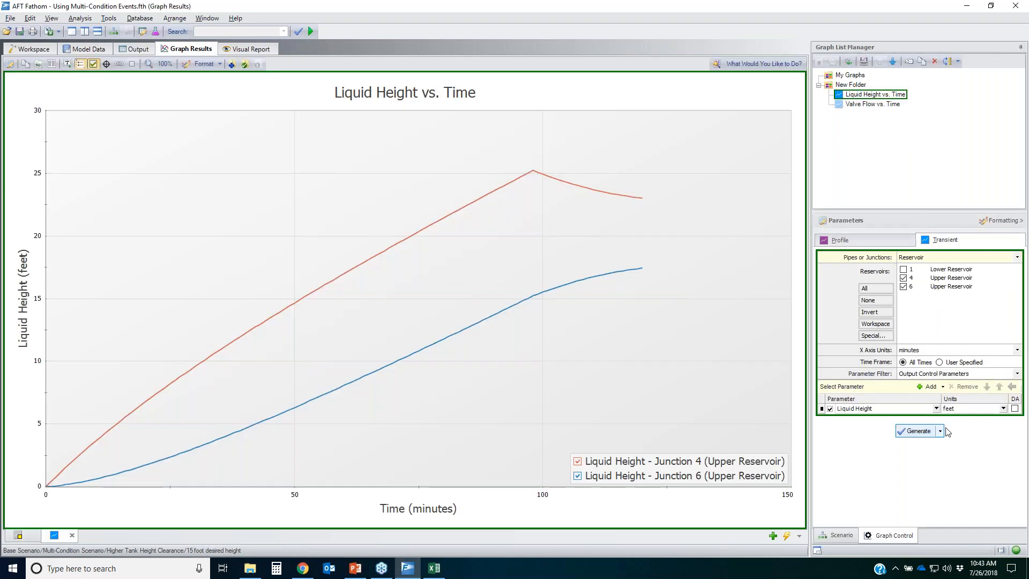
left_click(106, 64)
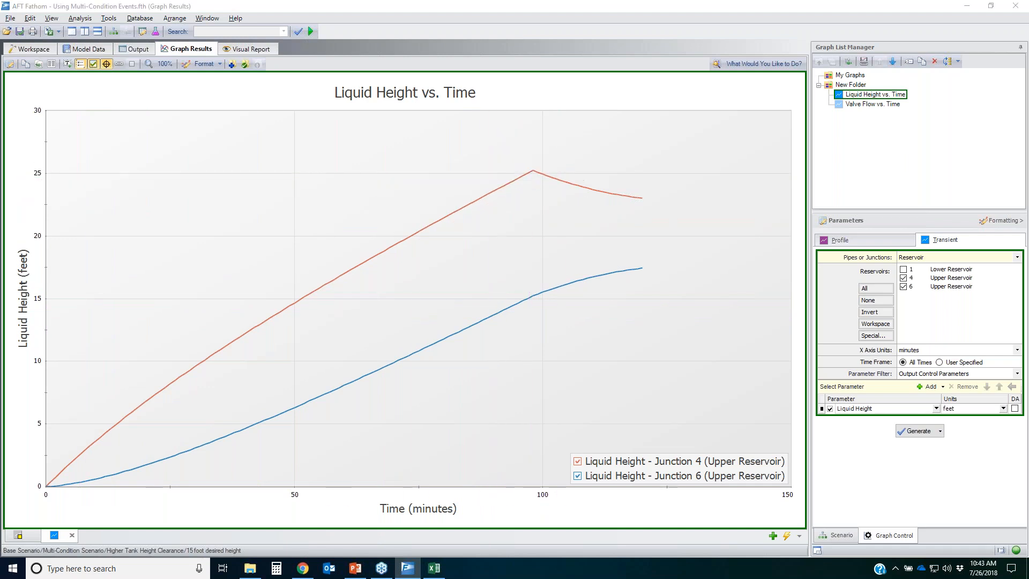
left_click_drag(520, 165, 520, 325)
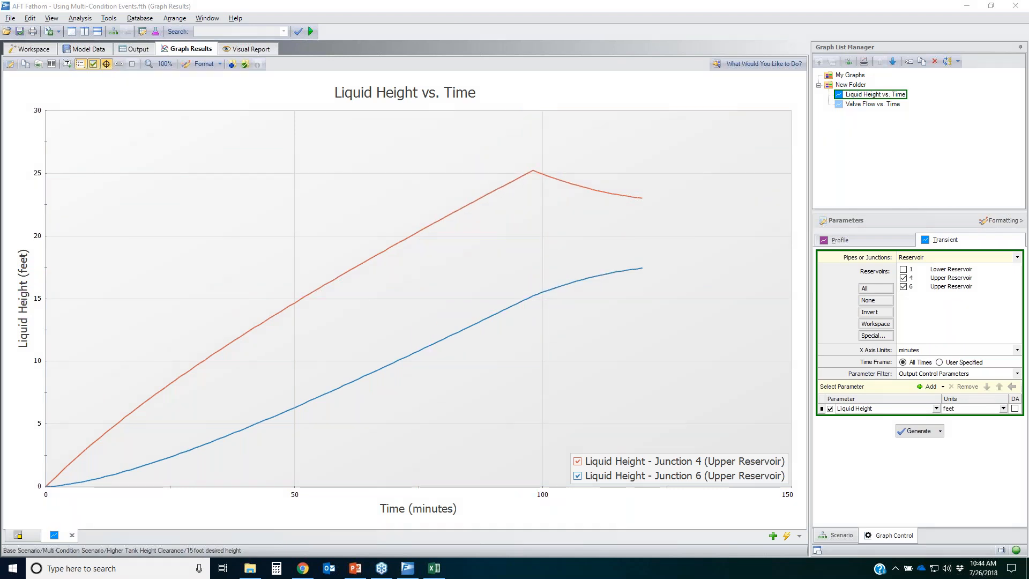
Load the 20 foot desired height scenario and open the Multi-Condition Event Manager from valve J3's transient data
left_click(30, 49)
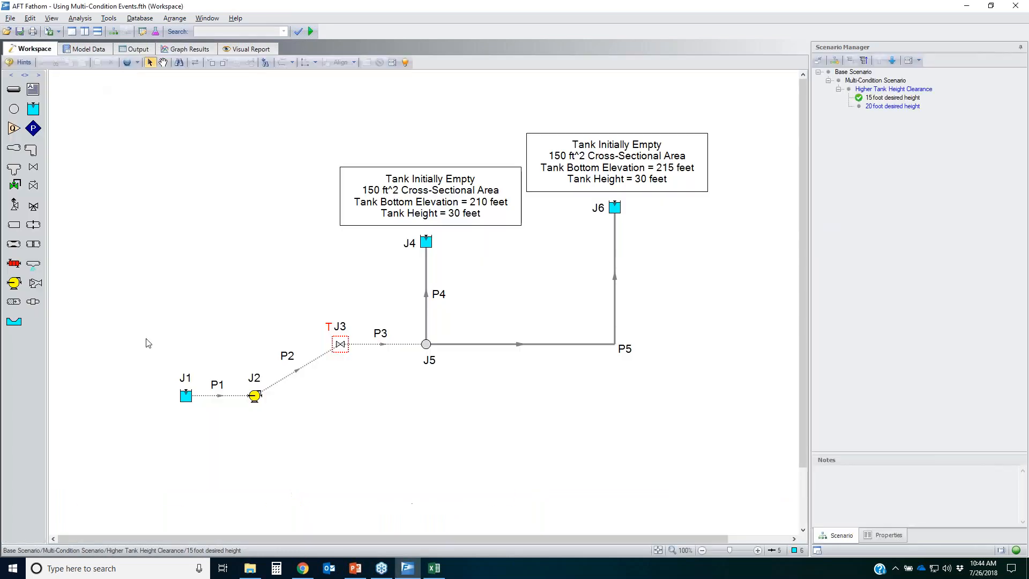
double_click(899, 108)
left_click(342, 345)
double_click(342, 345)
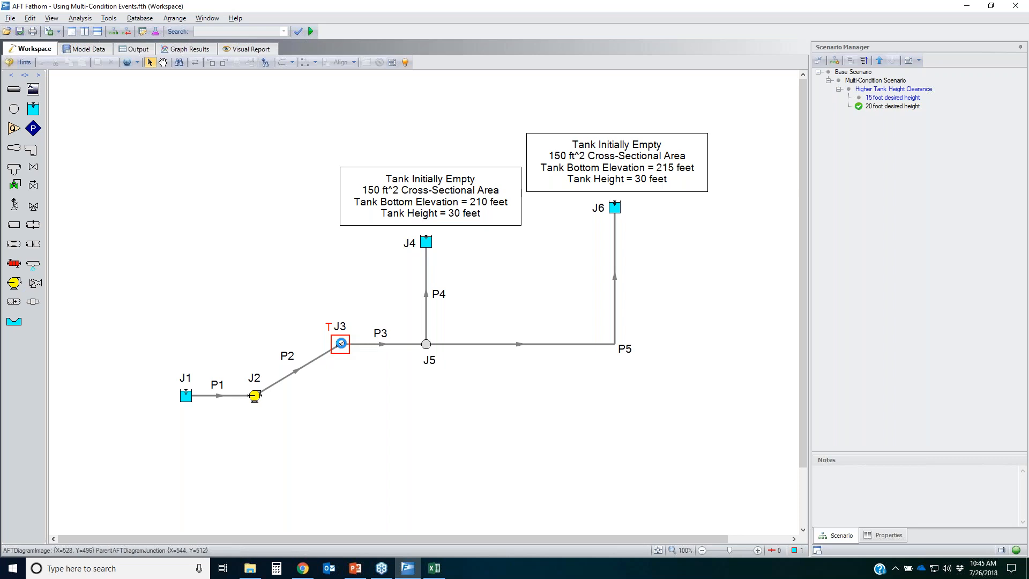
left_click(450, 245)
left_click(495, 467)
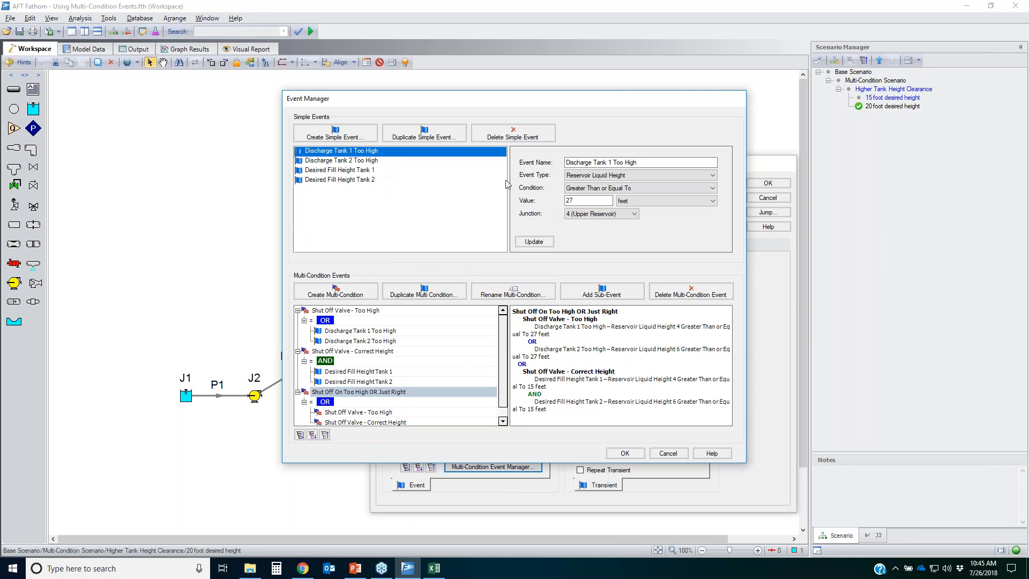
Set the liquid height value of the simple events Desired Fill Height Tank 1 and Tank 2 to 20 feet
left_click(378, 171)
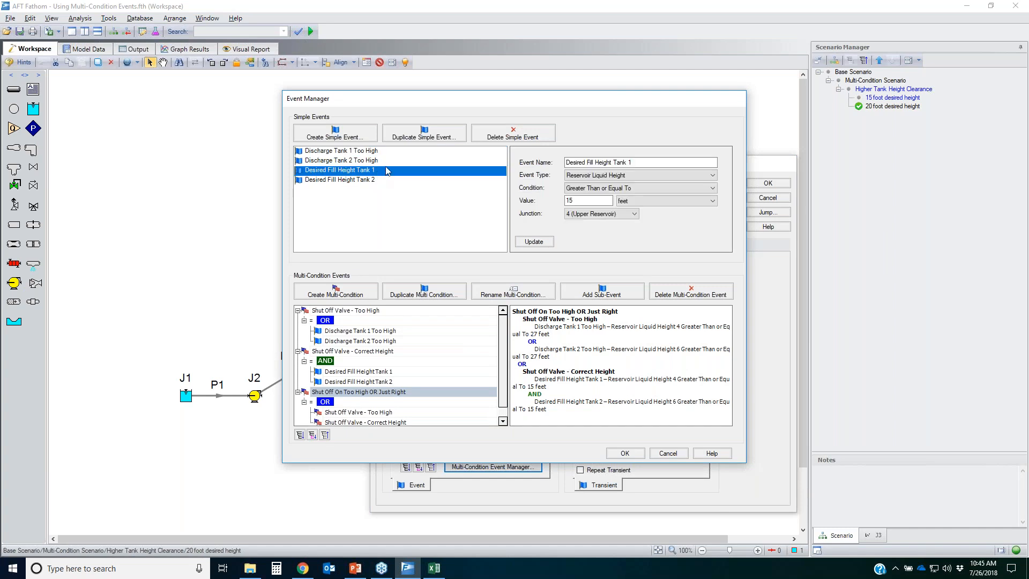
double_click(574, 200)
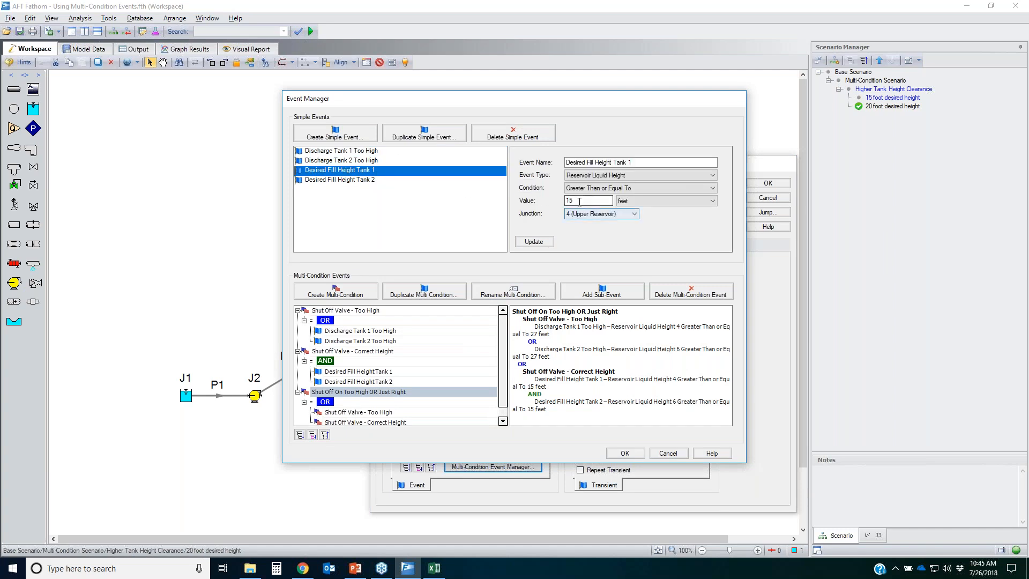
type("20")
left_click(534, 241)
left_click(370, 181)
double_click(573, 201)
type("2")
left_click(542, 242)
Accept the event changes for valve J3, clearing the scenario's existing output, and run the model
left_click(626, 453)
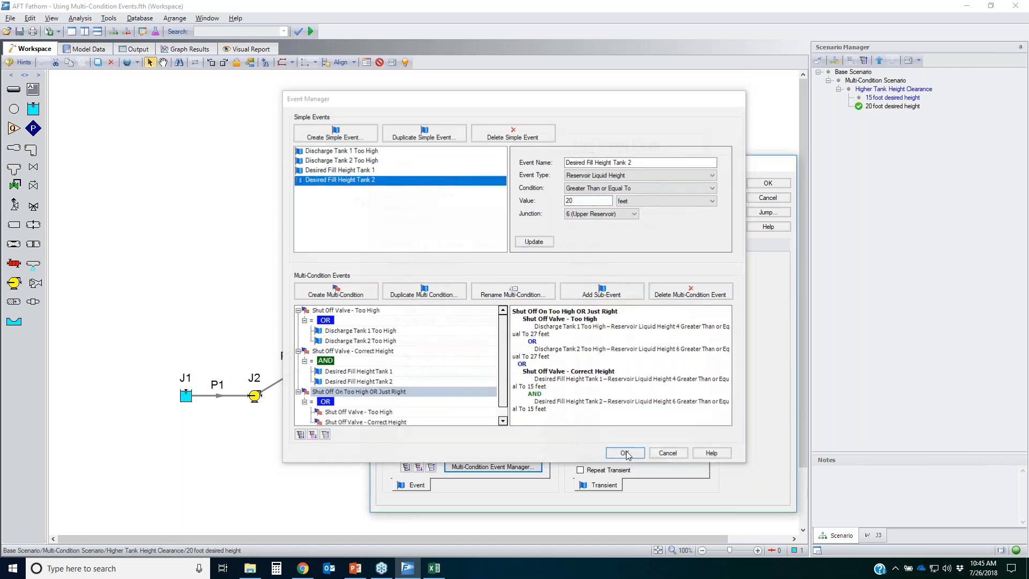
left_click(766, 184)
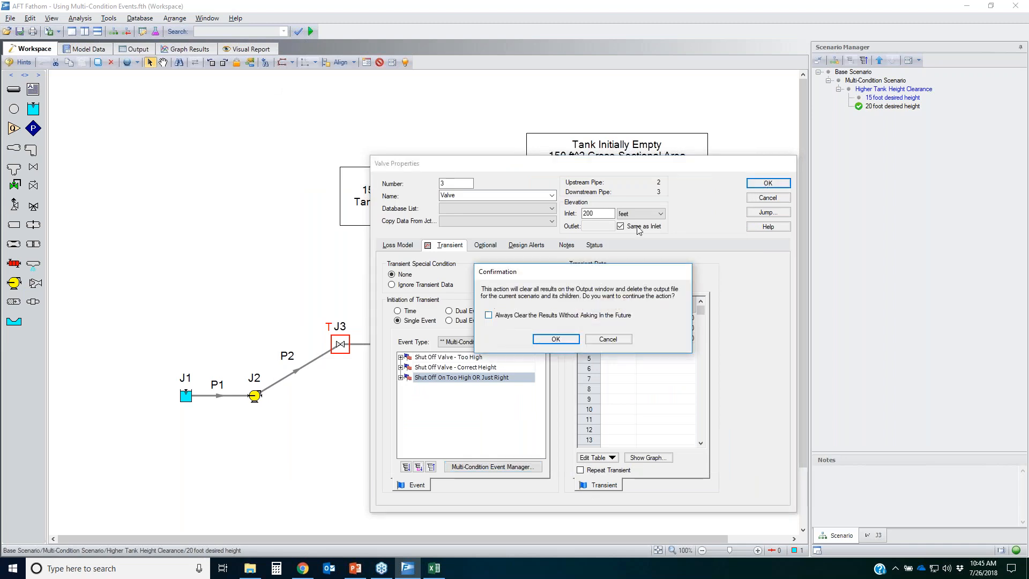
left_click(556, 340)
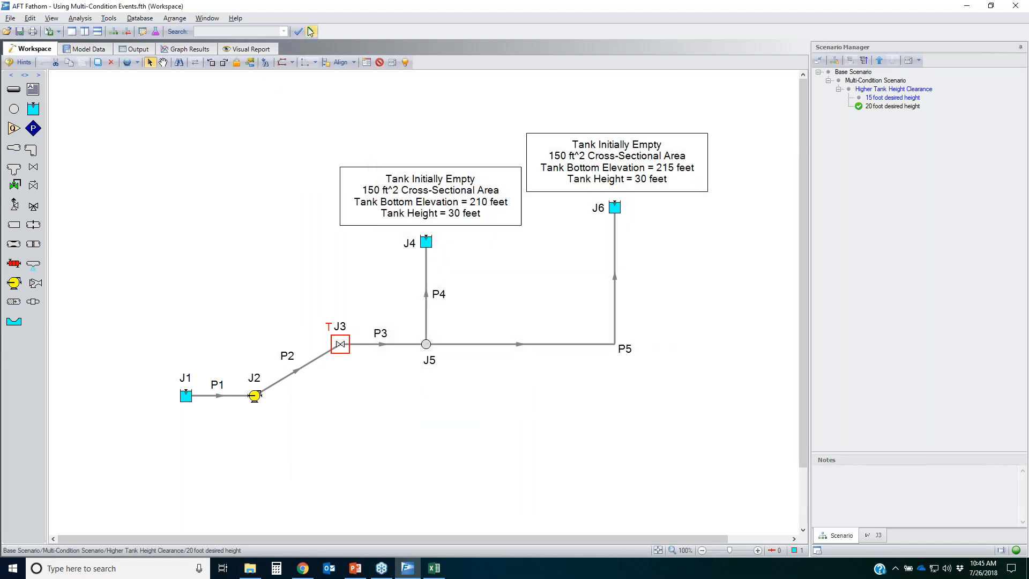
left_click(311, 31)
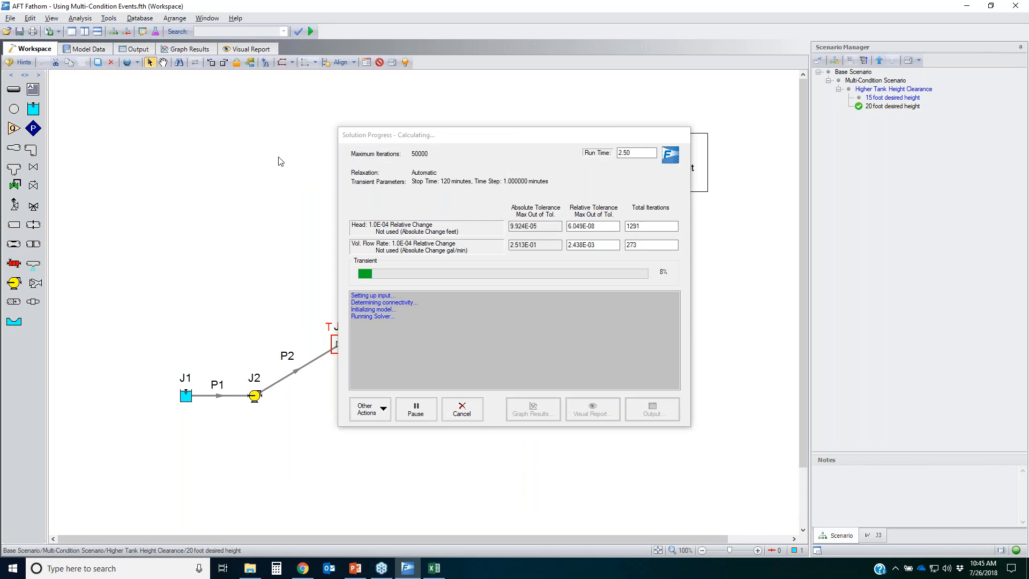
Switch to PowerPoint and start the slide show from slide 12, Primary Window New Features – Isometric Grid
left_click(355, 568)
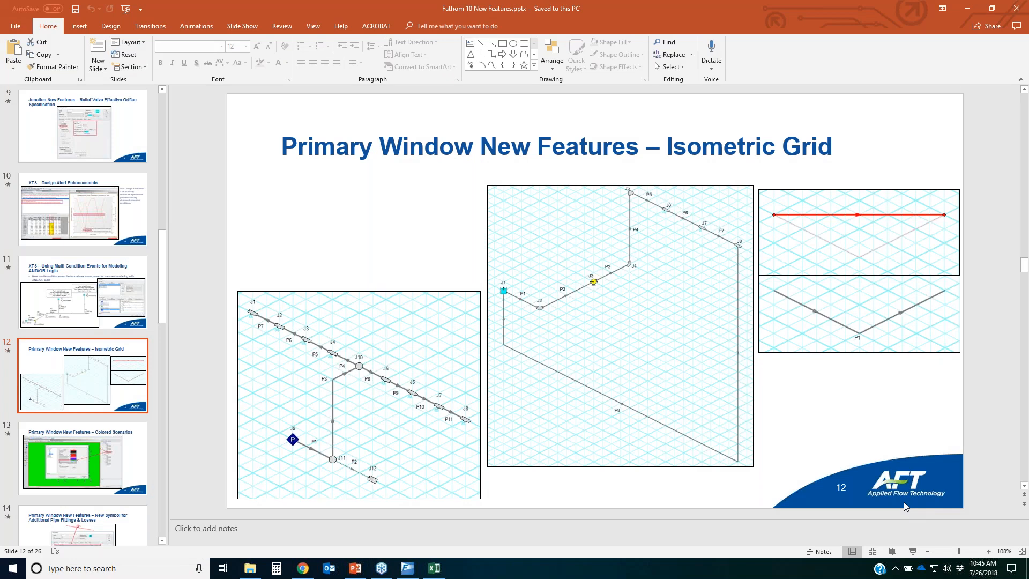
left_click(884, 436)
left_click(913, 551)
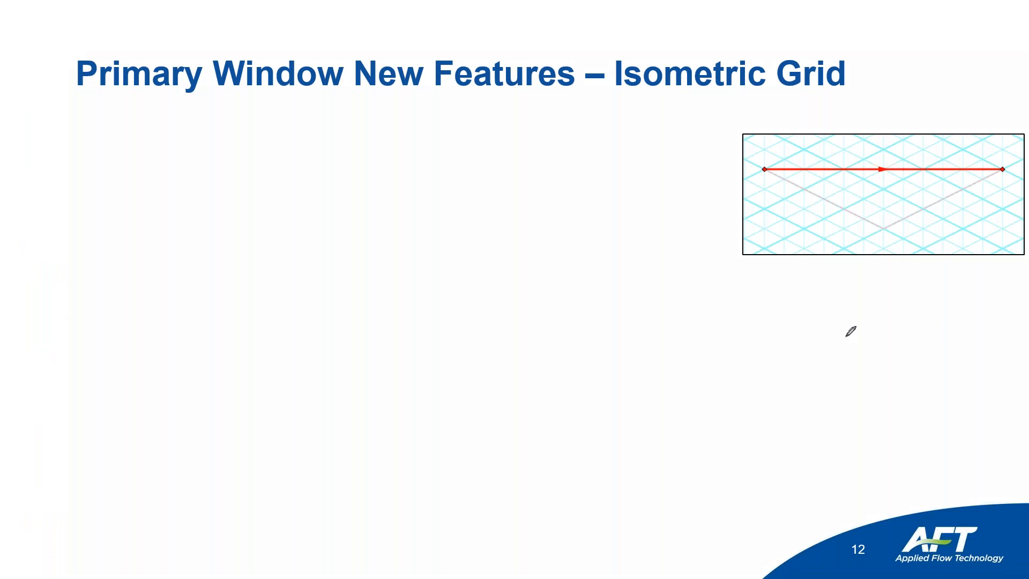
Circle the gray preview line's bend and both endpoints of the red pipe in the isometric grid picture
mouse_move(774, 214)
left_mouse_down()
mouse_move(960, 218)
mouse_move(772, 216)
mouse_move(815, 230)
left_mouse_up()
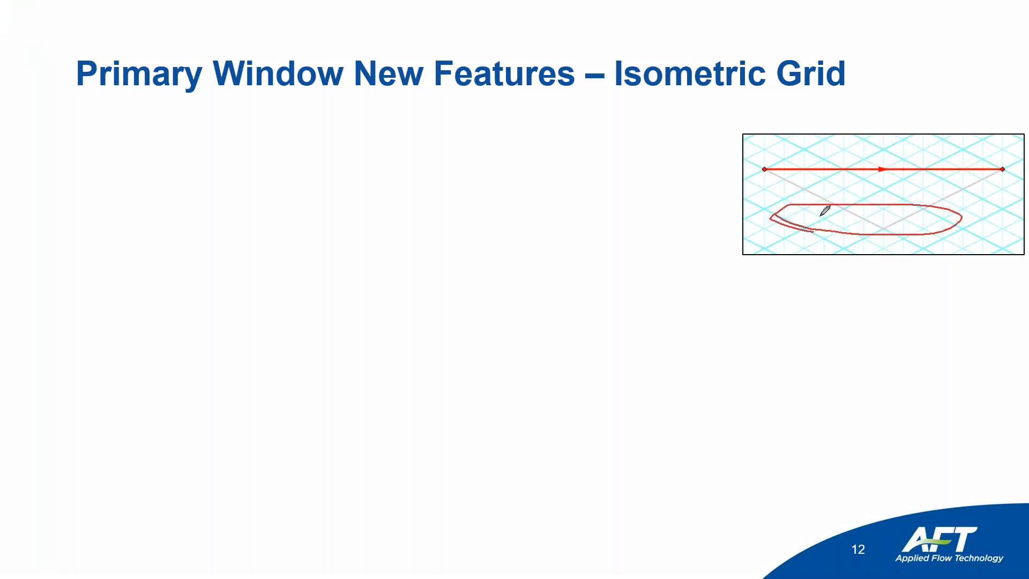
mouse_move(763, 165)
left_mouse_down()
mouse_move(775, 173)
mouse_move(765, 164)
left_mouse_up()
mouse_move(1011, 180)
left_mouse_down()
mouse_move(998, 161)
mouse_move(994, 170)
left_mouse_up()
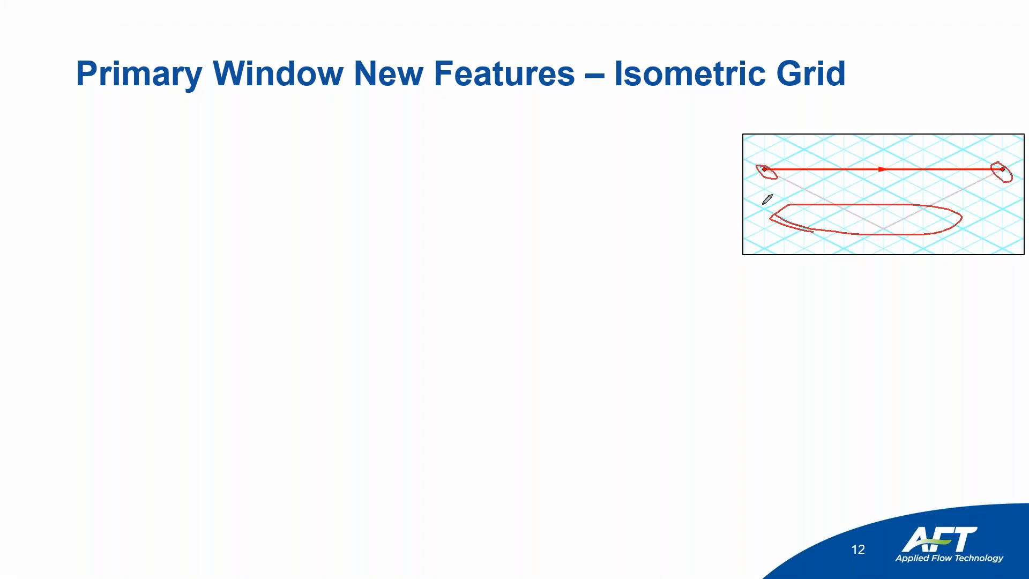
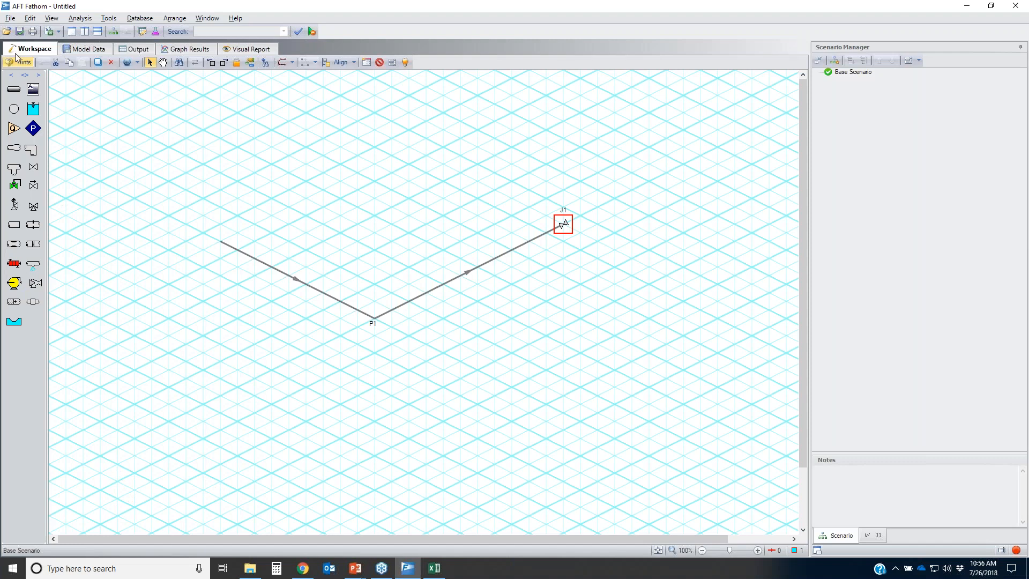
Open the model Using Intermediate Pipe Elevations & Pipe Splitting.fth in AFT Fathom in place of the untitled model
left_click(523, 323)
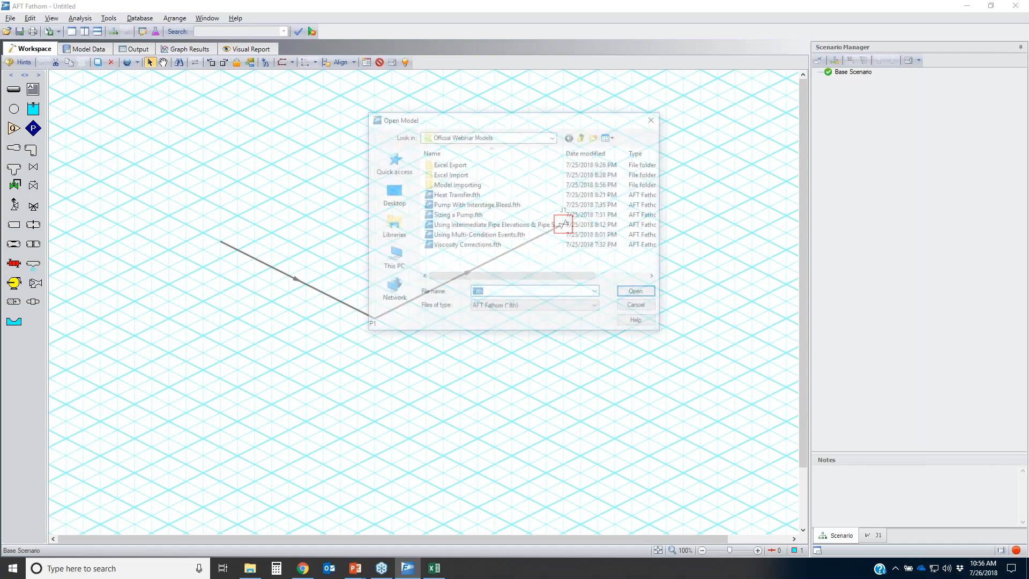
double_click(483, 225)
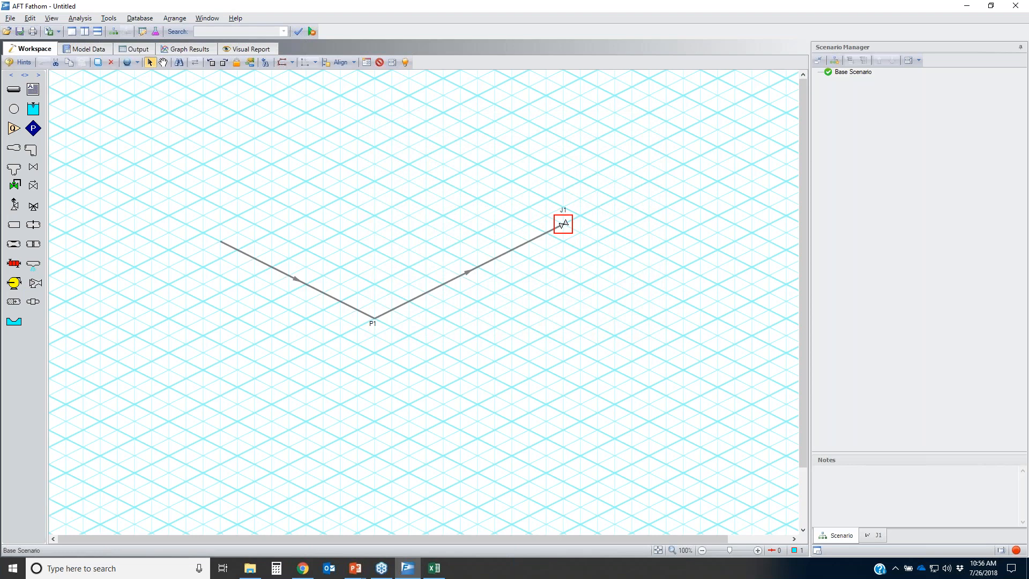
left_click(555, 357)
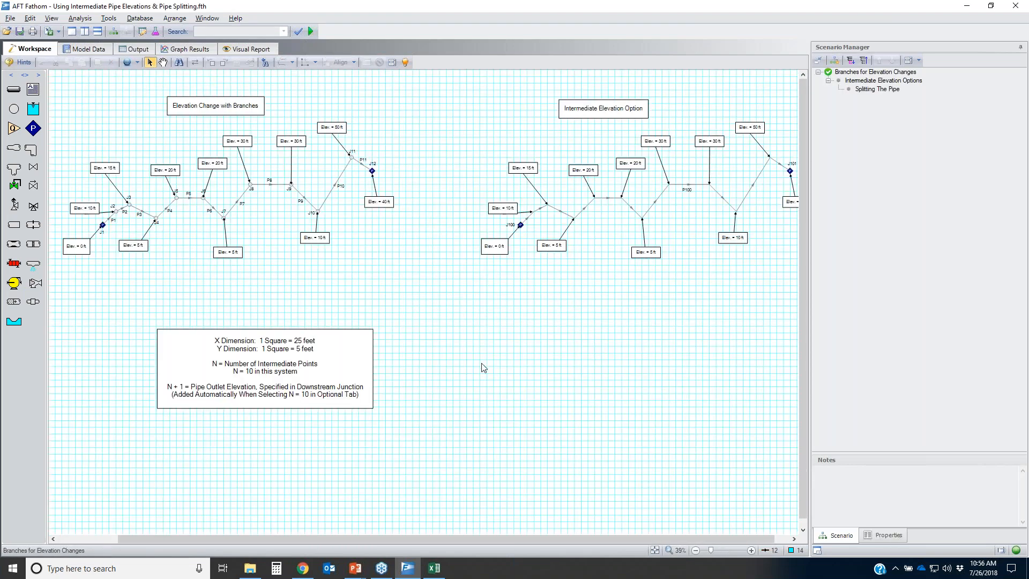
Temporarily circle the Elevation Change with Branches pipeline and several of its elevation labels, and clear the marks
scroll(111, 272, "up", 4)
left_click_drag(308, 310, 423, 397)
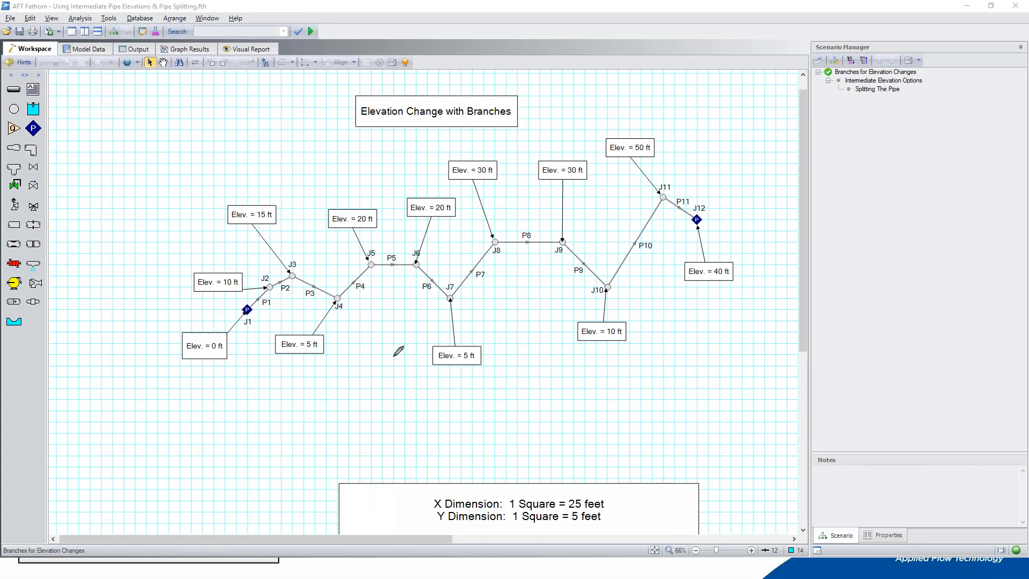
mouse_move(239, 296)
left_mouse_down()
mouse_move(638, 185)
mouse_move(146, 271)
mouse_move(346, 240)
left_mouse_up()
mouse_move(292, 206)
left_mouse_down()
mouse_move(236, 213)
mouse_move(470, 177)
mouse_move(458, 191)
left_mouse_up()
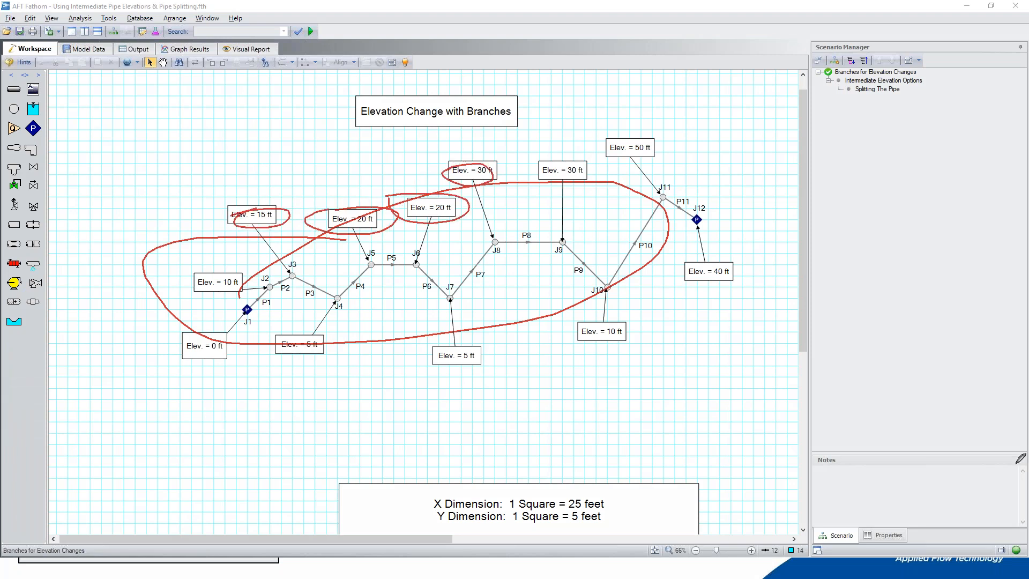
key("Escape")
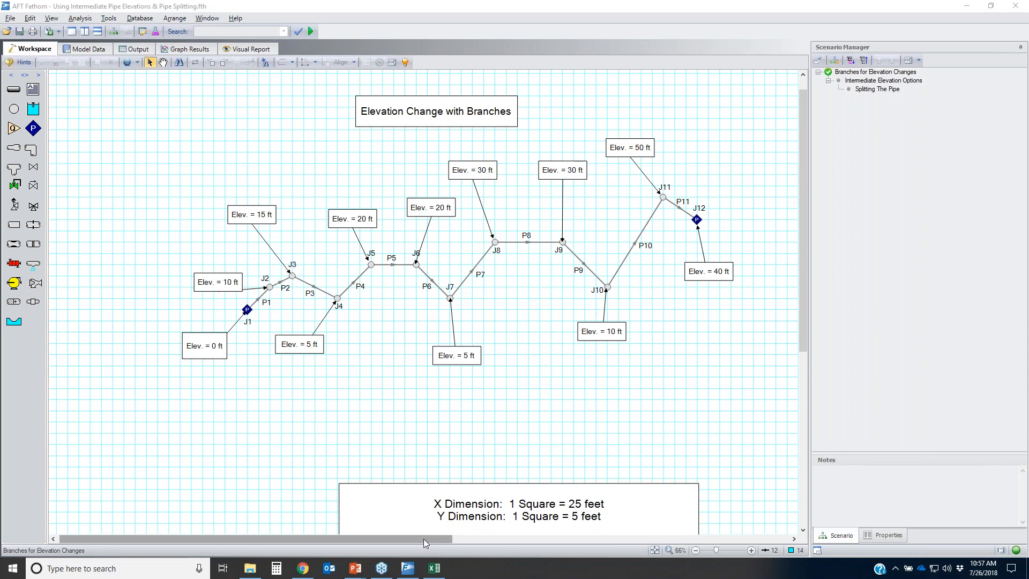
Temporarily circle intermediate elevation points along pipe P100 in the Intermediate Elevation Option layout, and clear the marks
left_click_drag(423, 538, 767, 511)
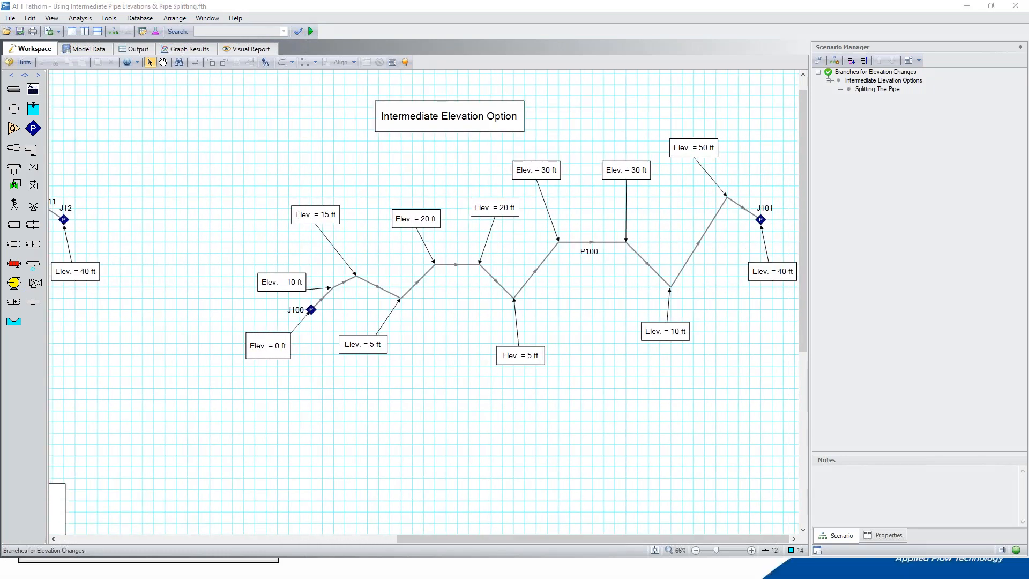
mouse_move(458, 305)
left_mouse_down()
mouse_move(400, 256)
mouse_move(470, 292)
mouse_move(465, 300)
left_mouse_up()
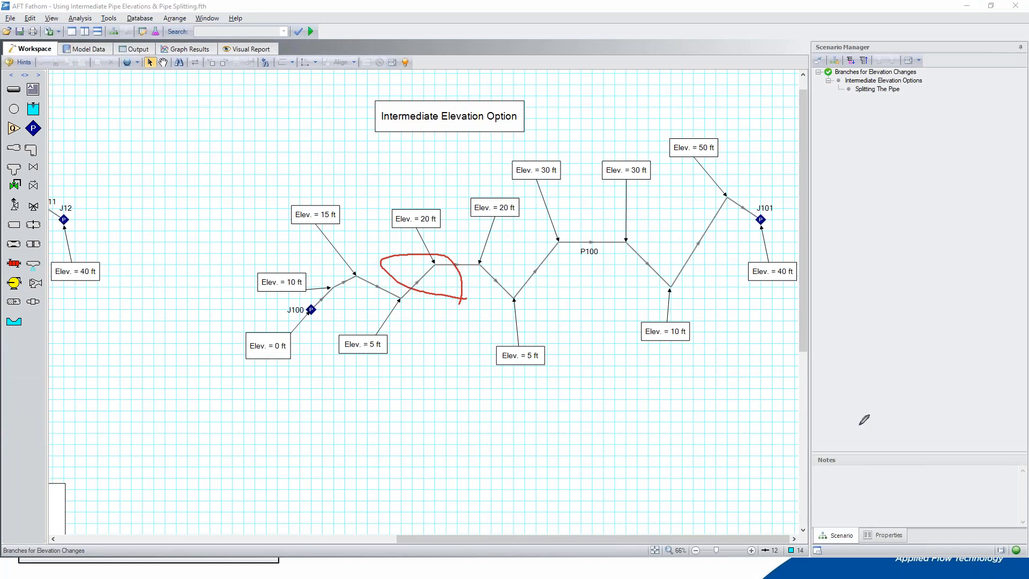
left_click_drag(557, 239, 561, 239)
mouse_move(501, 299)
left_mouse_down()
mouse_move(528, 290)
mouse_move(506, 291)
left_mouse_up()
mouse_move(617, 236)
left_mouse_down()
mouse_move(631, 252)
mouse_move(624, 240)
left_mouse_up()
key("Escape")
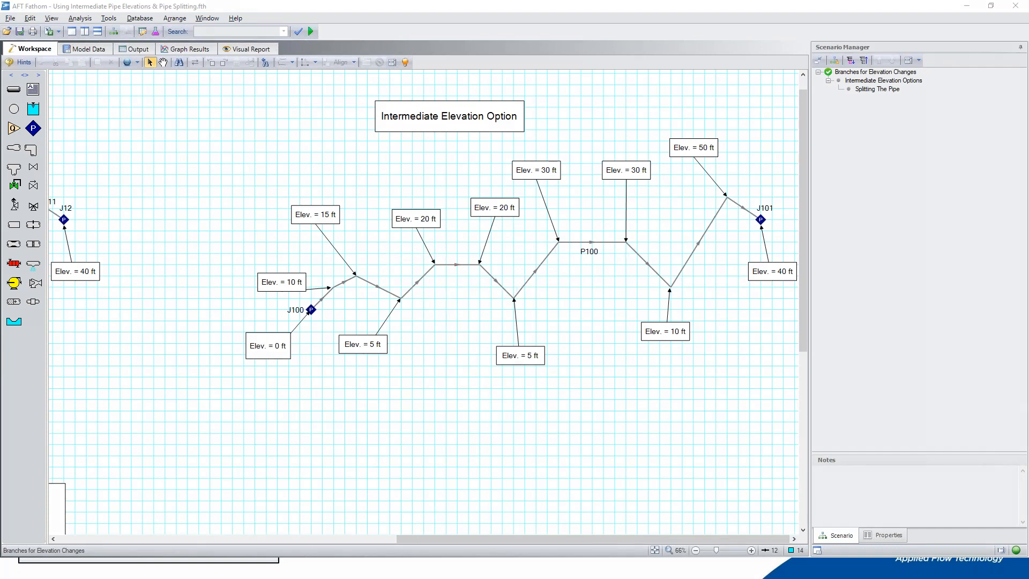
Select pipe P100 and review the Pipe Segments commands available for it without applying any
left_click(170, 19)
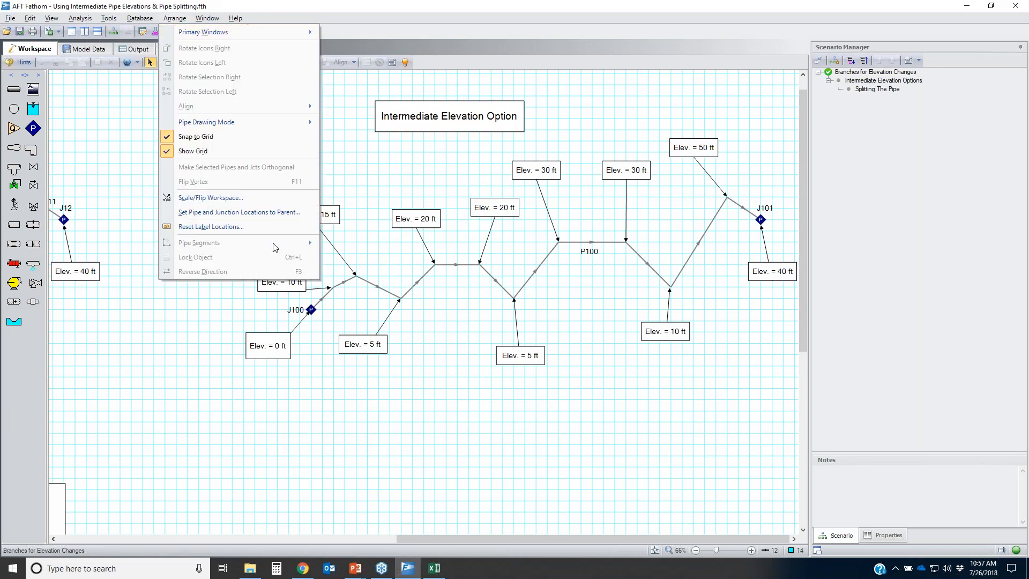
left_click(568, 284)
left_click(536, 270)
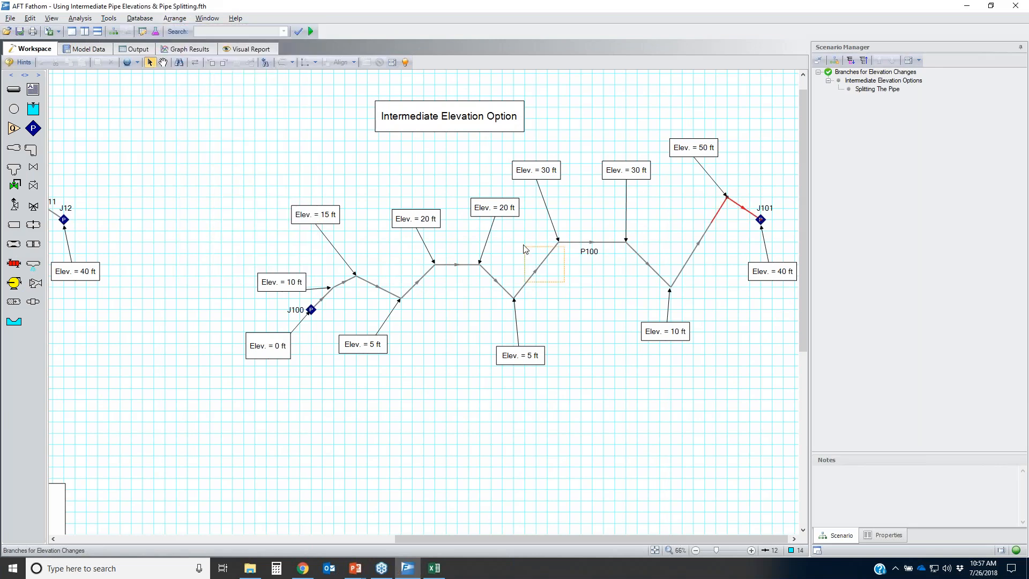
left_click(174, 19)
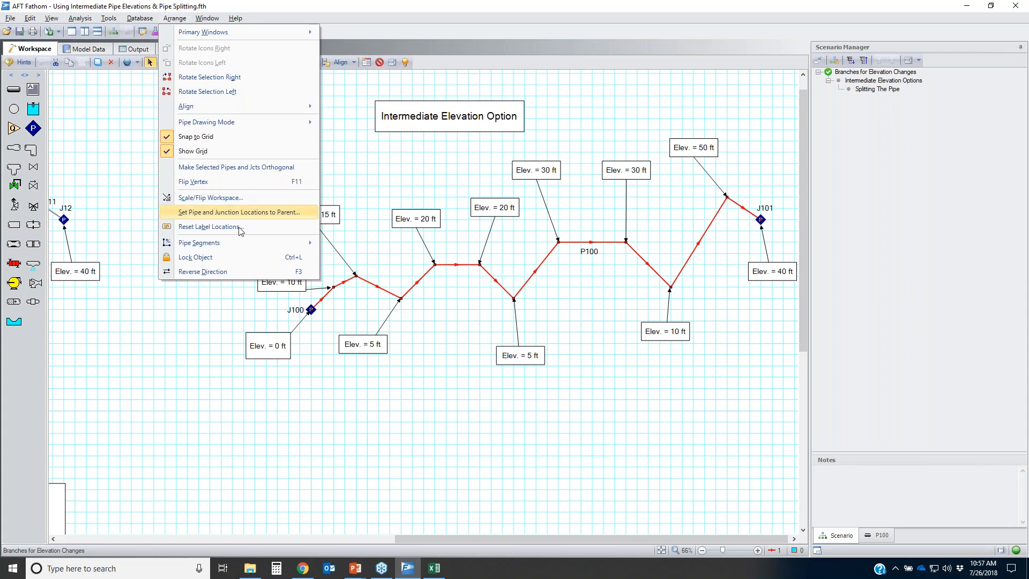
mouse_move(234, 247)
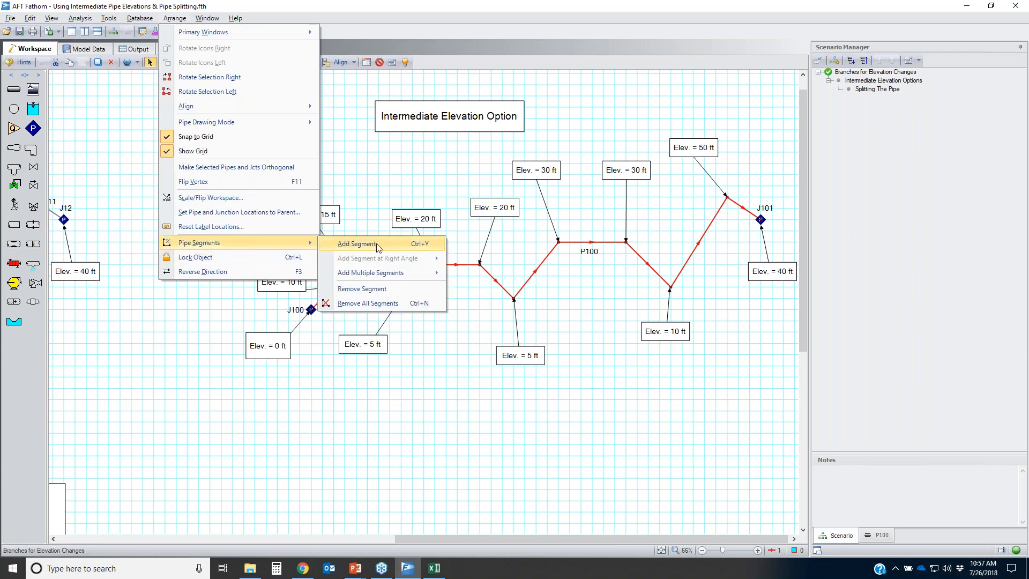
left_click(601, 352)
Open the properties of pipe P100 and highlight its length on the Pipe Model page for review
double_click(531, 267)
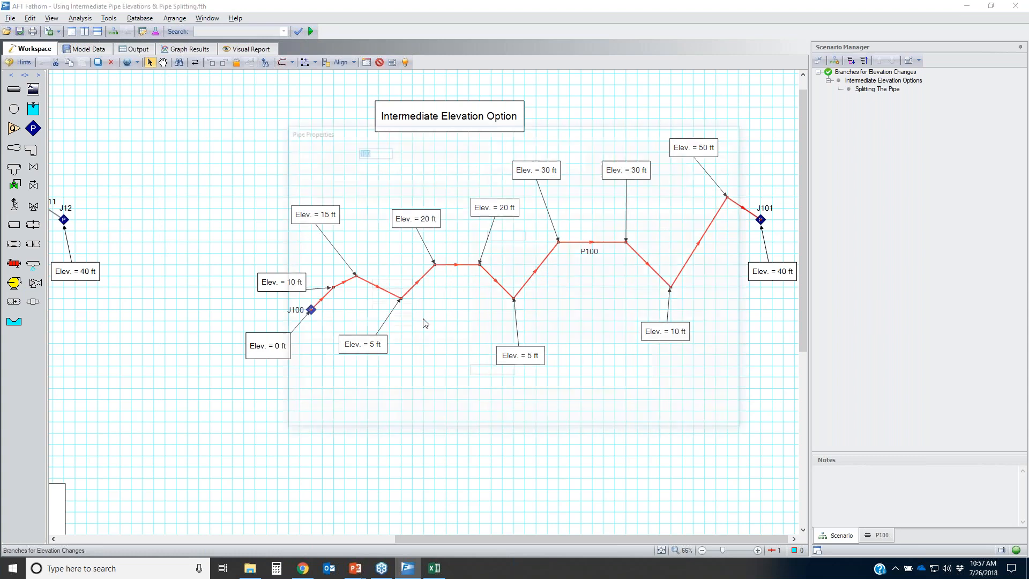
double_click(516, 234)
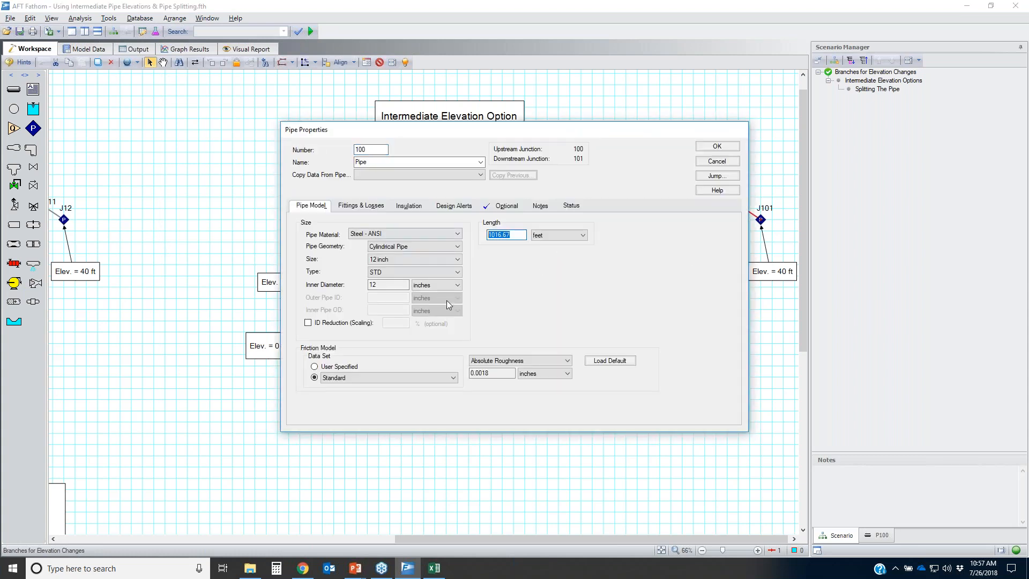
left_click(13, 569)
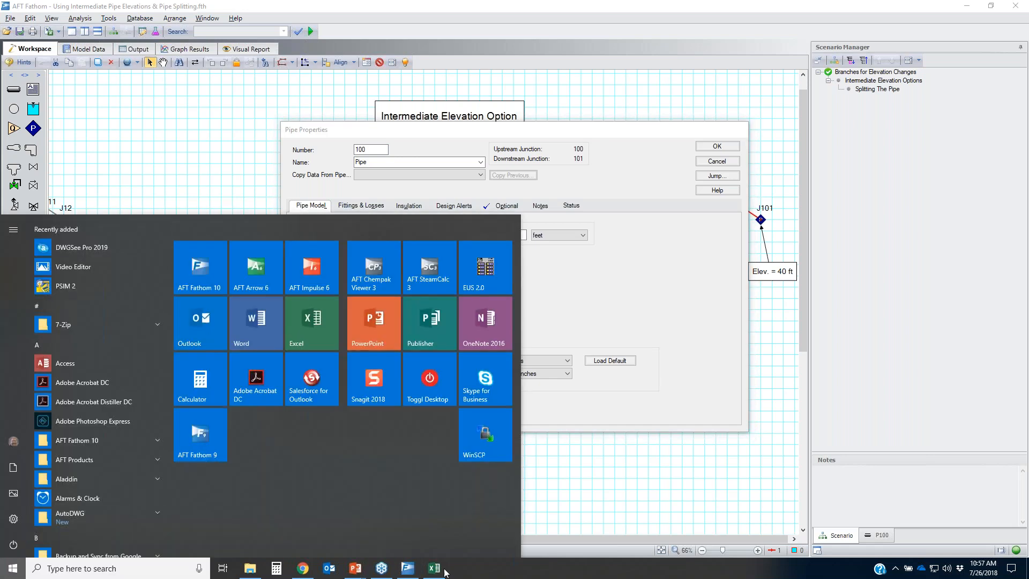
left_click(592, 489)
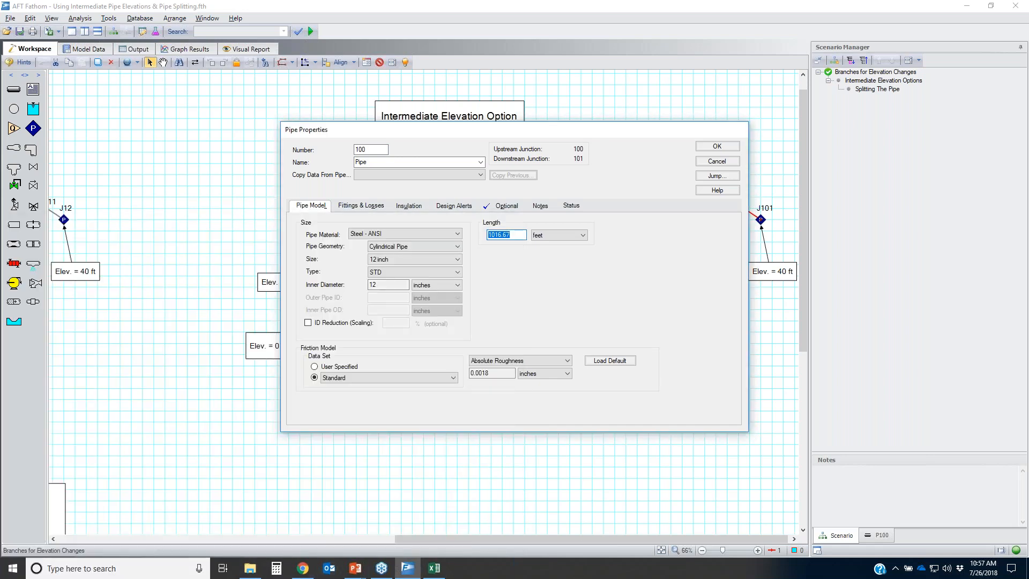
left_click(250, 568)
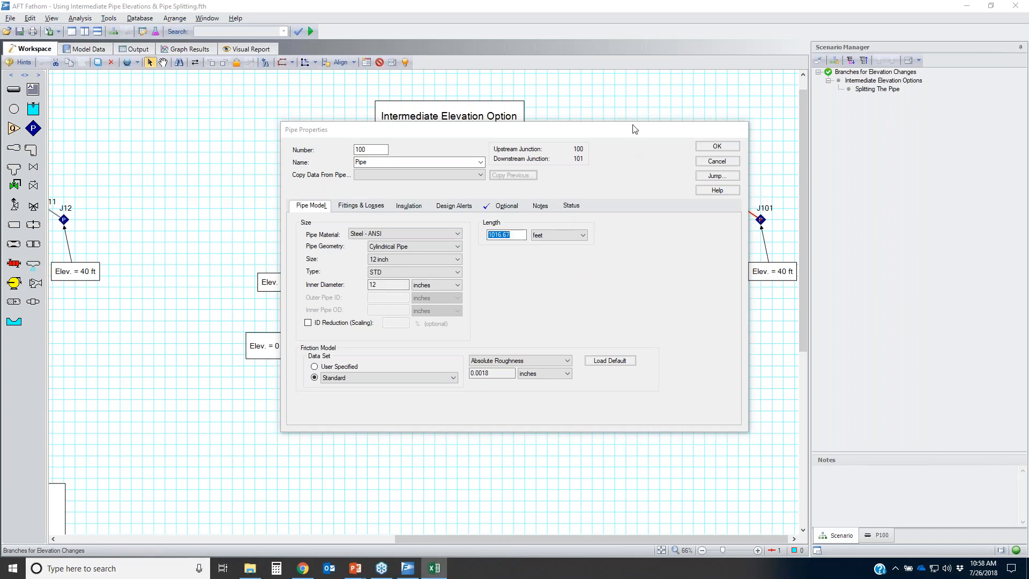
left_click(648, 133)
left_click(436, 566)
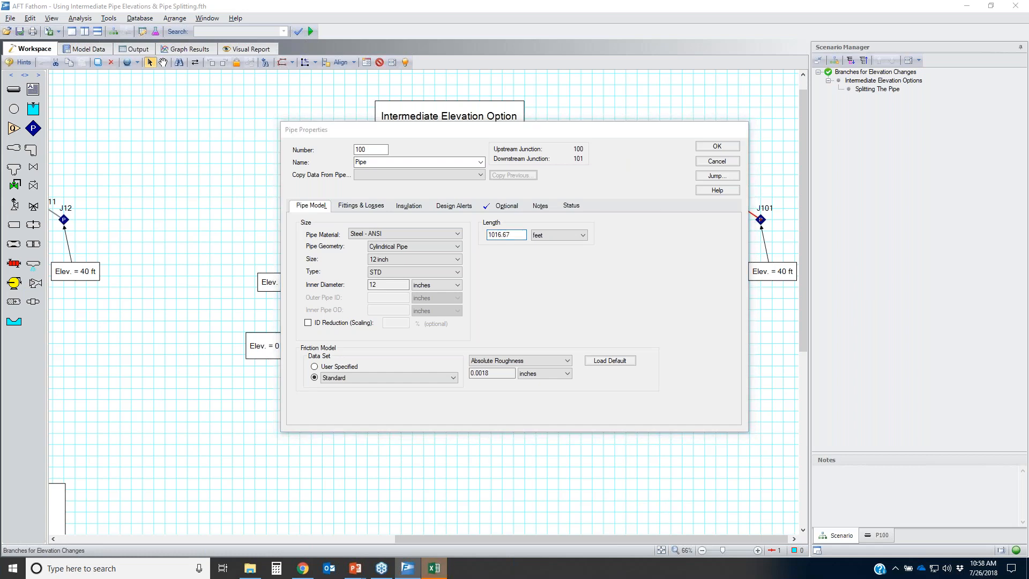
Clear P100's intermediate elevation table by toggling Use Intermediate Pipe Elevations off and on, and switch the entry method to Length Along Pipe
left_click(503, 206)
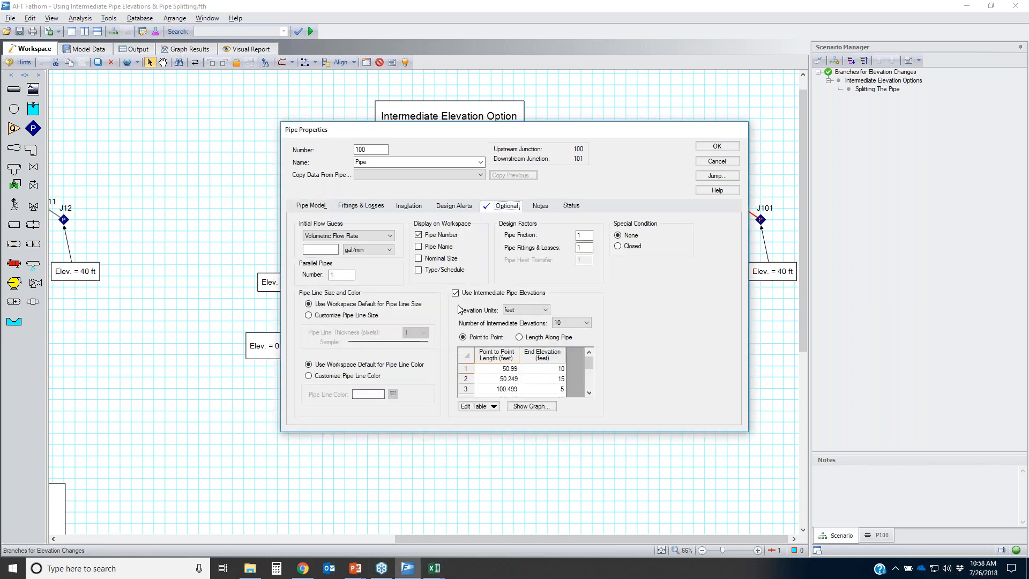
left_click(482, 294)
left_click(482, 294)
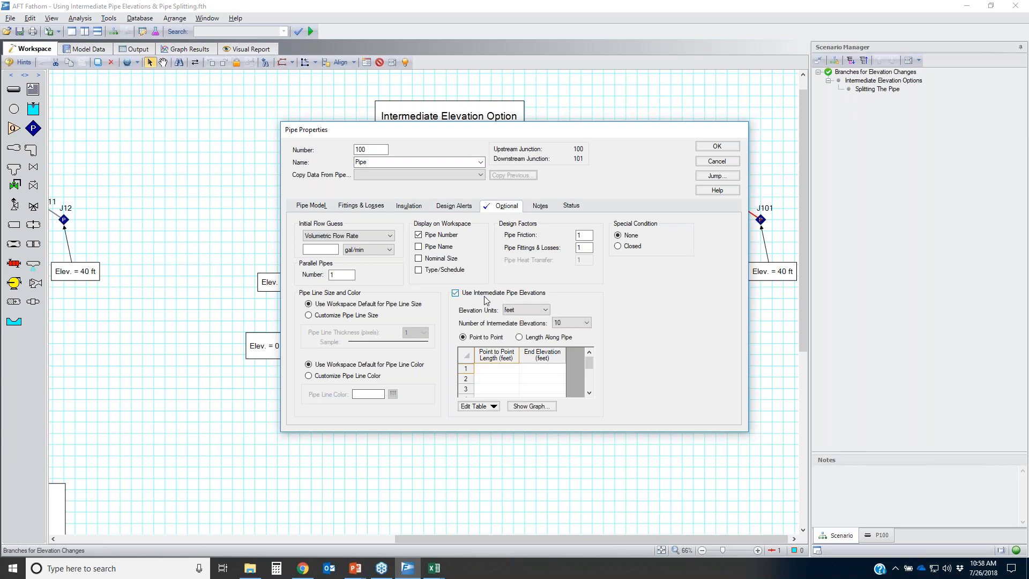
left_click(584, 323)
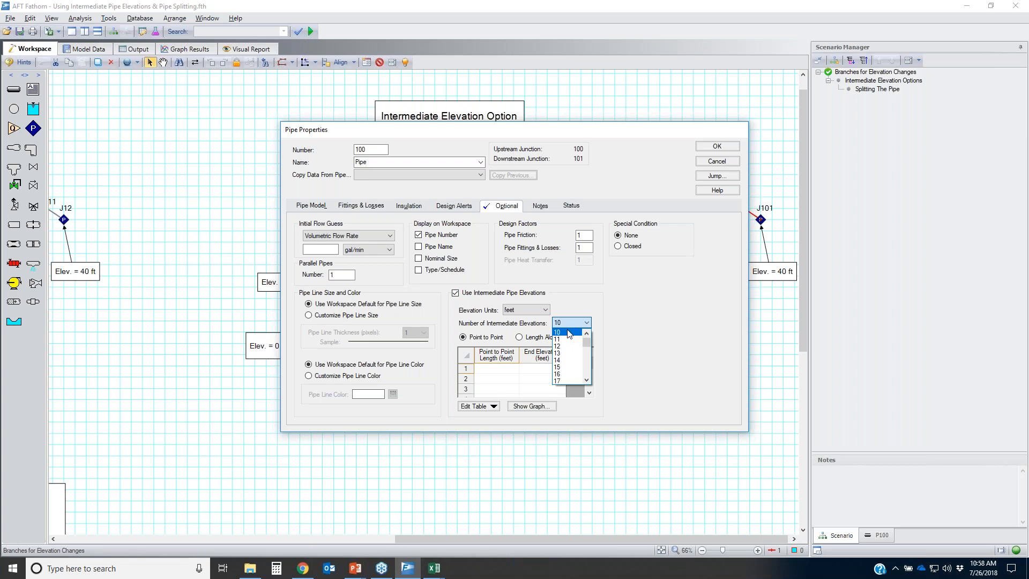
left_click(609, 324)
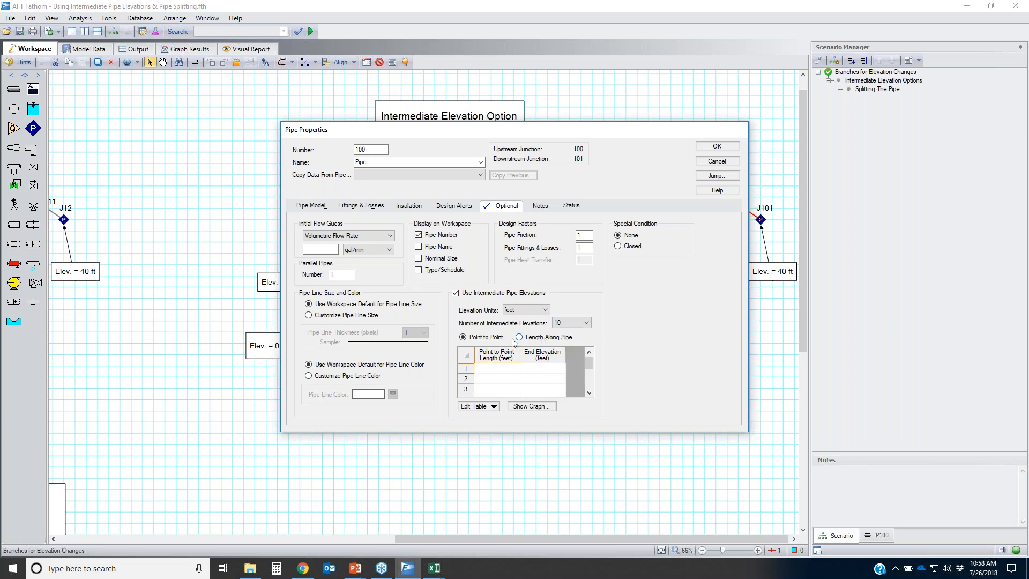
left_click(536, 341)
left_click(497, 338)
left_click(552, 338)
Switch to Intermediate Pipe Elevation Data.xlsx in Excel, temporarily mark the feet-per-square scales and the X, Y and L columns, and clear the marks
key("alt+Tab")
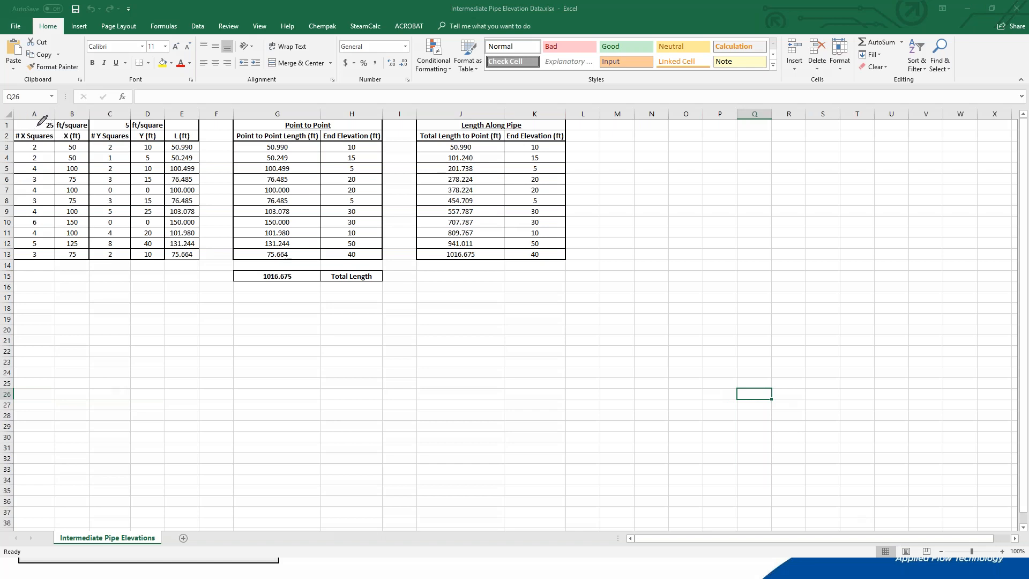
mouse_move(29, 130)
left_mouse_down()
mouse_move(12, 131)
mouse_move(94, 127)
left_mouse_up()
left_click_drag(95, 130, 172, 126)
left_click_drag(66, 133, 75, 257)
mouse_move(146, 137)
left_mouse_down()
mouse_move(163, 236)
mouse_move(148, 266)
left_mouse_up()
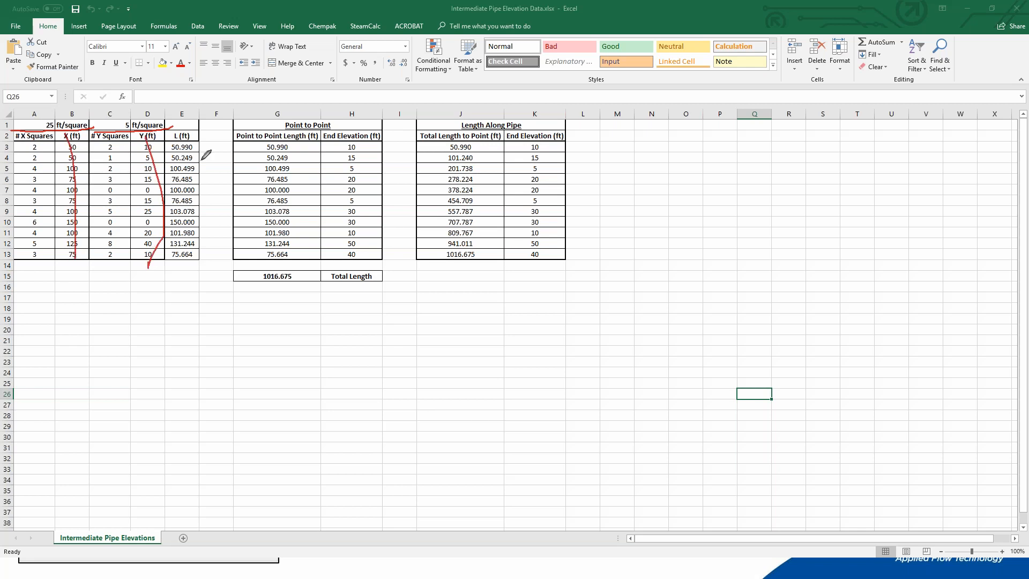
mouse_move(201, 132)
left_mouse_down()
mouse_move(172, 133)
mouse_move(170, 252)
mouse_move(188, 262)
mouse_move(208, 194)
mouse_move(201, 130)
left_mouse_up()
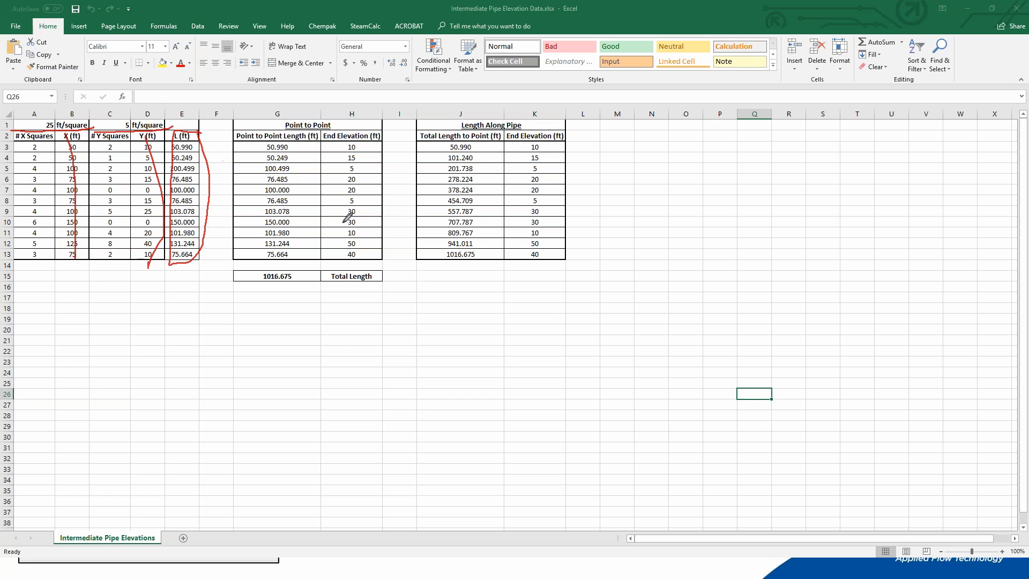
key("Escape")
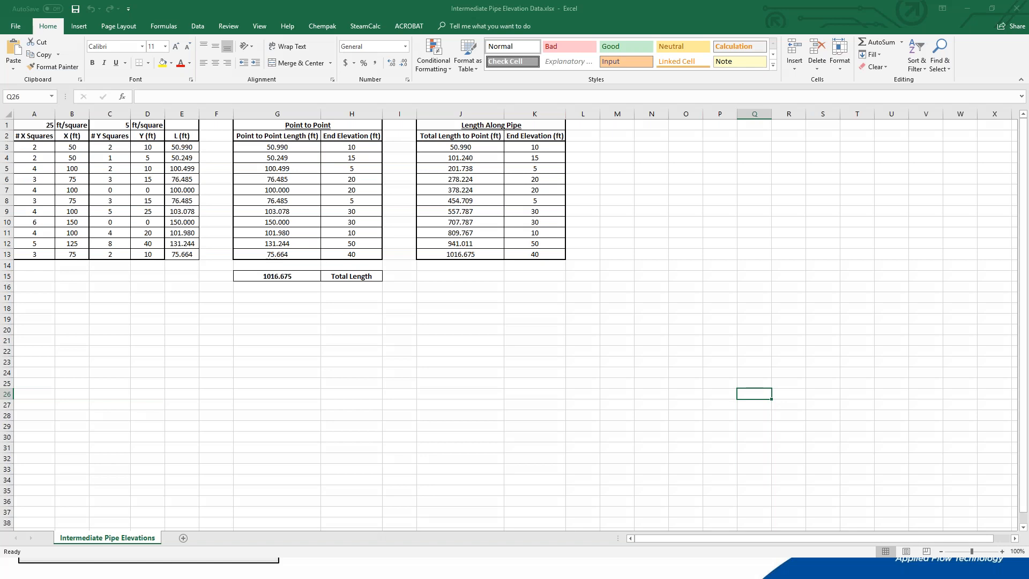
Temporarily circle the Length Along Pipe heading and its End Elevation and Total Length to Point columns, and clear the marks
mouse_move(552, 118)
left_mouse_down()
mouse_move(504, 106)
mouse_move(421, 127)
mouse_move(540, 110)
left_mouse_up()
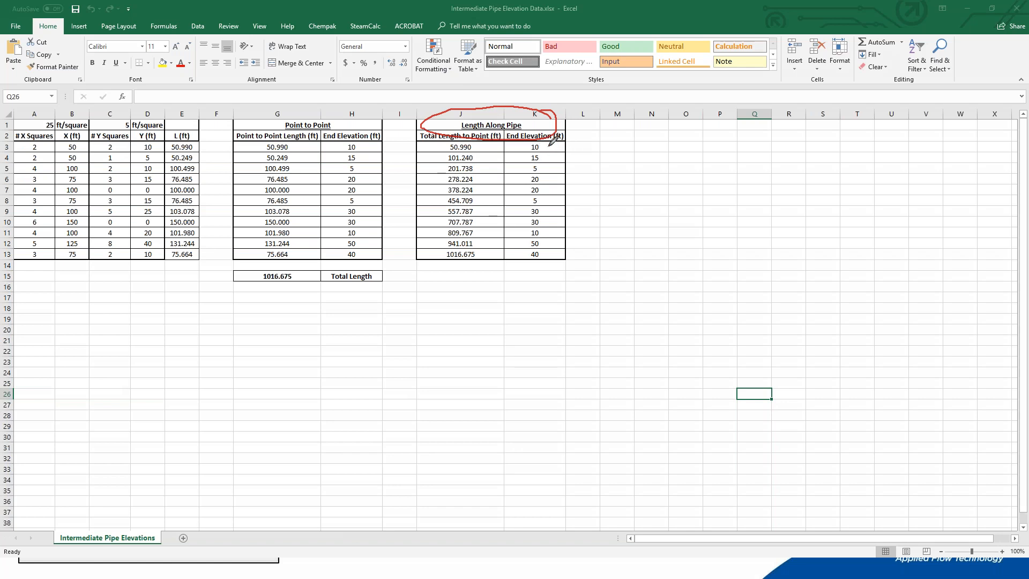
mouse_move(553, 142)
left_mouse_down()
mouse_move(510, 212)
mouse_move(522, 260)
mouse_move(541, 263)
mouse_move(561, 155)
mouse_move(555, 139)
left_mouse_up()
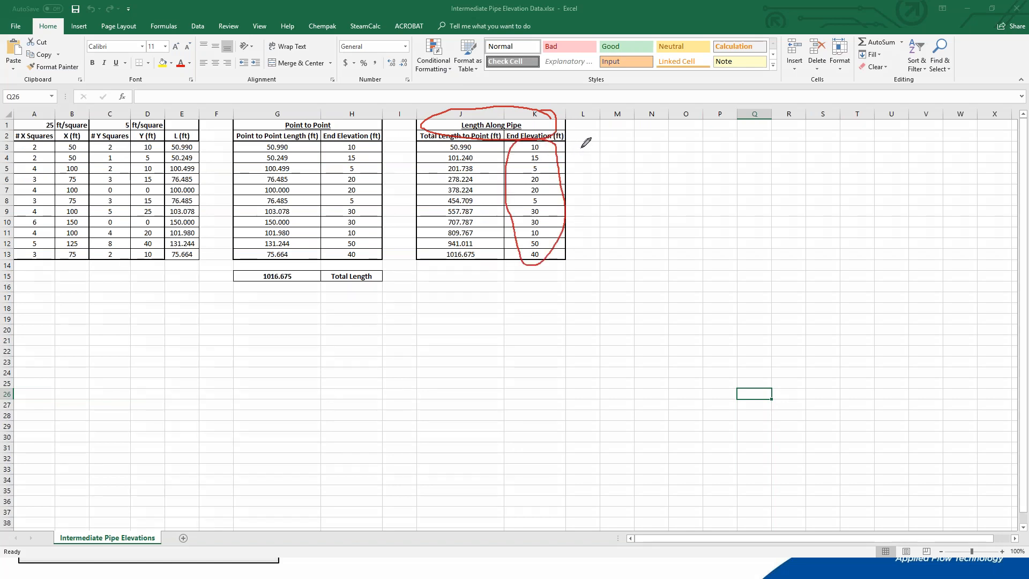
mouse_move(485, 138)
left_mouse_down()
mouse_move(462, 134)
mouse_move(415, 230)
mouse_move(453, 264)
mouse_move(483, 250)
left_mouse_up()
left_click_drag(489, 196, 471, 135)
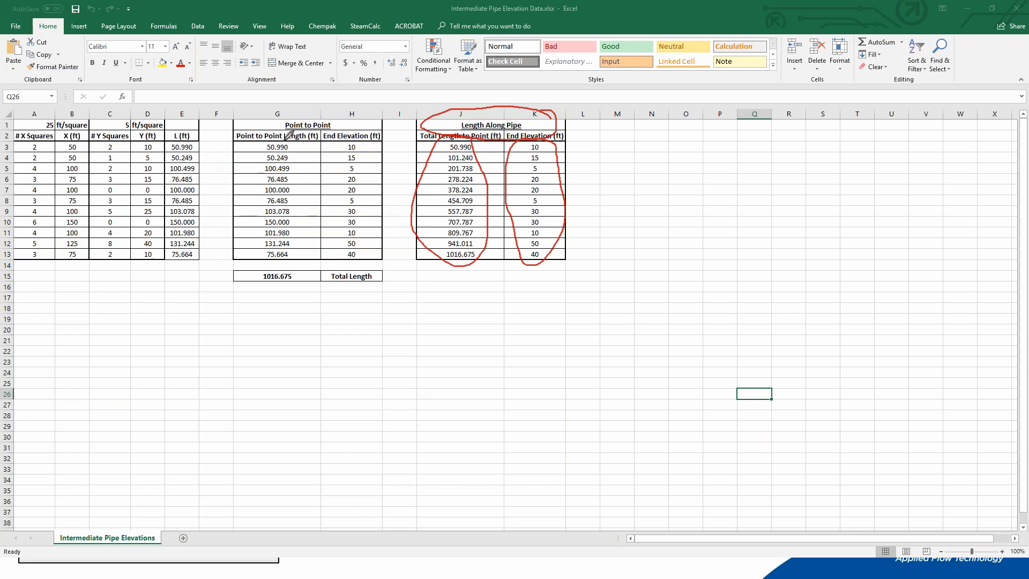
key("Escape")
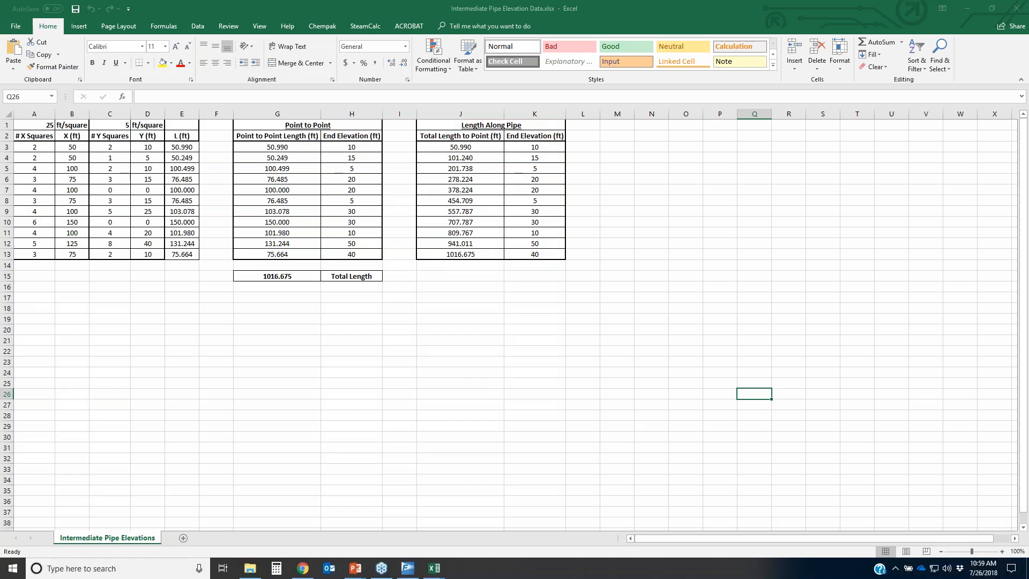
Return to AFT Fathom and discard the edits in pipe P100's properties
mouse_move(436, 568)
left_click(407, 568)
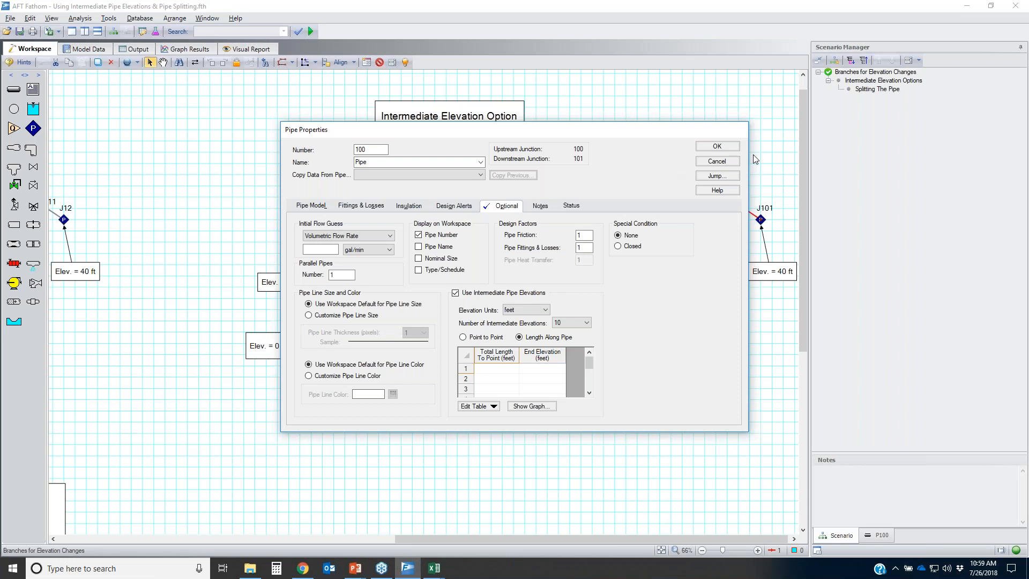
left_click(717, 161)
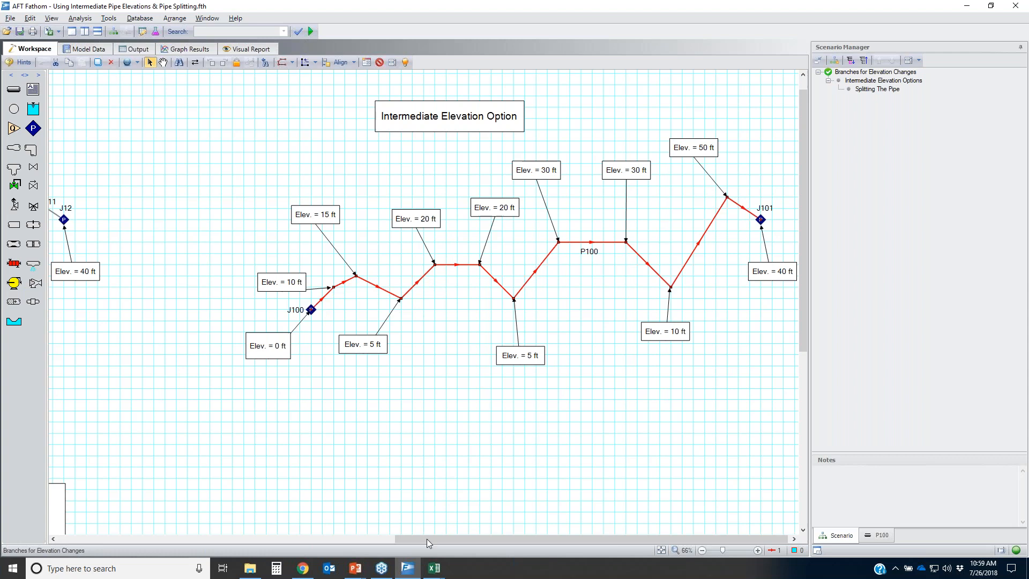
Switch to the Excel elevation workbook, temporarily circle the Point to Point table, and clear the marks
mouse_move(434, 568)
left_click(491, 529)
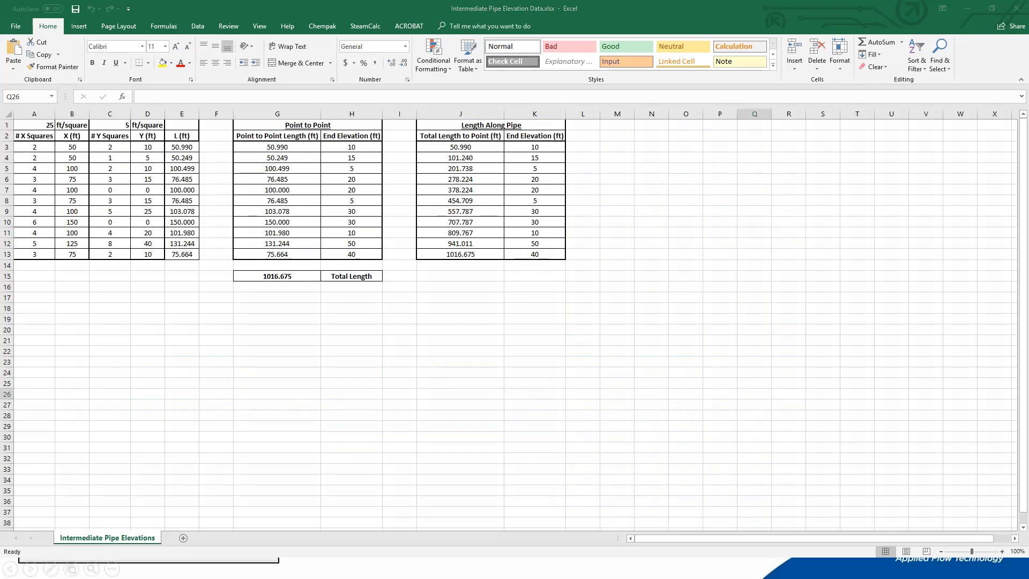
left_click_drag(233, 112, 344, 114)
mouse_move(409, 169)
left_mouse_down()
mouse_move(221, 180)
mouse_move(281, 108)
left_mouse_up()
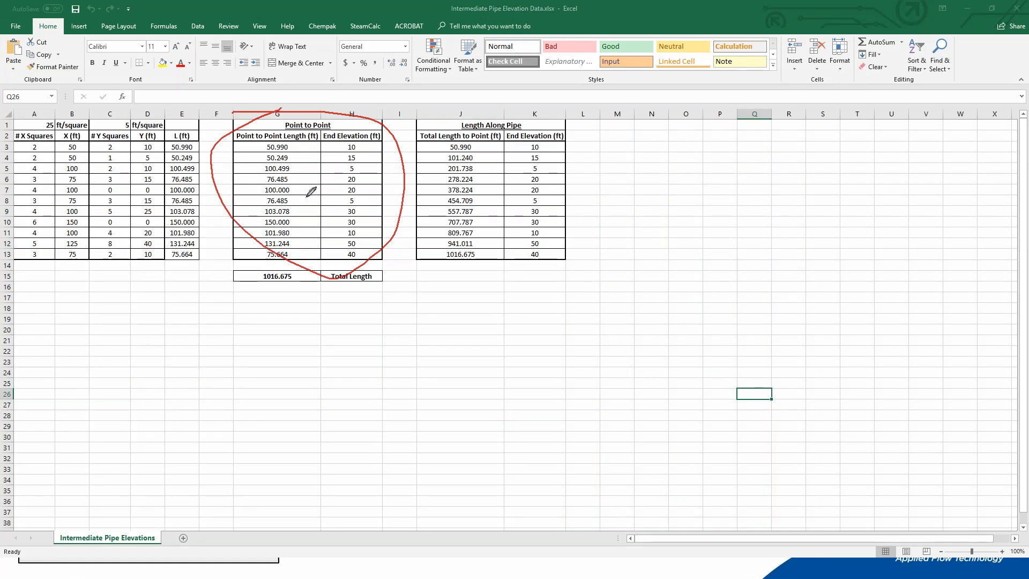
key("Escape")
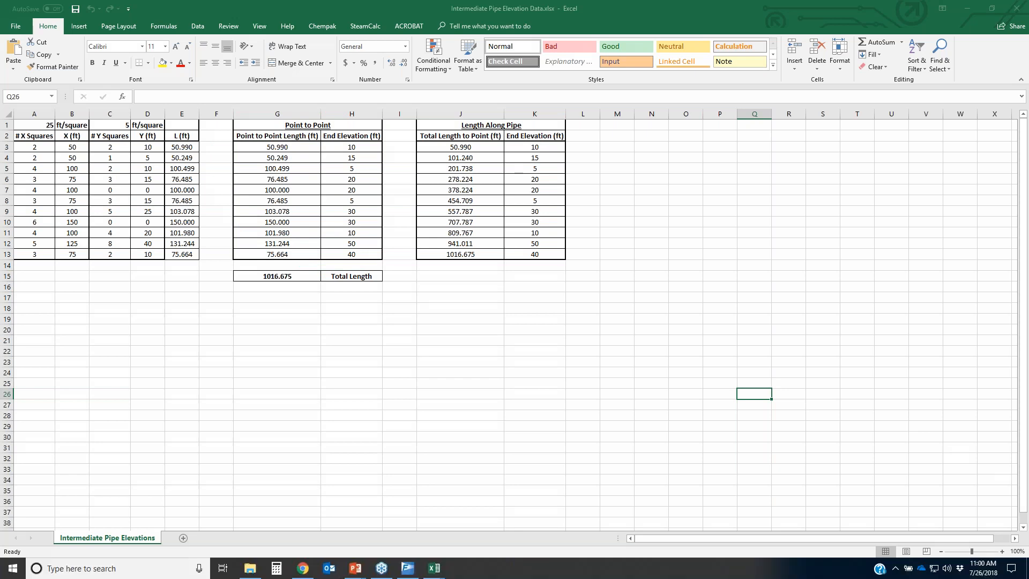
Return to AFT Fathom and review the Point to Point intermediate elevation entries in pipe P100's optional properties
left_click(407, 568)
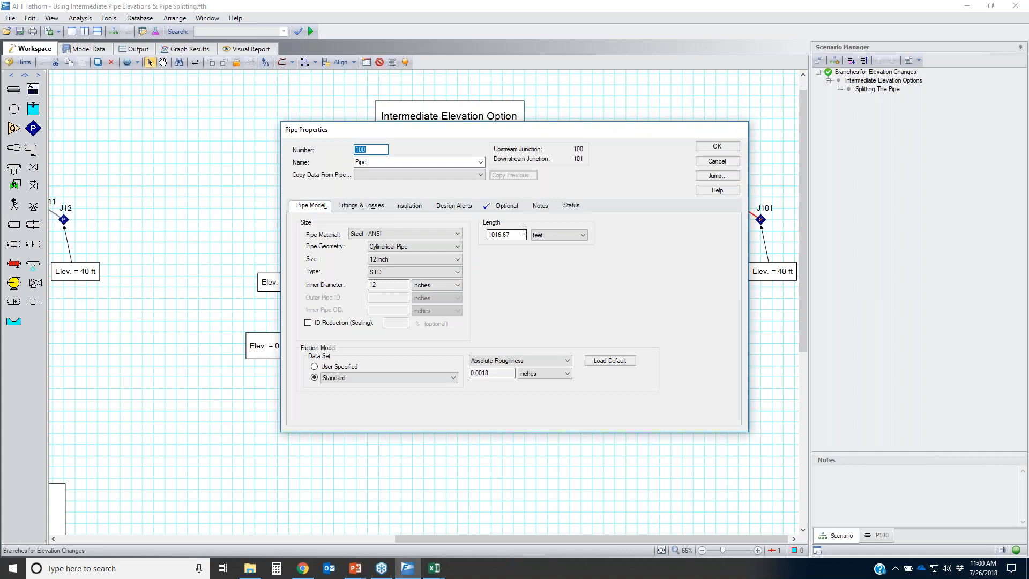
left_click(504, 207)
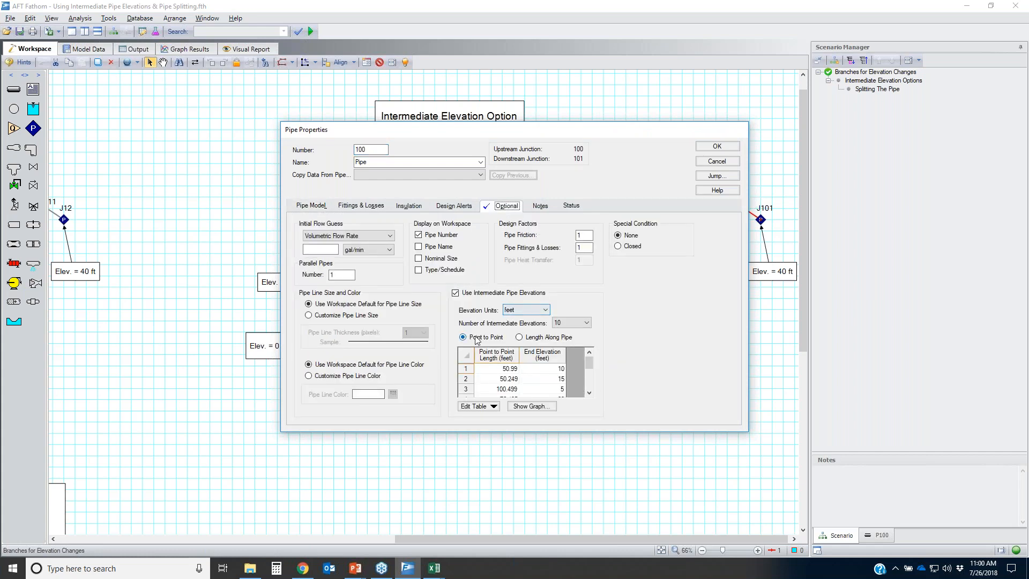
left_click(568, 323)
left_click(628, 328)
left_click_drag(590, 363, 590, 382)
Switch to the Excel elevation workbook and select the Point to Point lengths and end elevations in G3:H13
left_click(436, 571)
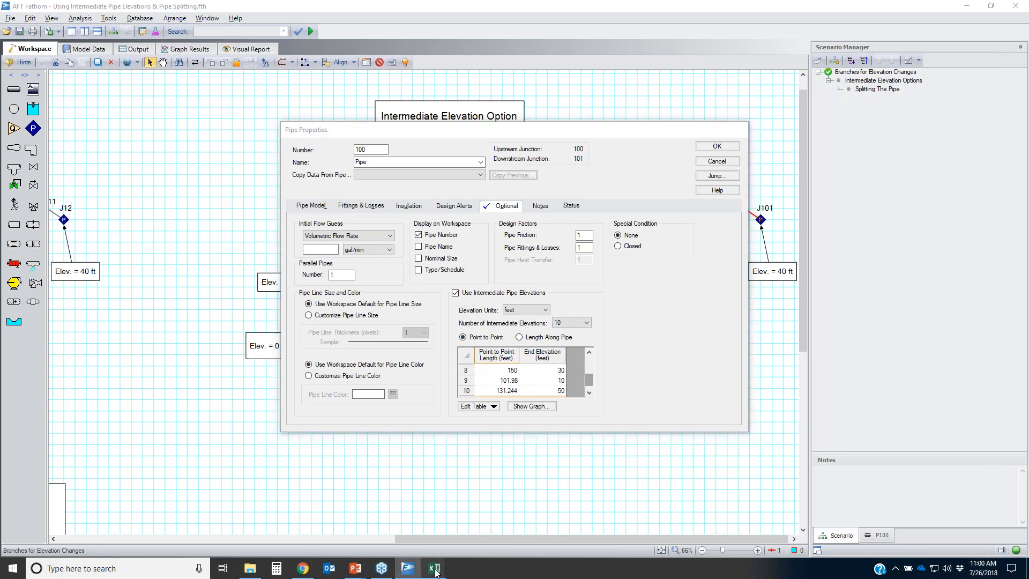
left_click(469, 541)
left_click(274, 146)
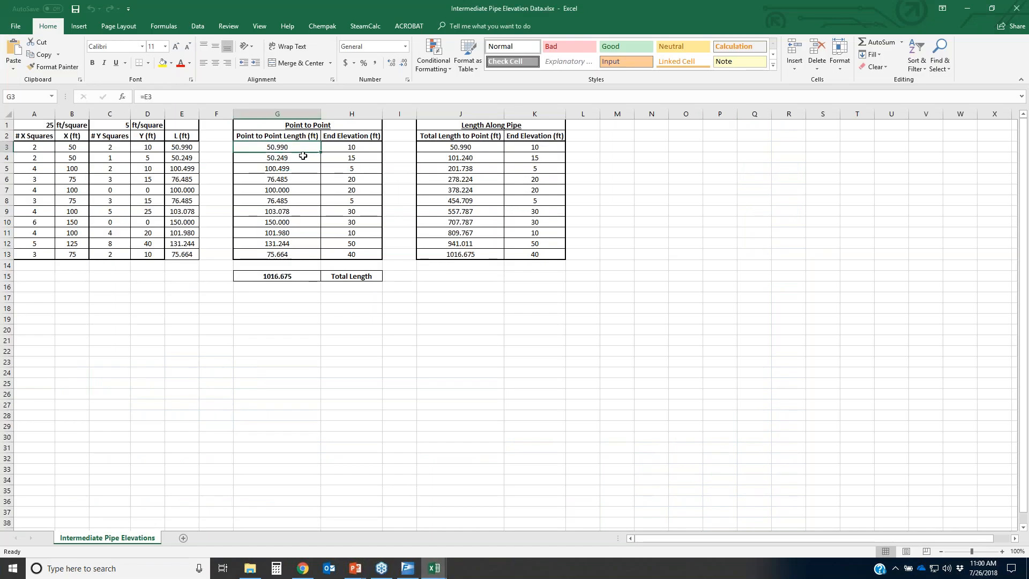
left_click_drag(303, 155, 361, 251)
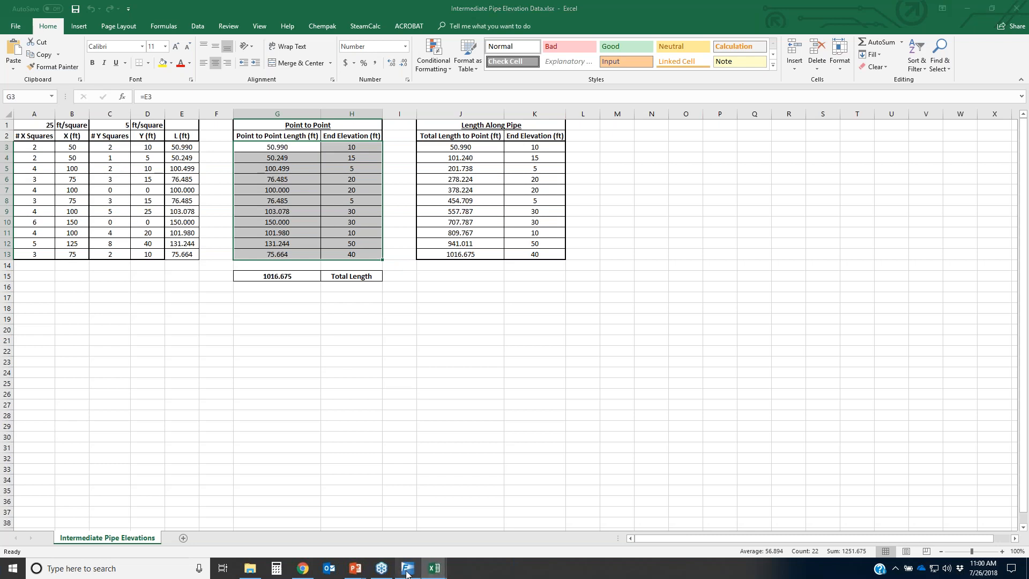
Return to AFT Fathom, view the graph of pipe P100's elevation along its length, and leave the pipe properties without saving changes
left_click(406, 572)
left_click_drag(592, 381, 590, 351)
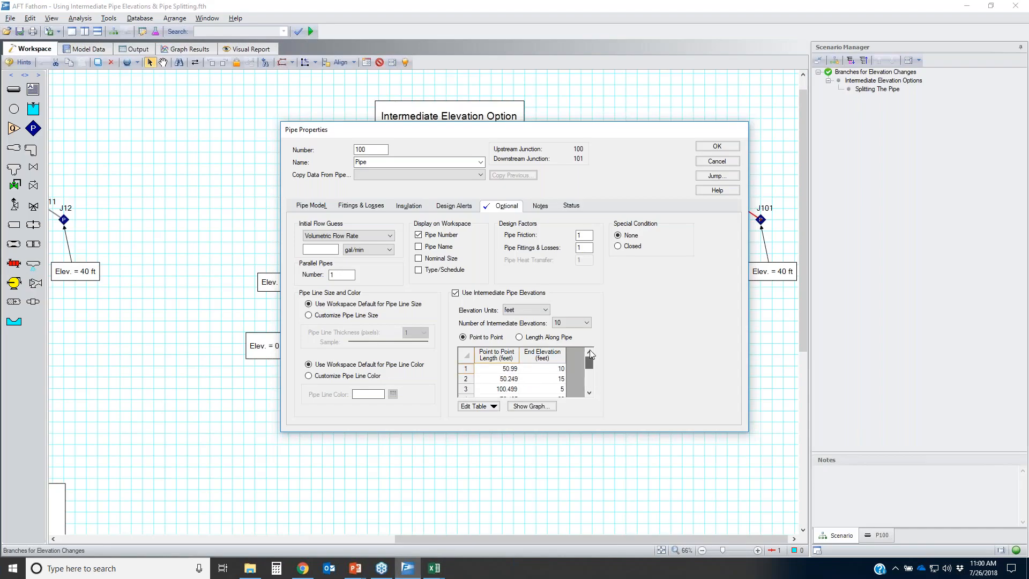
left_click(535, 406)
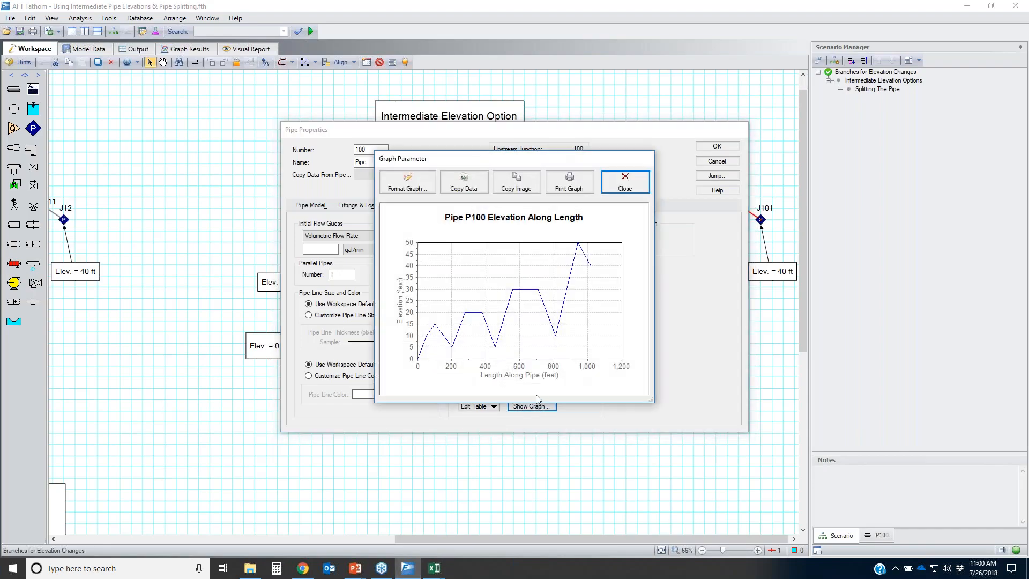
left_click(625, 182)
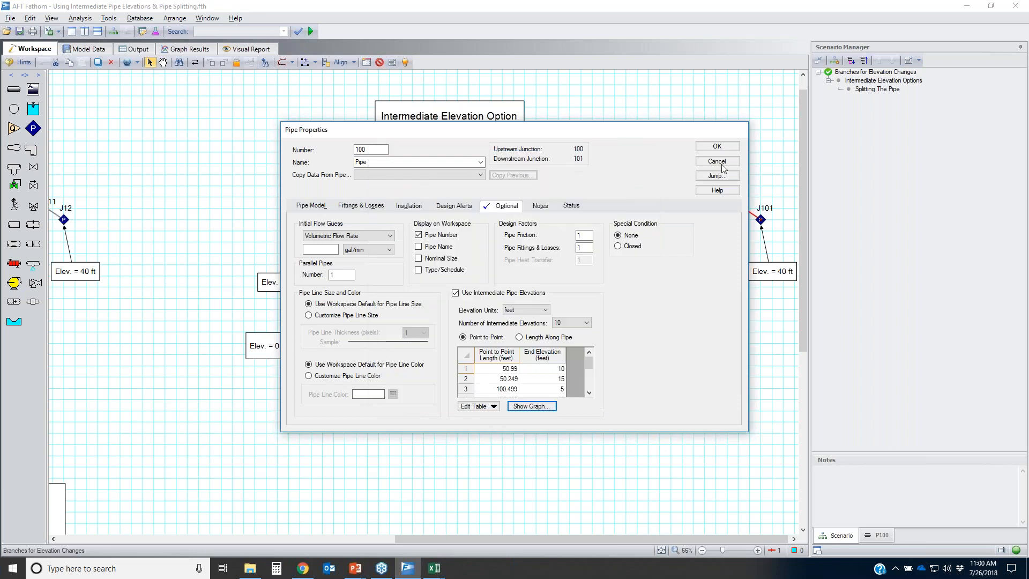
left_click(716, 161)
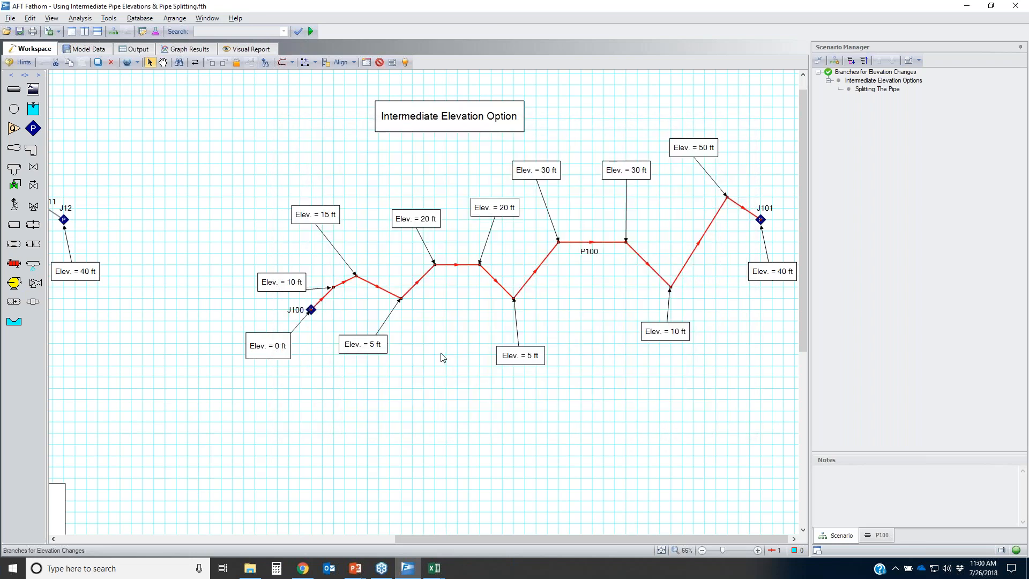
Switch to Excel, highlight the Length Along Pipe table and the Point to Point table in turn, and minimize the workbook
left_click(438, 576)
left_click(466, 542)
left_click_drag(477, 124, 535, 262)
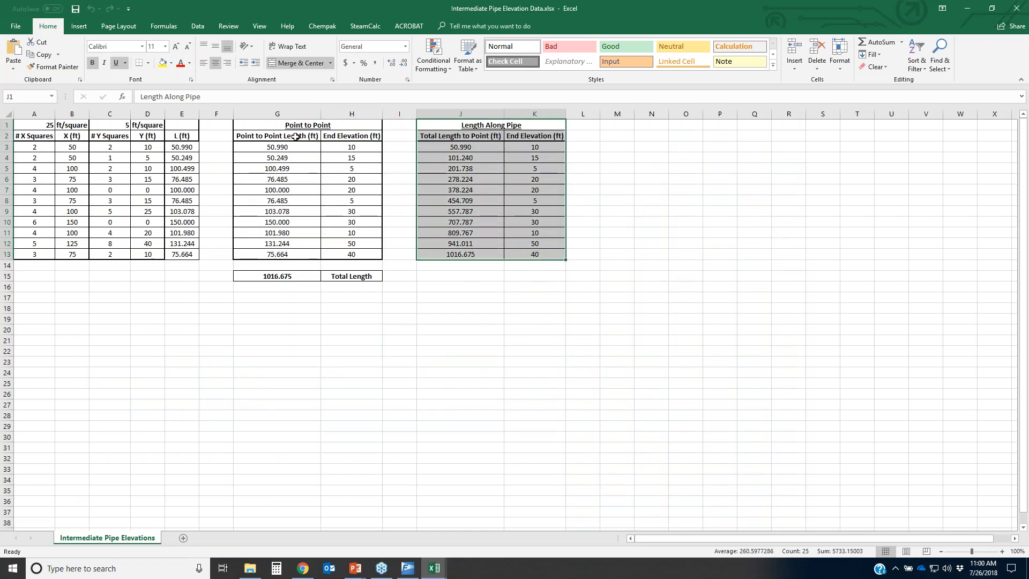
left_click_drag(284, 123, 354, 254)
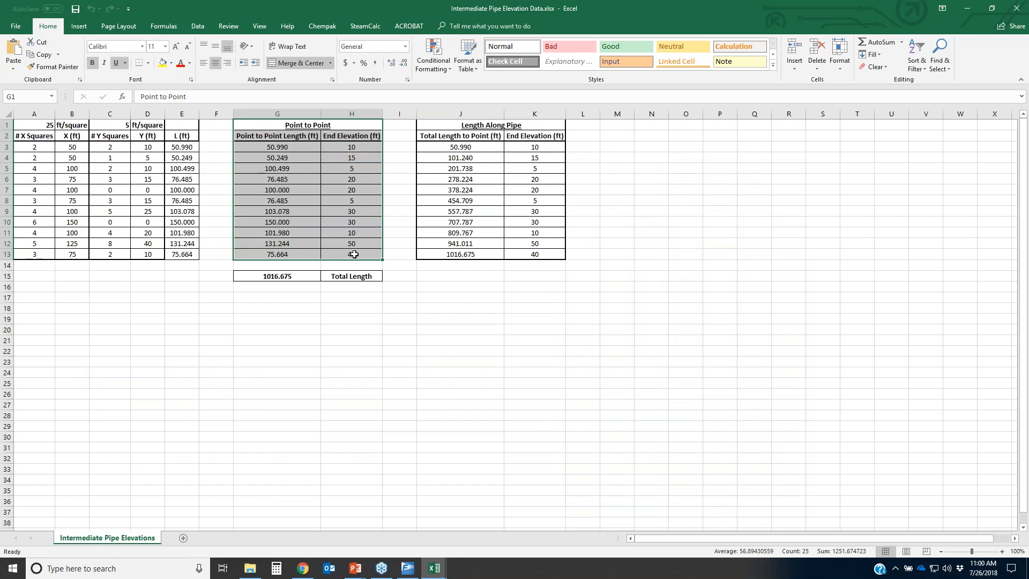
left_click(976, 16)
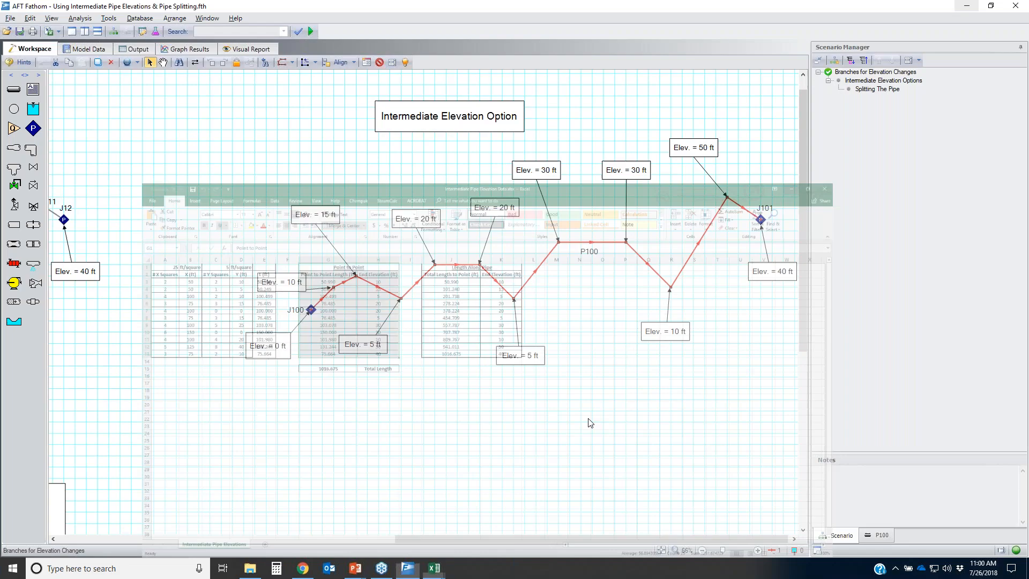
Switch to the PowerPoint slide show and reveal the Place Junction on Pipe illustration on the Piping New Features slide
mouse_move(358, 567)
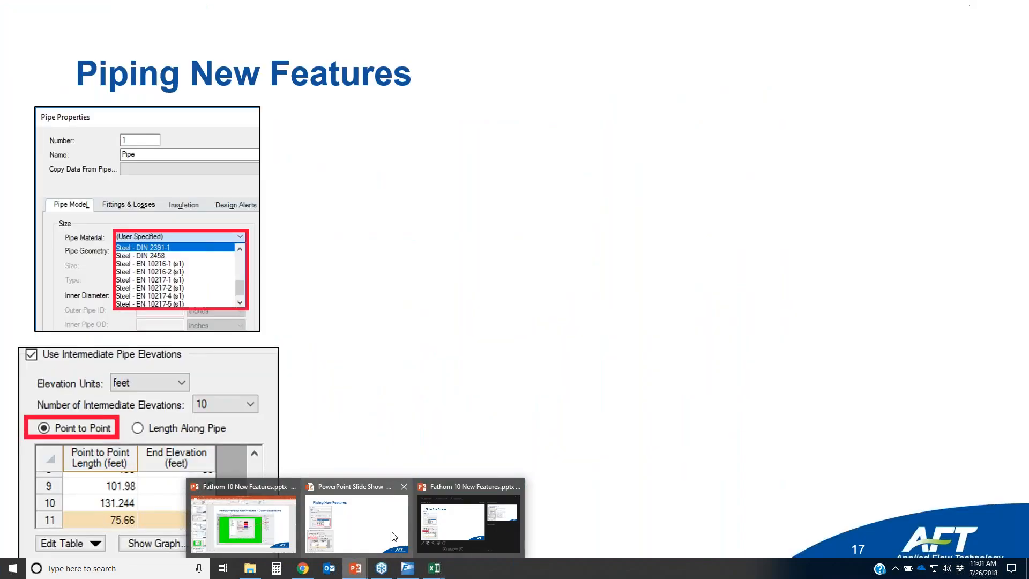
left_click(394, 536)
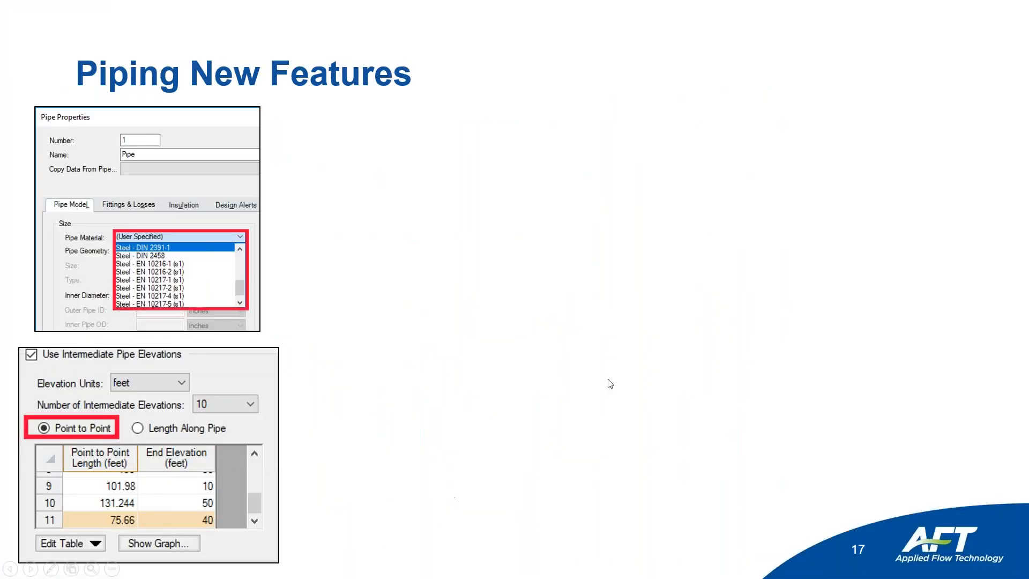
left_click(682, 391)
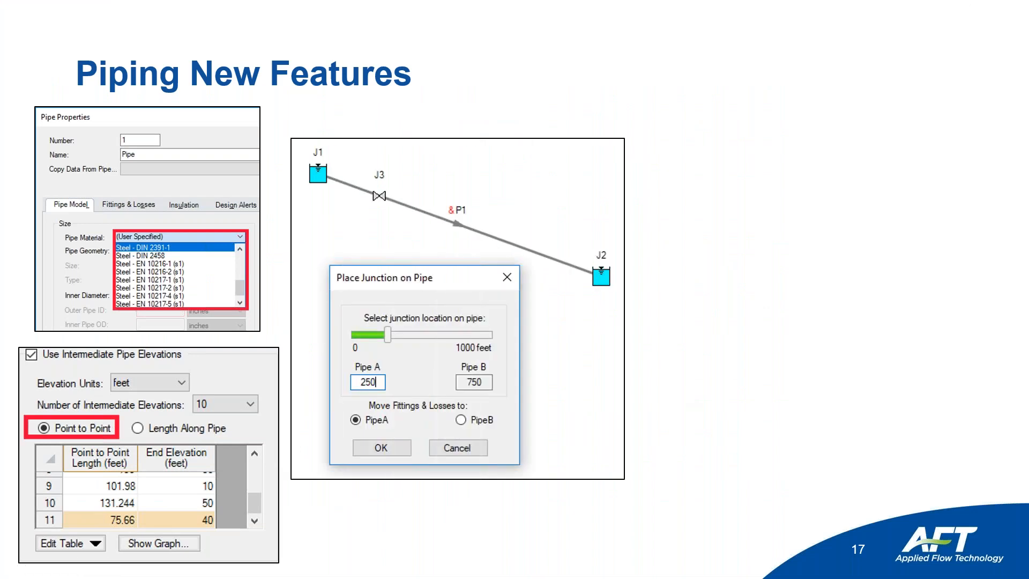
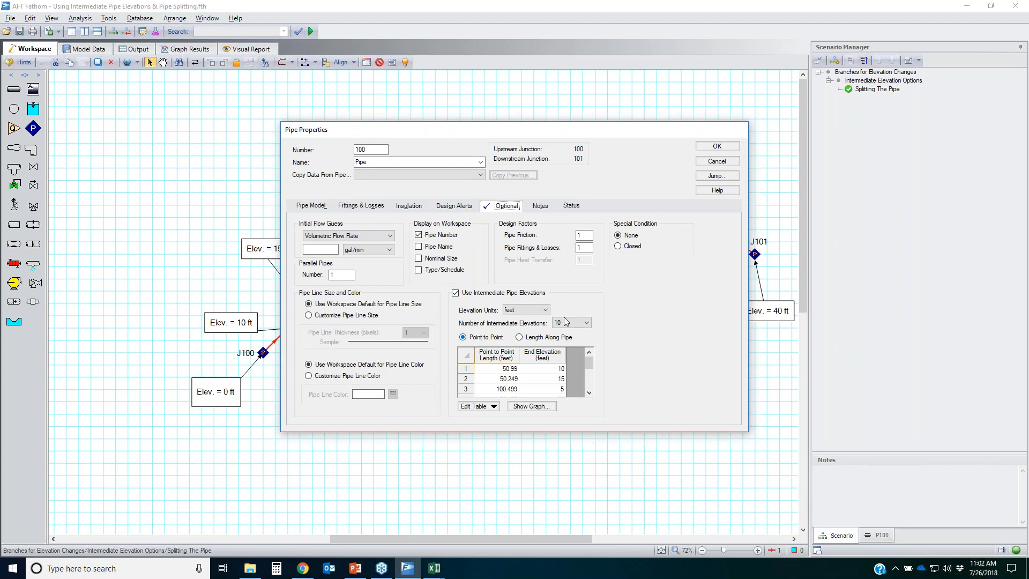
Accept pipe P100's properties, and review pipe P200's intermediate elevation settings without changing them
left_click(715, 146)
left_click_drag(705, 470, 696, 196)
double_click(558, 395)
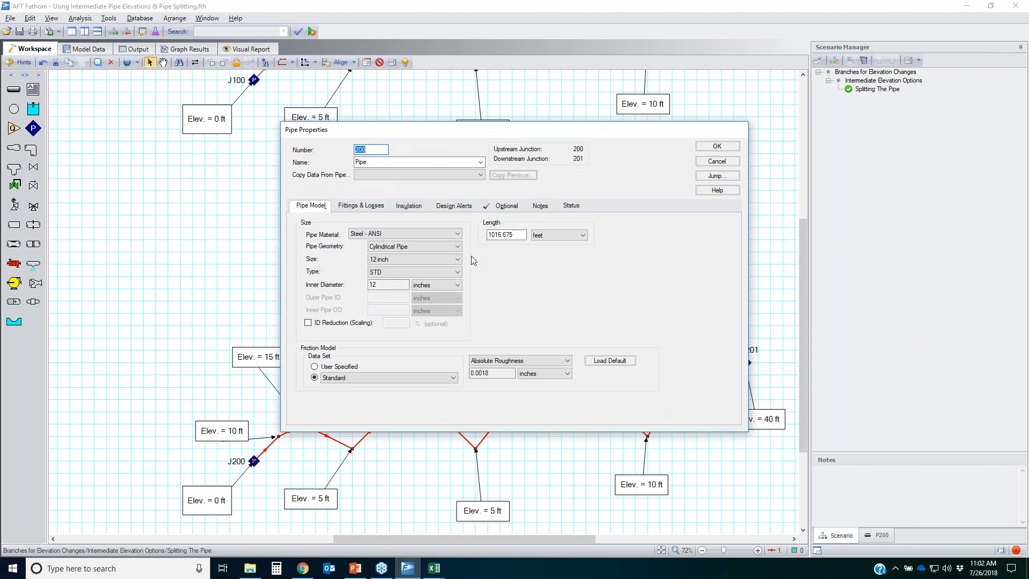
left_click(500, 209)
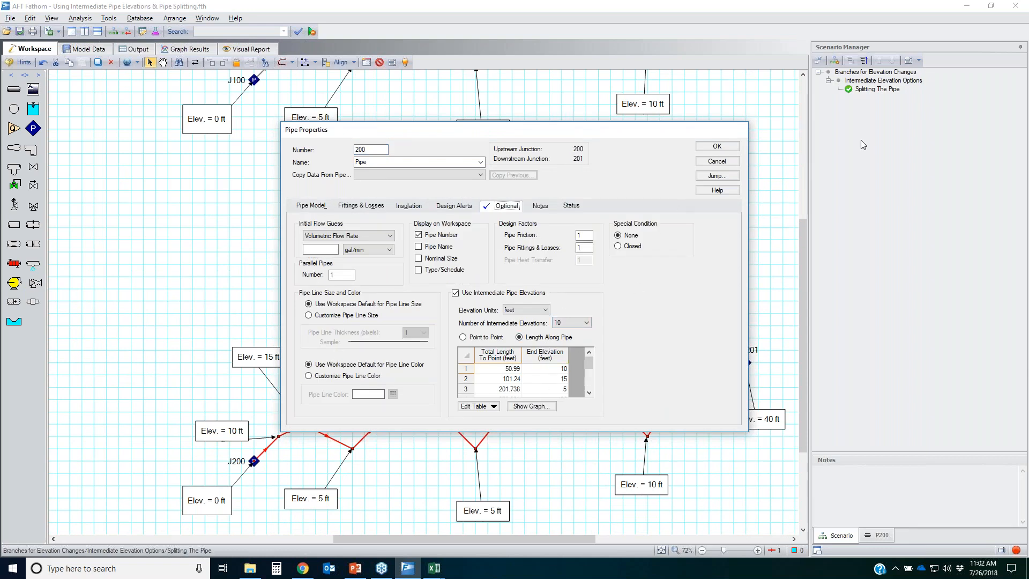
left_click(719, 162)
left_click(601, 452)
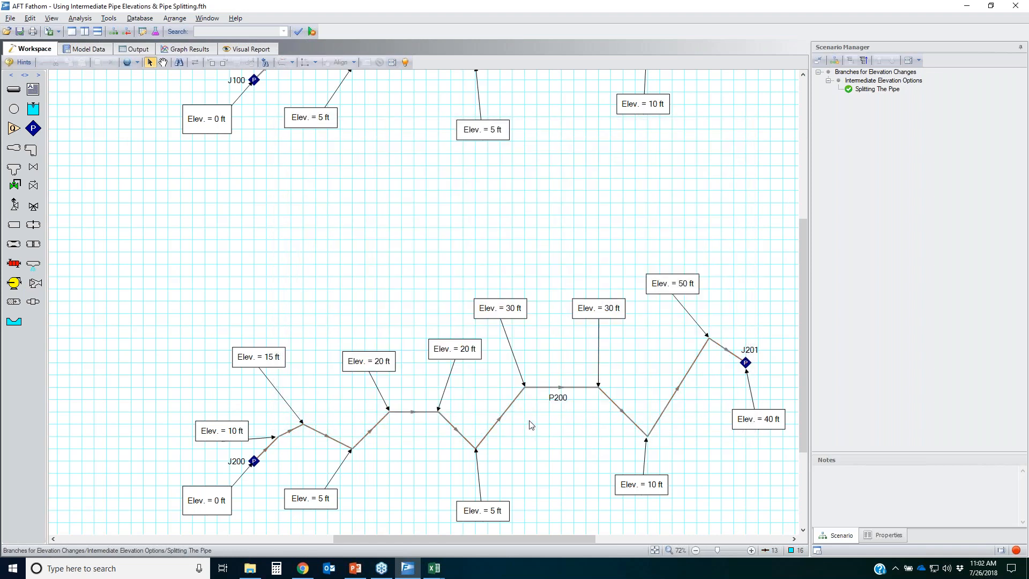
Split pipe P200 by placing a control valve junction on it, with Pipe A's length set to 972.5 feet
left_click_drag(588, 195, 524, 246)
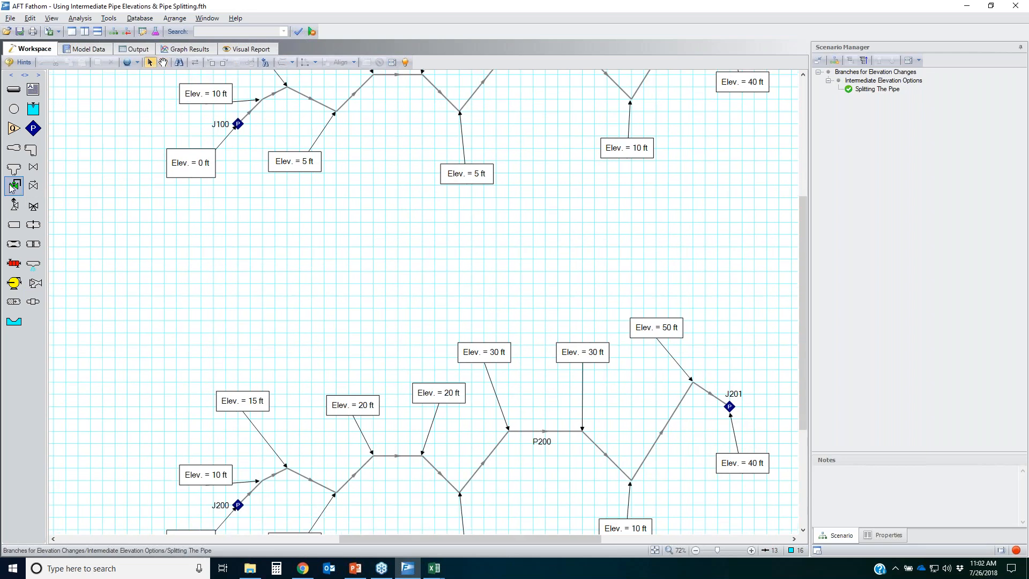
left_click_drag(14, 186, 548, 432)
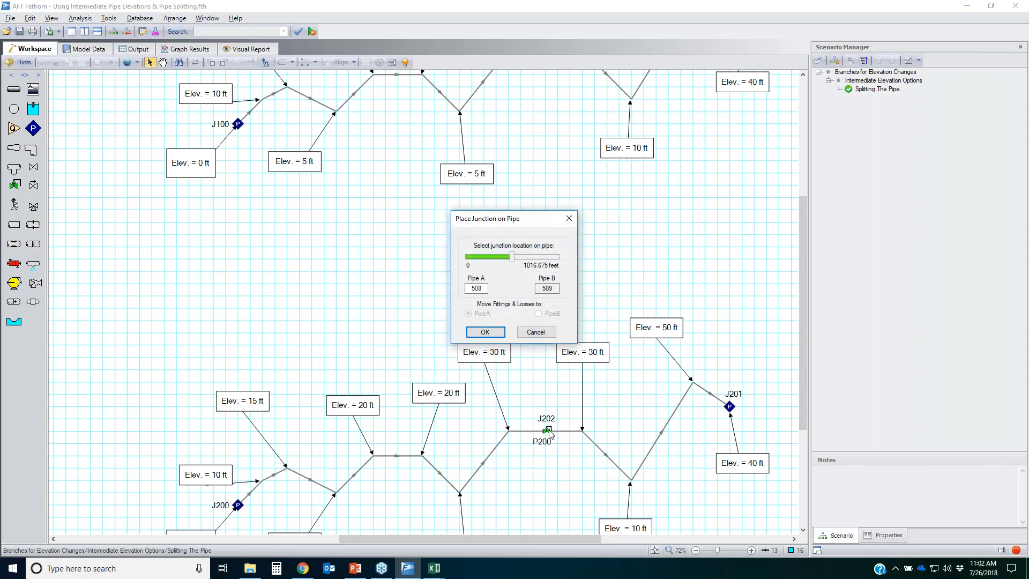
mouse_move(512, 257)
left_mouse_down()
mouse_move(544, 259)
mouse_move(473, 259)
mouse_move(558, 258)
mouse_move(486, 260)
mouse_move(529, 261)
left_mouse_up()
type("972")
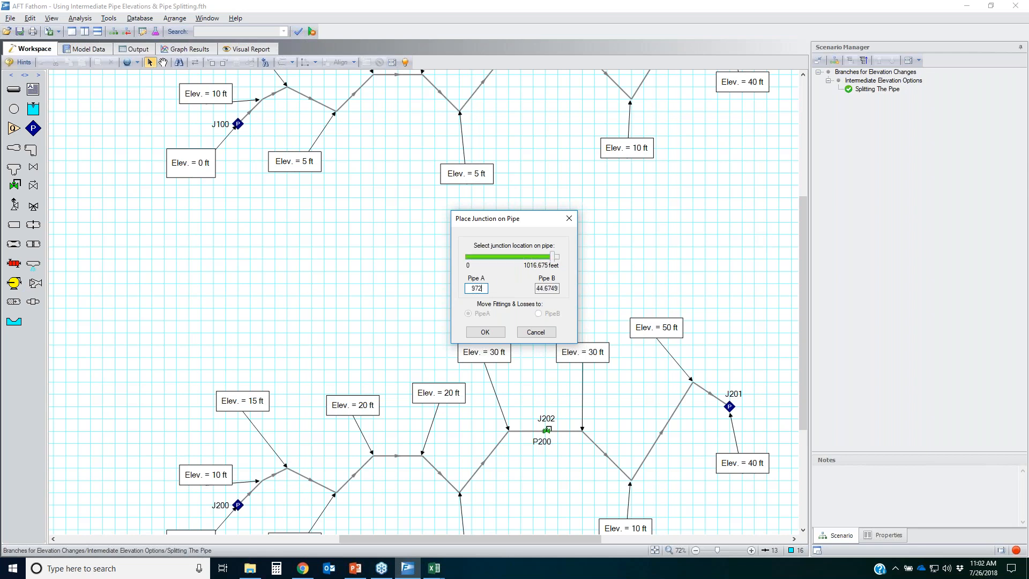
type(".5")
left_click(484, 332)
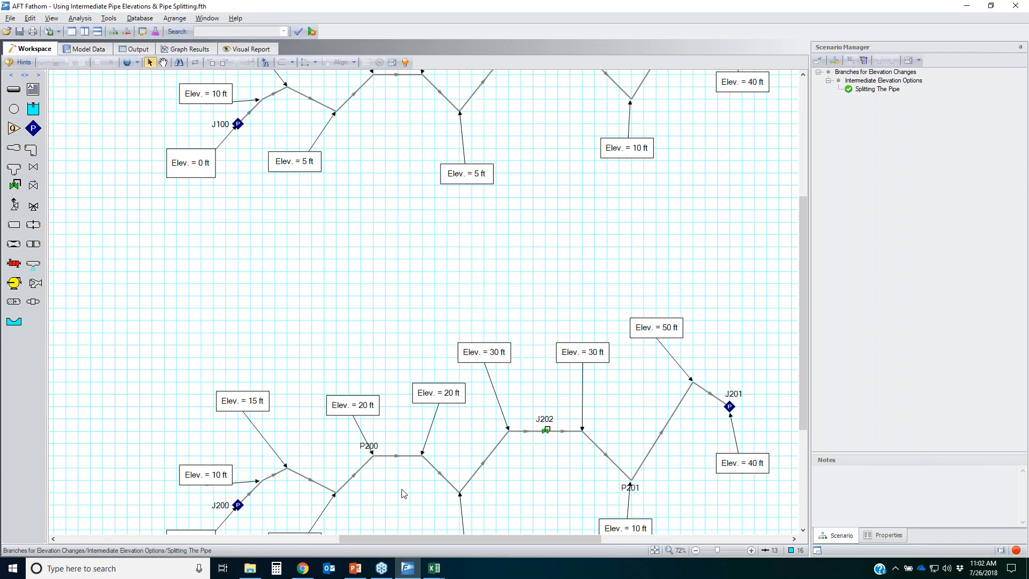
Check the elevation-along-length graph of the shortened pipe P200, and leave its properties without changes
left_click(395, 456)
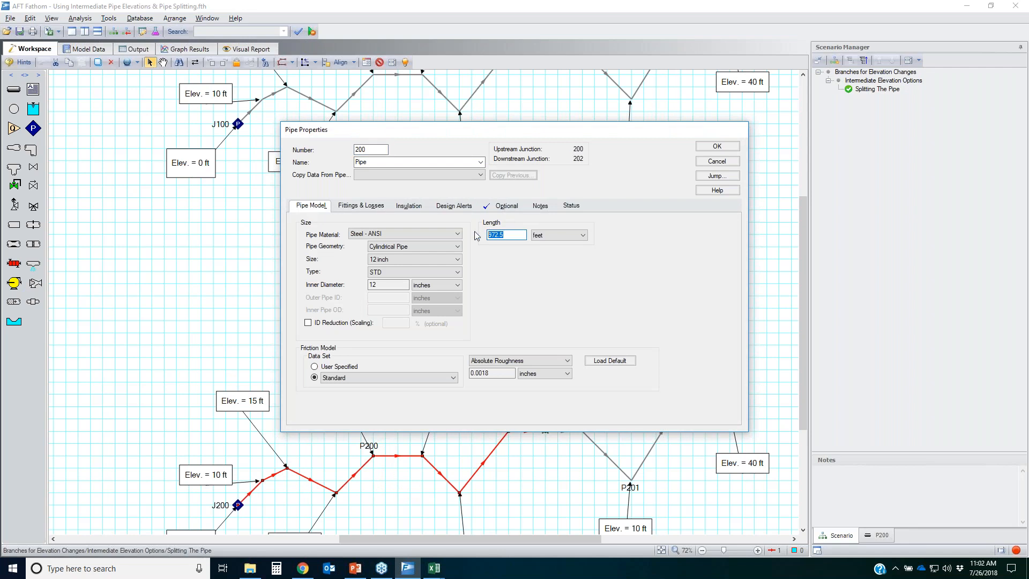
left_click(508, 207)
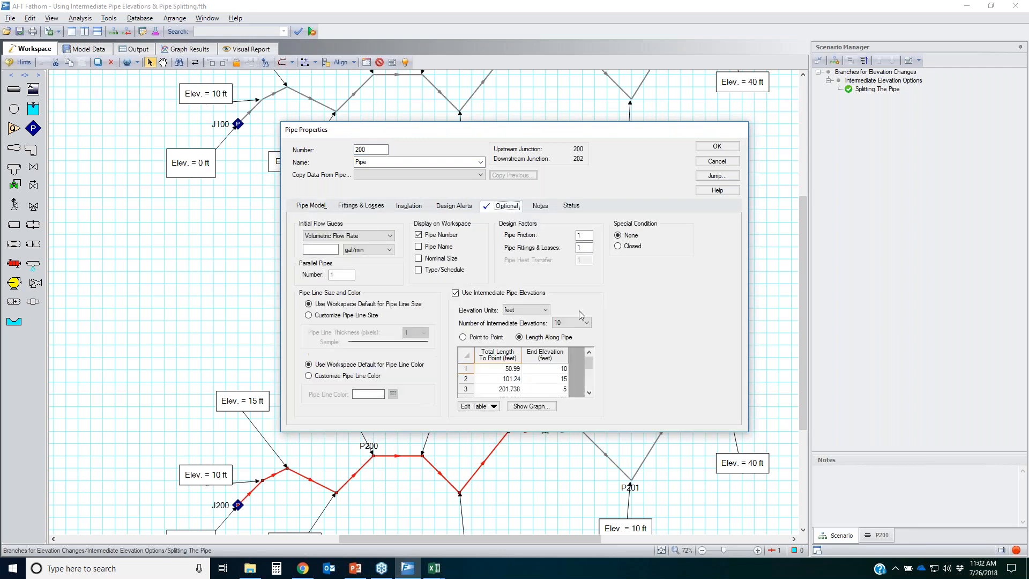
left_click(545, 405)
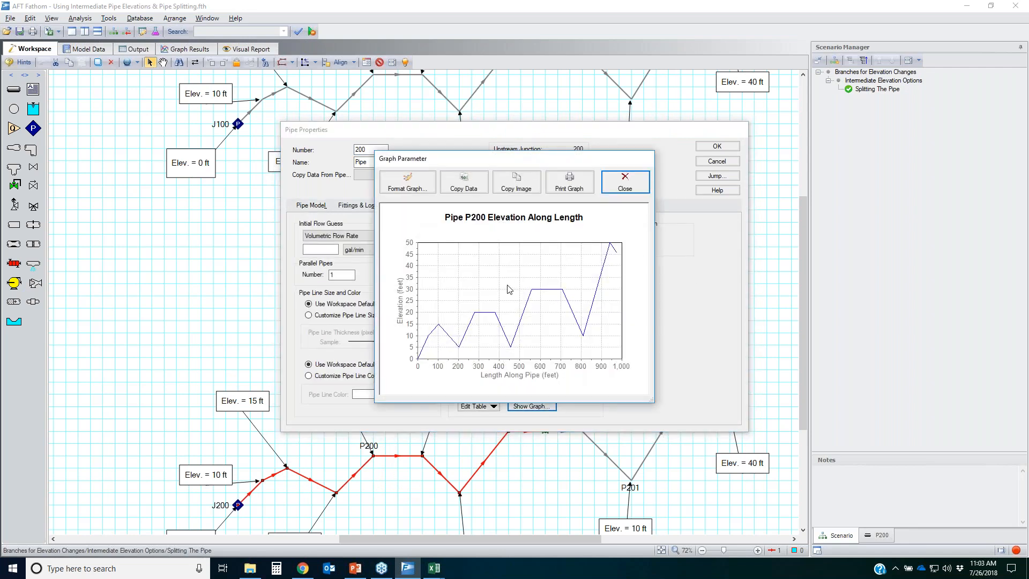
left_click(623, 182)
left_click(717, 160)
Inspect the intermediate elevation settings of the new pipe P201 downstream of the valve, and leave without changes
left_click(672, 416)
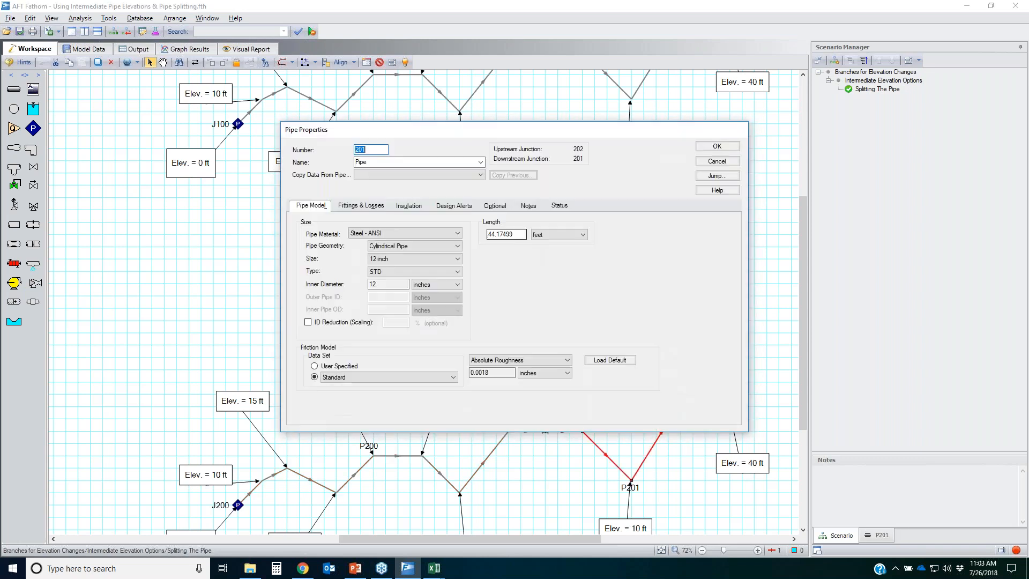
left_click(495, 205)
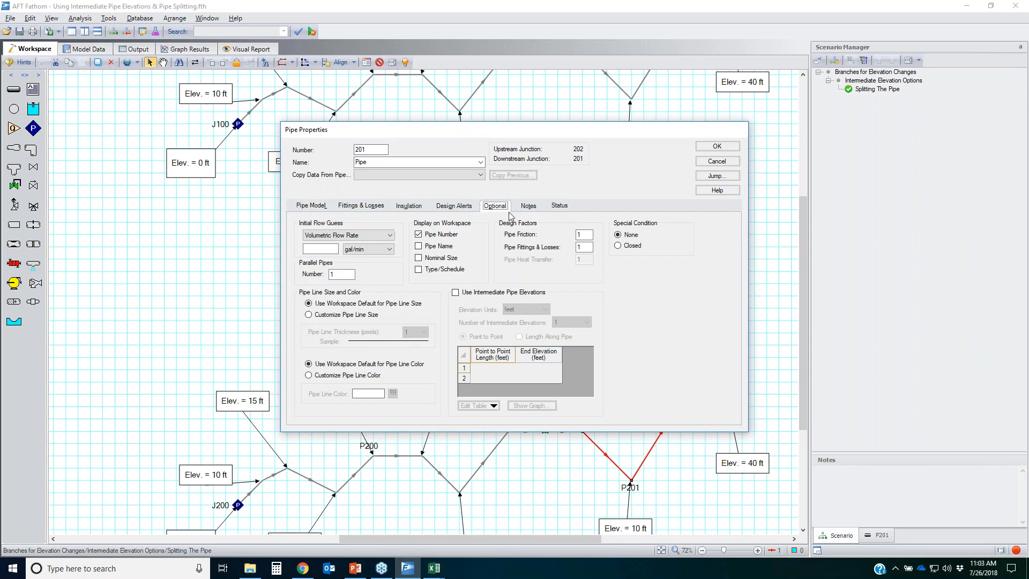
left_click(716, 161)
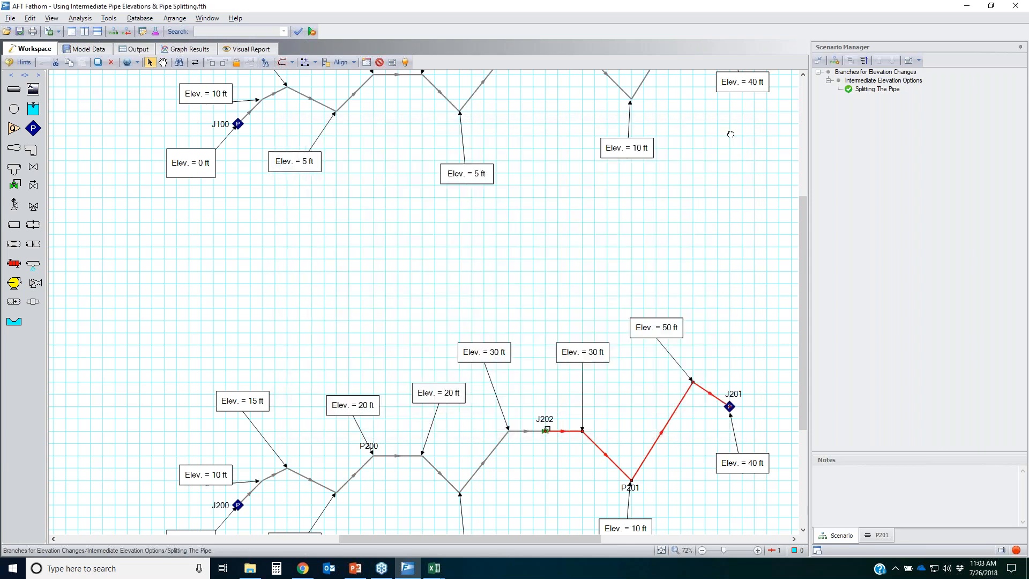
View pipe P100 in the upper model, check the Piping New Features slide in PowerPoint, and return to AFT Fathom
scroll(670, 305, "up", 4)
left_click(500, 250)
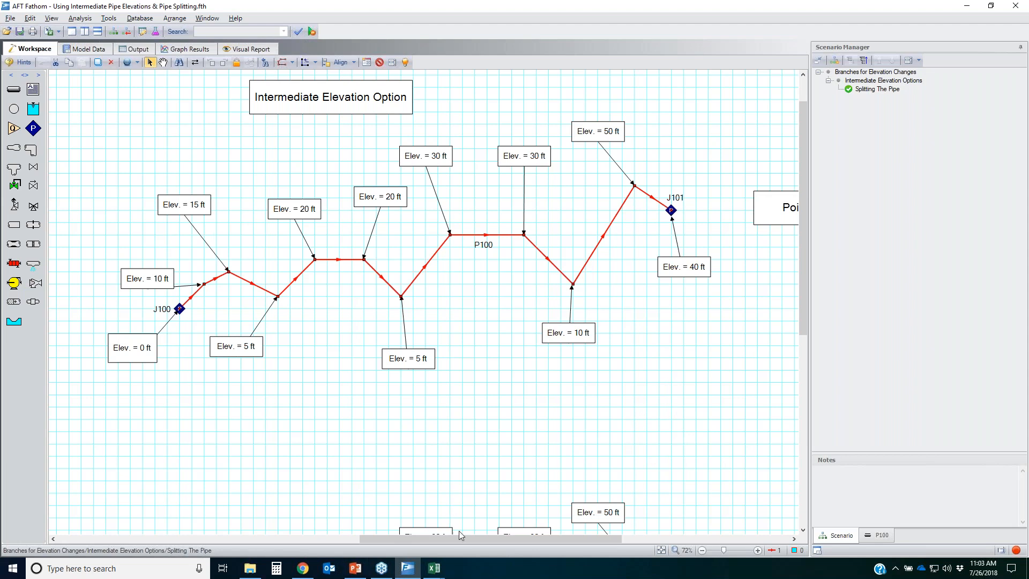
left_click(410, 572)
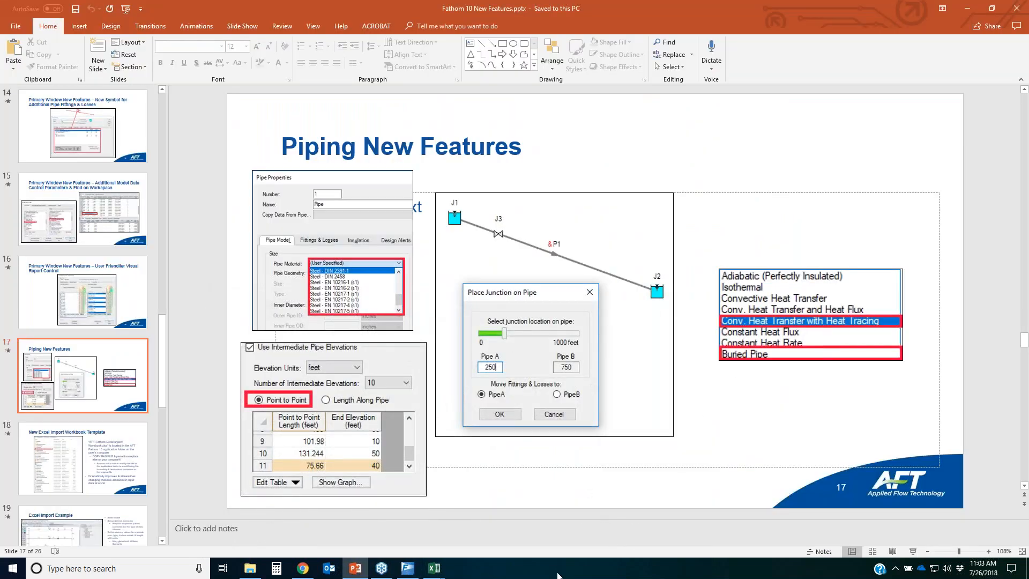
left_click(407, 568)
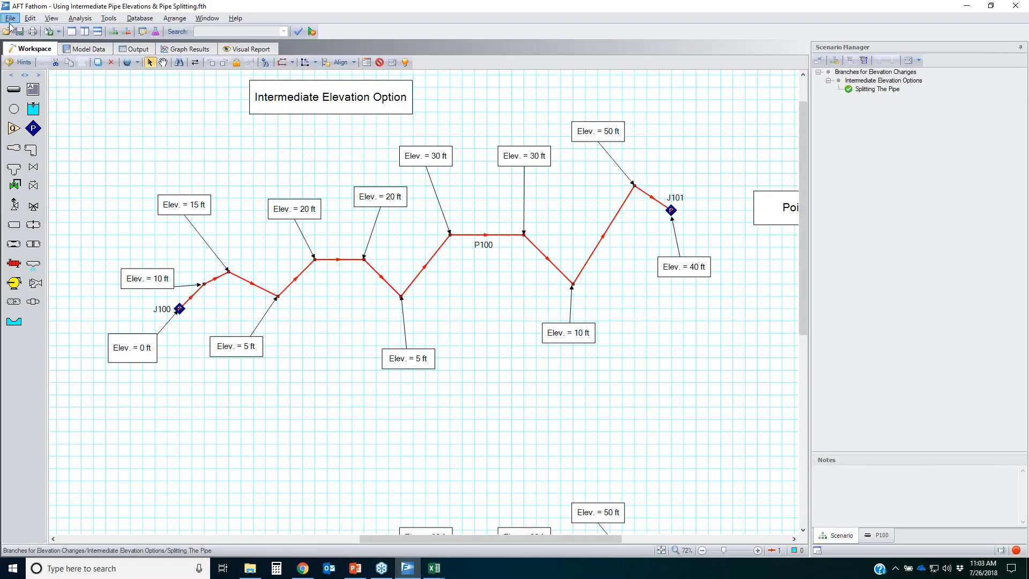
Open the Heat Transfer.fth model and allow the required GSC module to be activated
left_click(8, 31)
left_click(553, 322)
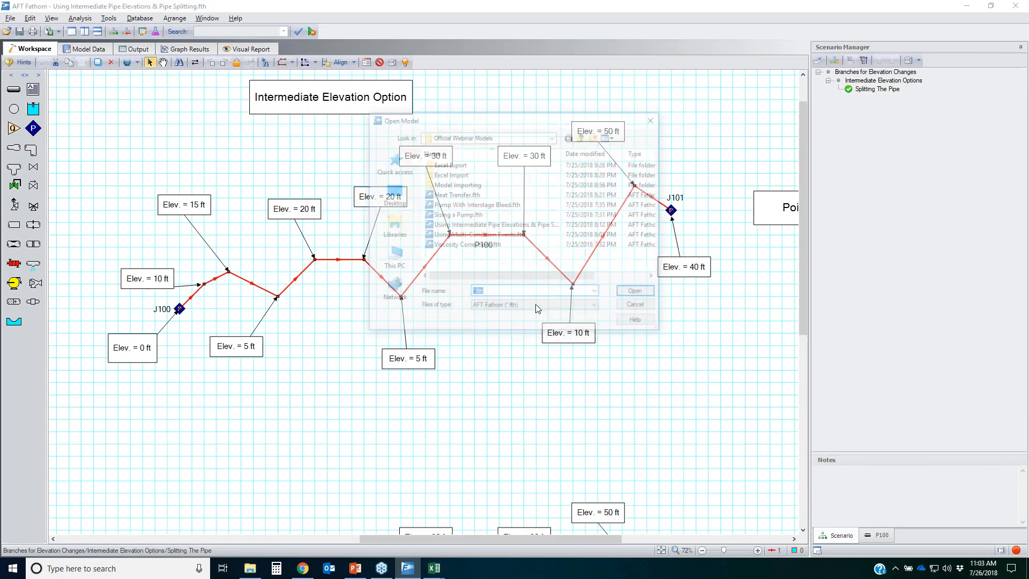
double_click(460, 195)
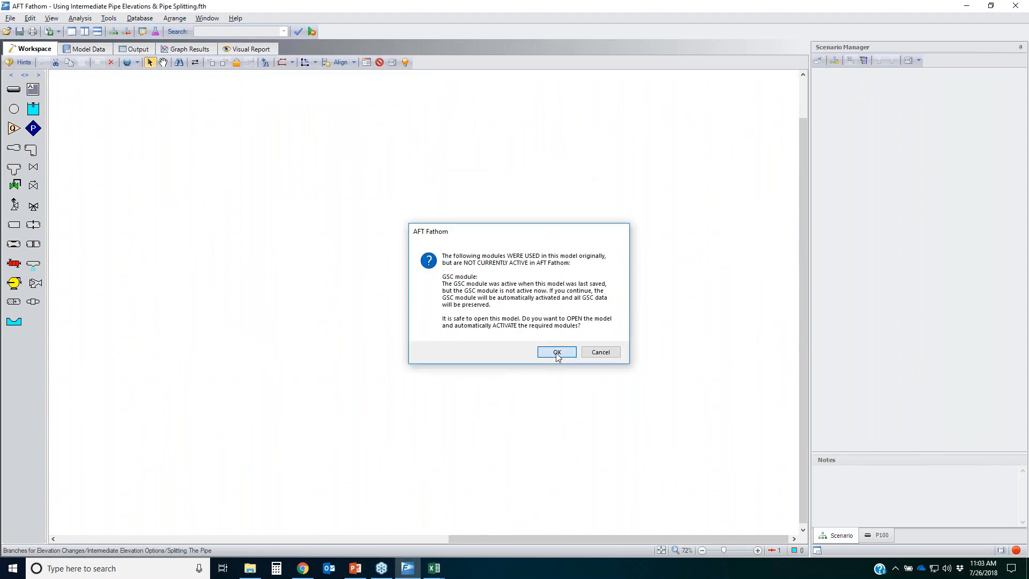
left_click(557, 352)
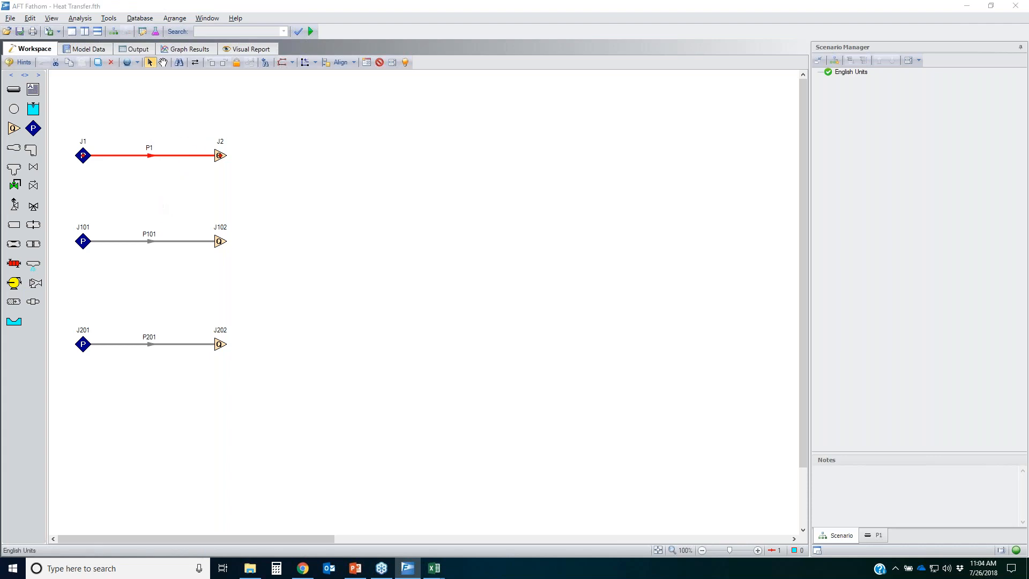
Try the Conv. Heat Transfer with Heat Tracing model on pipe P1, view the other model options, and discard the change
left_click(426, 206)
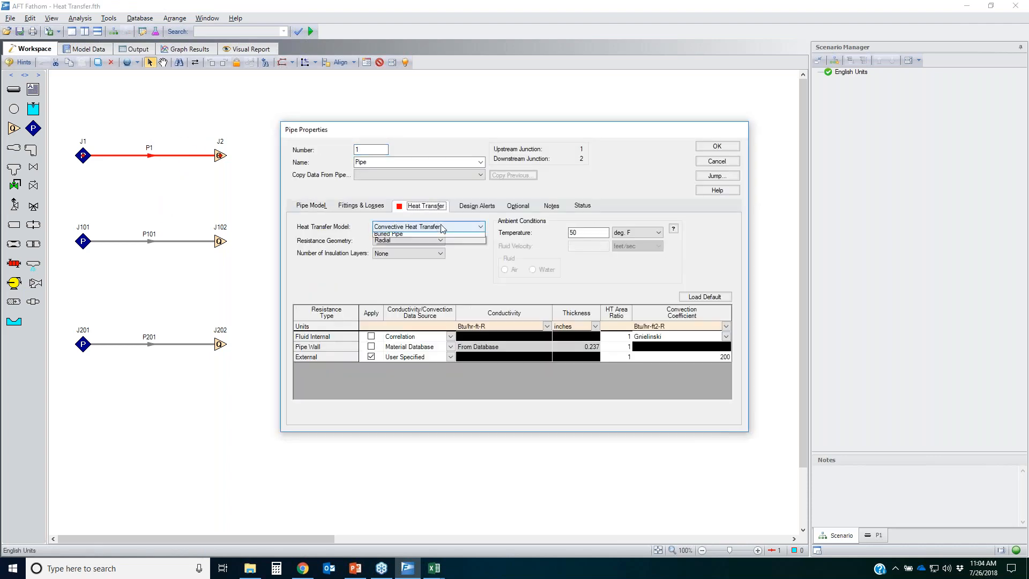
left_click(442, 227)
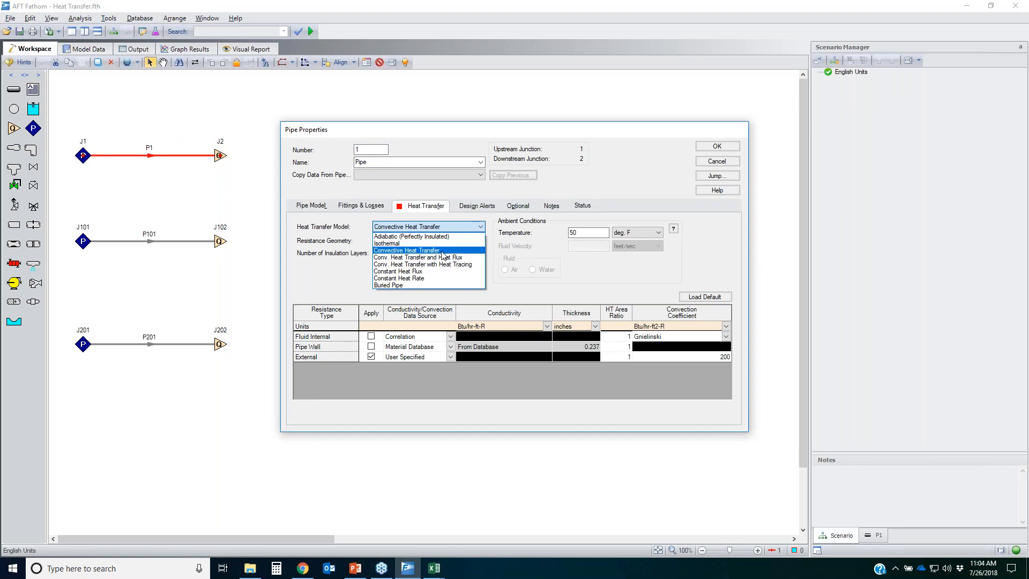
left_click(478, 265)
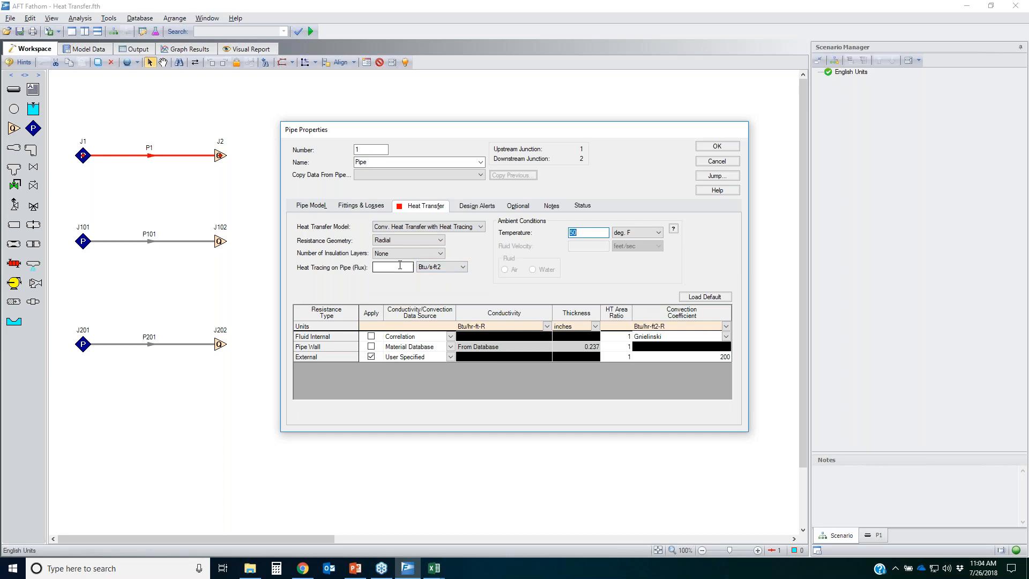
left_click(398, 267)
left_click(419, 227)
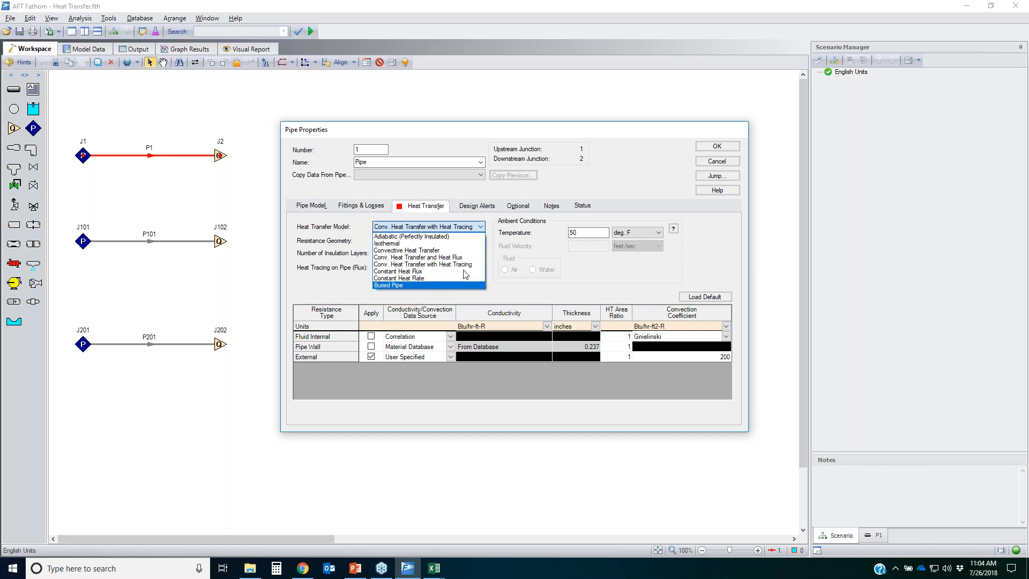
left_click(723, 162)
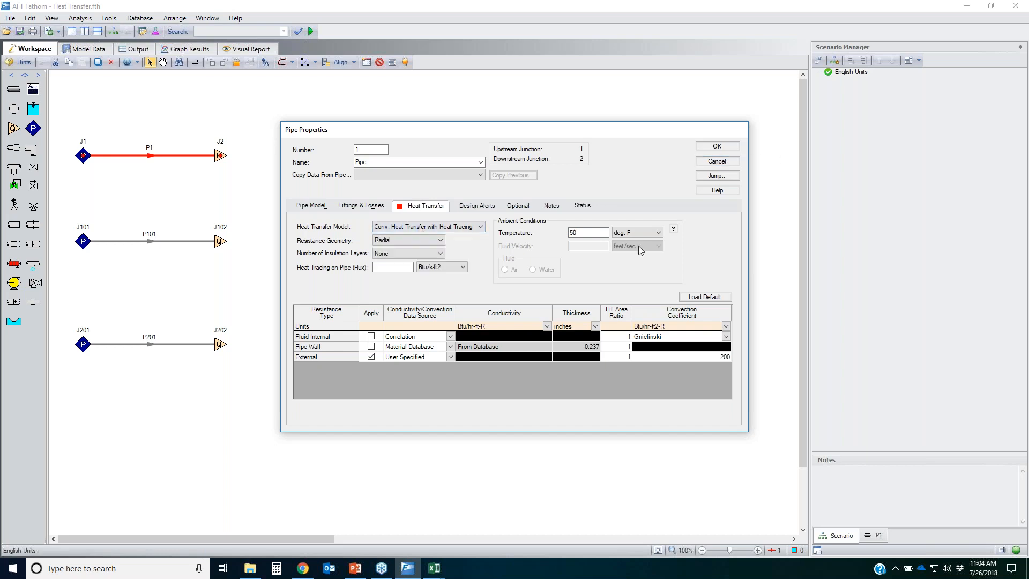
left_click(717, 161)
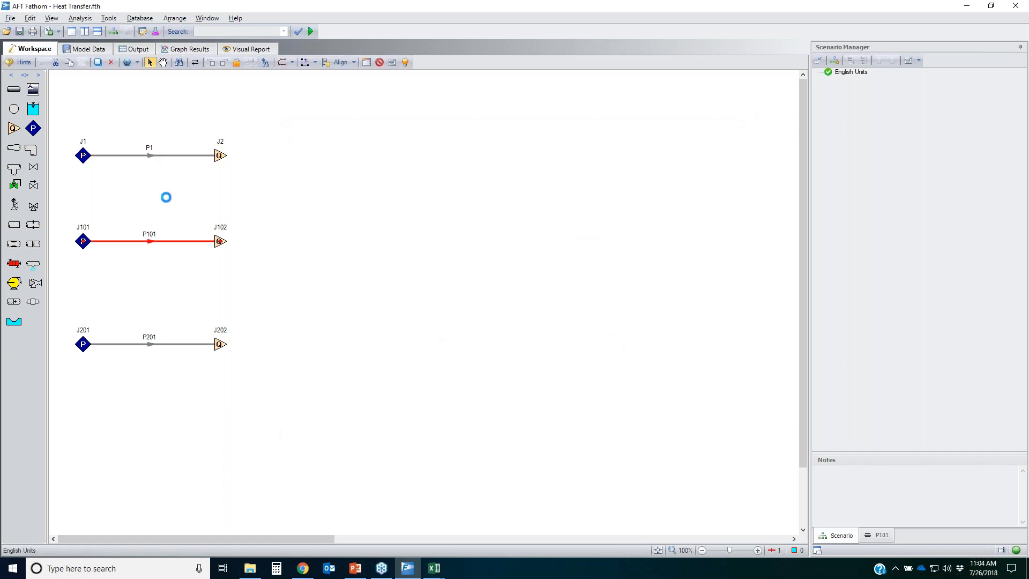
Try a User Specified data source for the external resistance of pipe P101 under Convective Heat Transfer, and discard the change
left_click(422, 206)
left_click(439, 229)
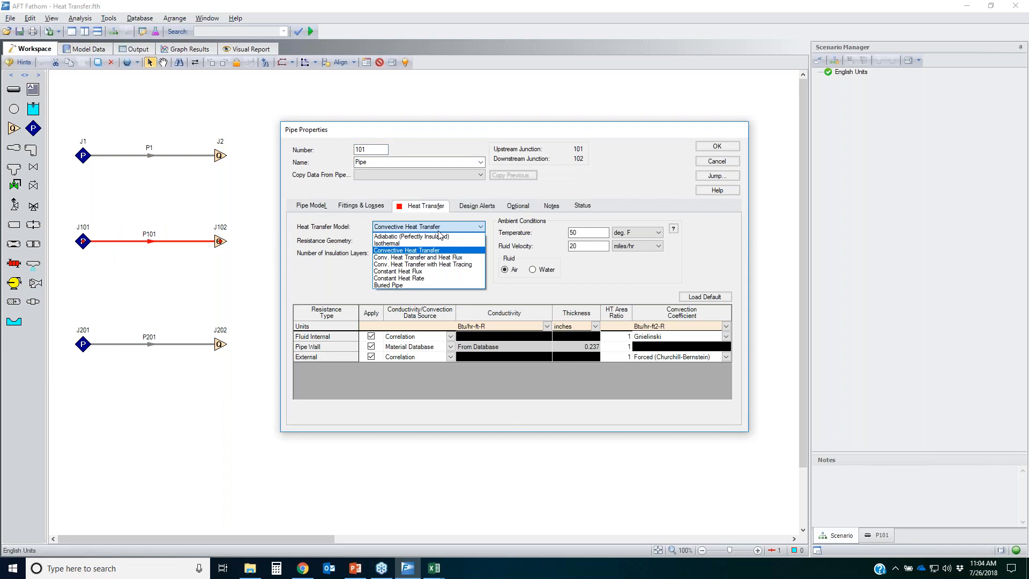
left_click(438, 251)
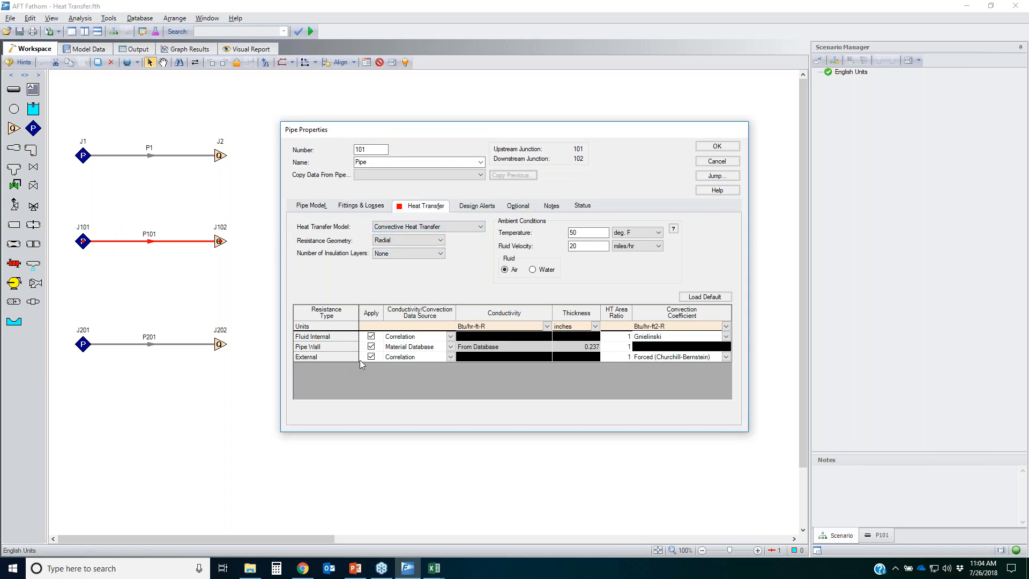
left_click(450, 356)
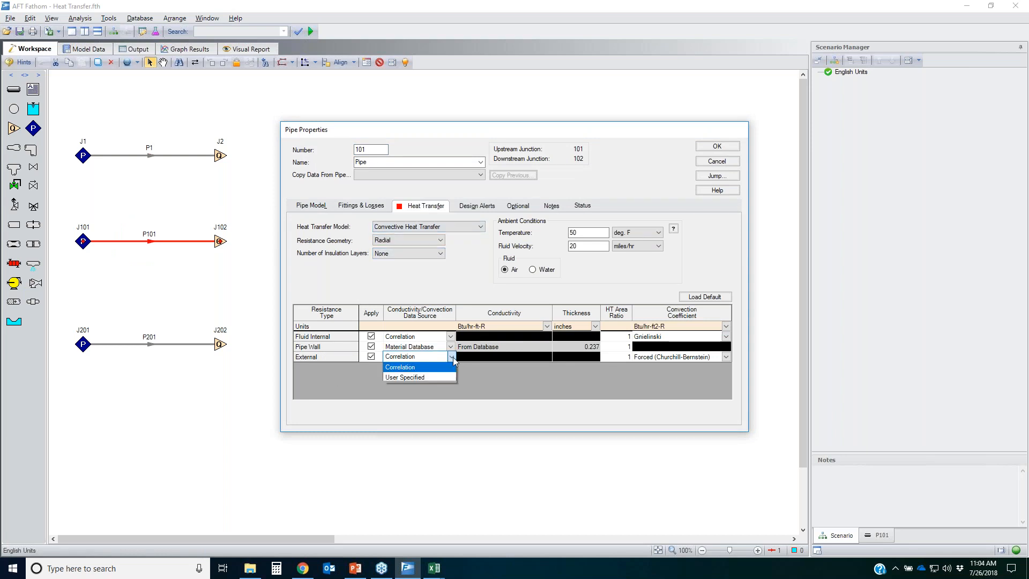
left_click(431, 377)
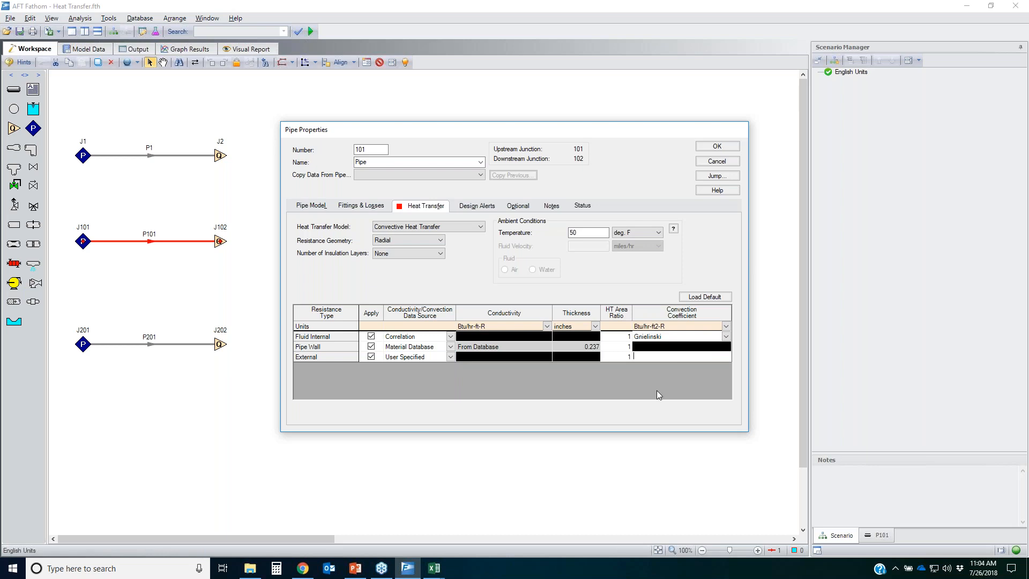
left_click(714, 163)
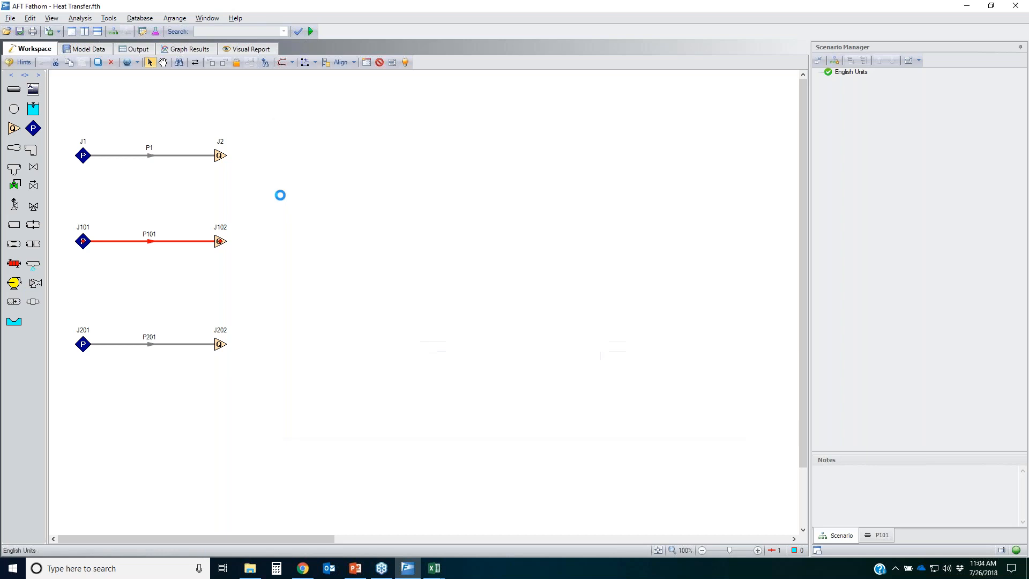
Examine the data source and convection coefficient correlation options for pipe P101's external resistance
left_click(427, 207)
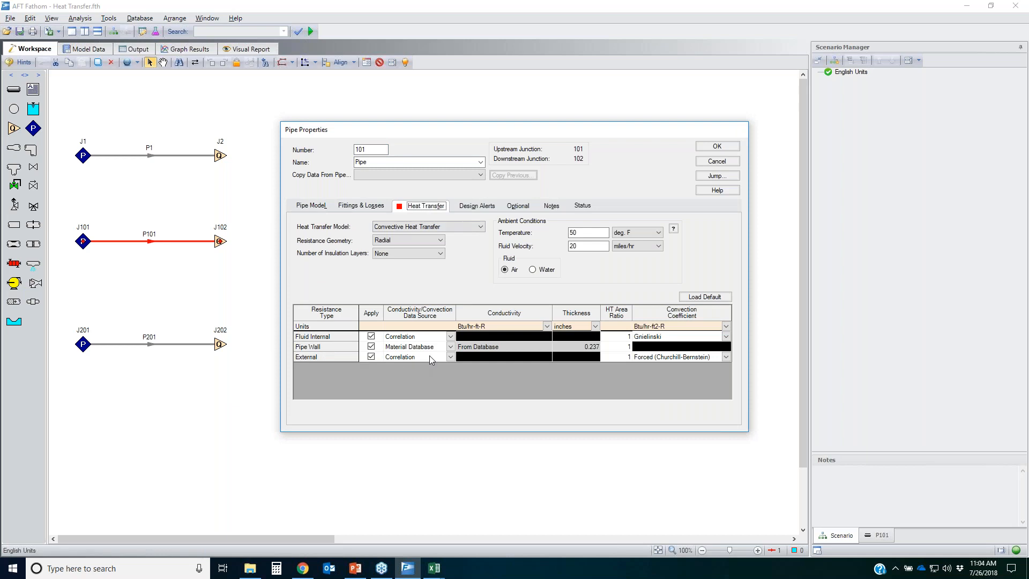
left_click(303, 358)
left_click(450, 359)
left_click(450, 358)
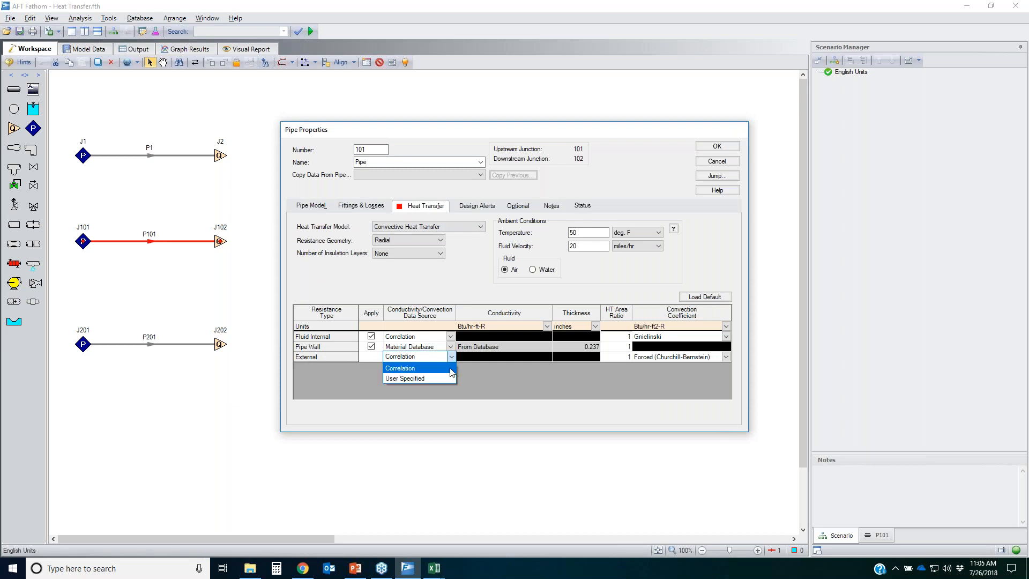
left_click(588, 391)
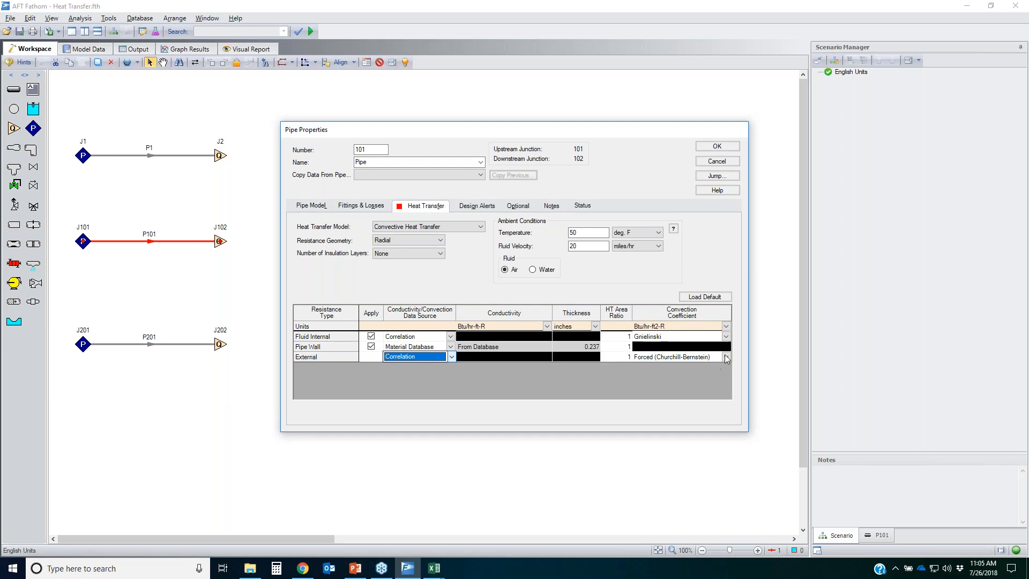
left_click(727, 357)
left_click(728, 358)
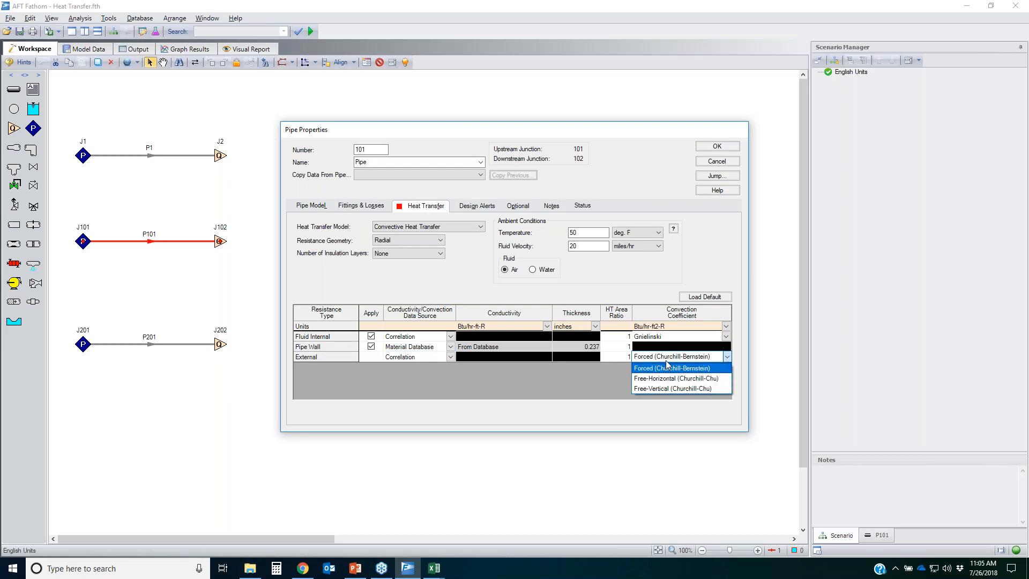
left_click(577, 389)
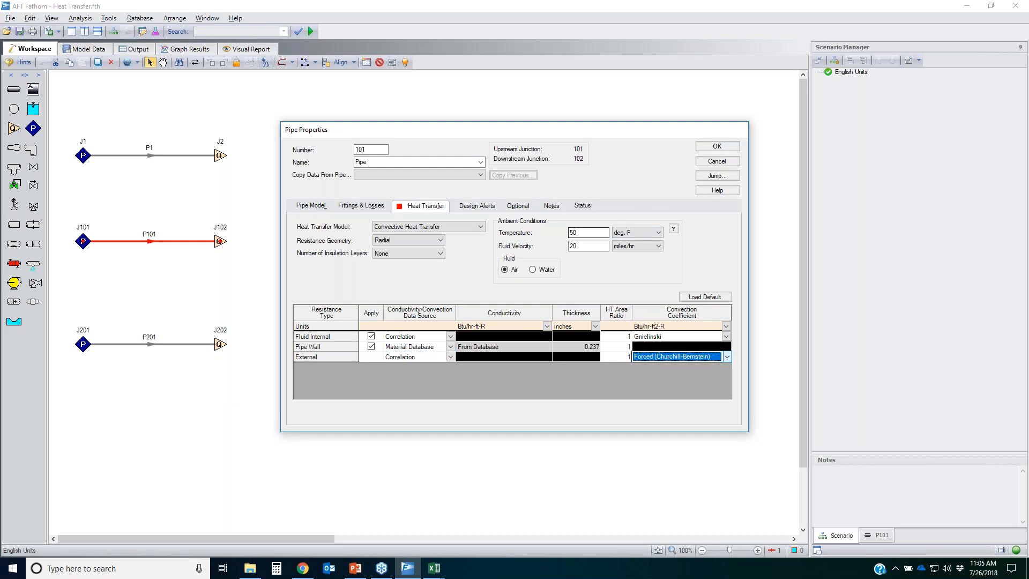
Examine the ambient temperature and fluid velocity inputs of pipe P101's convective model, and close its properties without saving changes
double_click(625, 184)
left_click(587, 233)
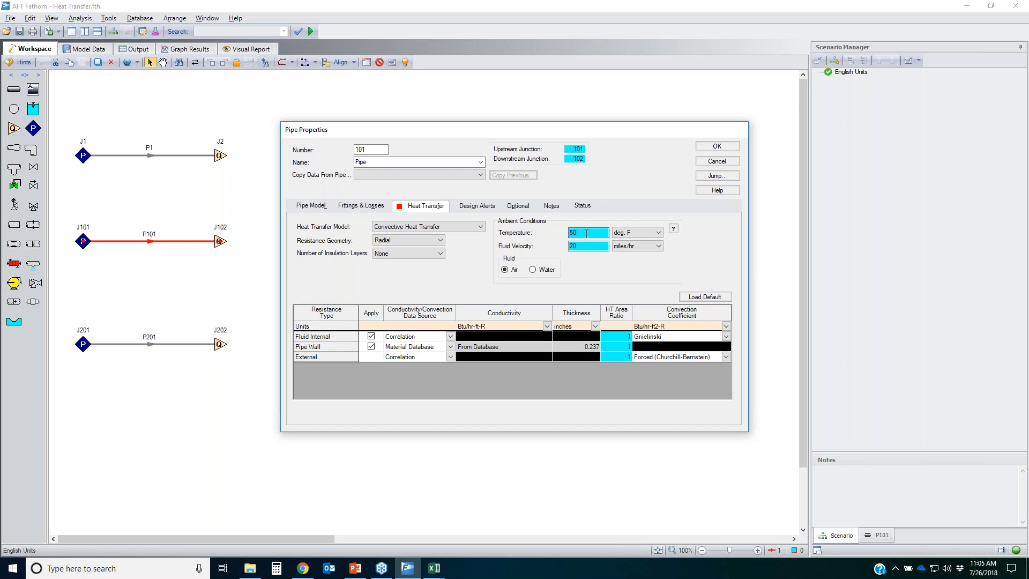
key("Tab")
left_click(588, 228)
left_click(589, 245)
left_click(700, 297)
left_click(716, 161)
Examine pipe P201's Buried Pipe heat transfer model, covering its resistances, soil surface temperature, pipe depth and soil conductivity, and close it without saving
left_click_drag(211, 375, 161, 312)
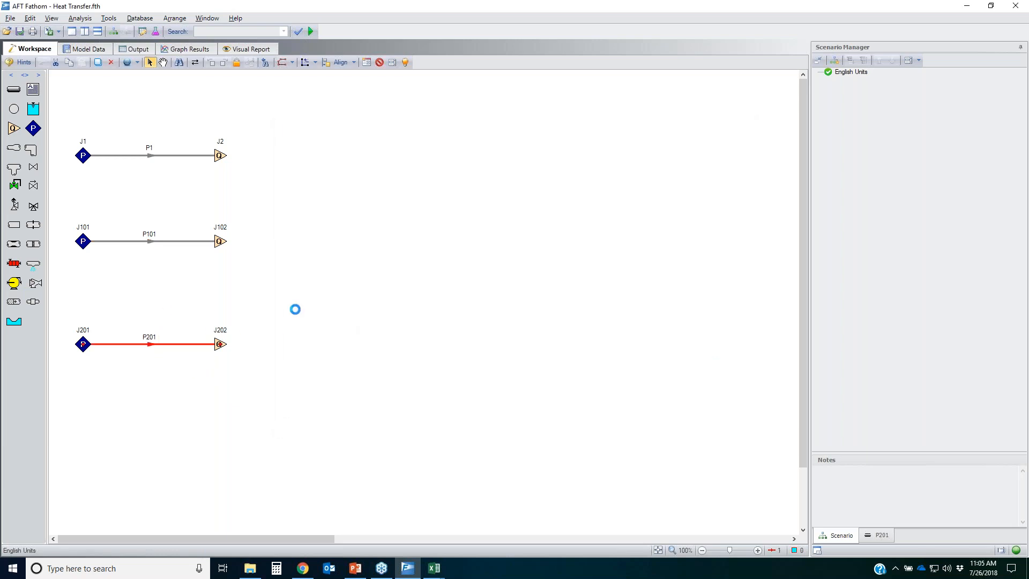
left_click(435, 205)
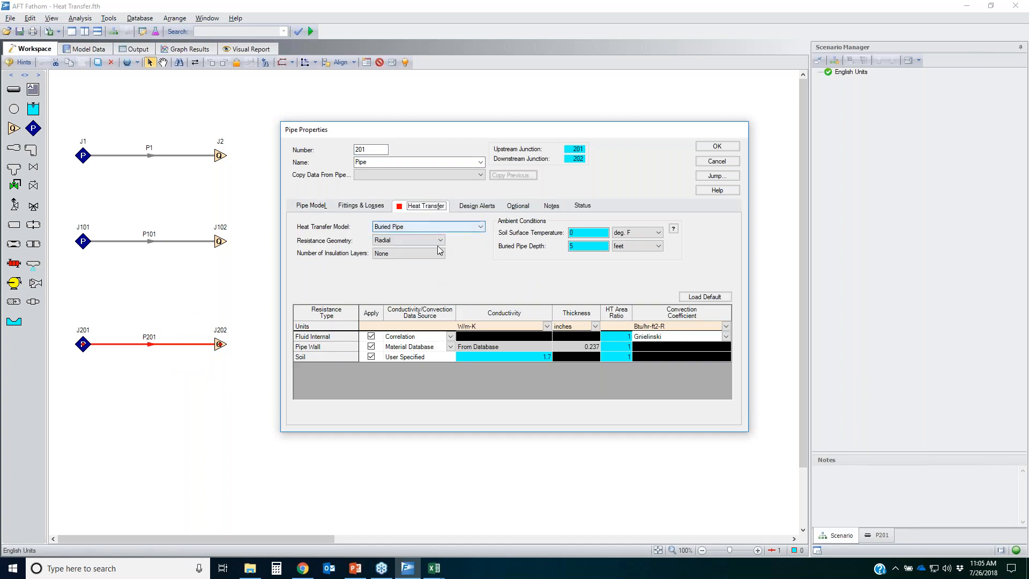
left_click(331, 334)
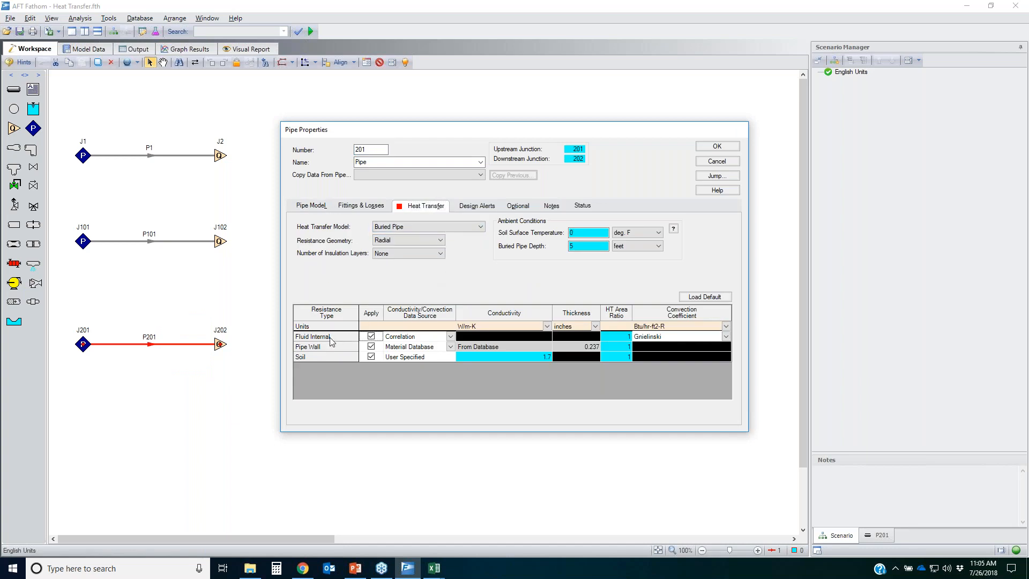
left_click(319, 348)
left_click(328, 358)
left_click(587, 235)
left_click(585, 247)
left_click(482, 357)
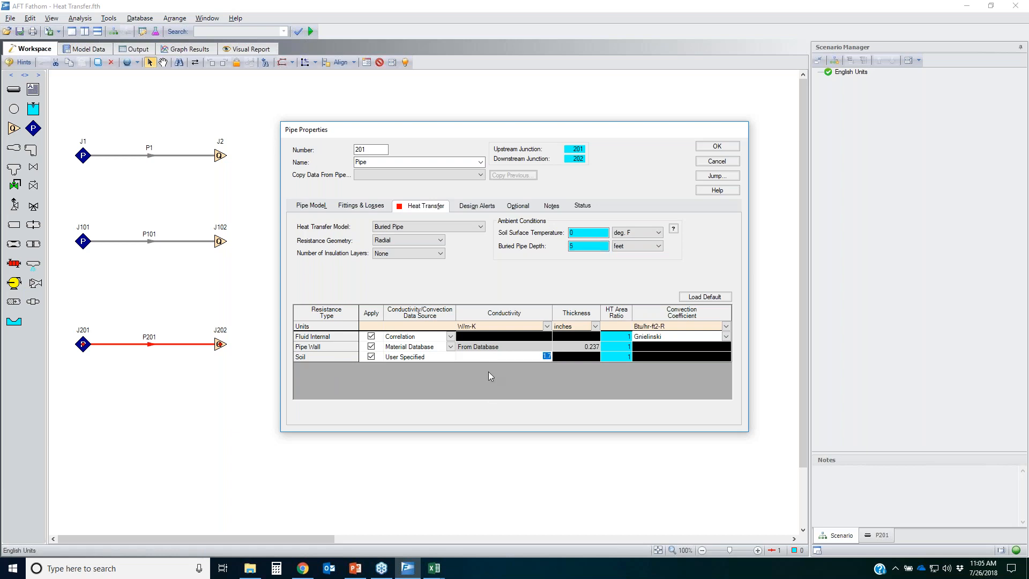
left_click(717, 162)
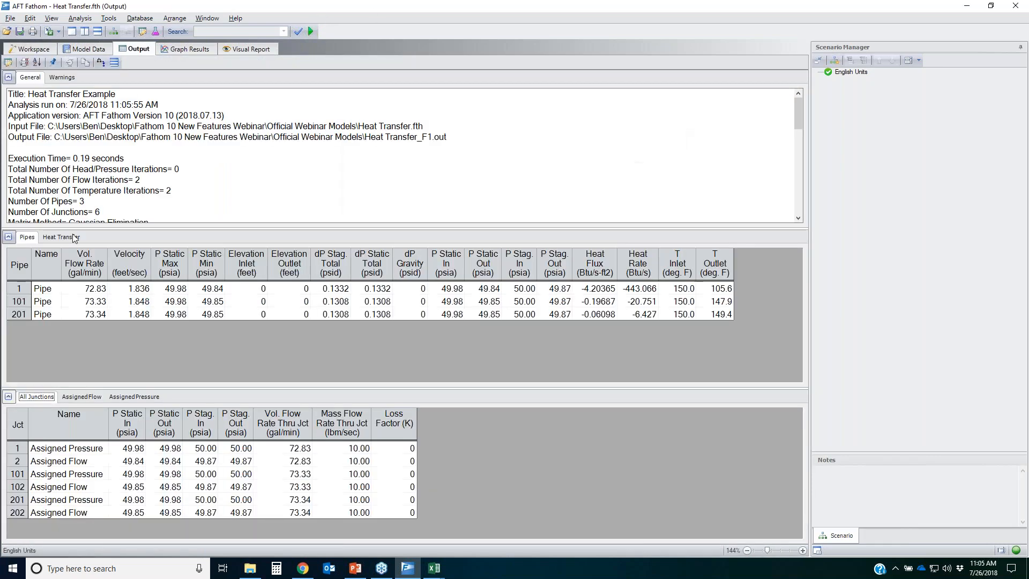
Compare the fluid outlet temperatures of pipes 1, 101 and 201 in the heat transfer output
left_click(72, 238)
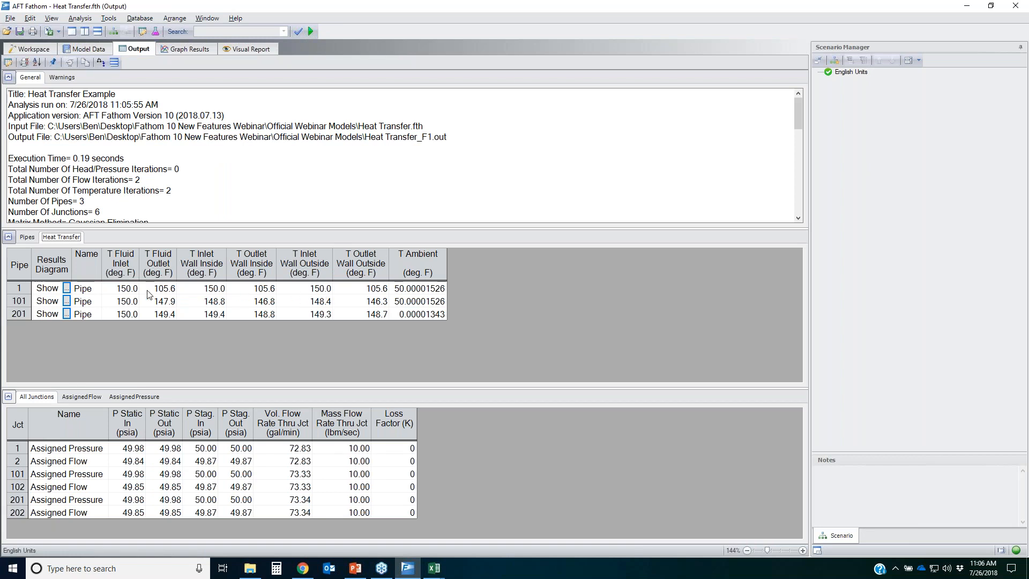
left_click(166, 291)
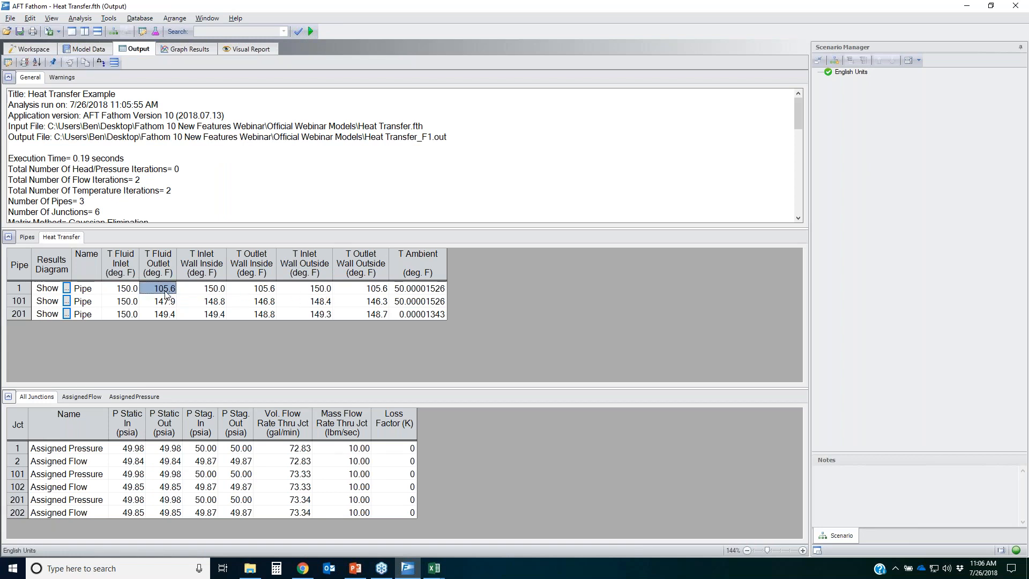
left_click(165, 306)
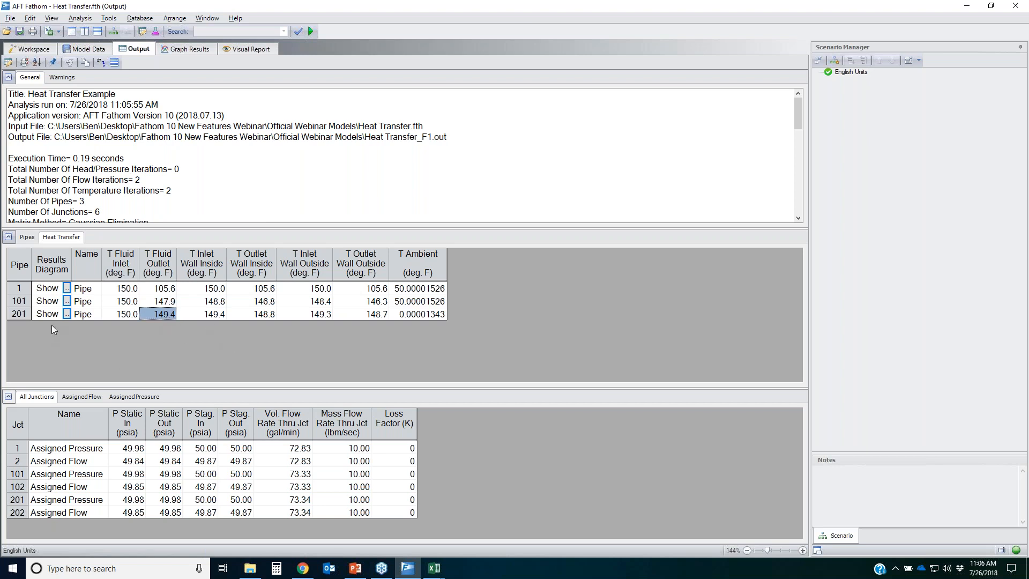
View the heat transfer results diagrams for pipes P101 and P201
left_click(66, 301)
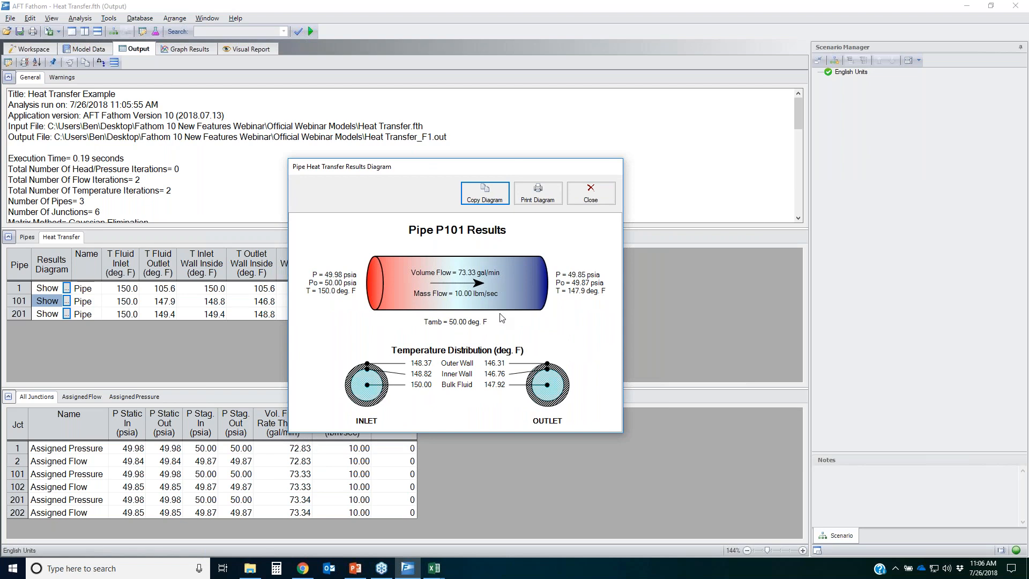
left_click(599, 194)
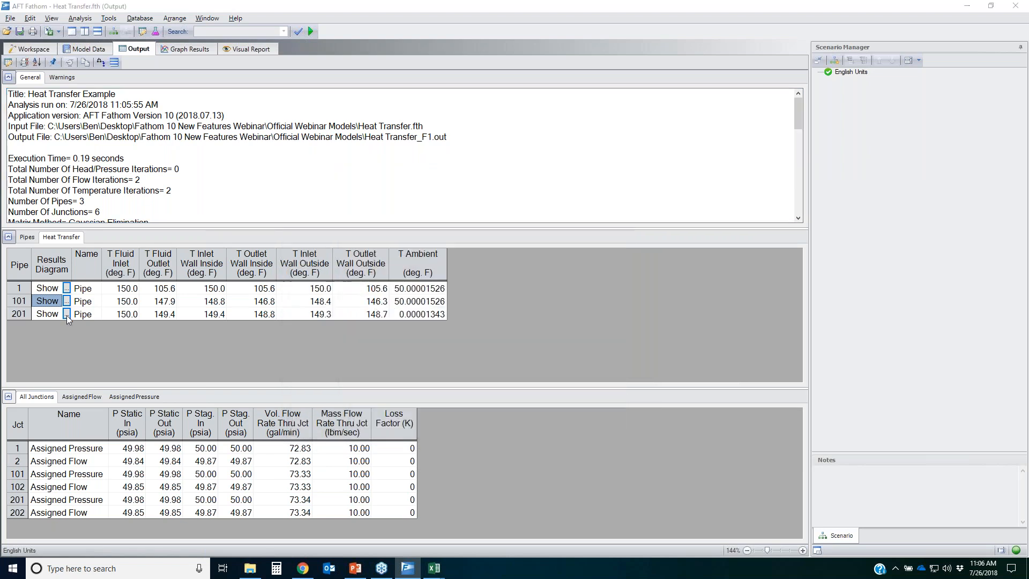
left_click(67, 315)
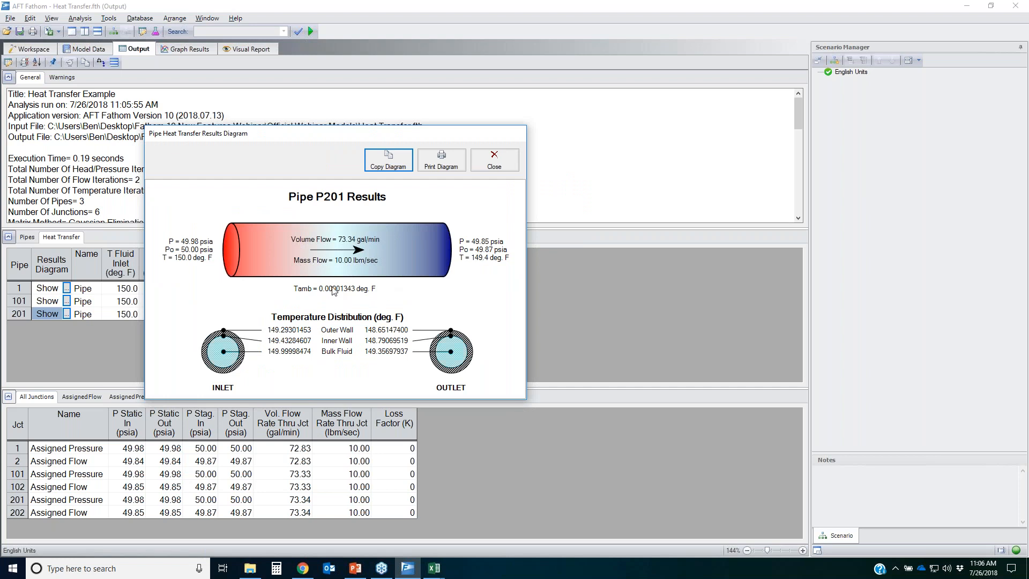
left_click(490, 160)
Return to the model workspace, switch to PowerPoint and start the slide show from slide 18, "New Excel Import Workbook Template"
left_click(34, 49)
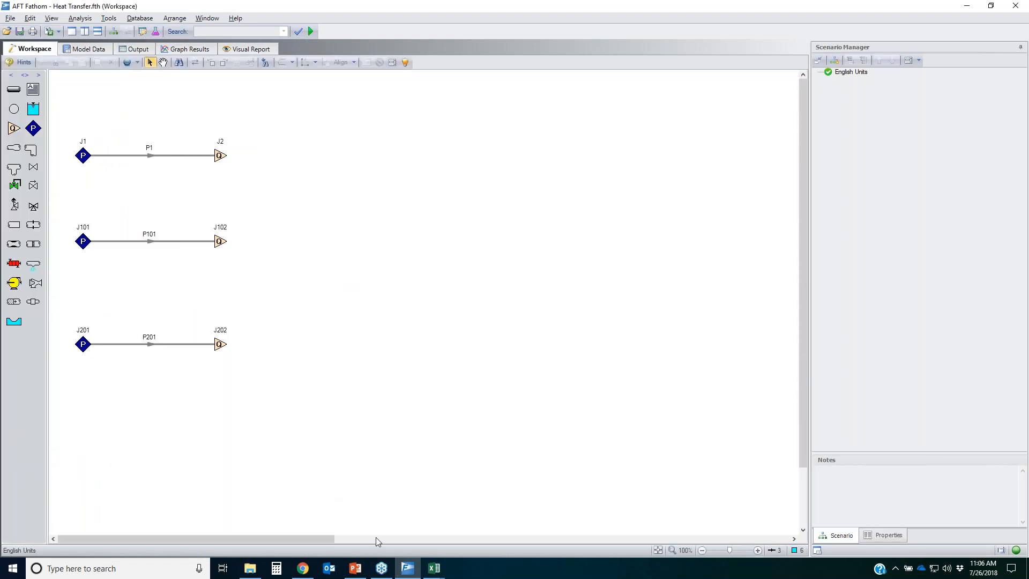
left_click(355, 568)
left_click(115, 459)
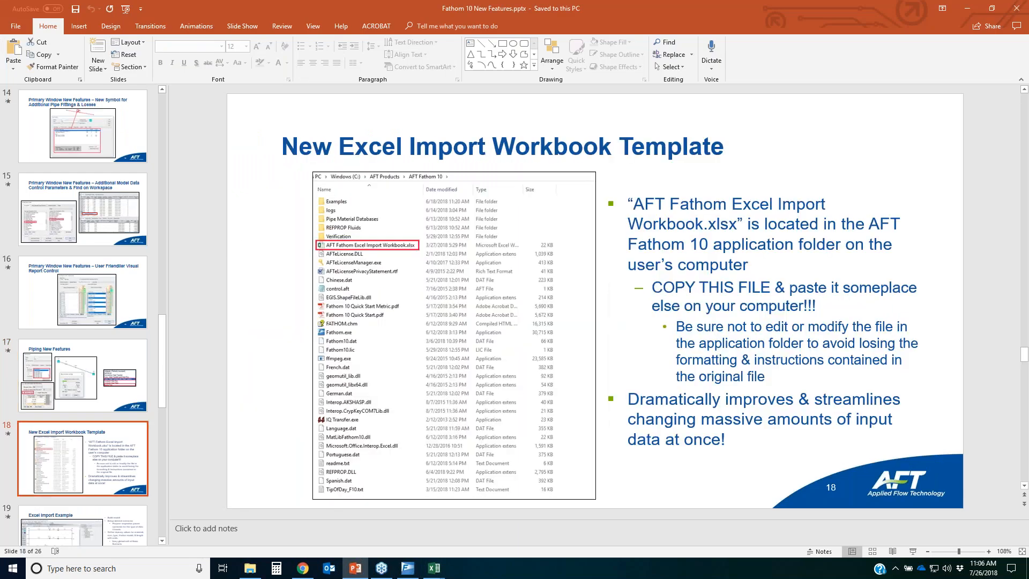
left_click(913, 551)
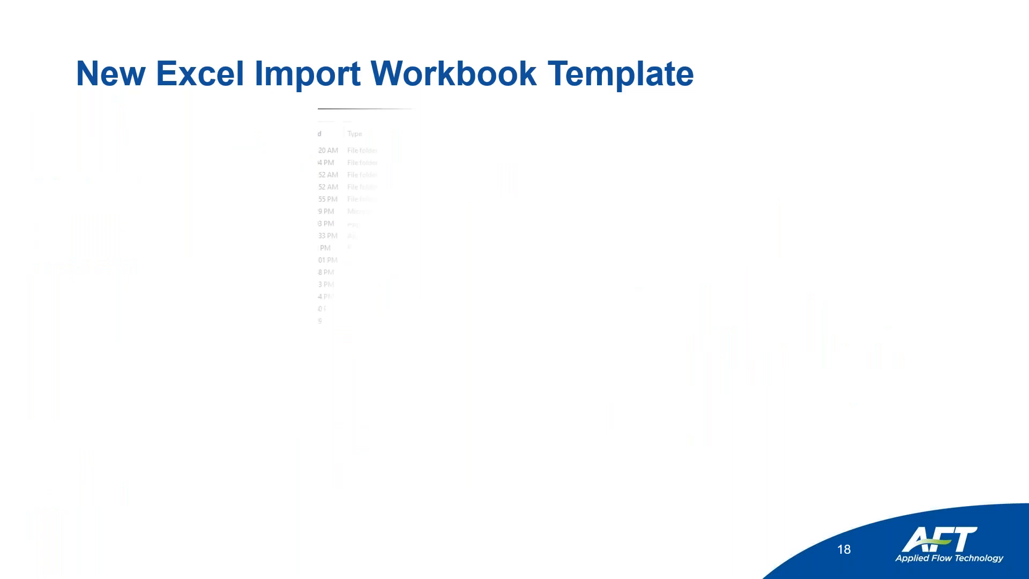
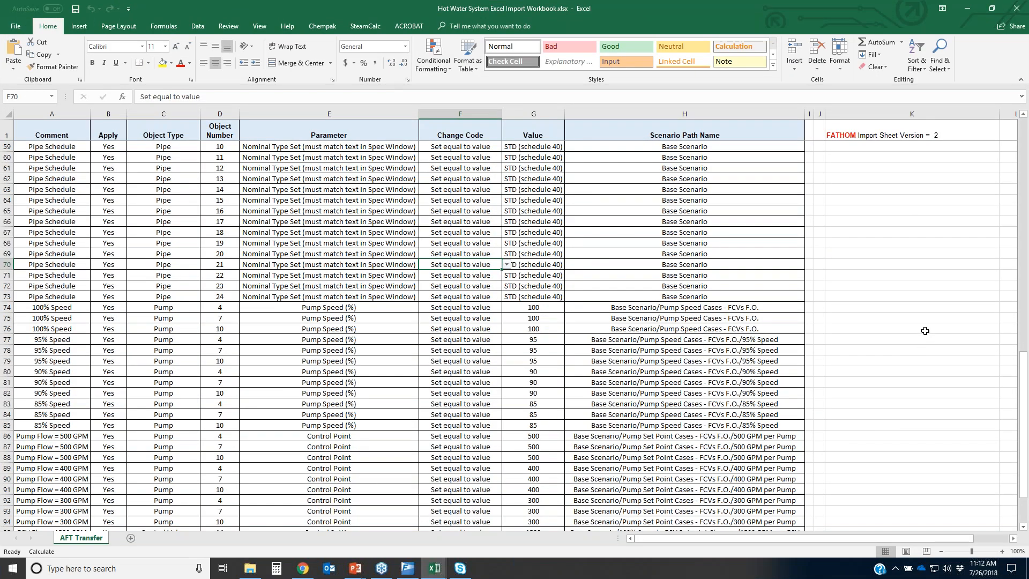
Review the import instructions and the available Change Code options in the Hot Water System Excel Import Workbook
scroll(936, 320, "up", 12)
scroll(936, 320, "up", 7)
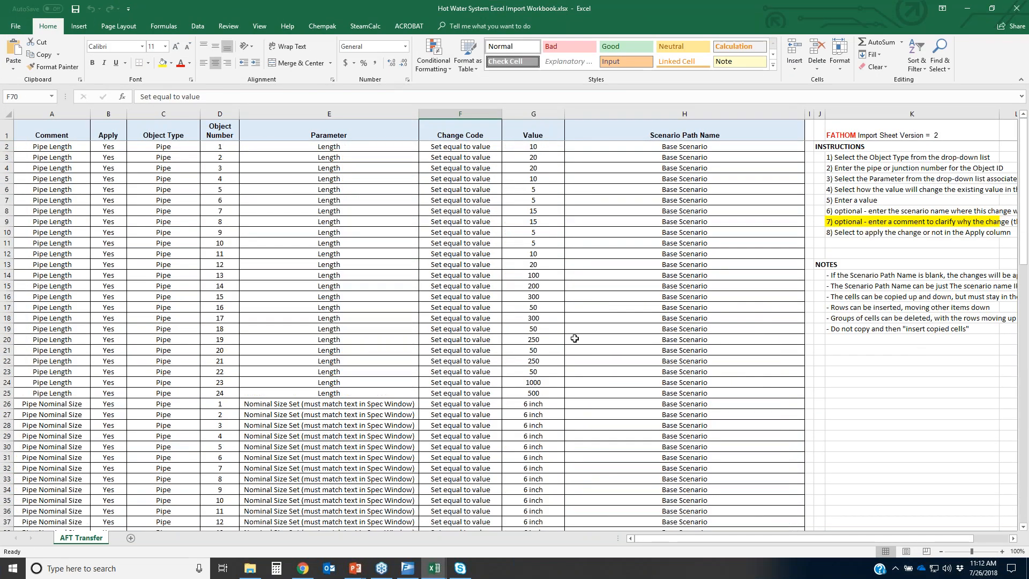
left_click_drag(830, 147, 913, 237)
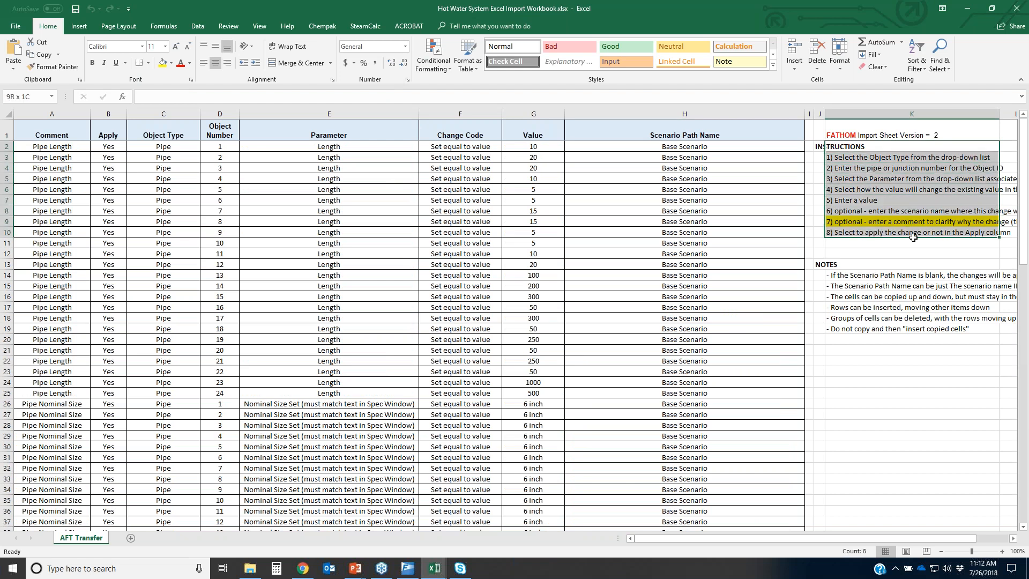
left_click(51, 146)
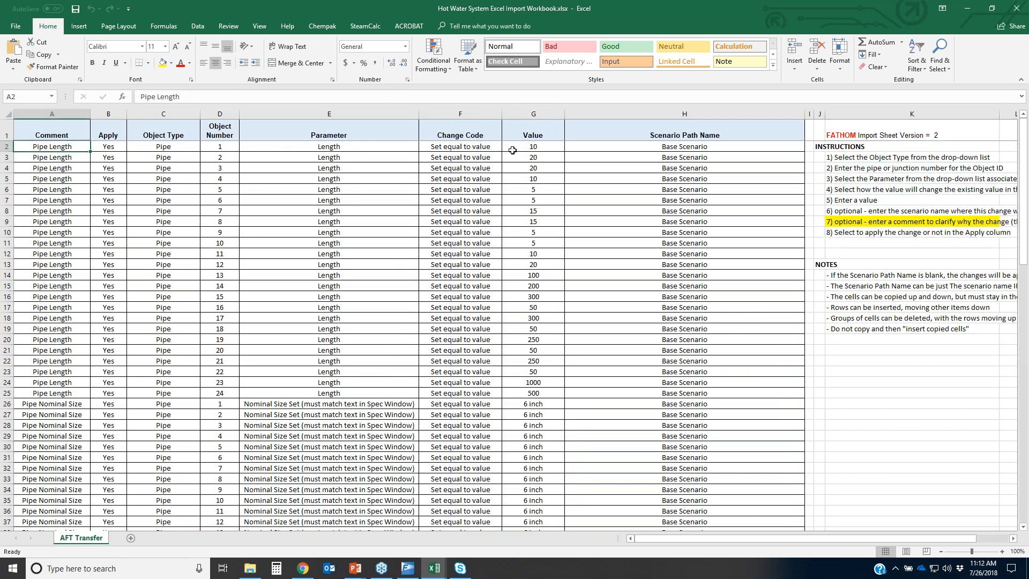
left_click(487, 151)
left_click(505, 147)
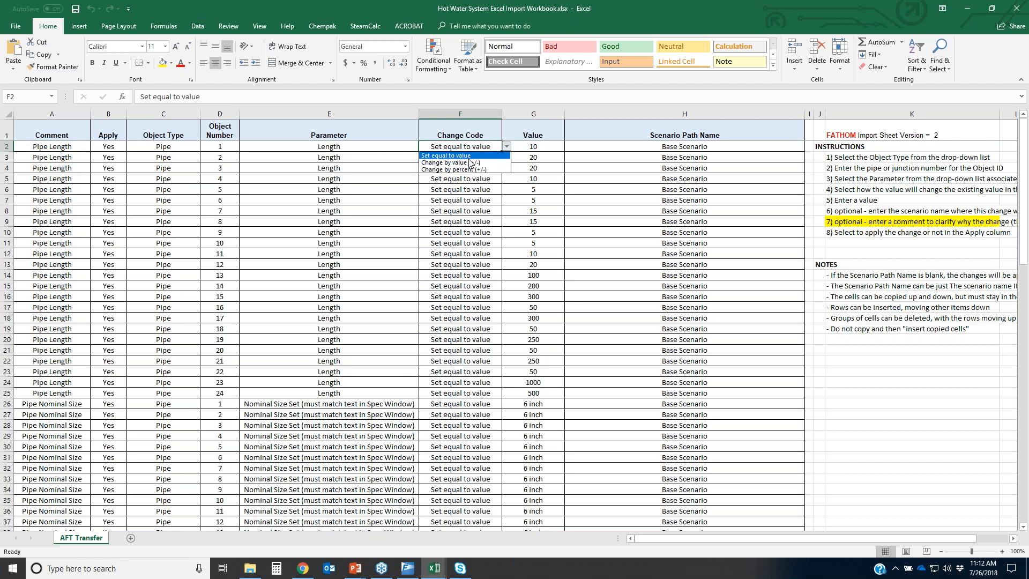
key("Escape")
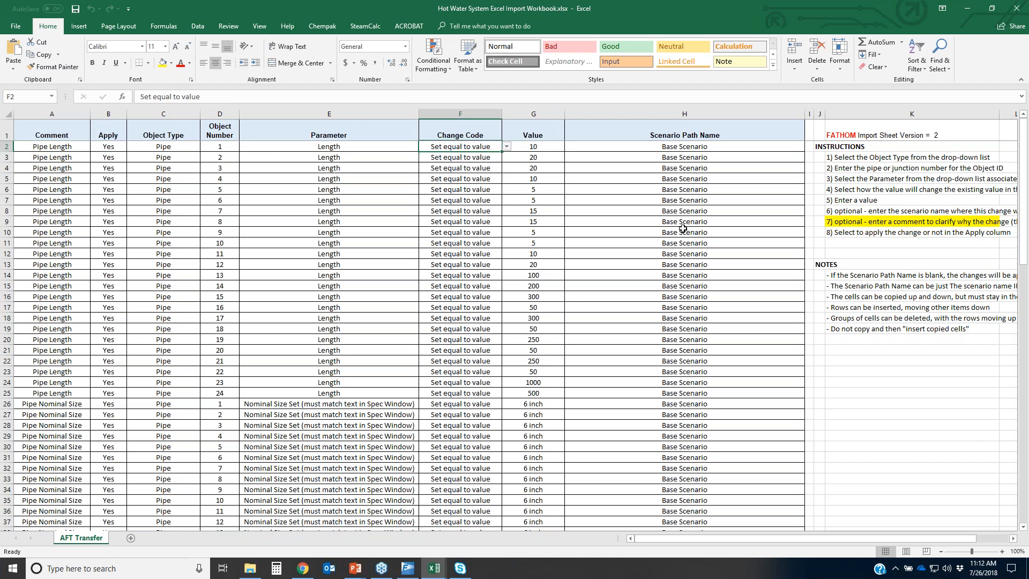
Review the Scenario Path Name entries for the pipe and pump rows of the import workbook
left_click_drag(664, 145, 650, 451)
scroll(654, 412, "down", 10)
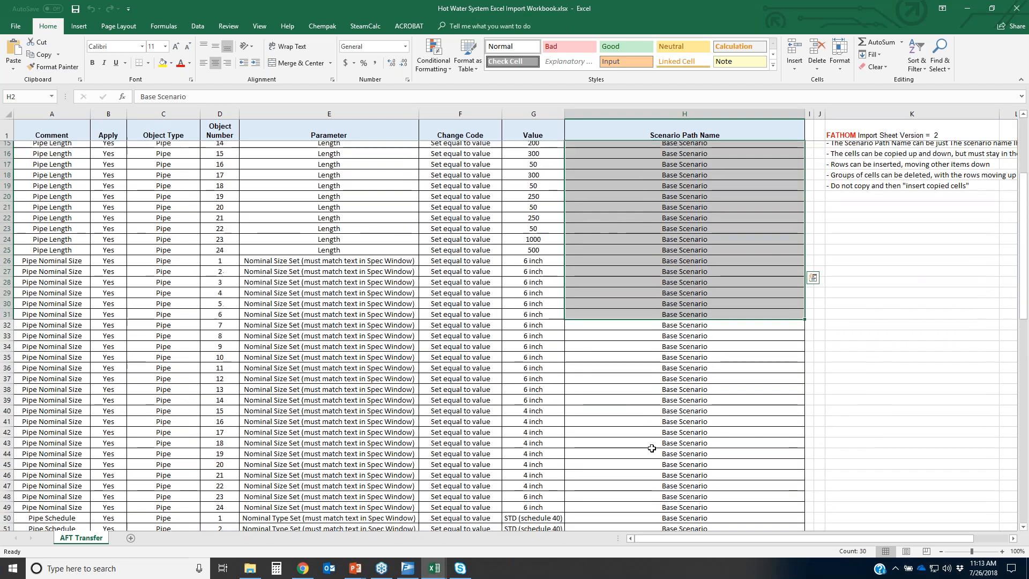
scroll(658, 369, "down", 5)
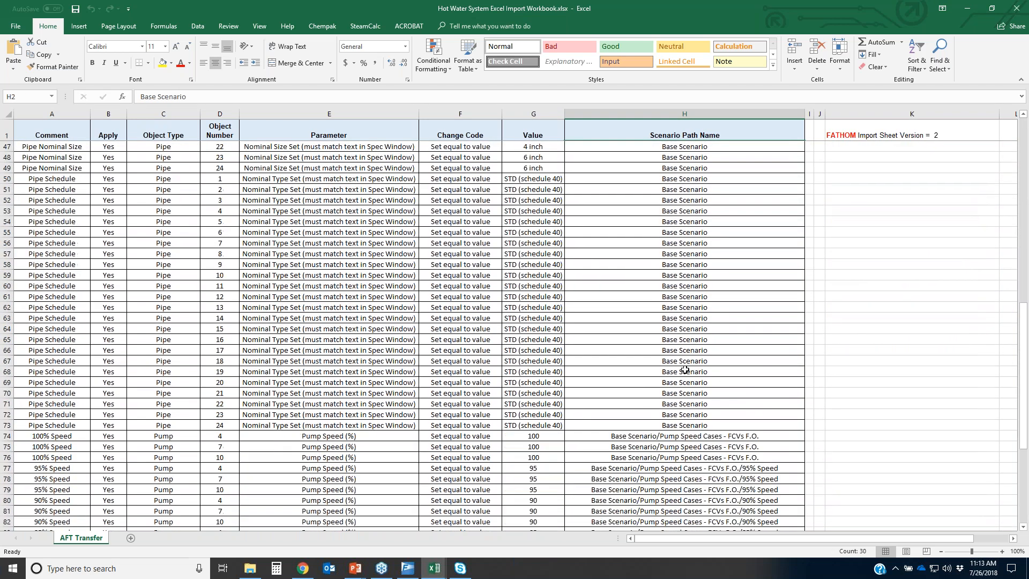
left_click(309, 412)
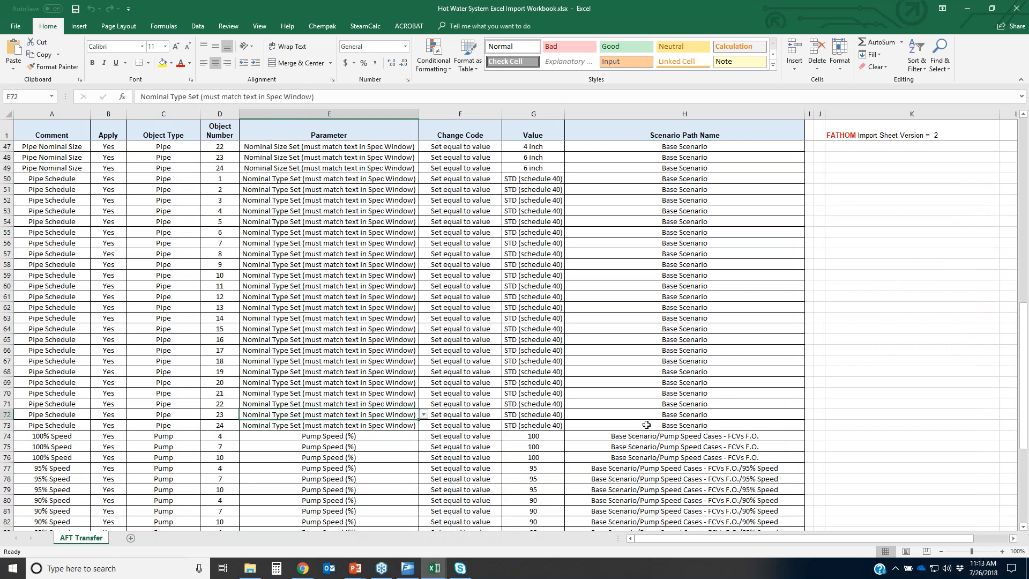
In AFT Fathom, open the "Importing Excel_No Piping Input with Scenarios" model from Excel Import, discarding Heat Transfer.fth changes and deactivating the GSC module
left_click(407, 568)
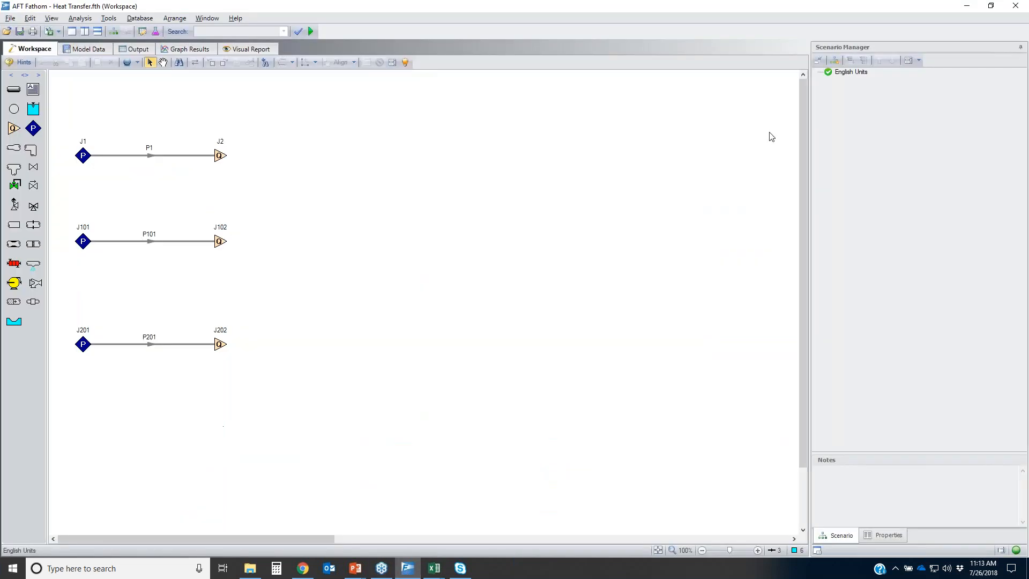
left_click(436, 569)
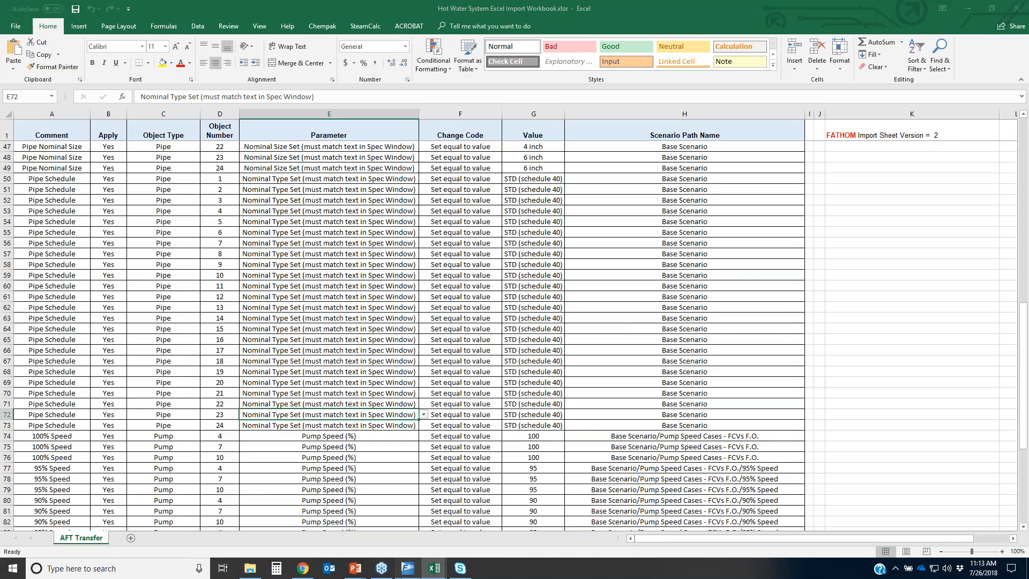
left_click(407, 568)
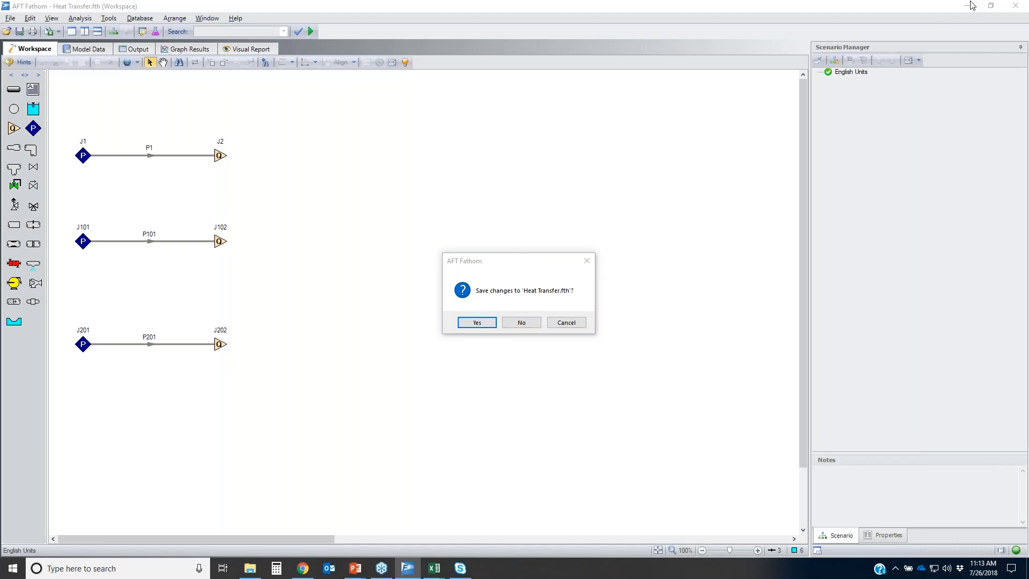
left_click(523, 322)
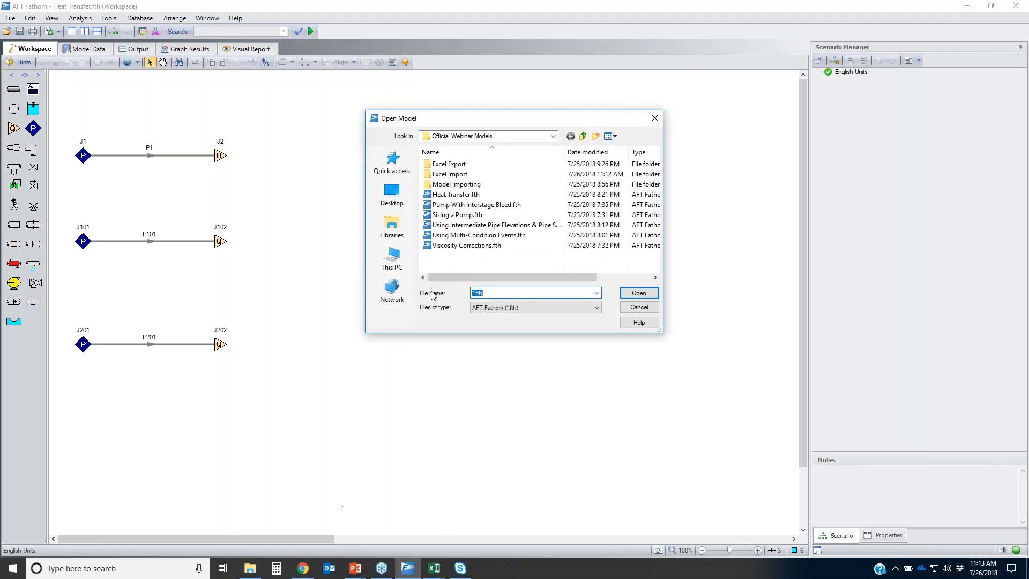
double_click(454, 174)
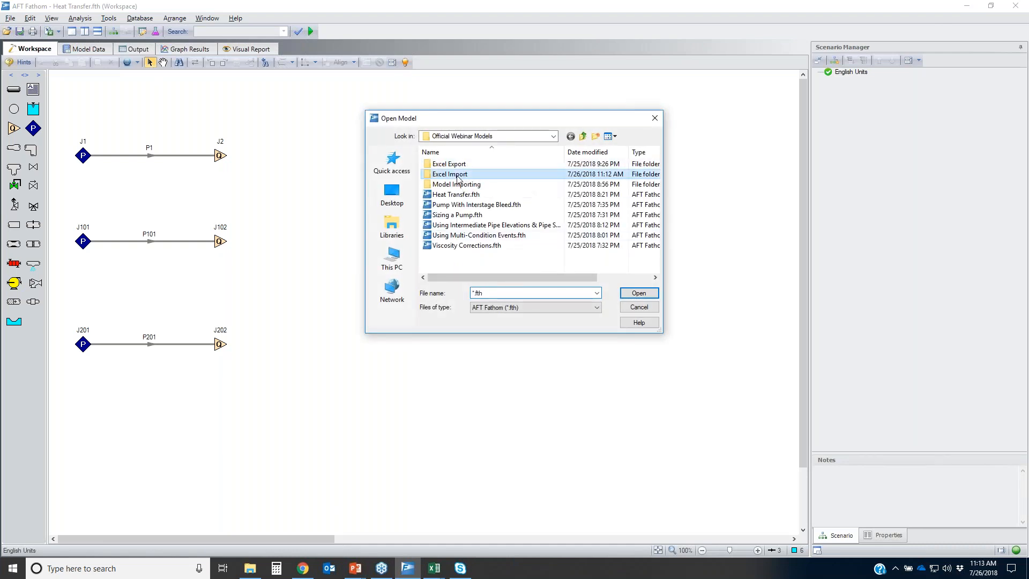
left_click(492, 166)
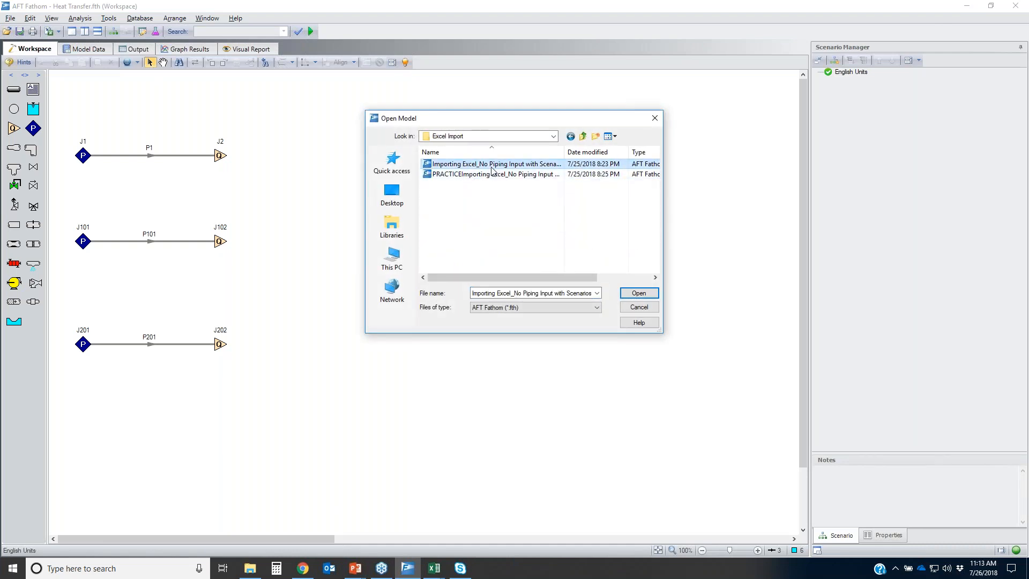
double_click(491, 167)
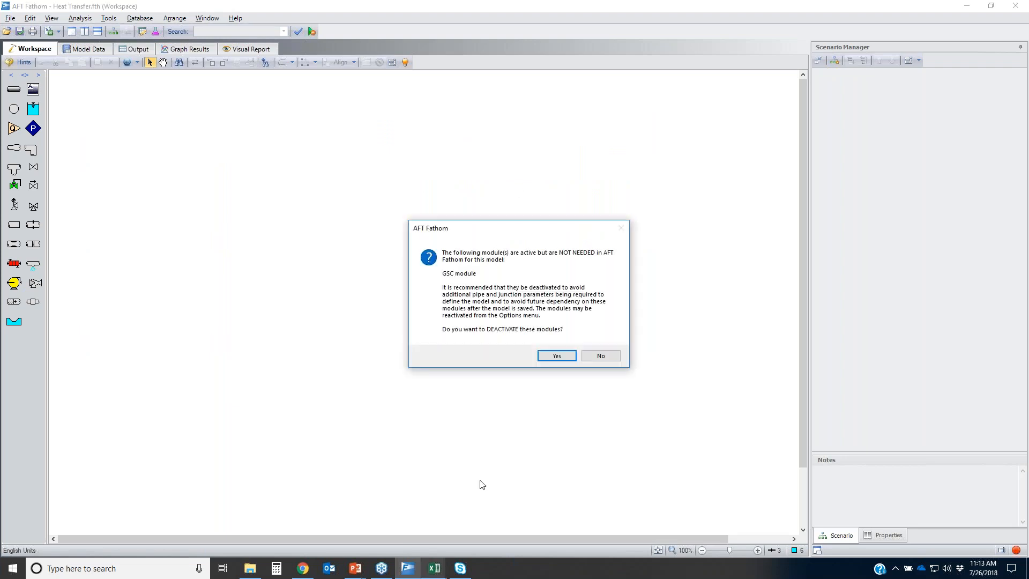
left_click(557, 355)
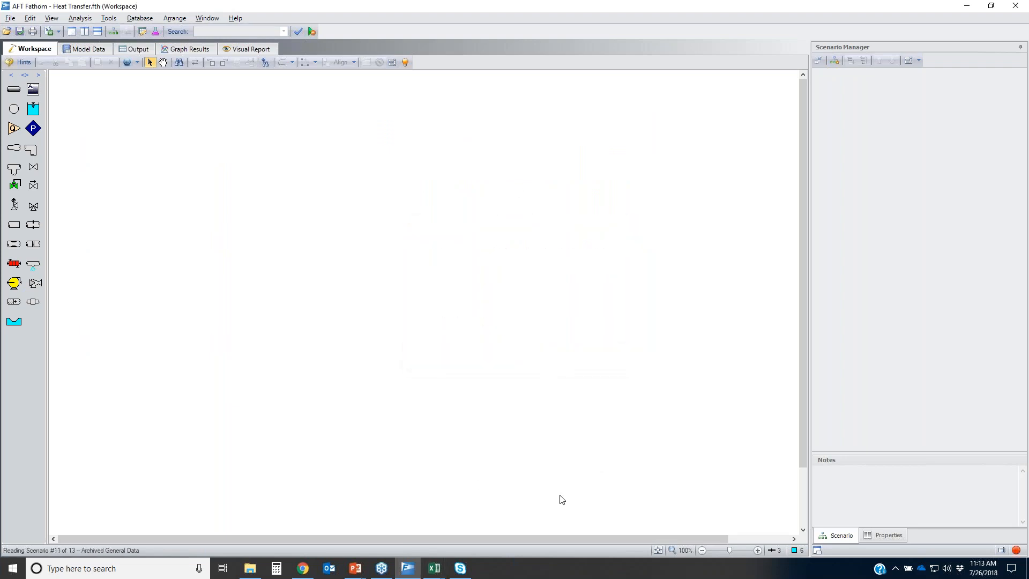
Switch back to the Excel import workbook and examine the pump speed, control point and control valve rows with their scenario paths
mouse_move(437, 569)
left_click(548, 515)
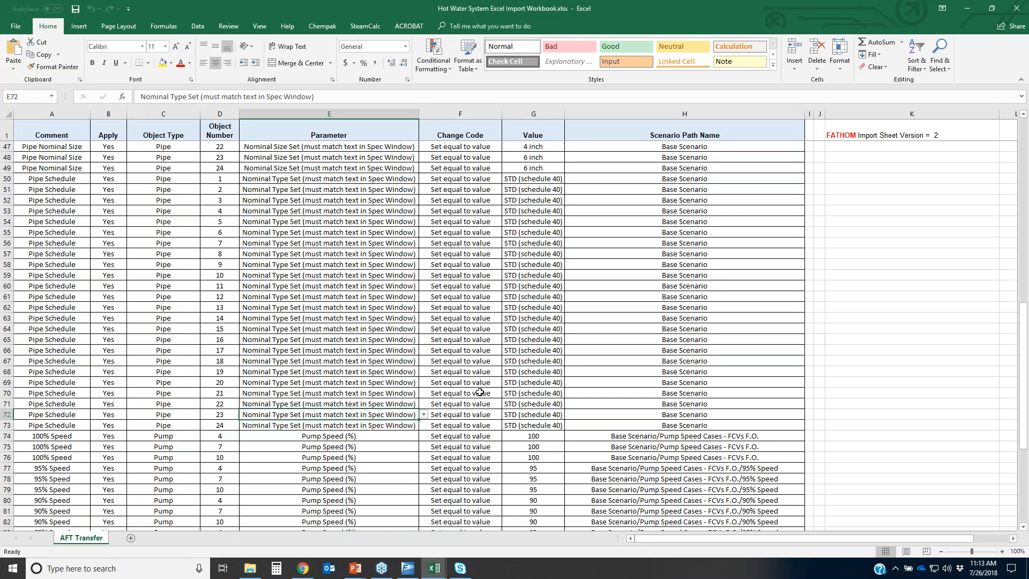
scroll(617, 318, "down", 6)
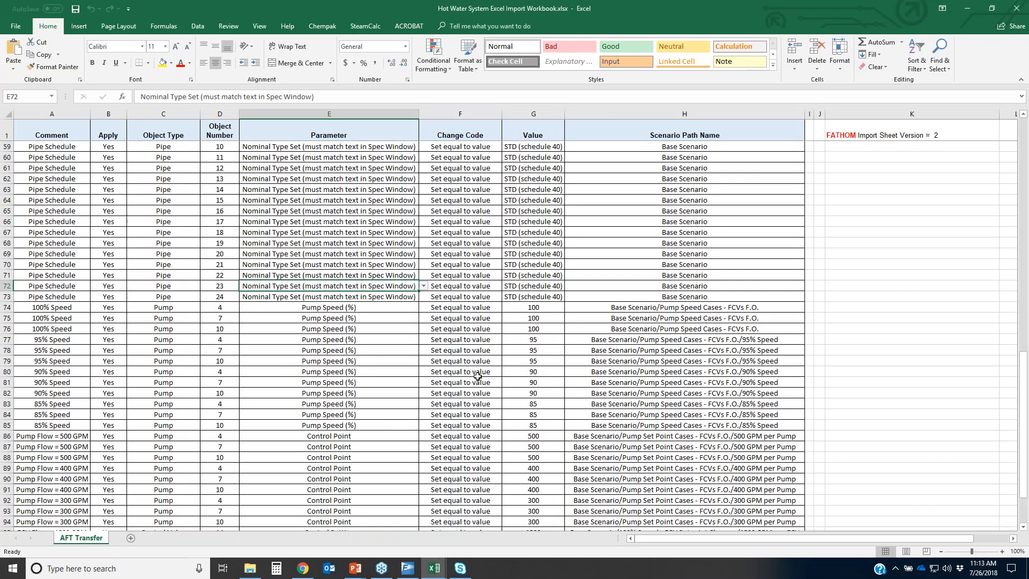
left_click(890, 347)
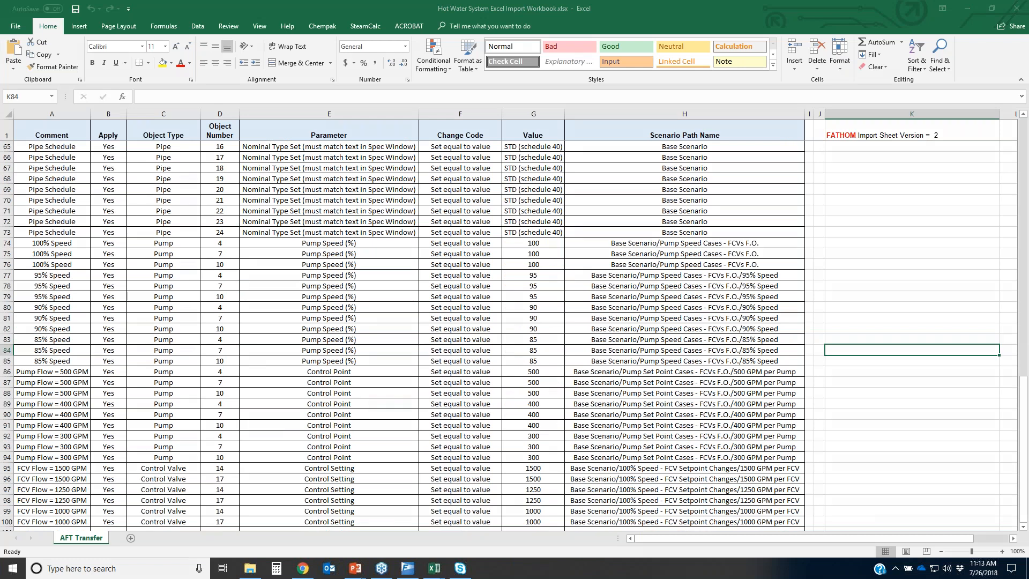
Examine the pump speed and pump flow control point rows with their values and scenario paths in the import workbook
mouse_move(12, 239)
left_mouse_down()
mouse_move(73, 241)
mouse_move(88, 321)
mouse_move(67, 367)
mouse_move(2, 326)
mouse_move(22, 243)
left_mouse_up()
mouse_move(772, 242)
left_mouse_down()
mouse_move(616, 284)
mouse_move(603, 348)
mouse_move(640, 363)
mouse_move(760, 263)
left_mouse_up()
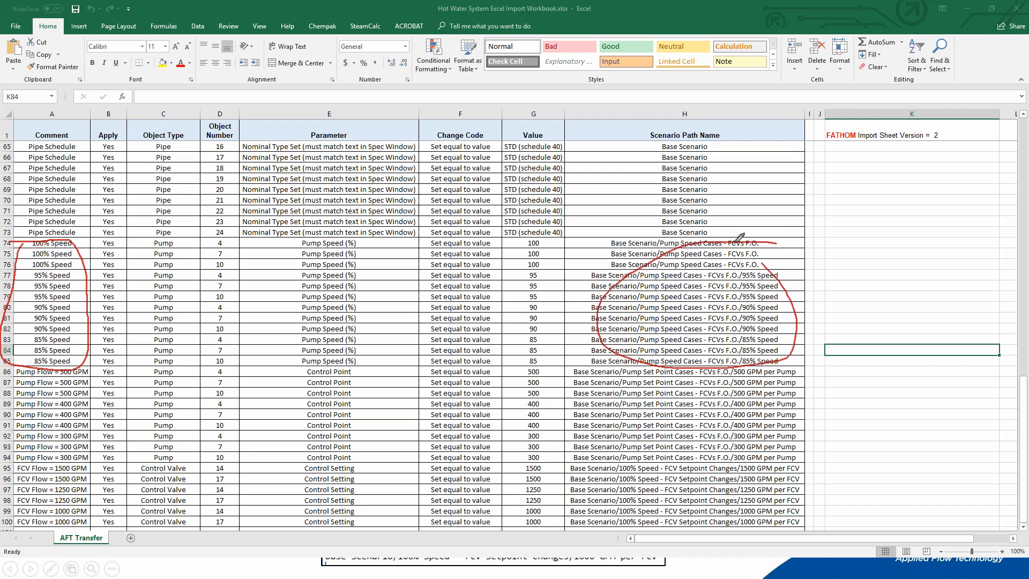
mouse_move(48, 369)
left_mouse_down()
mouse_move(10, 387)
mouse_move(104, 423)
mouse_move(88, 374)
left_mouse_up()
mouse_move(784, 371)
left_mouse_down()
mouse_move(615, 383)
mouse_move(636, 455)
mouse_move(747, 453)
mouse_move(795, 385)
mouse_move(785, 368)
left_mouse_up()
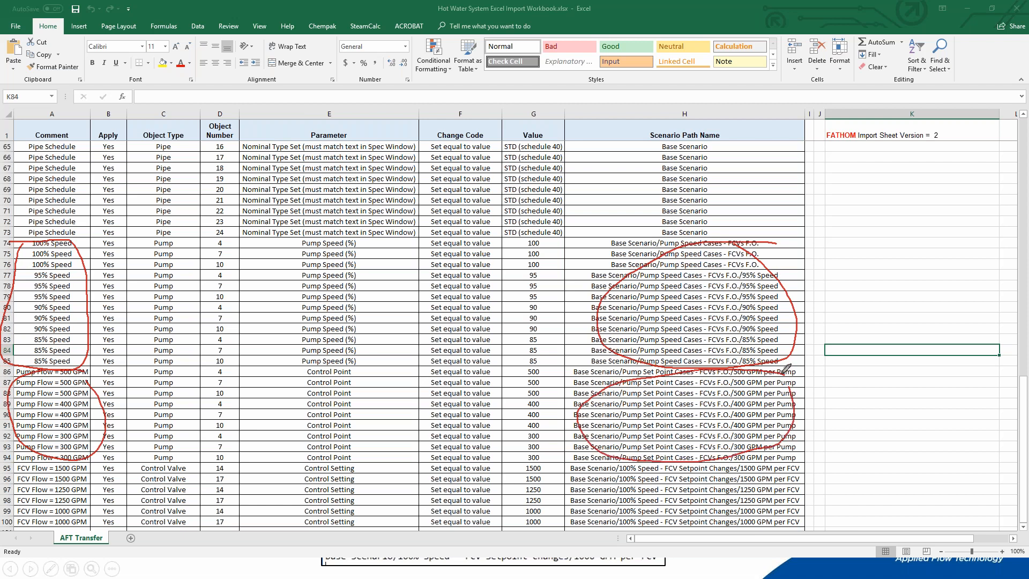
mouse_move(550, 374)
left_mouse_down()
mouse_move(518, 379)
mouse_move(527, 445)
mouse_move(552, 370)
left_mouse_up()
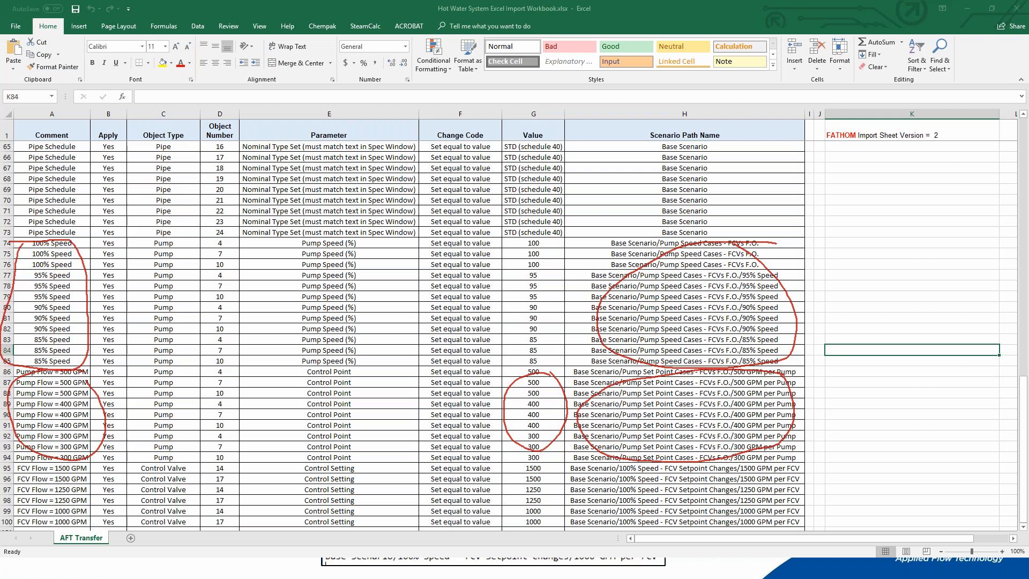
key("Escape")
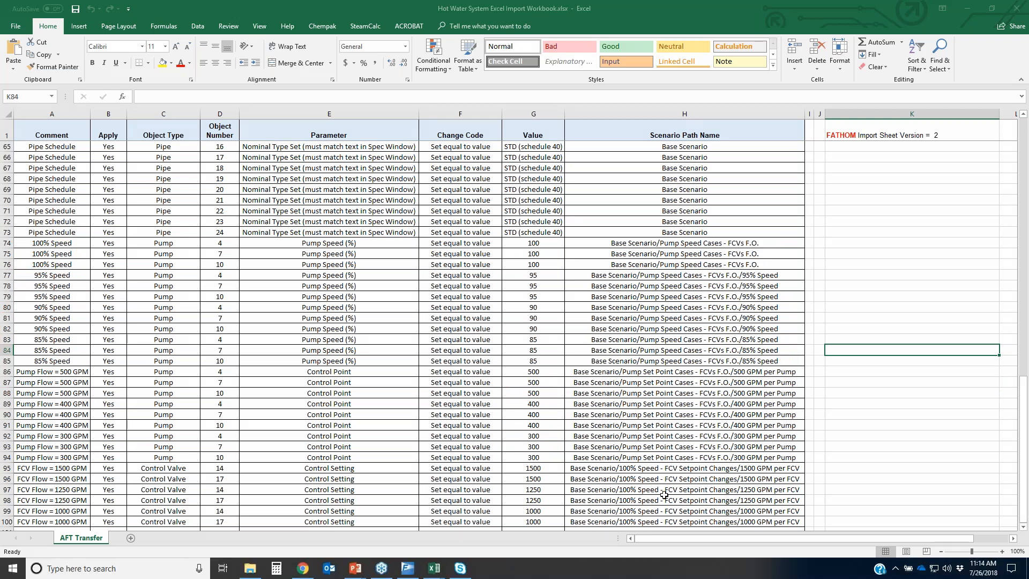
Examine the FCV control setting rows and their scenario paths at the end of the import sheet
scroll(481, 465, "down", 1)
scroll(482, 466, "down", 5)
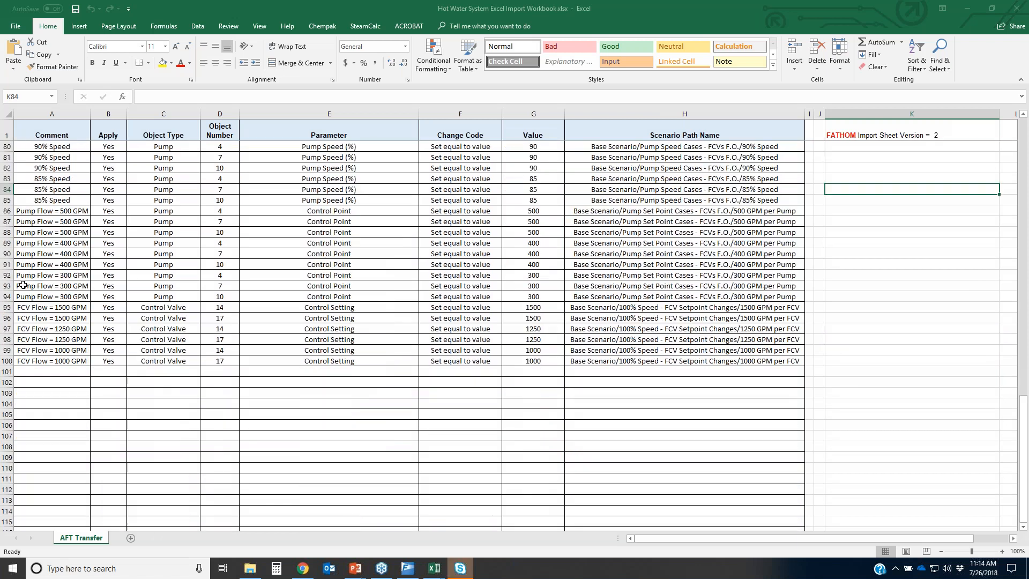
left_click_drag(41, 307, 705, 338)
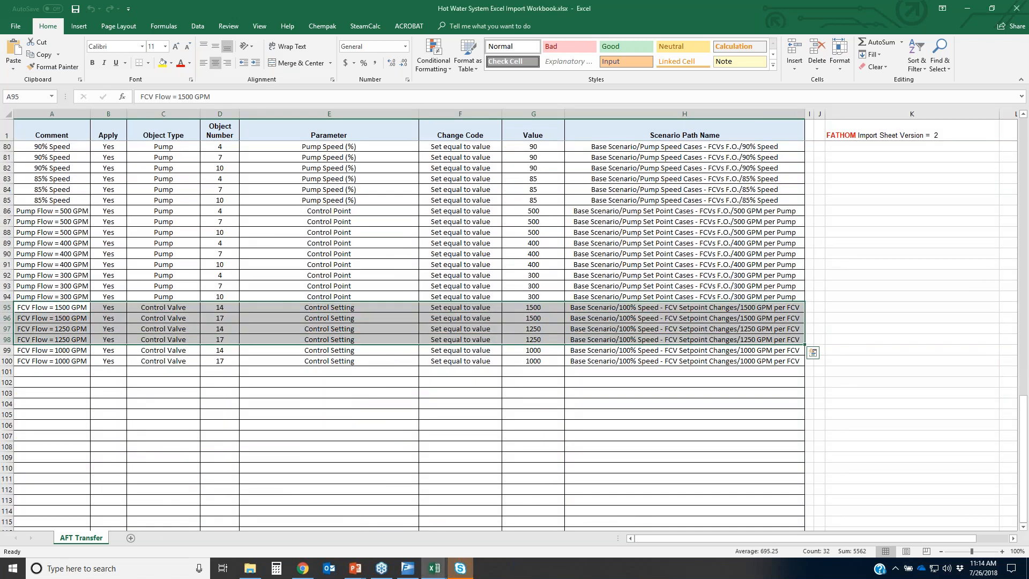
Switch to AFT Fathom and view the full pipe table in the model data with the junction tables collapsed
left_click(400, 570)
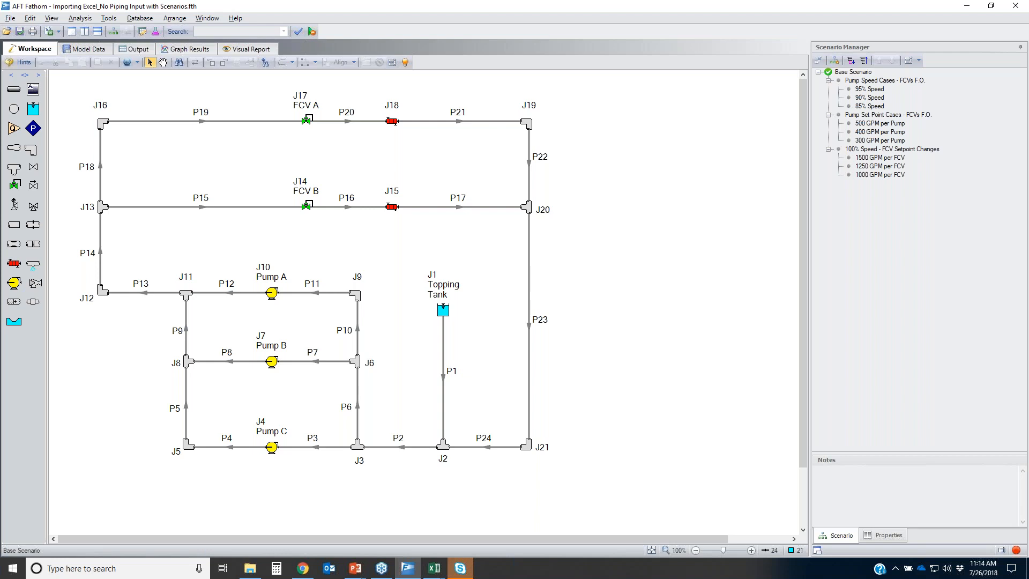
left_click(86, 49)
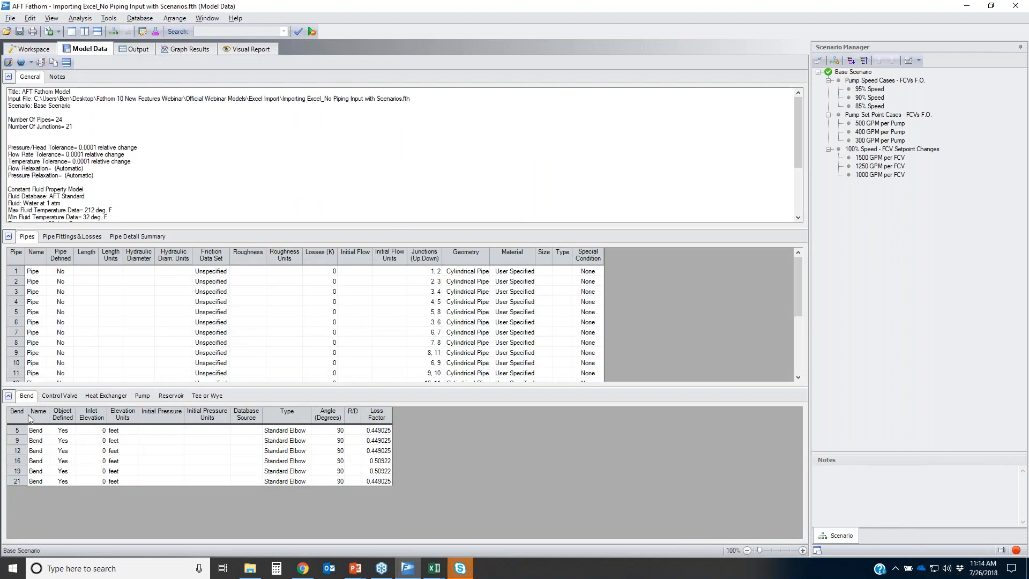
left_click(8, 396)
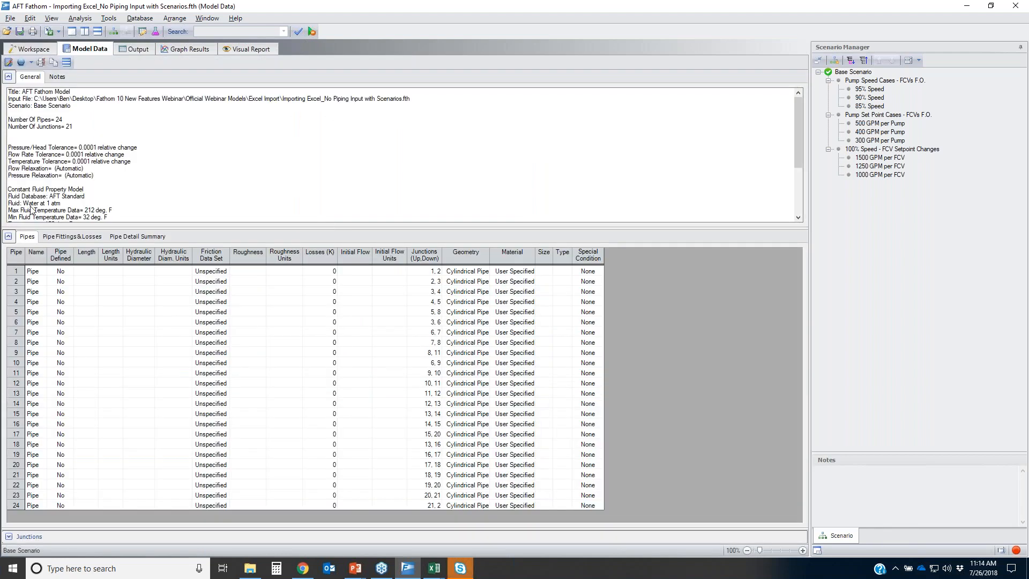
Start a global edit of all pipes and set the pipe material to Steel - ANSI
left_click(29, 18)
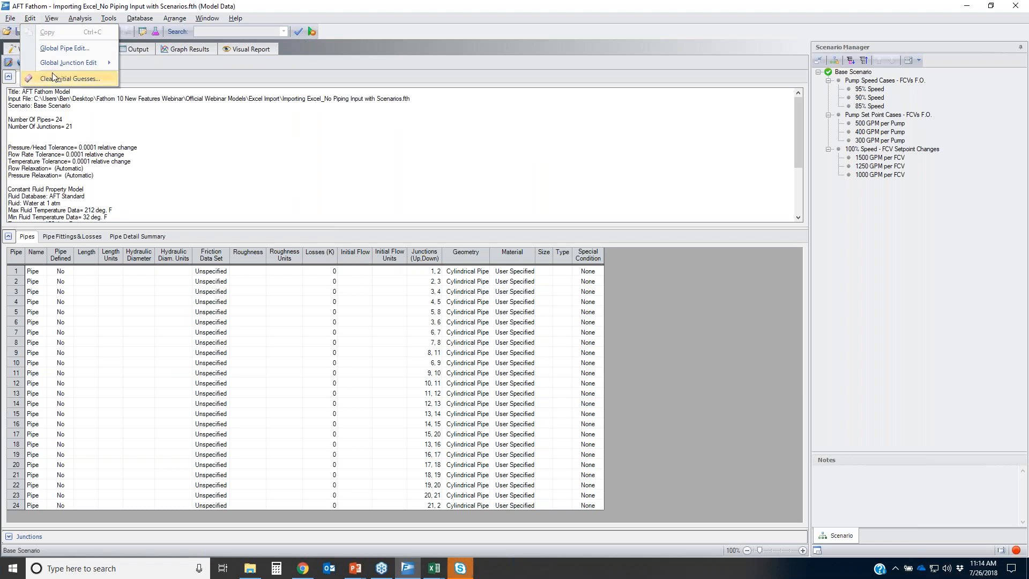
left_click(62, 48)
left_click(381, 169)
left_click(488, 163)
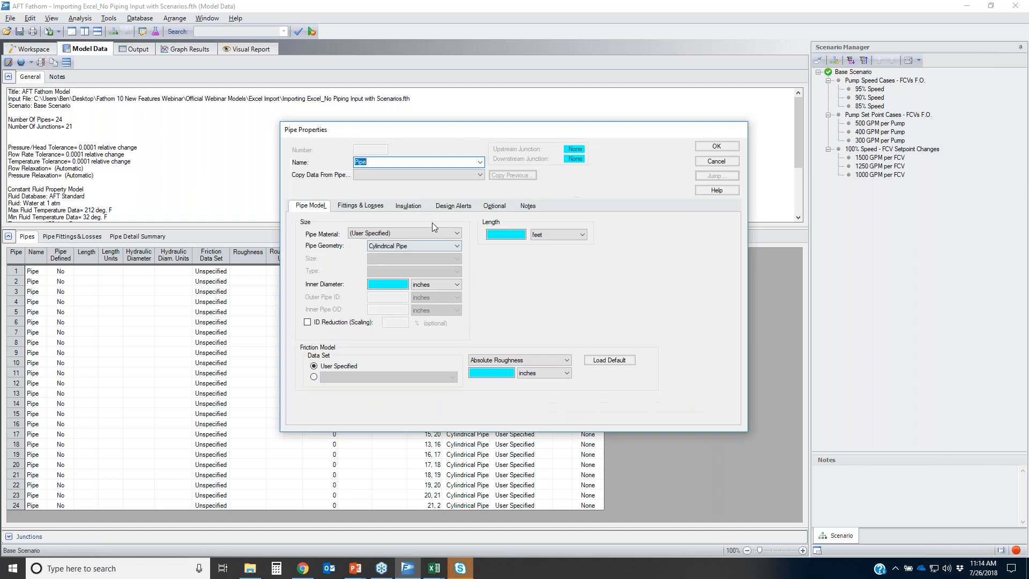
left_click(411, 236)
scroll(396, 268, "down", 4)
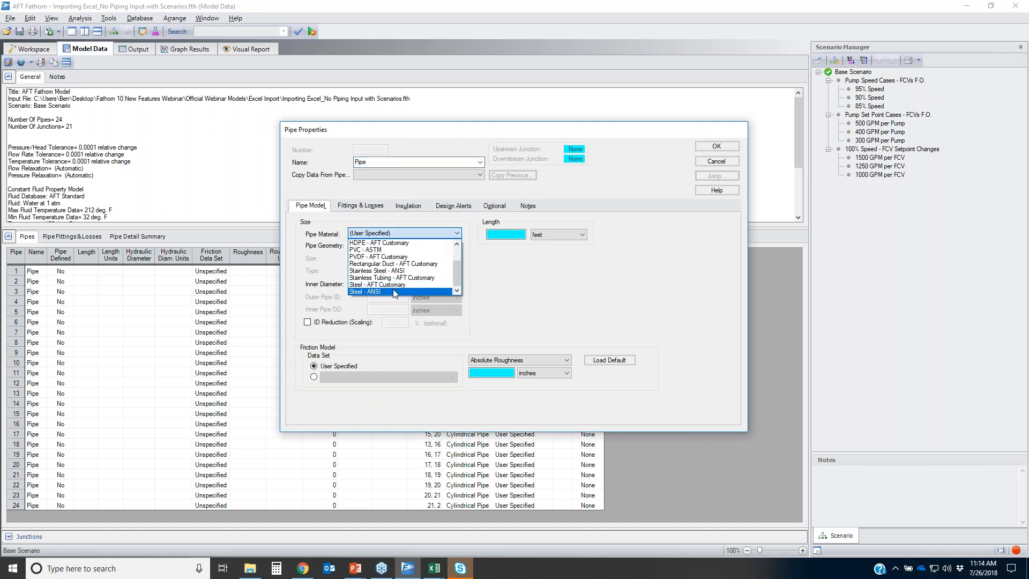
left_click(393, 291)
Set the pipe size to 4 inch and the length to 1 foot, and accept the pipe data
left_click(407, 259)
scroll(413, 300, "down", 3)
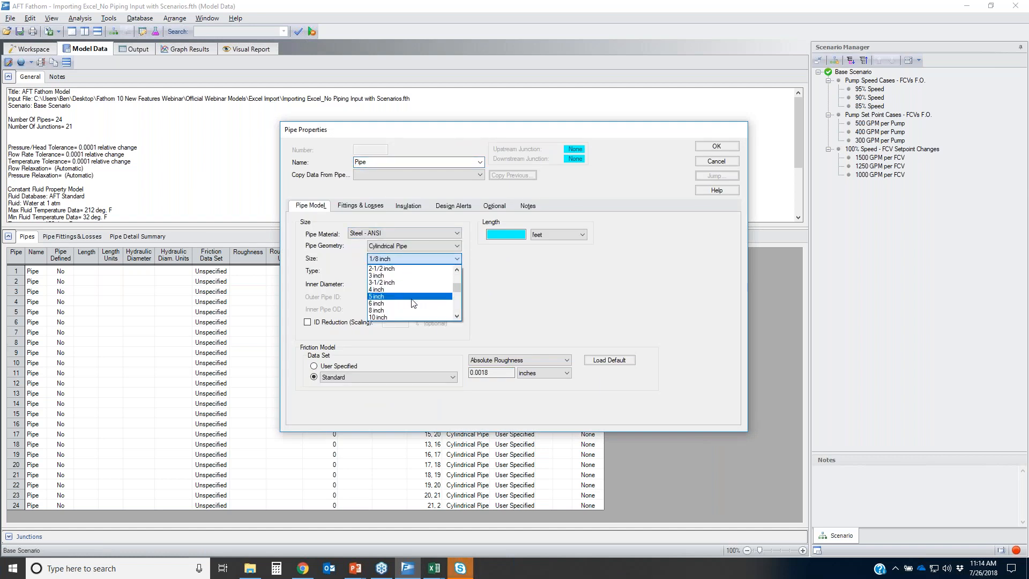
left_click(396, 289)
left_click(506, 235)
type("1")
left_click(716, 146)
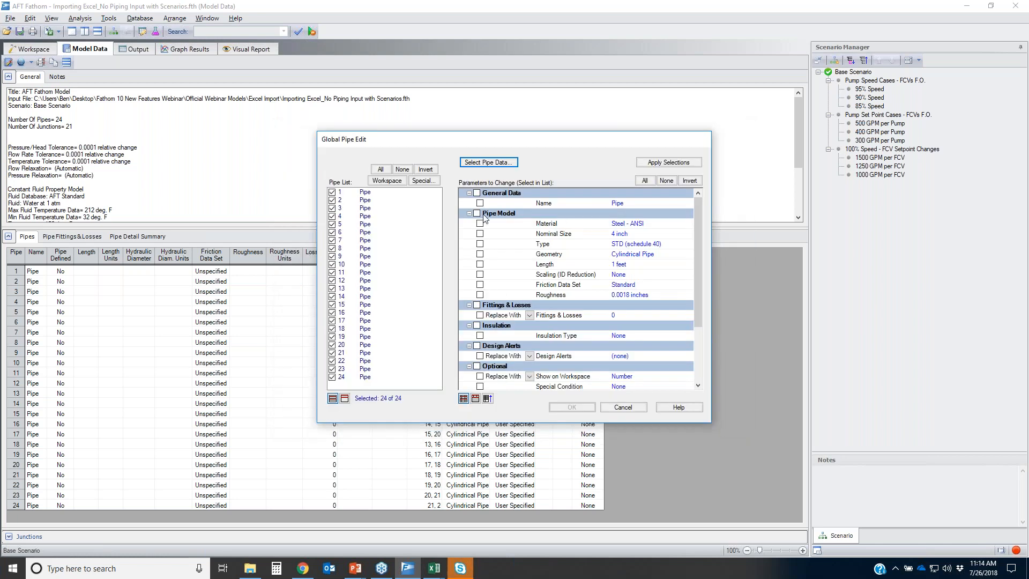
Apply all Pipe Model parameters to the selected pipes and finish the global pipe edit
left_click(476, 214)
left_click(651, 163)
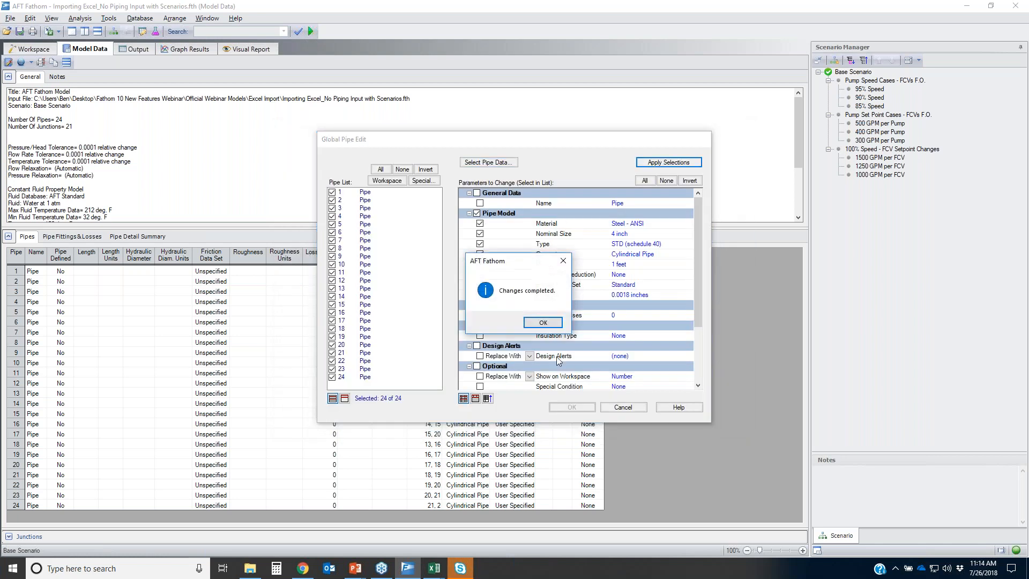
left_click(541, 321)
left_click(571, 407)
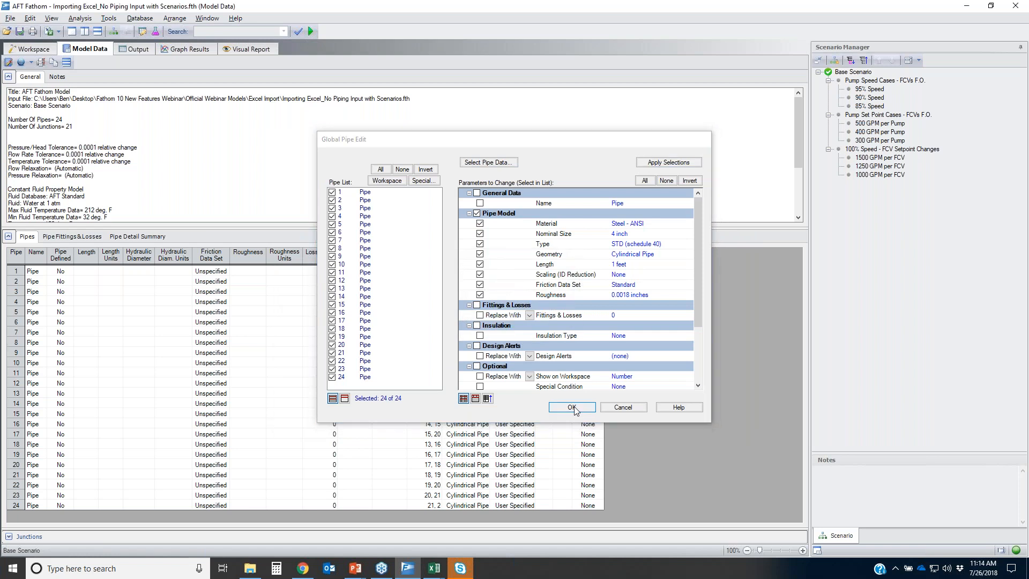
Return to the workspace and import Excel change data from the workbook in the Excel Import folder under Official Webinar Models
left_click(46, 50)
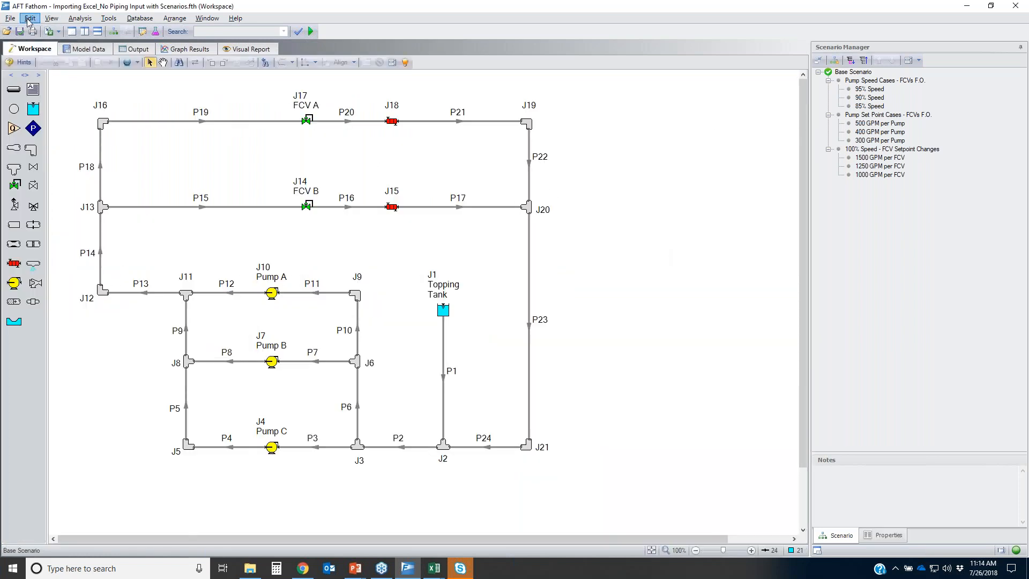
left_click(10, 18)
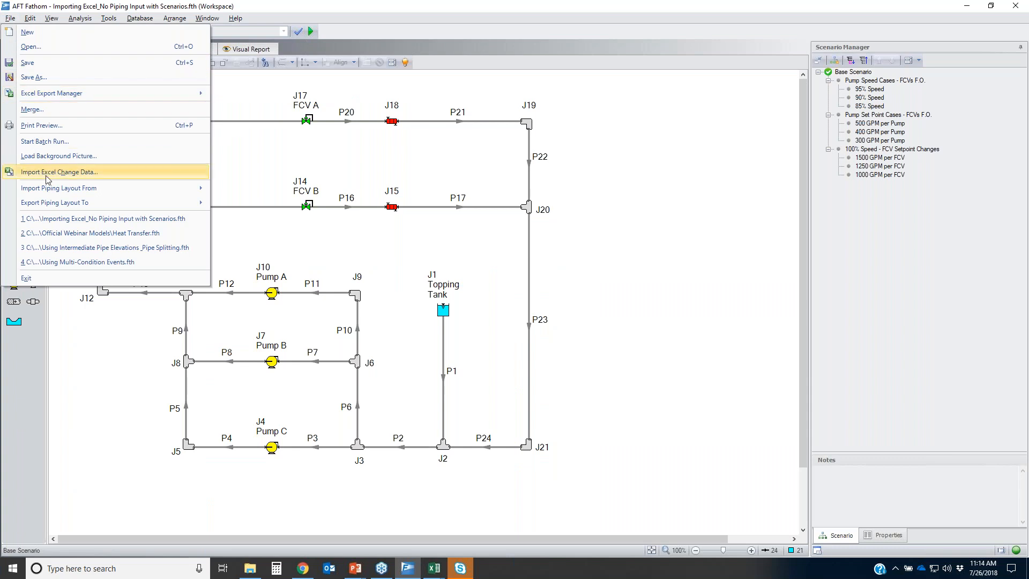
left_click(75, 172)
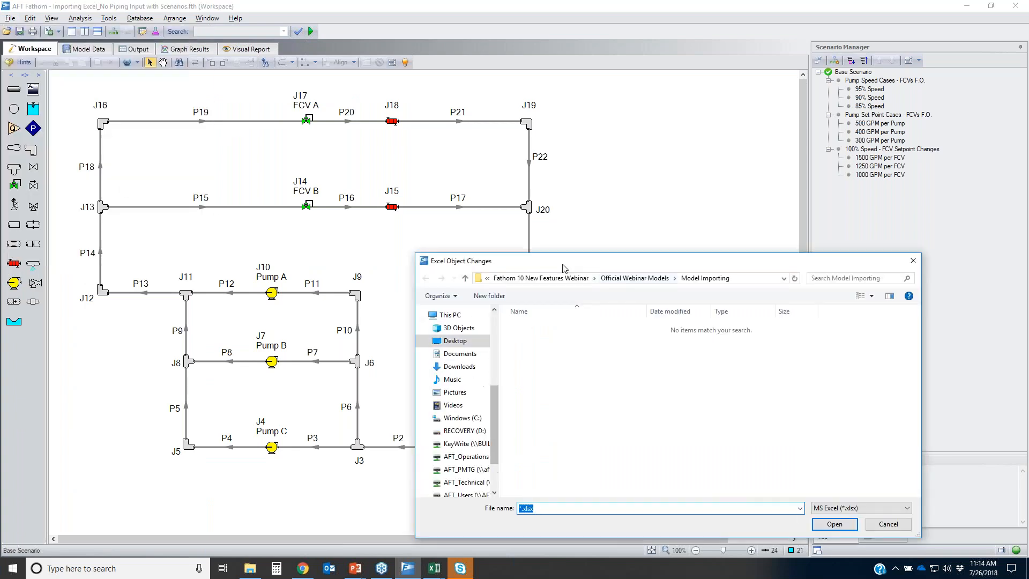
left_click(636, 277)
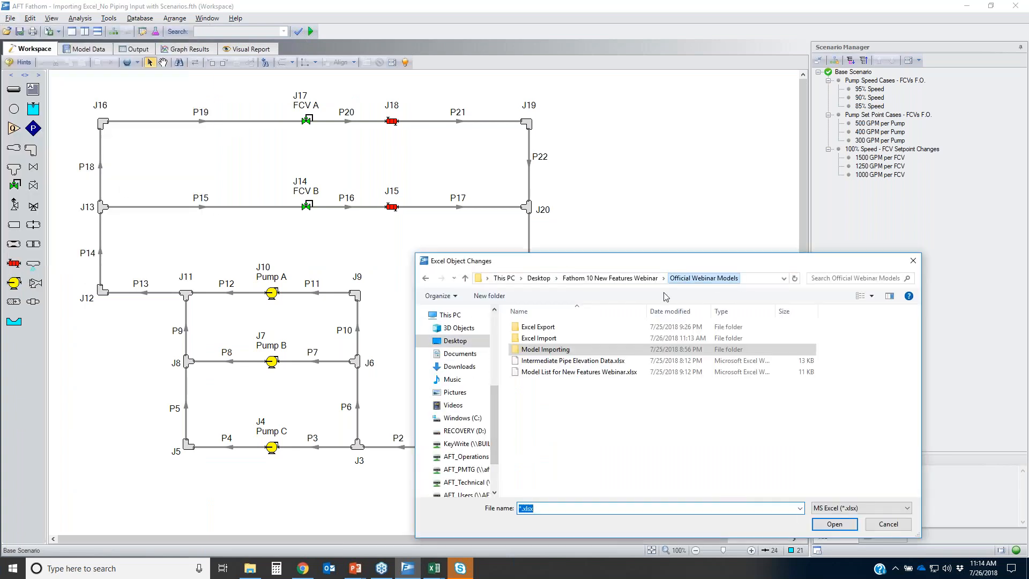
double_click(545, 343)
double_click(546, 326)
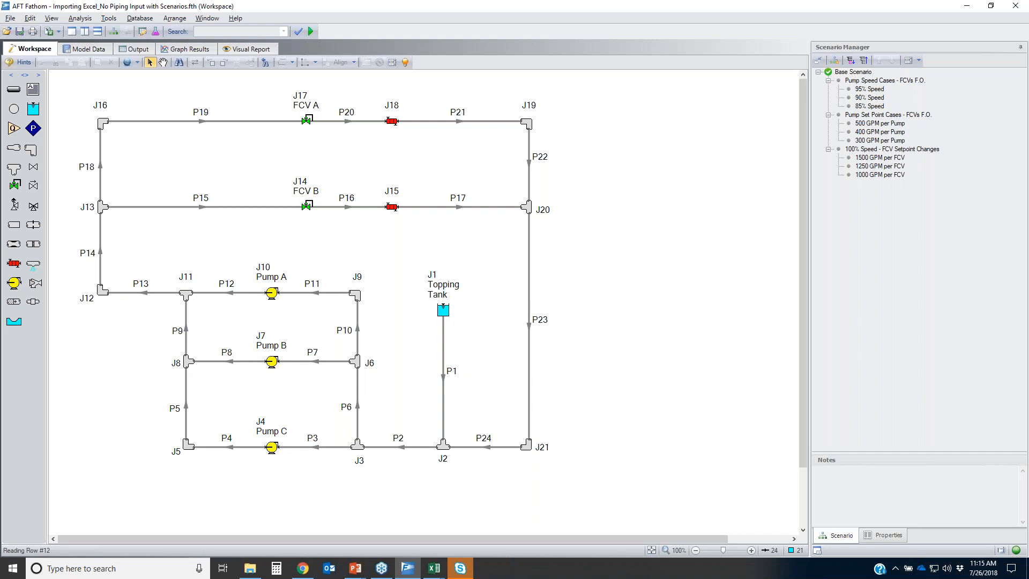
Monitor the row-reading progress of the Excel import and examine the scenario tree
mouse_move(5, 540)
left_mouse_down()
mouse_move(72, 548)
mouse_move(14, 558)
mouse_move(10, 540)
left_mouse_up()
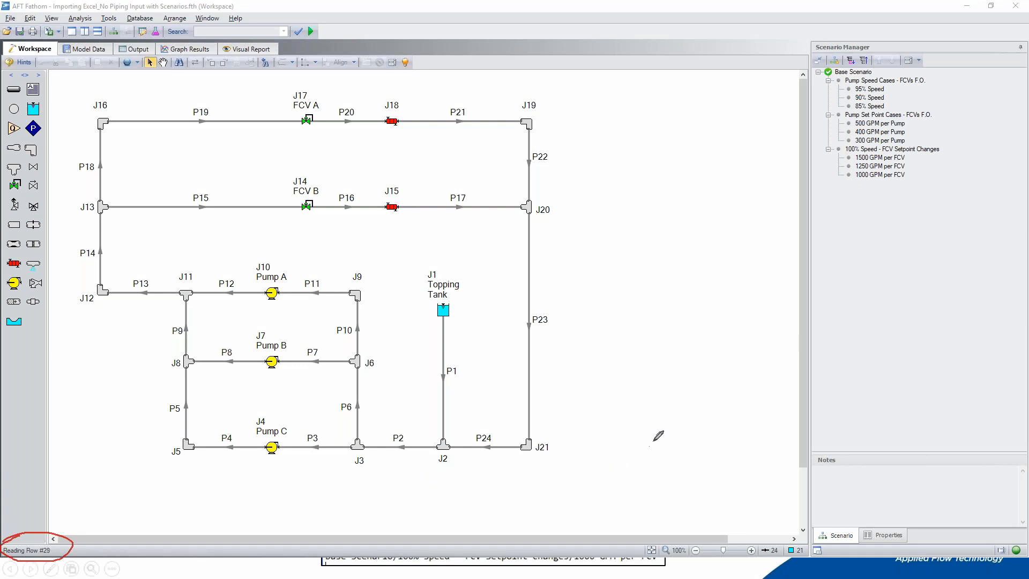
left_click_drag(836, 172, 841, 177)
mouse_move(900, 194)
left_mouse_down()
mouse_move(960, 106)
mouse_move(845, 171)
mouse_move(905, 188)
left_mouse_up()
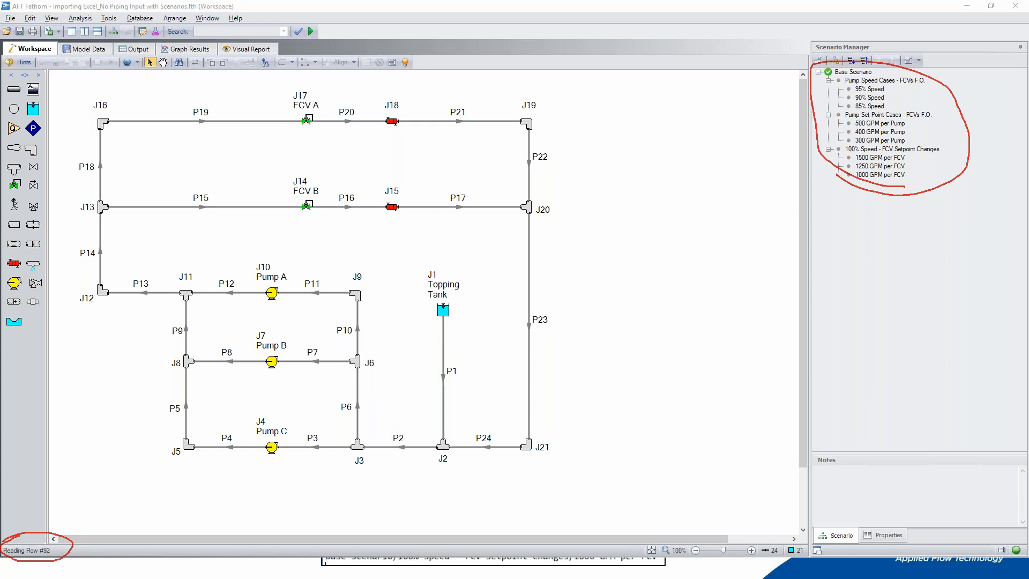
key("Escape")
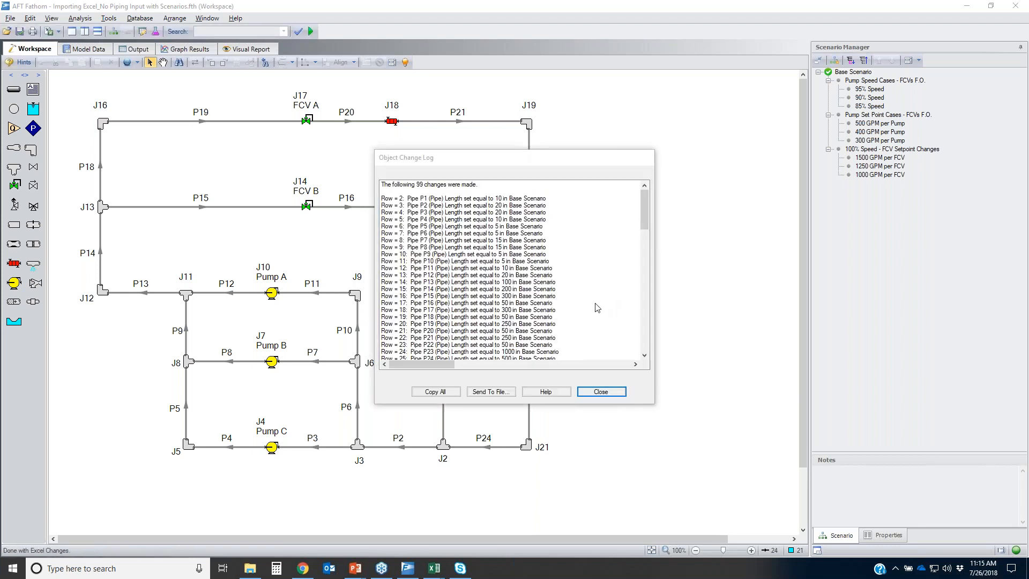
Review the Object Change Log from the pipe length entries down to the control valve entries, and close it
left_click(447, 185)
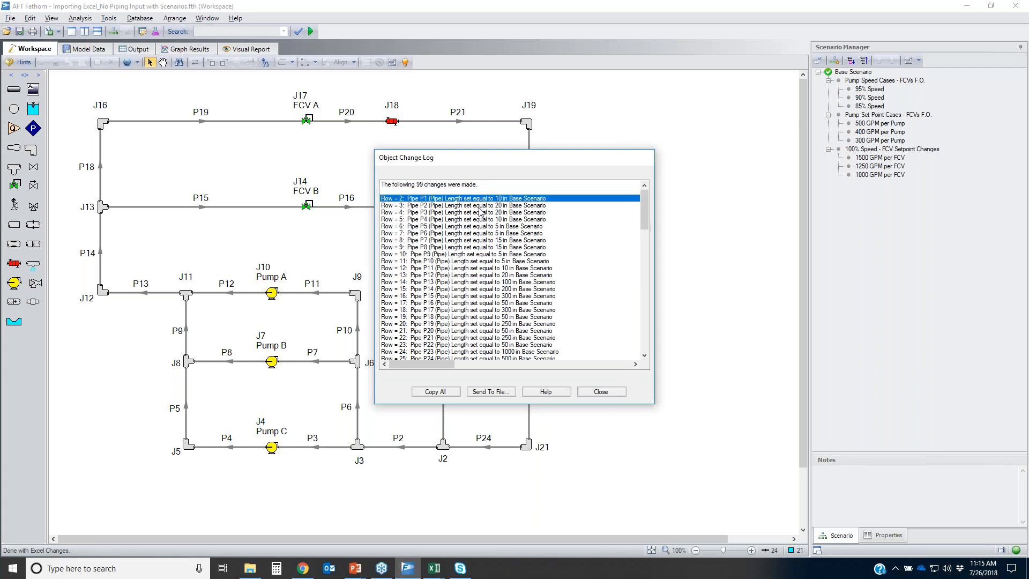
left_click_drag(645, 201, 647, 343)
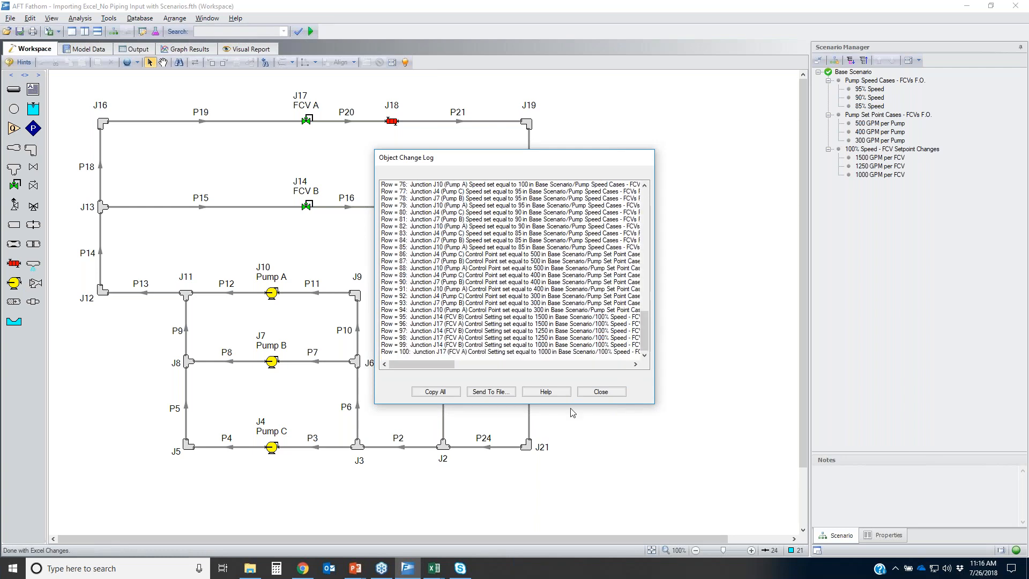
left_click(600, 392)
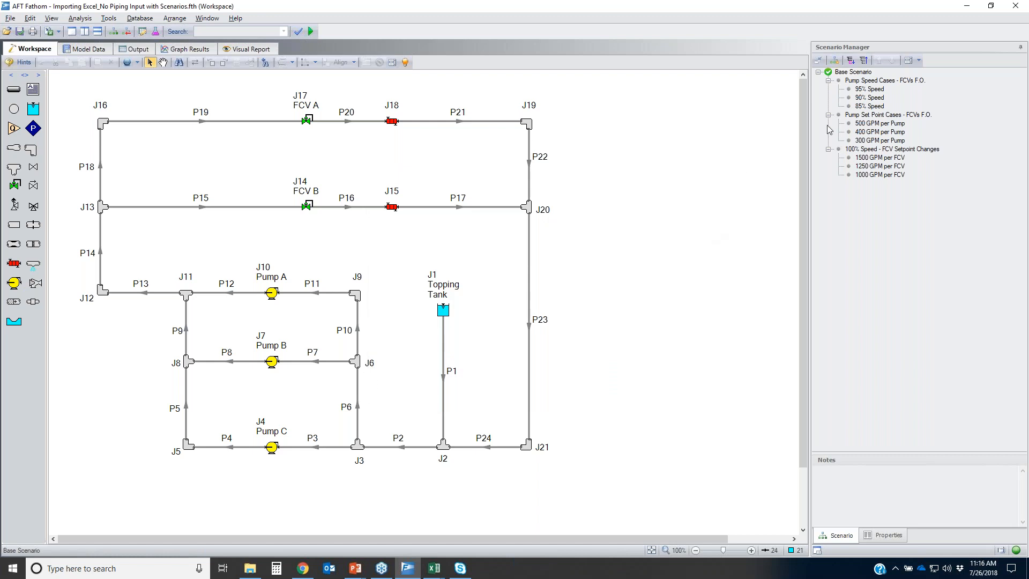
Load the 400 GPM per Pump scenario and examine the imported pipe sizes and lengths in its model data
double_click(866, 131)
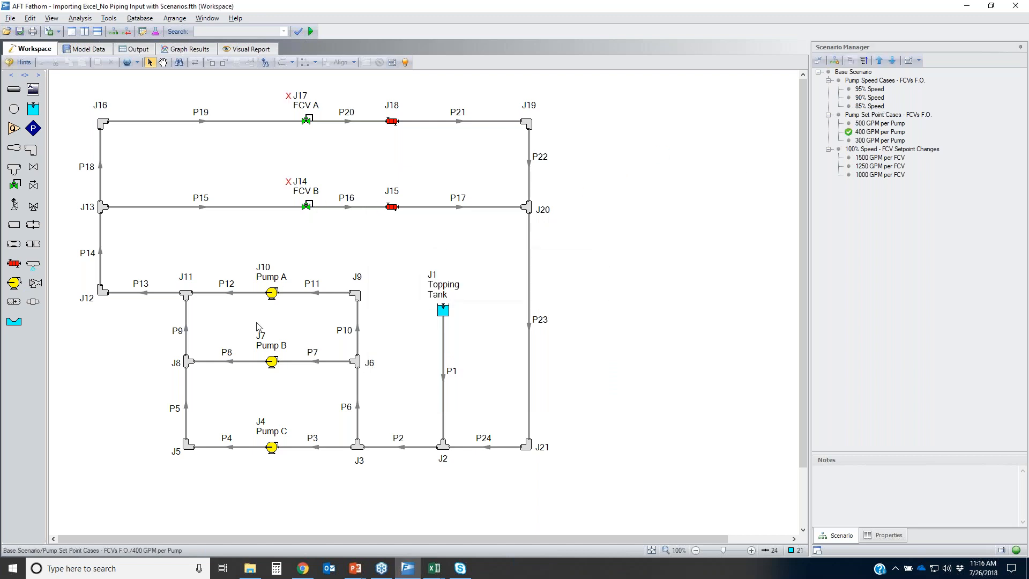
left_click(93, 51)
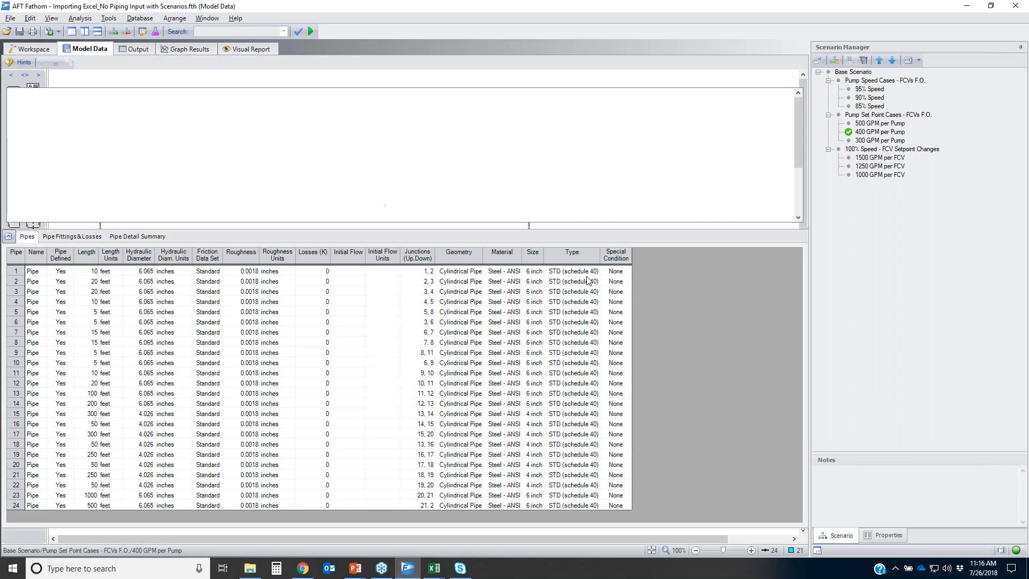
left_click_drag(529, 272, 523, 485)
left_click(531, 414)
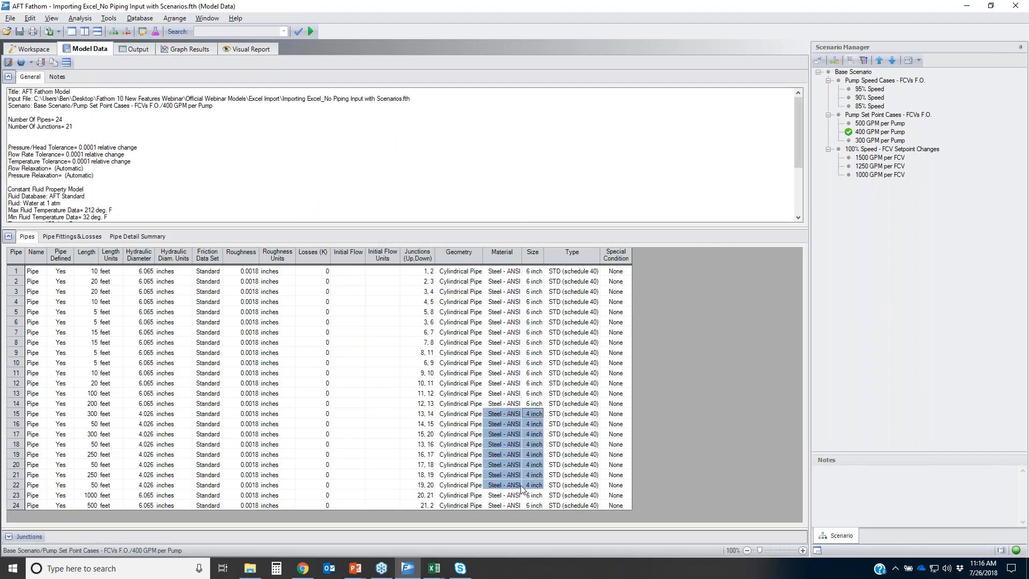
left_click(92, 271)
left_click_drag(117, 328, 104, 501)
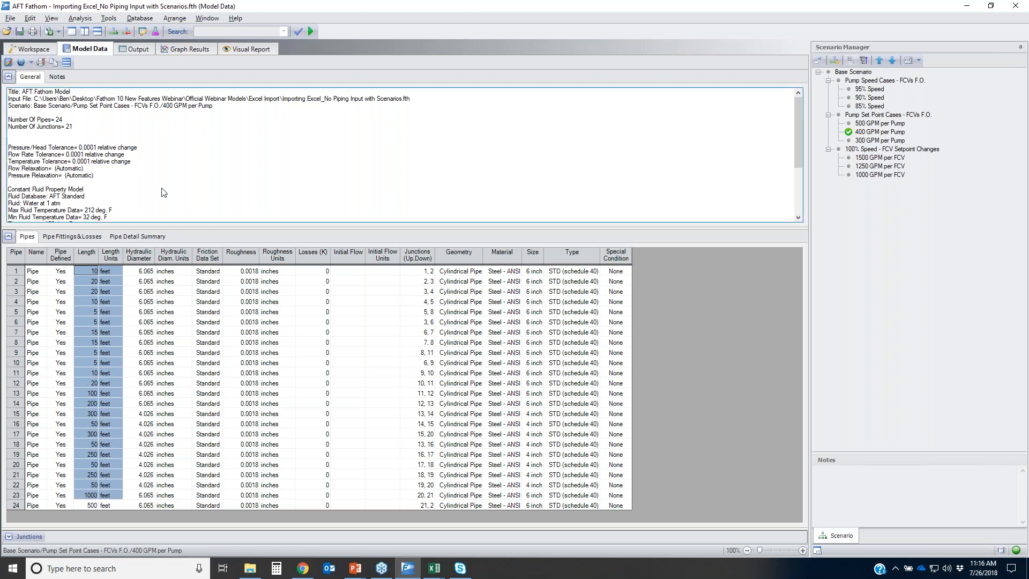
Inspect the pump control settings of Pump A and Pump C in the workspace
left_click(24, 50)
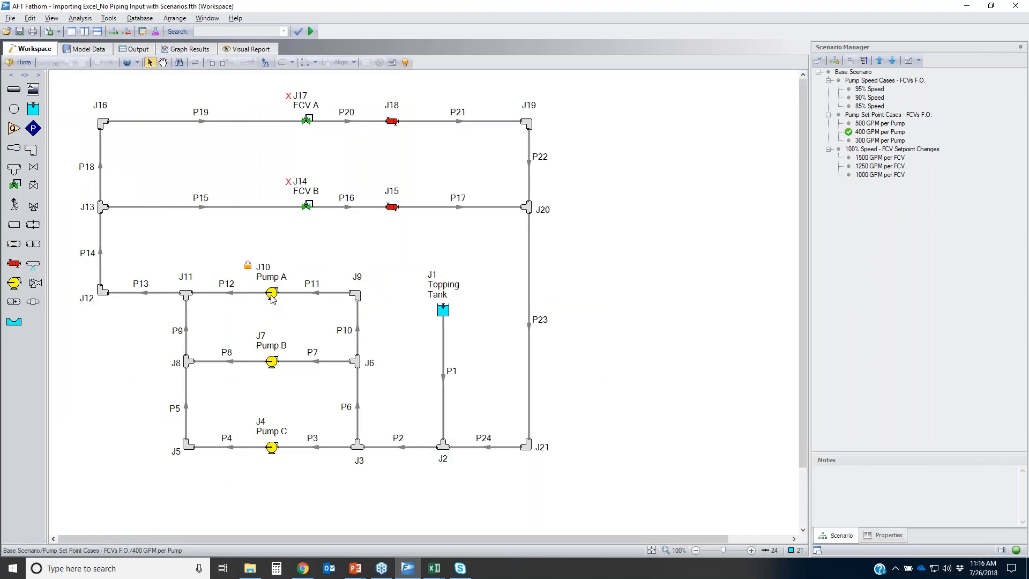
left_click(271, 291)
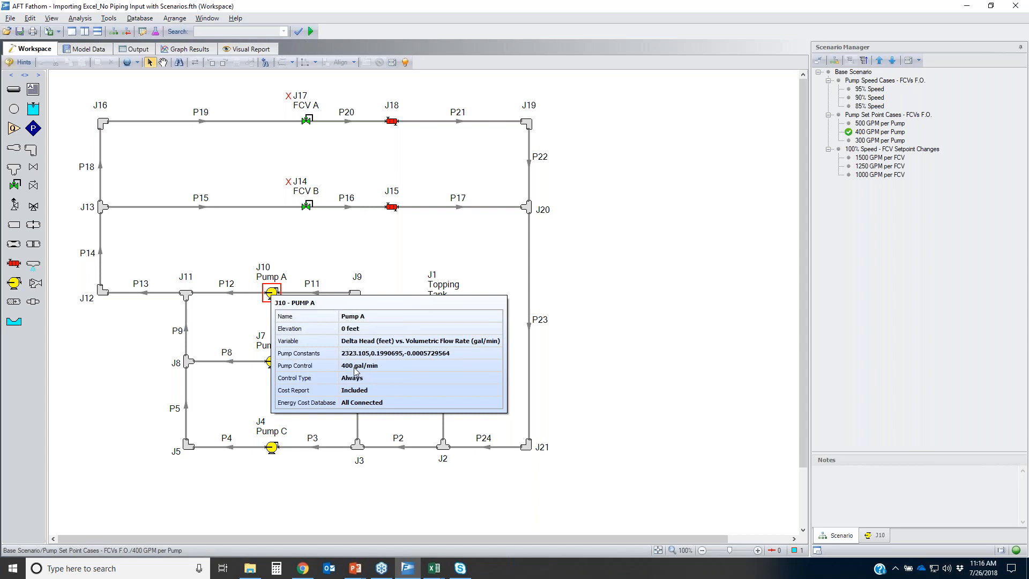
left_click(271, 447)
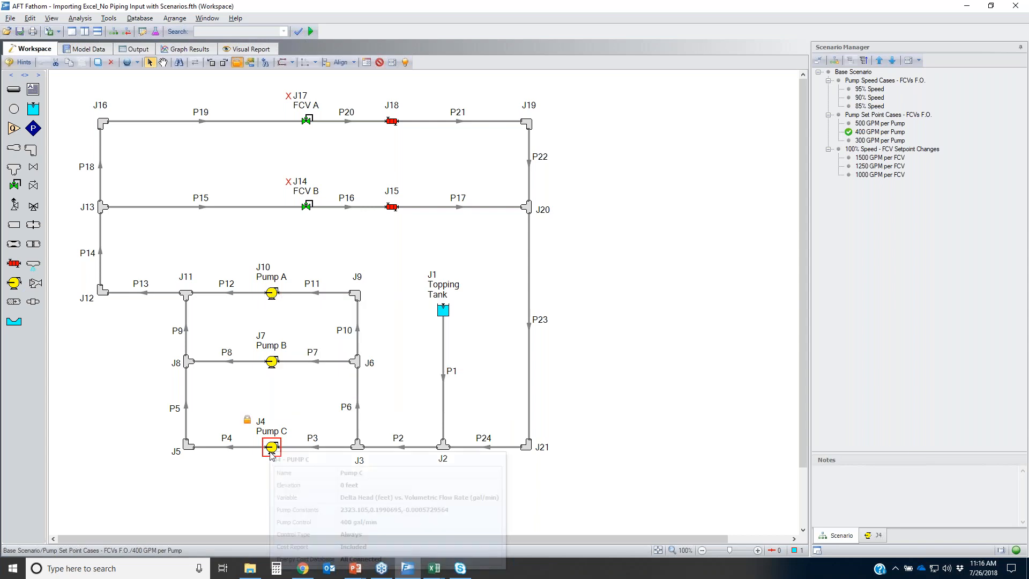
left_click(623, 407)
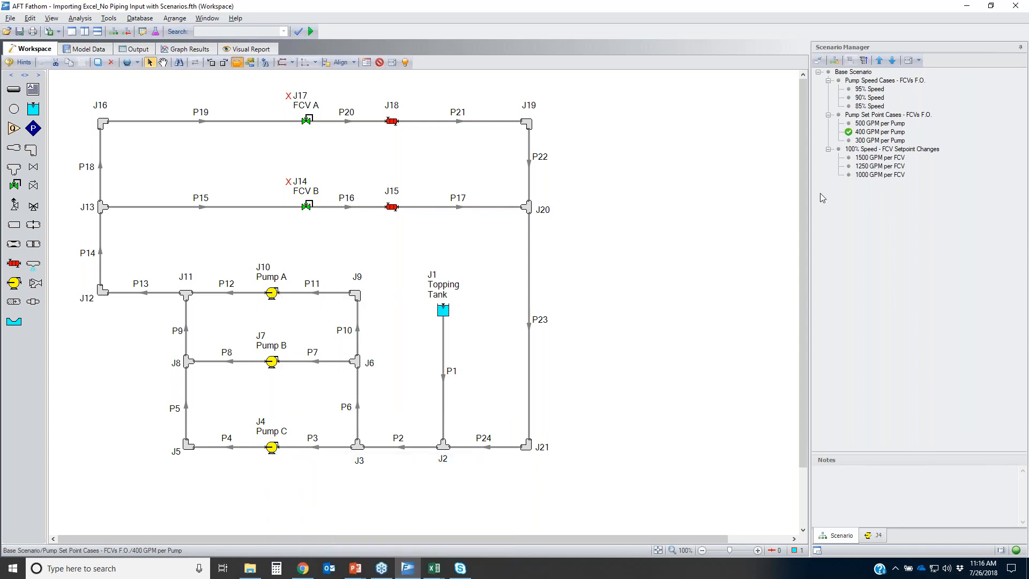
Load the 1250 GPM per FCV scenario and inspect Pump A, FCV A and FCV B in the workspace
double_click(888, 166)
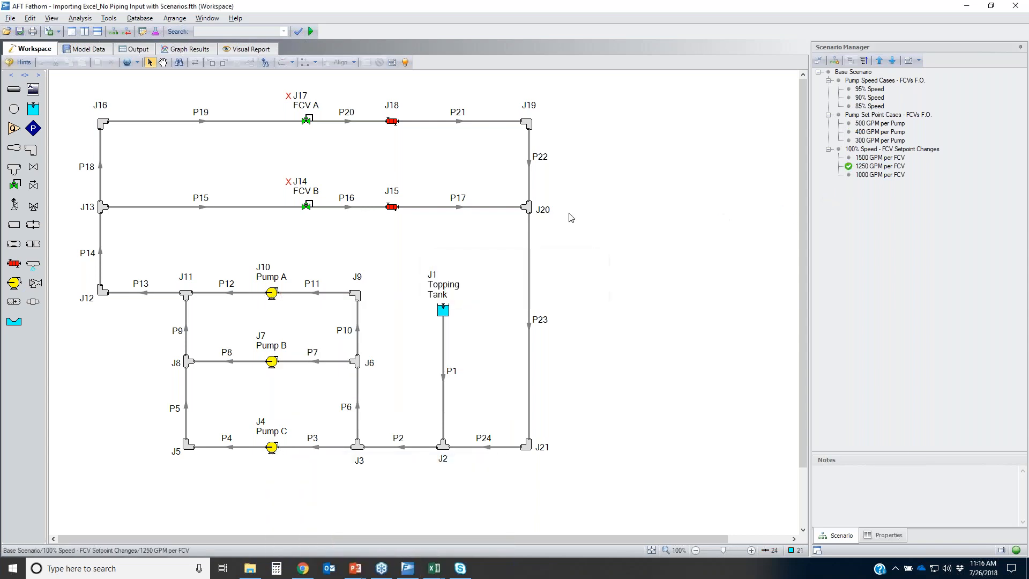
left_click(272, 294)
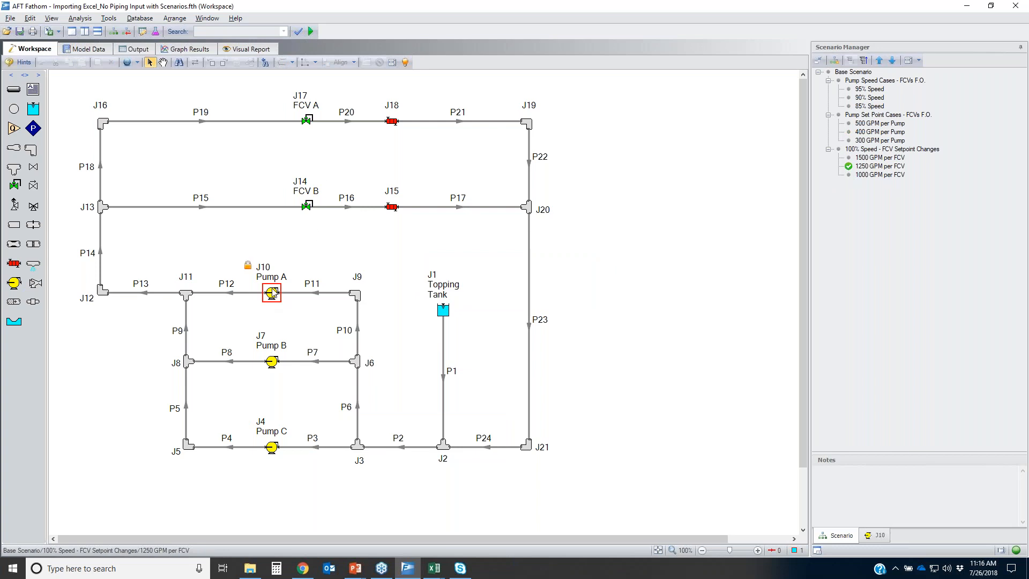
left_click(309, 121)
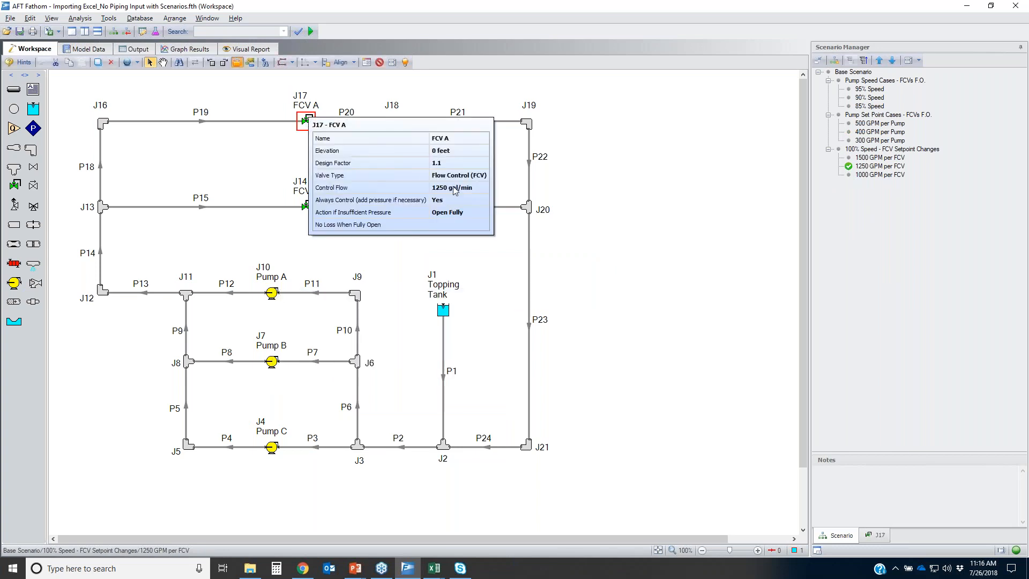
left_click(308, 206)
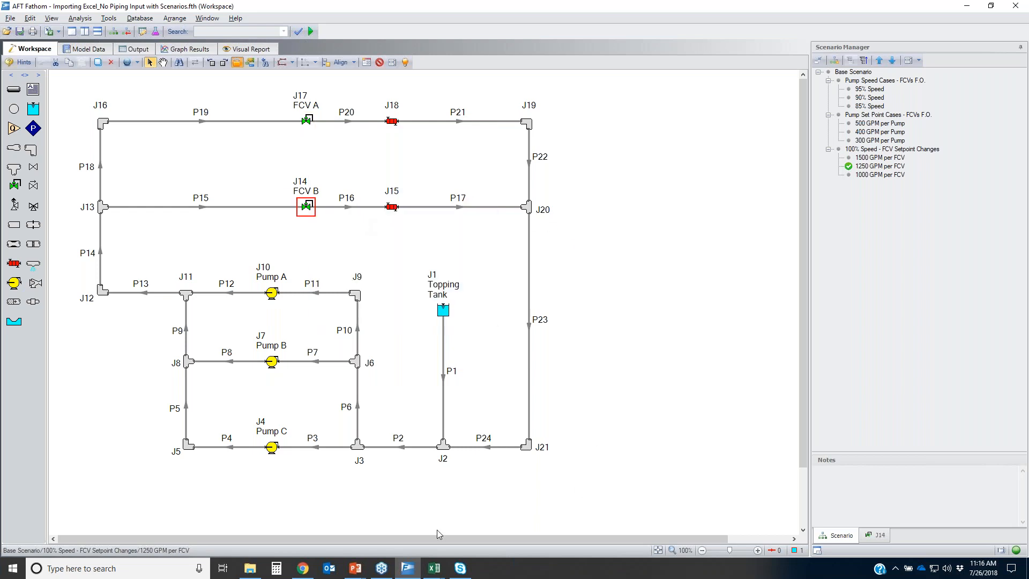
Switch to the PowerPoint presentation and advance from the Excel Import Example slide to the Excel Export Manager slide
mouse_move(355, 567)
left_click(364, 536)
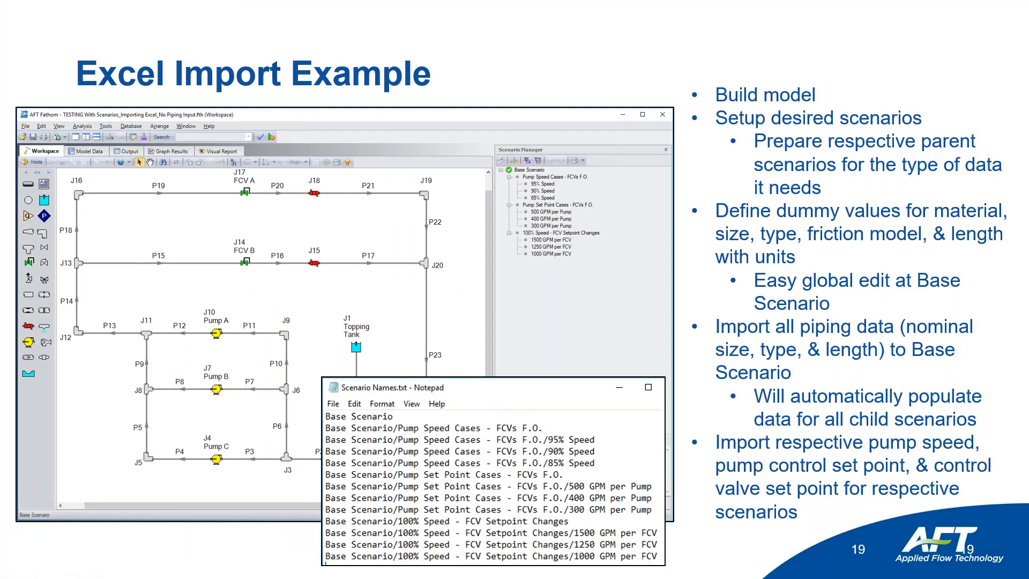
key("Right")
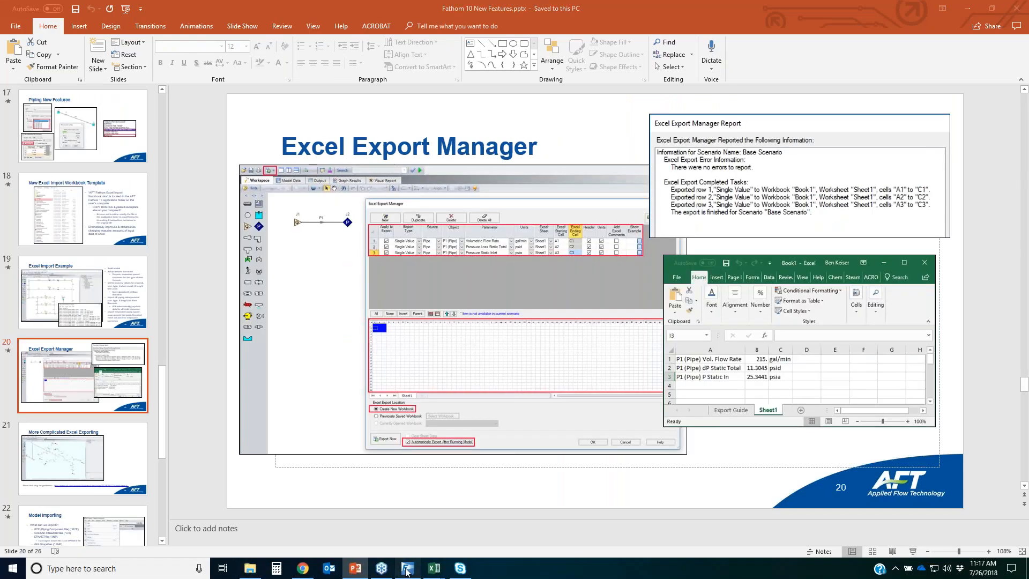
Return to AFT Fathom, save the current model, and open Simple Excel Export Example.fth from the Simple folder under Excel Export
left_click(407, 568)
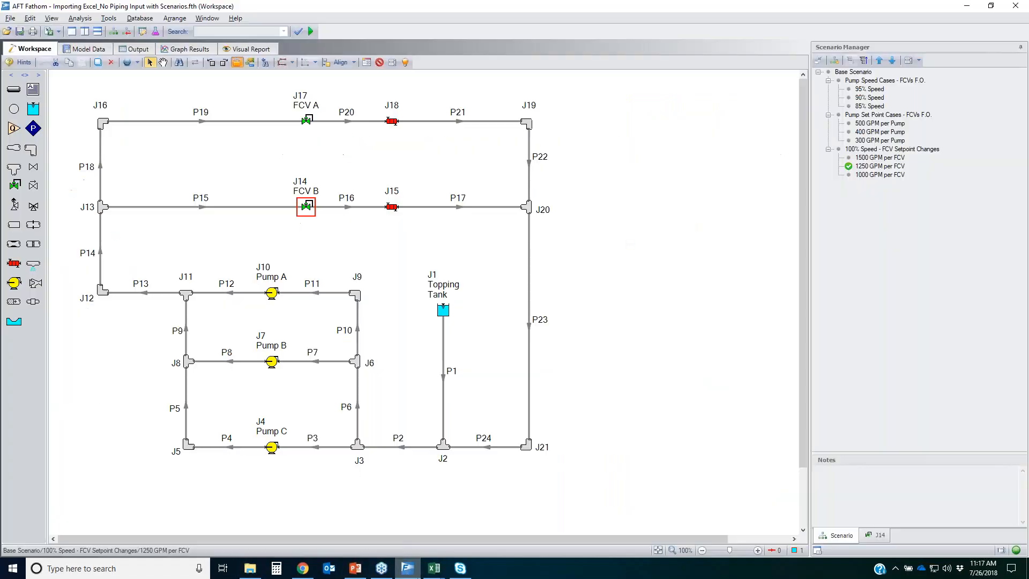
left_click(19, 31)
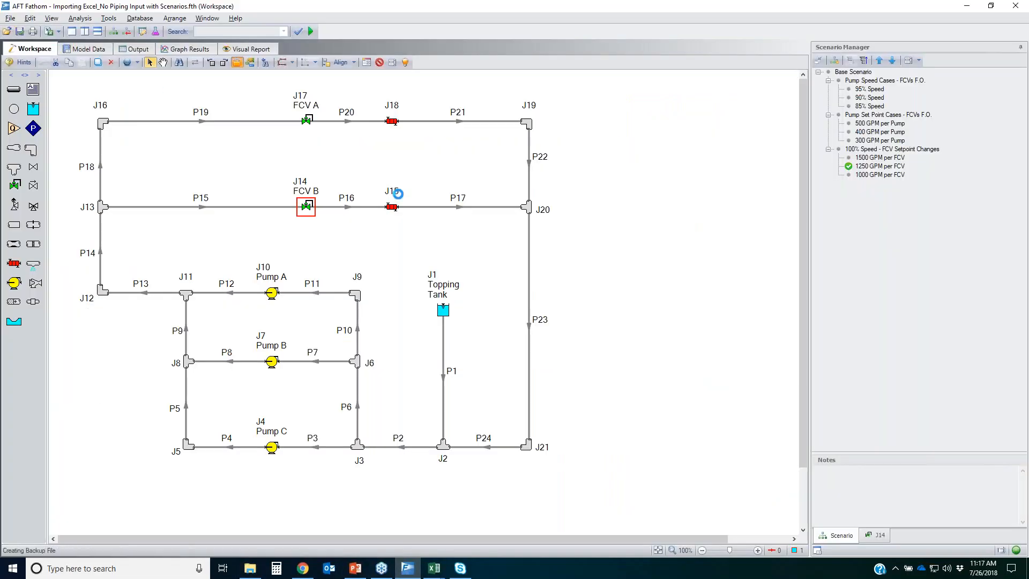
left_click(6, 31)
left_click(582, 136)
double_click(464, 175)
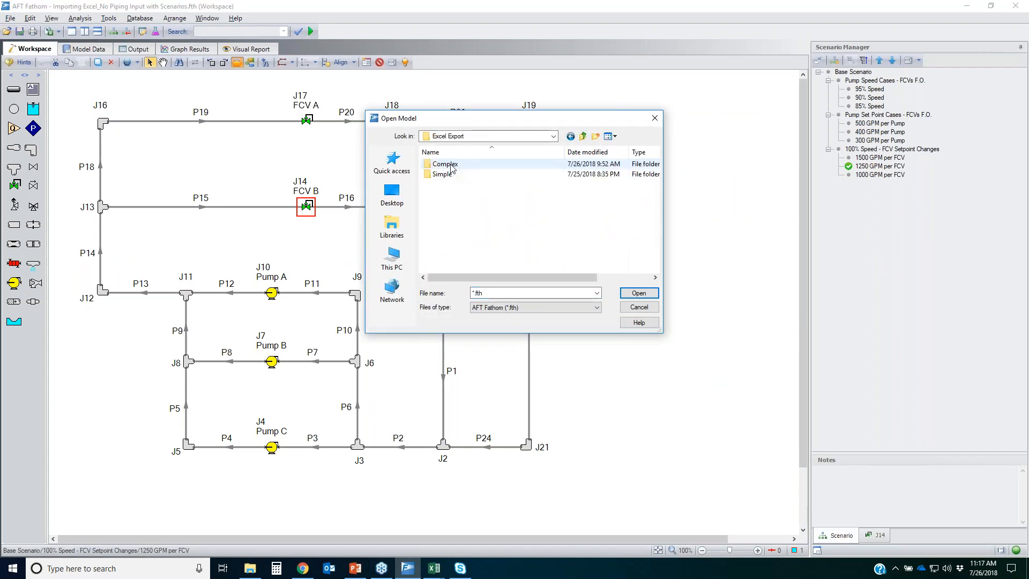
double_click(454, 175)
double_click(454, 166)
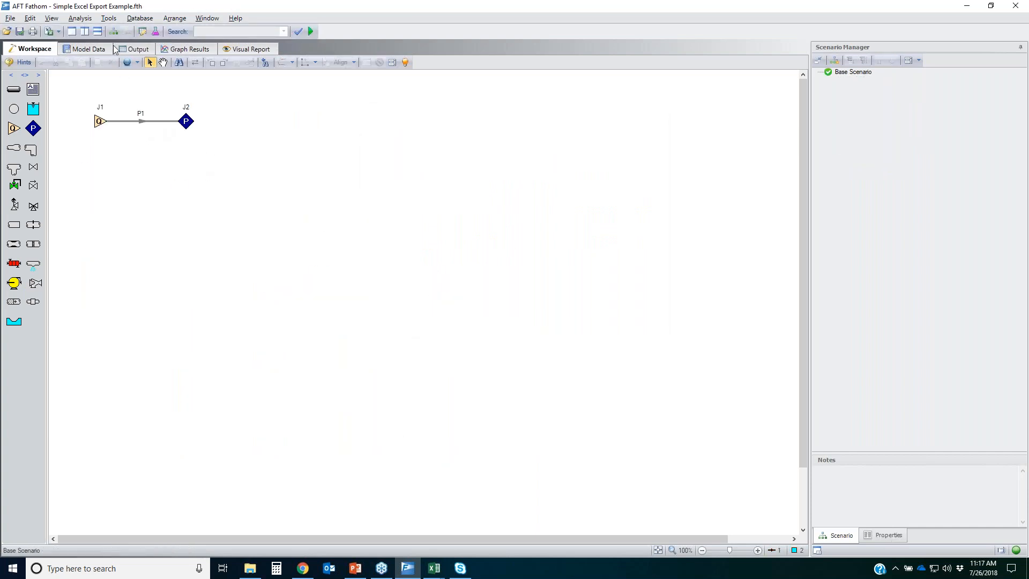
Add a single-value export row for pipe P1 in the Excel Export Manager, with Volumetric Flow Rate as its parameter
left_click(59, 32)
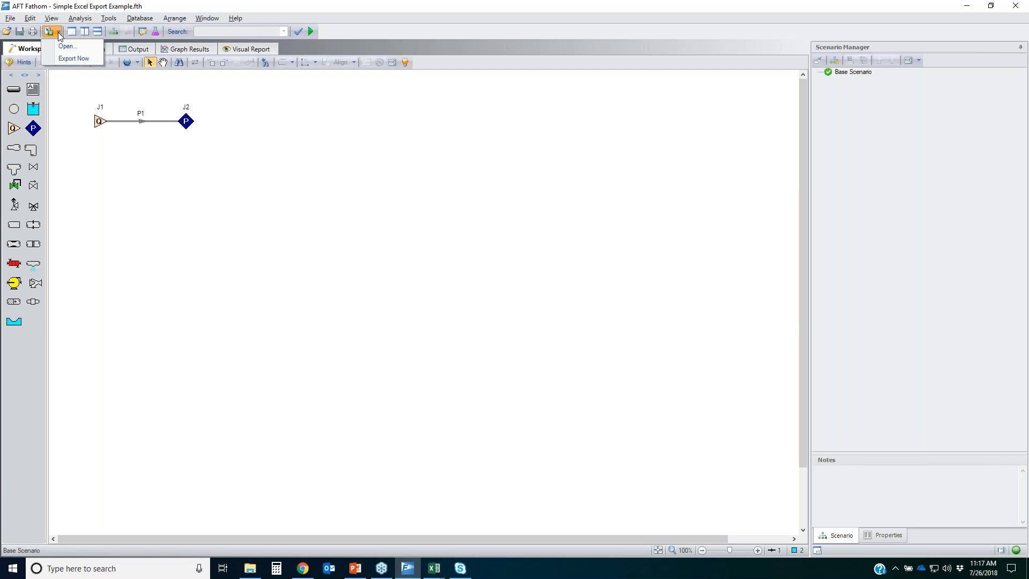
left_click(65, 48)
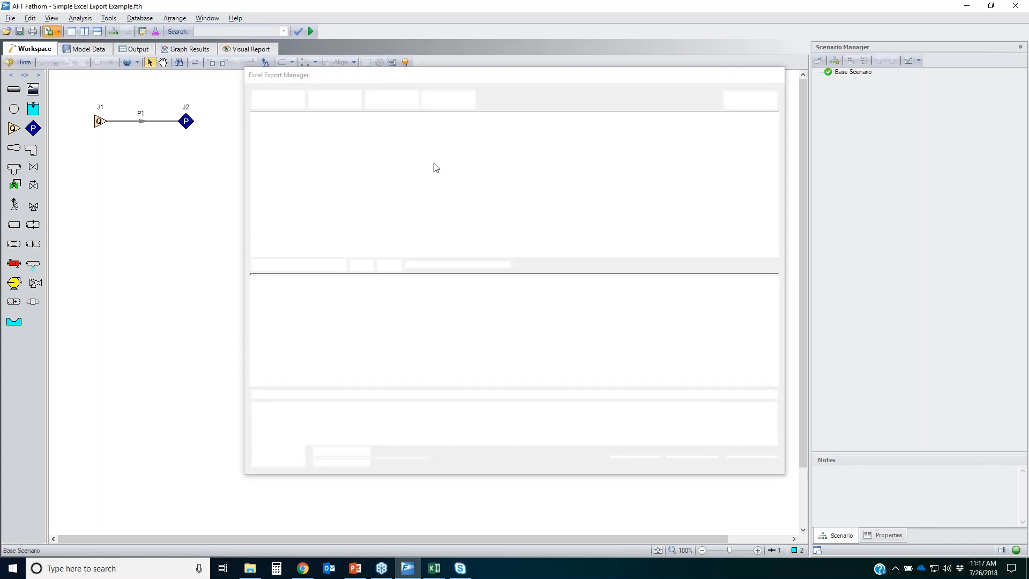
left_click(277, 99)
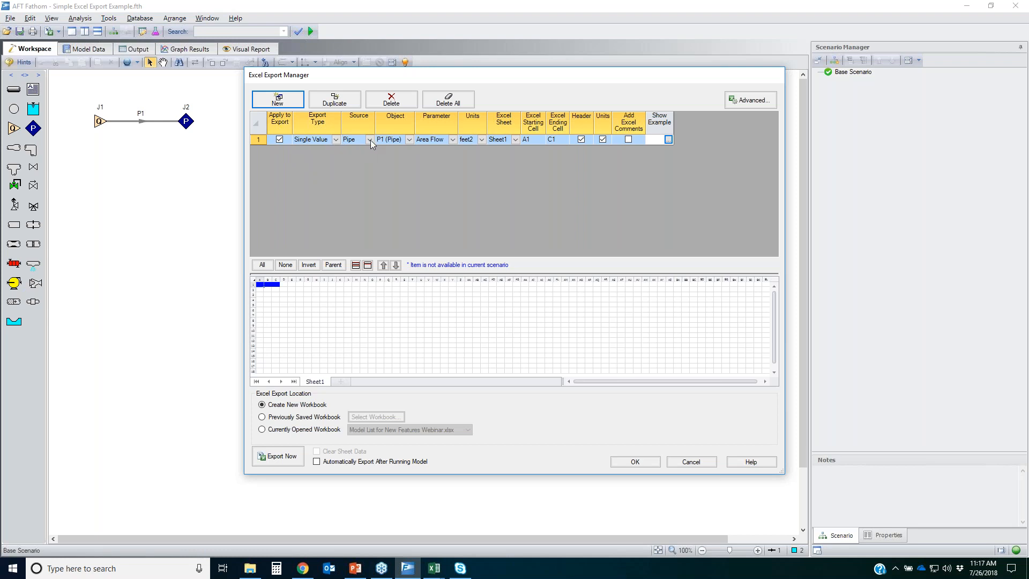
left_click(453, 140)
scroll(468, 343, "down", 15)
scroll(468, 338, "down", 3)
left_click(462, 349)
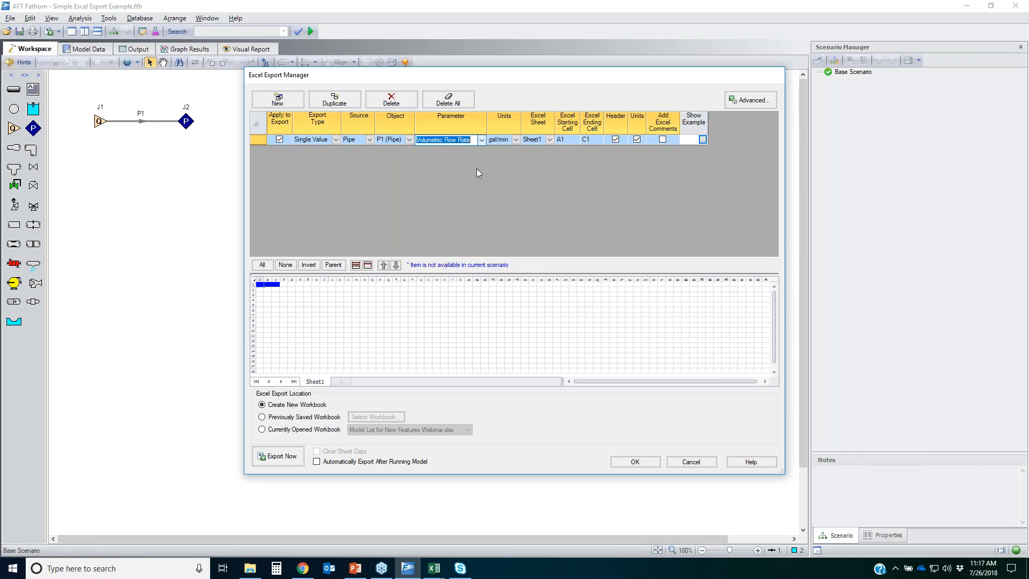
Check the new export row's unit options and Excel starting cell, and cancel the Excel Export Manager
left_click(516, 140)
left_click(516, 140)
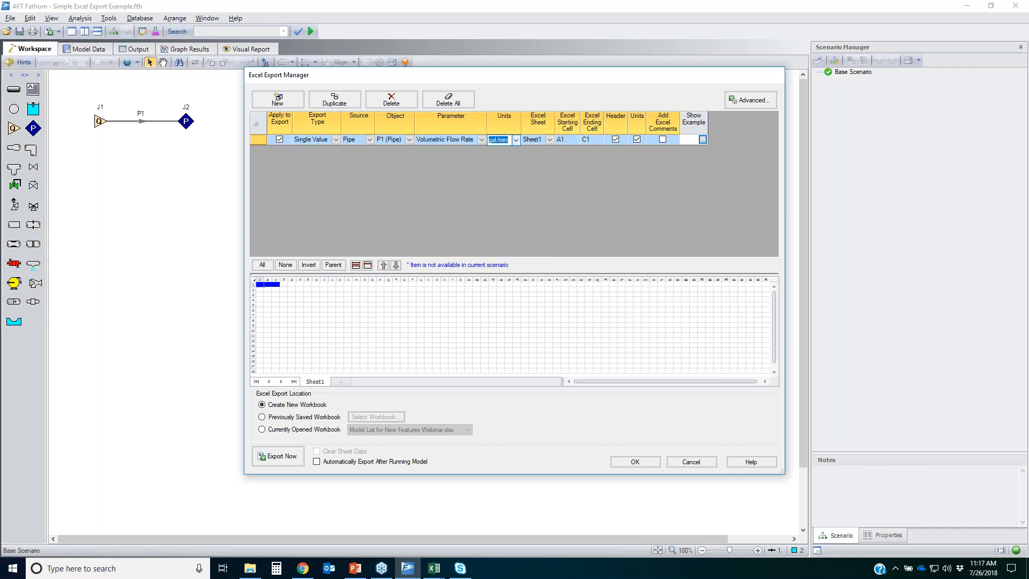
left_click(570, 140)
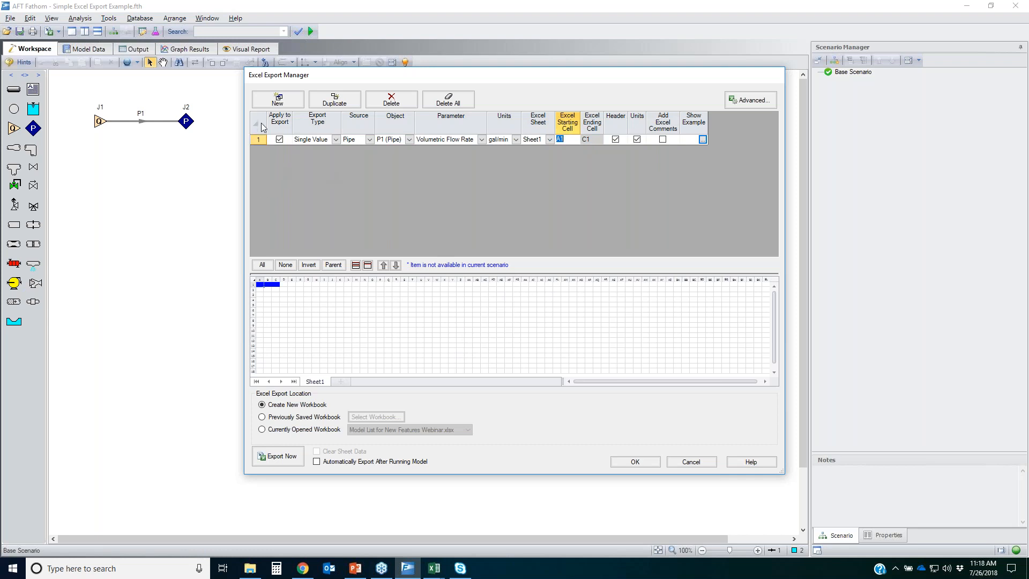
left_click(689, 461)
Open Complex Excel Export Example.fth without saving the simple model, load its most recent active scenario, and fit the whole model in the workspace
left_click(7, 32)
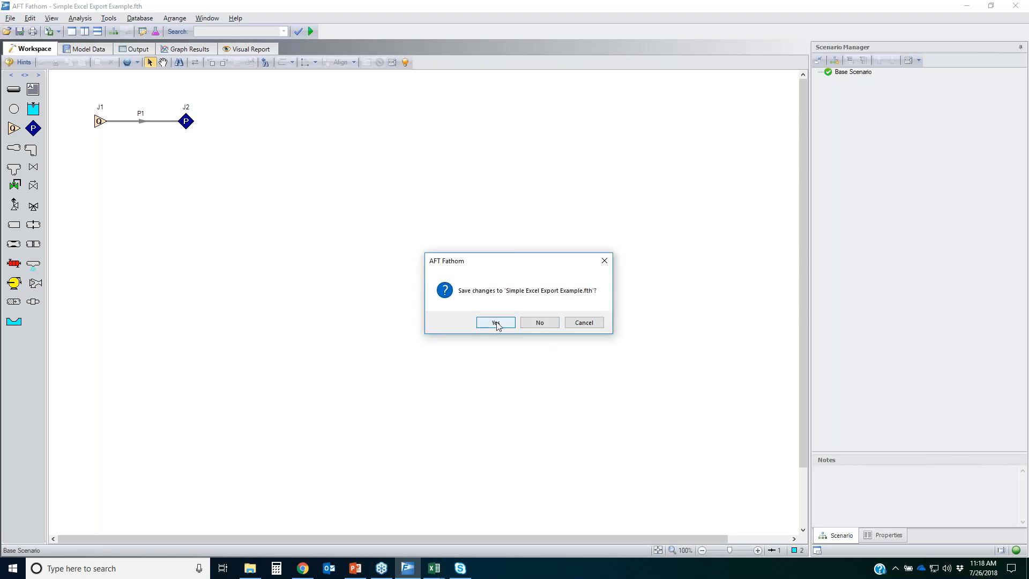
left_click(538, 322)
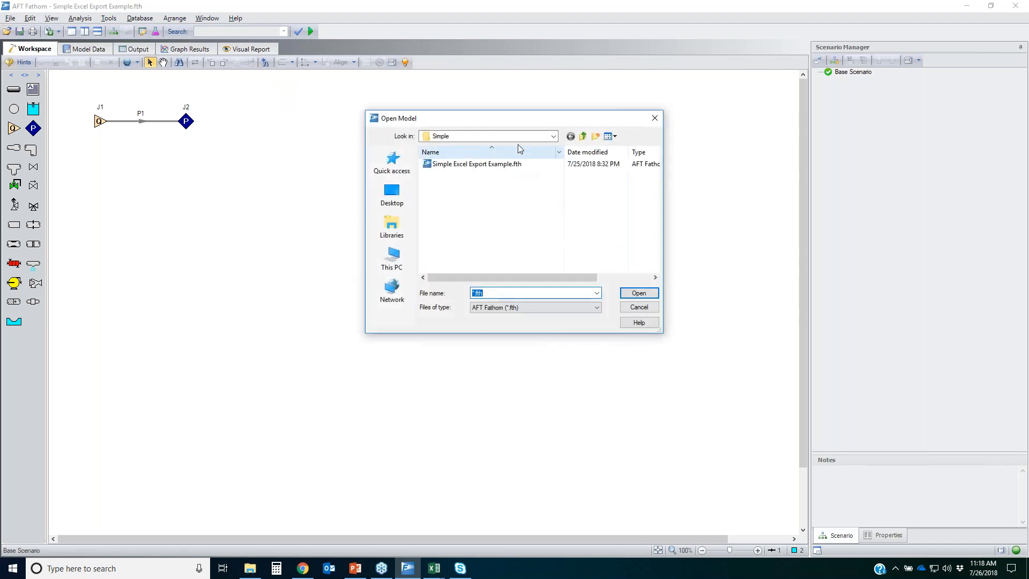
left_click(585, 136)
double_click(477, 166)
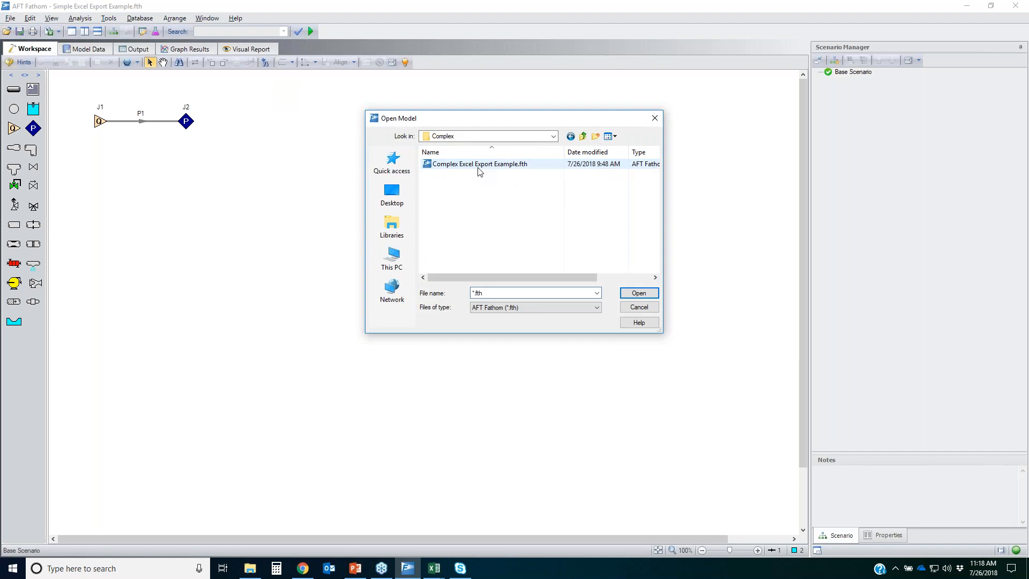
double_click(478, 165)
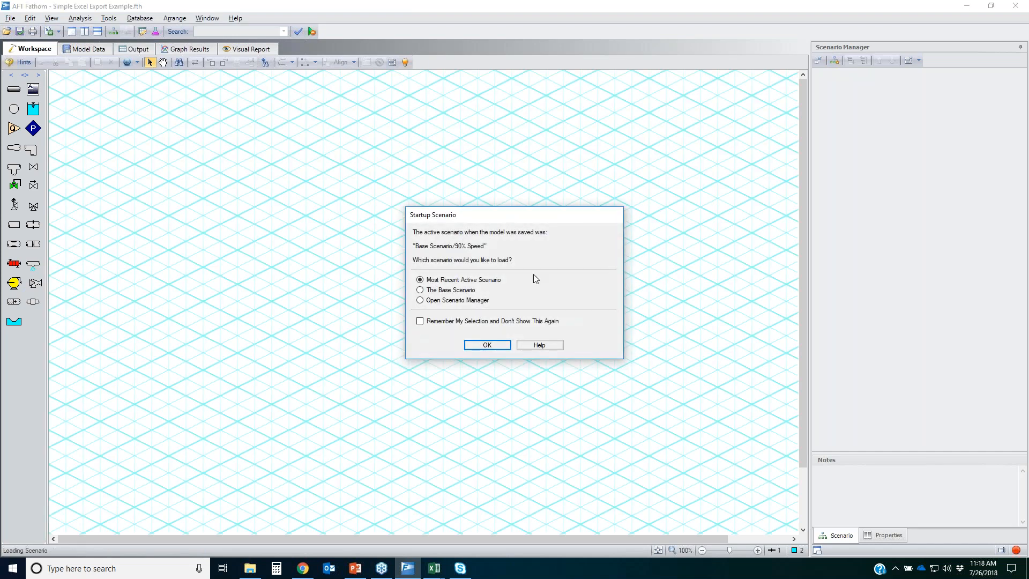
left_click(486, 344)
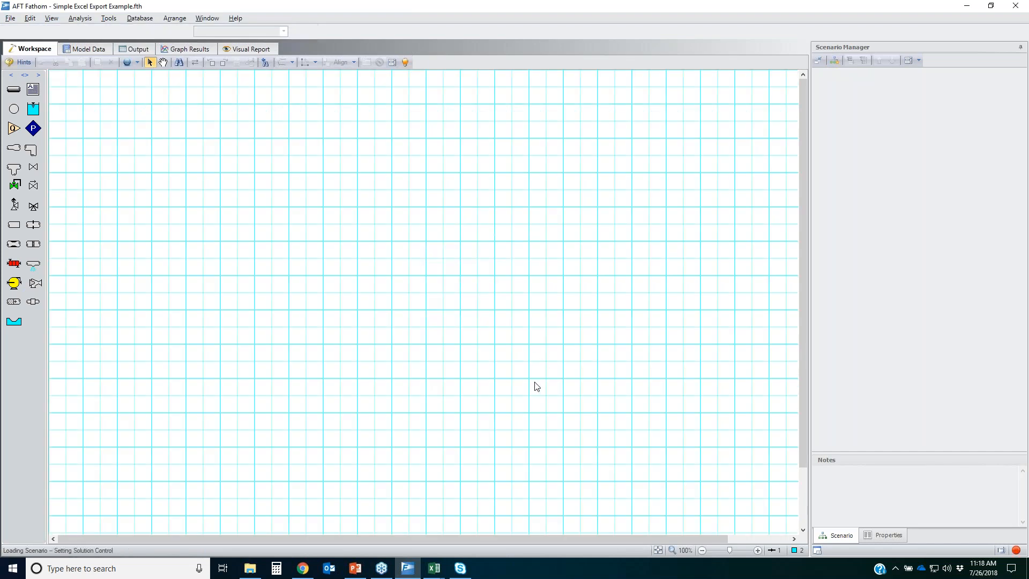
left_click(650, 549)
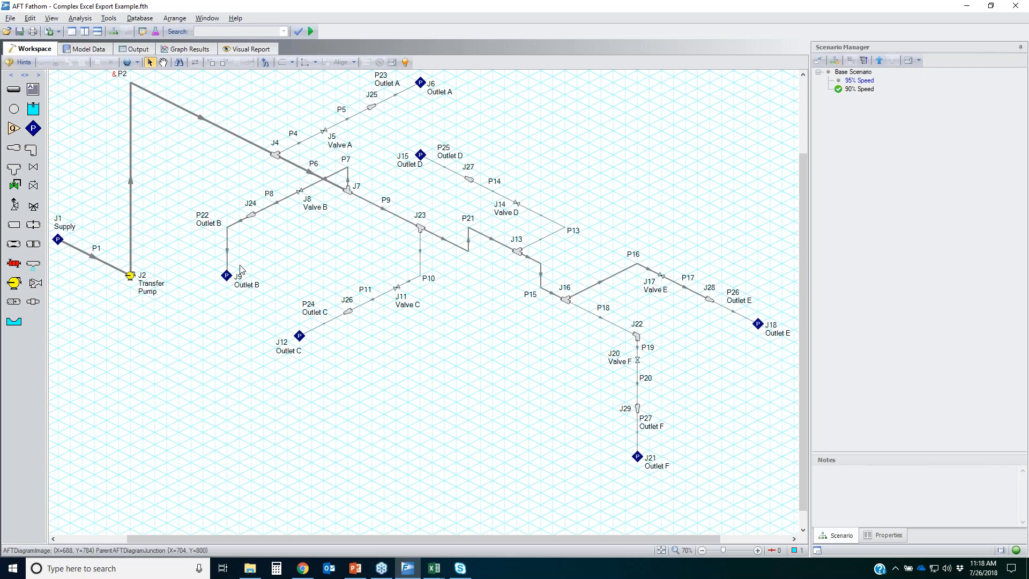
Inspect Outlet B, the Transfer Pump, and the 95% Speed and 90% Speed scenarios of the complex export model
left_click(227, 278)
left_click(430, 170)
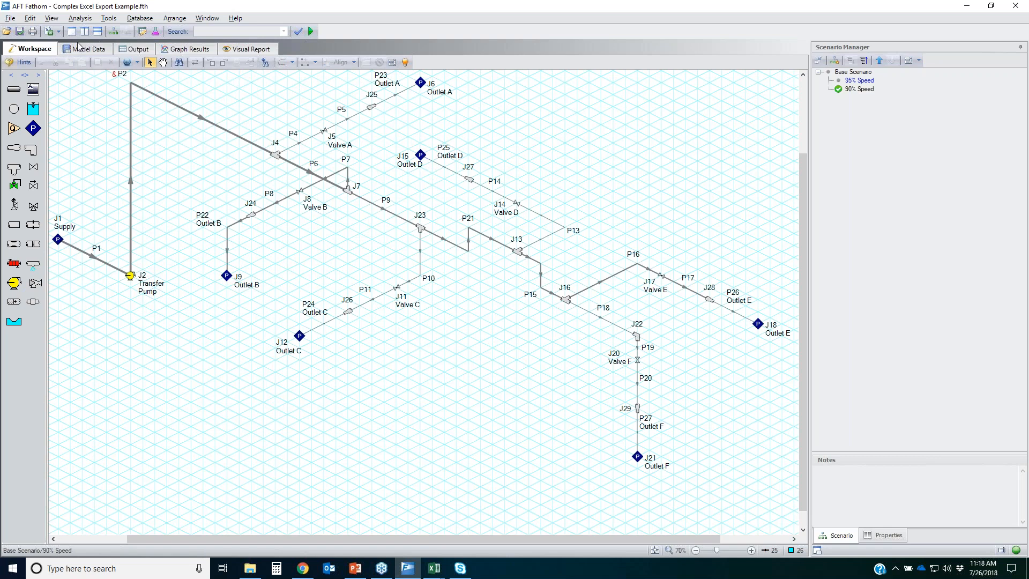
left_click(58, 31)
left_click(538, 41)
left_click(130, 276)
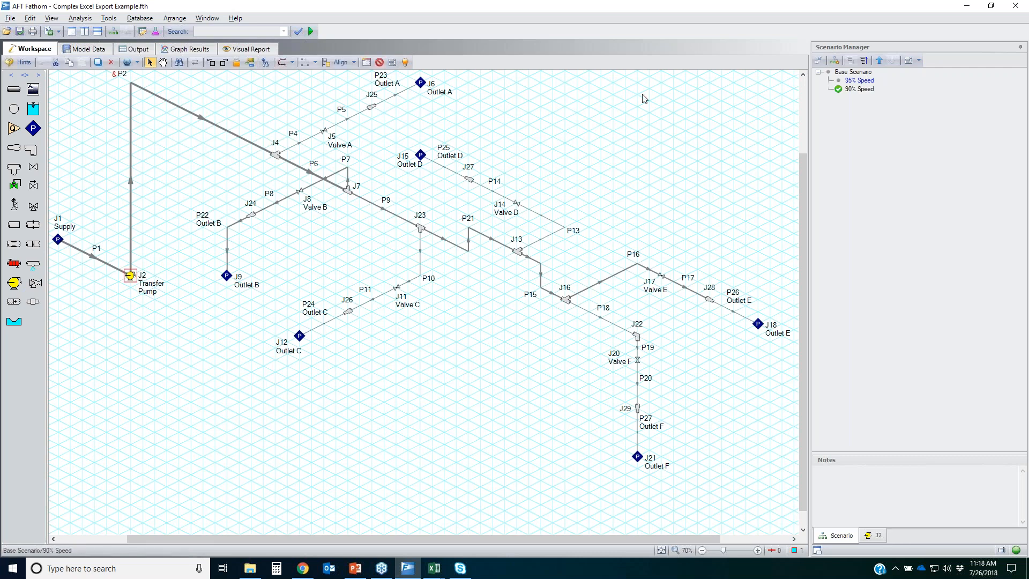
left_click(859, 80)
left_click(860, 89)
Open the Excel Export Manager and review the model title, Valve Summary column and pipe outlet temperature export rows
left_click(59, 32)
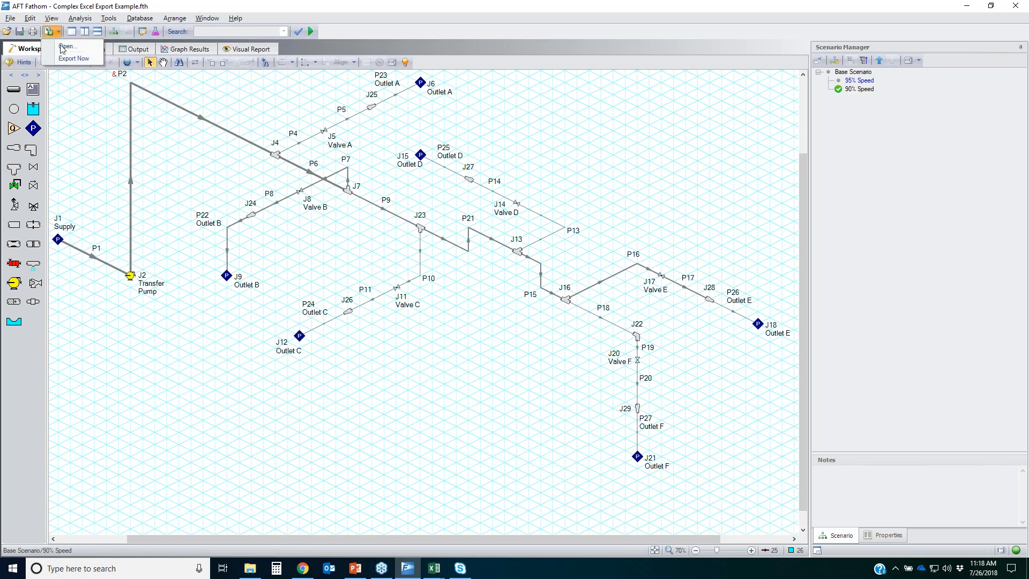
left_click(62, 48)
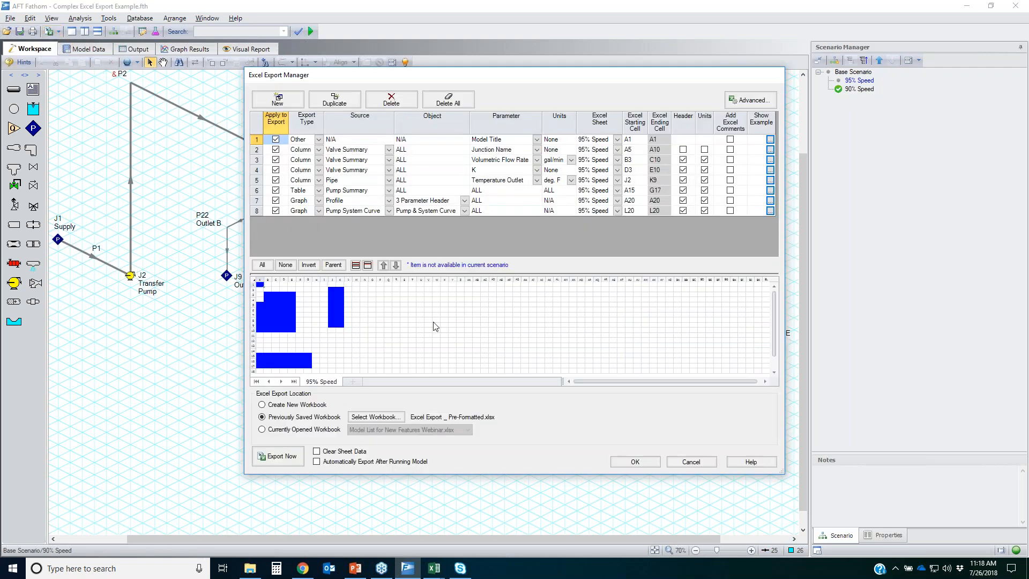
left_click(257, 140)
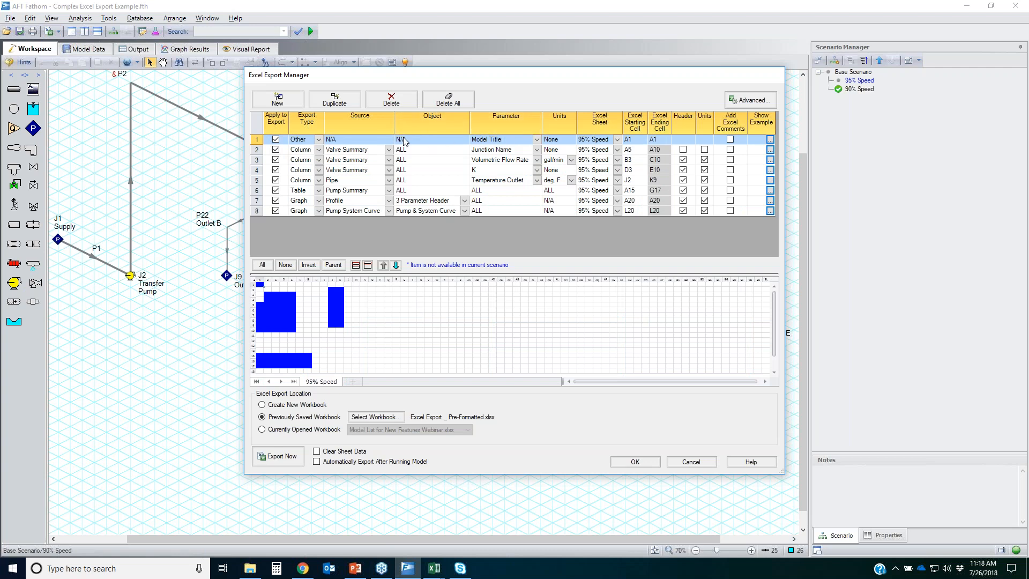
left_click(258, 153)
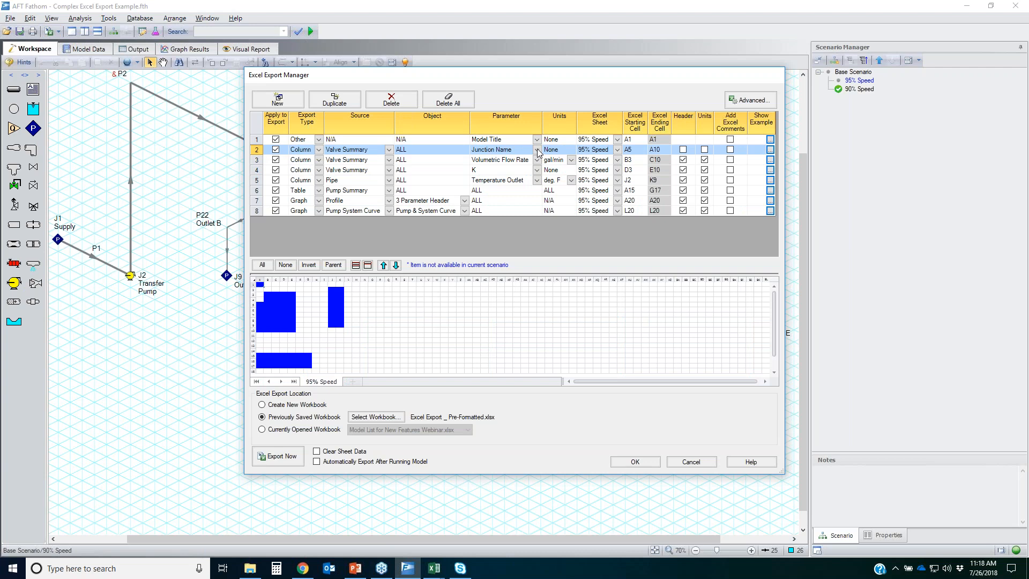
left_click(258, 161)
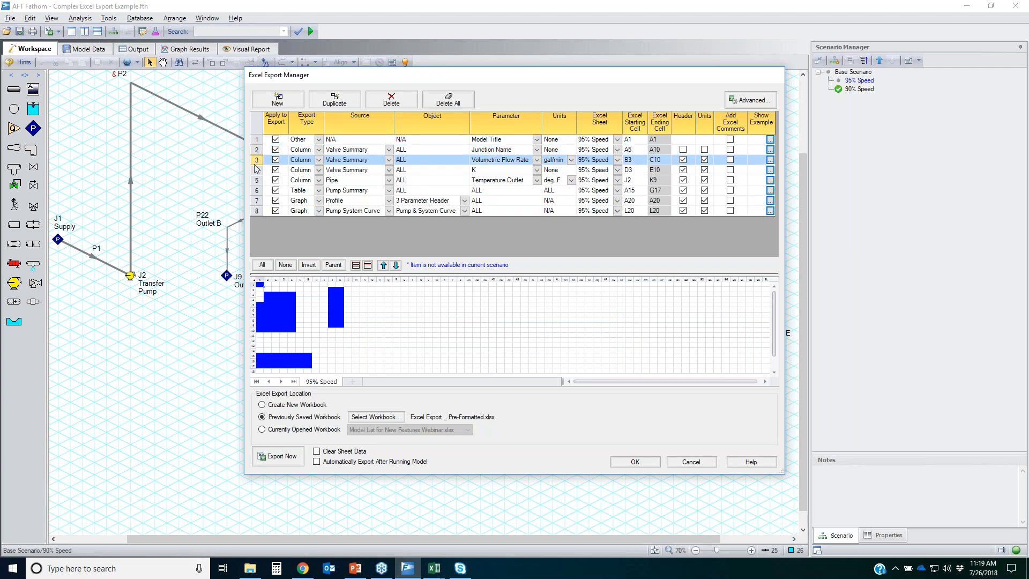
left_click(257, 170)
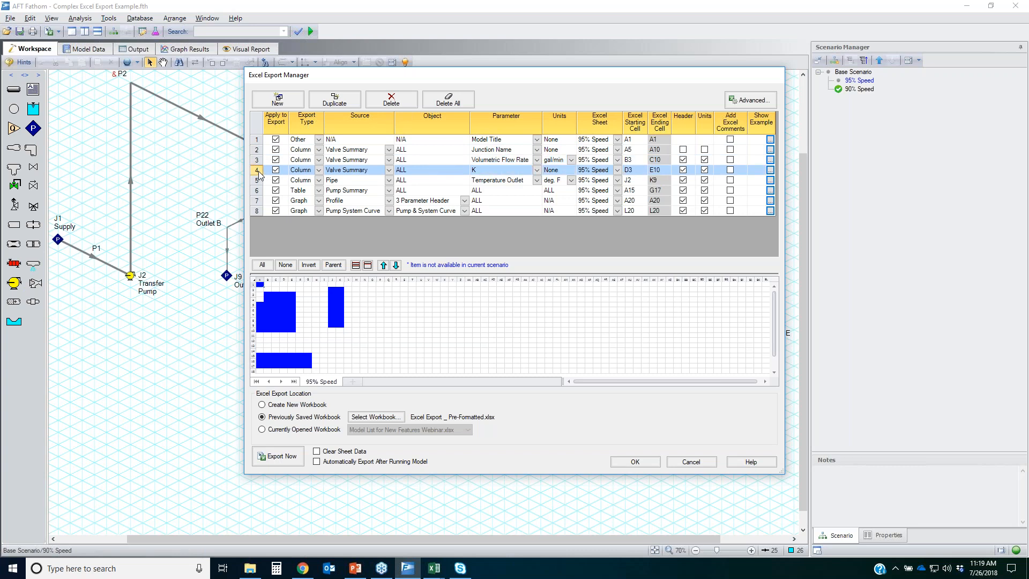
left_click(258, 181)
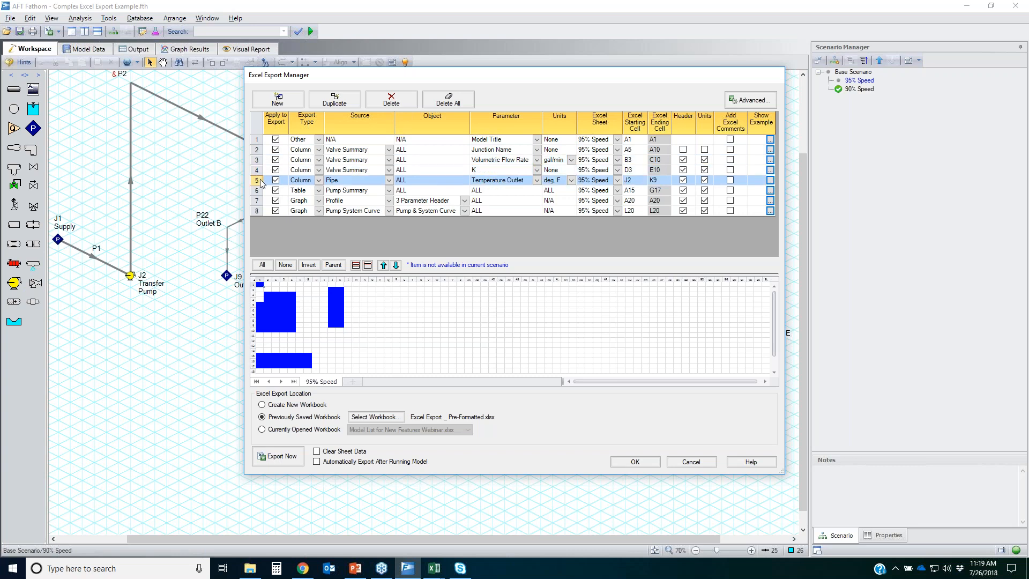
Move the Excel Export Manager aside, review the Profile and Pump System Curve graph export rows, and cancel the dialog
left_click_drag(527, 79, 707, 143)
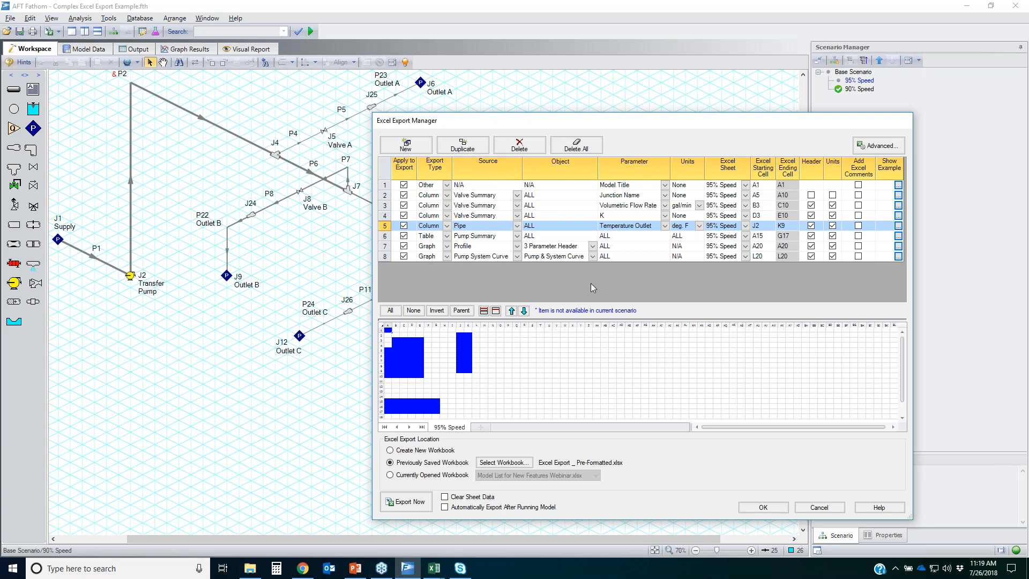
left_click(384, 248)
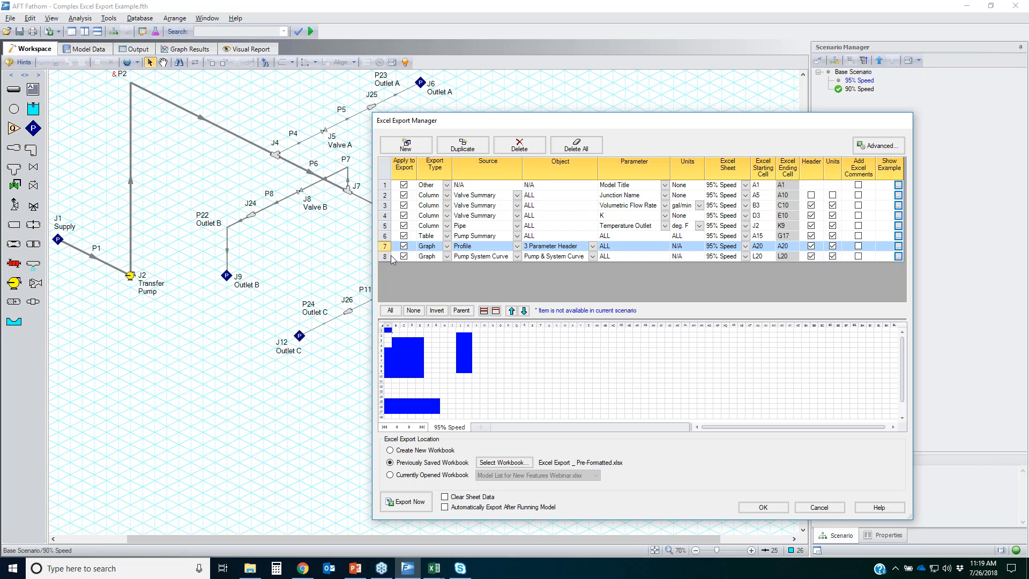
left_click(383, 257)
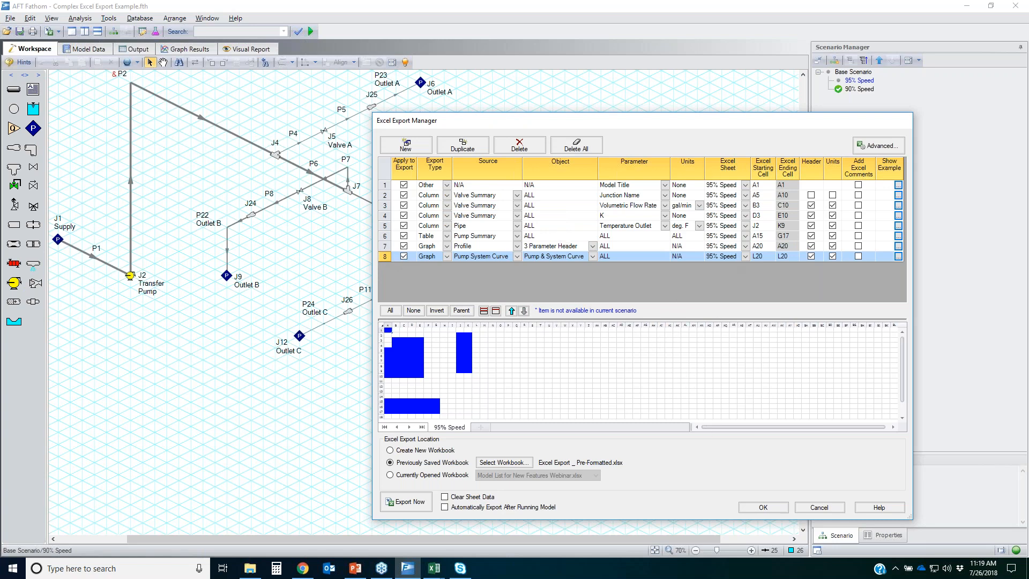
left_click(834, 513)
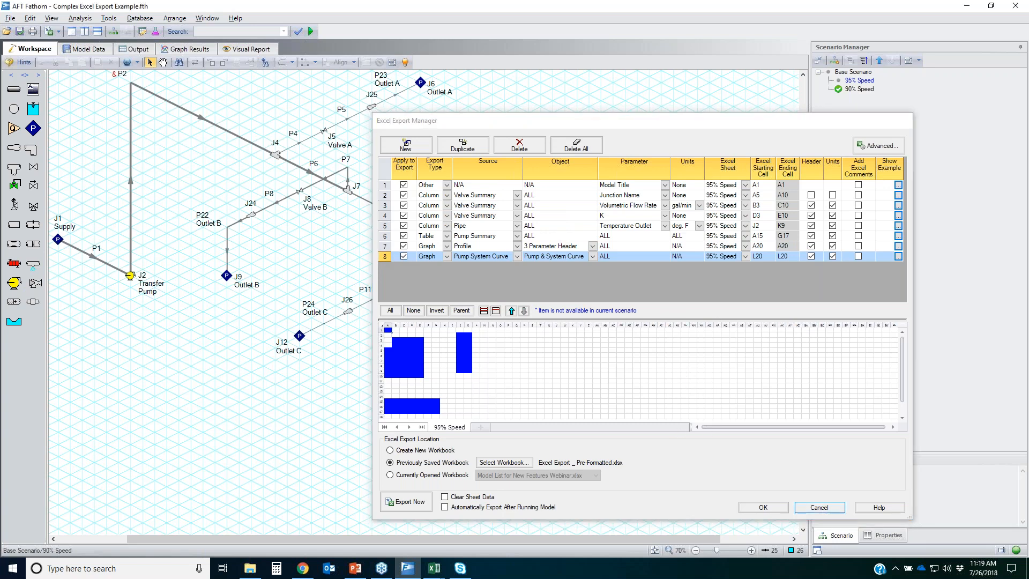
Switch to PowerPoint to view the More Complicated Excel Exporting slide, and return to AFT Fathom
left_click(436, 569)
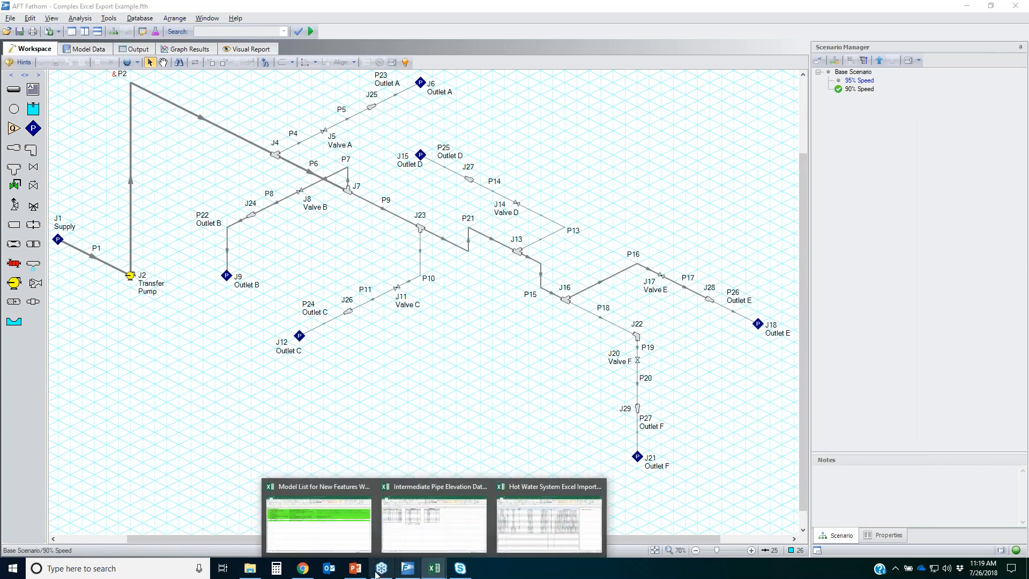
left_click(355, 567)
left_click(449, 483)
scroll(449, 483, "down", 1)
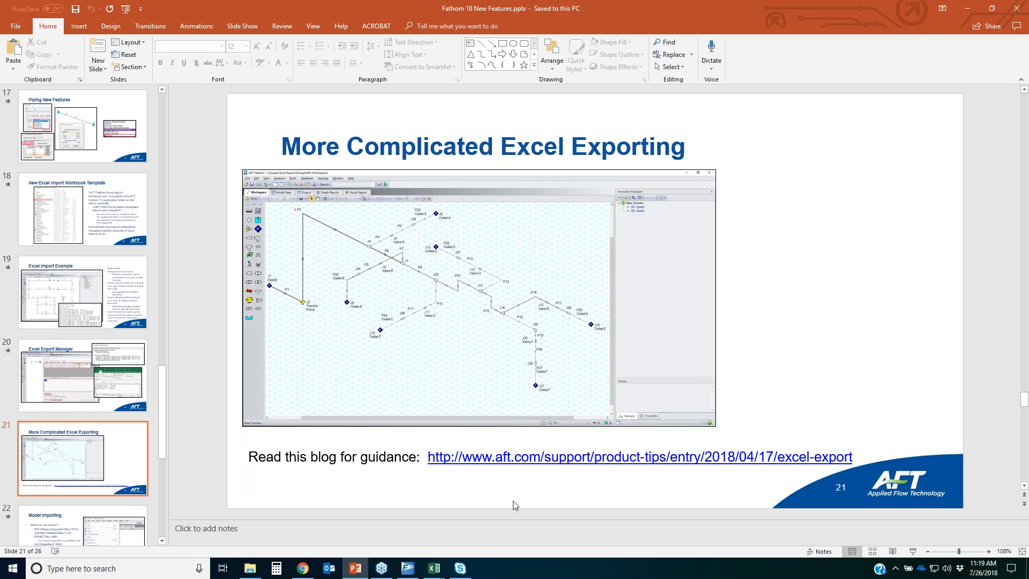
left_click(408, 568)
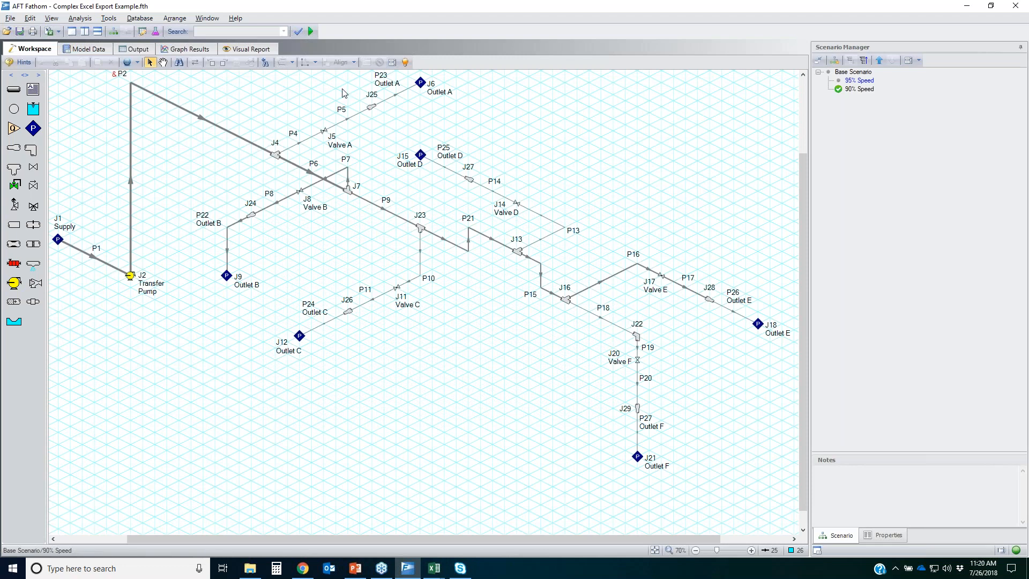
Try a batch run of Base Scenario, 95% Speed and 90% Speed, saving with the Excel Export Manager to separate sheets
left_click(12, 19)
left_click(12, 86)
left_click(11, 19)
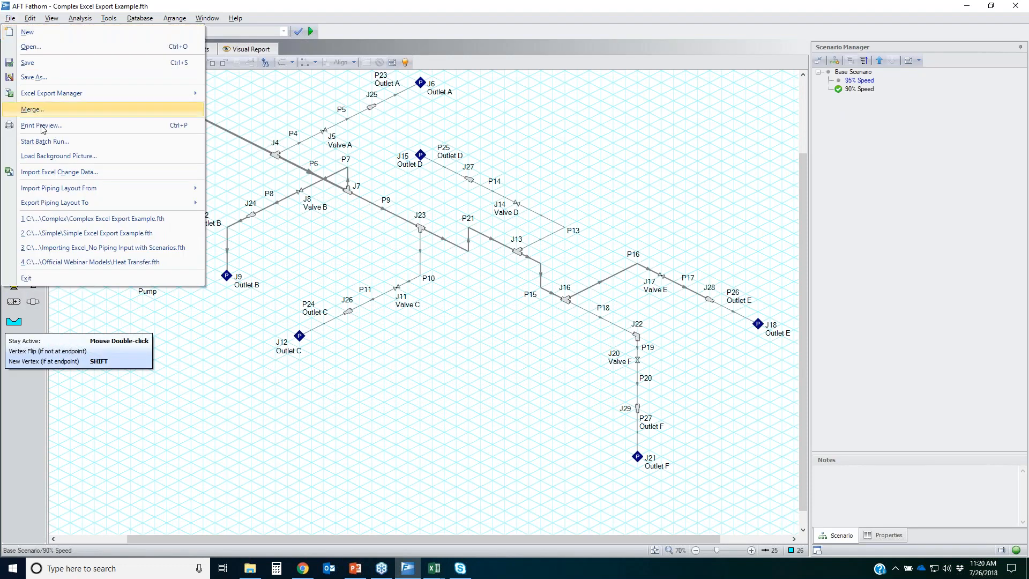
left_click(43, 146)
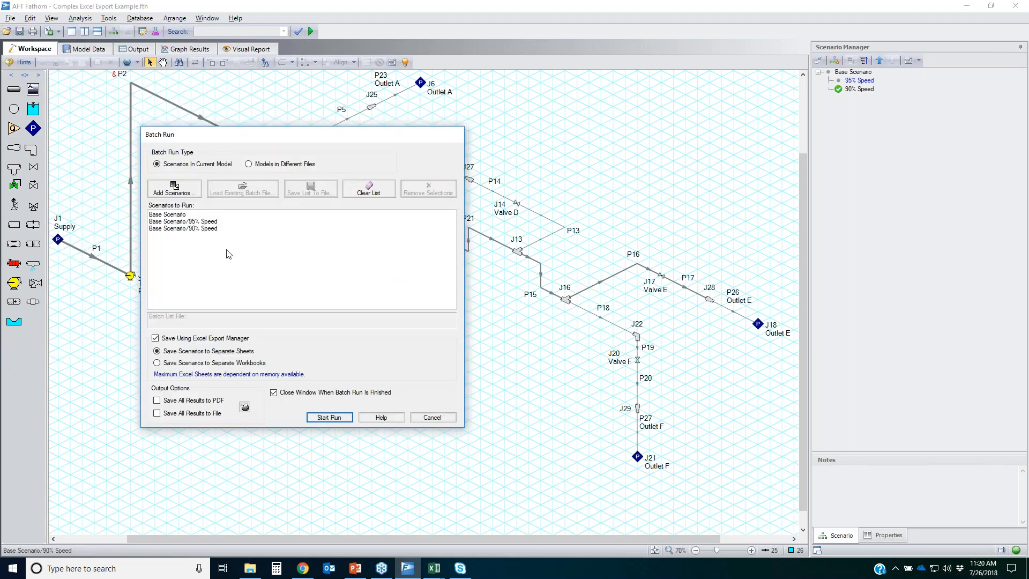
left_click(182, 219)
left_click(182, 229)
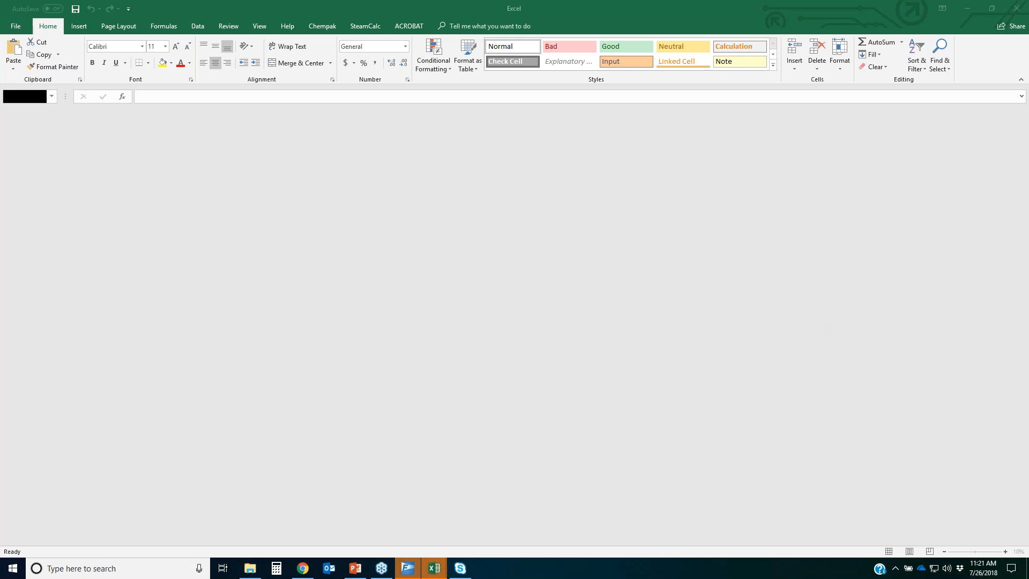
Check the batch export's progress in the Book1 Excel window and in the AFT Fathom output
mouse_move(434, 567)
left_click(538, 540)
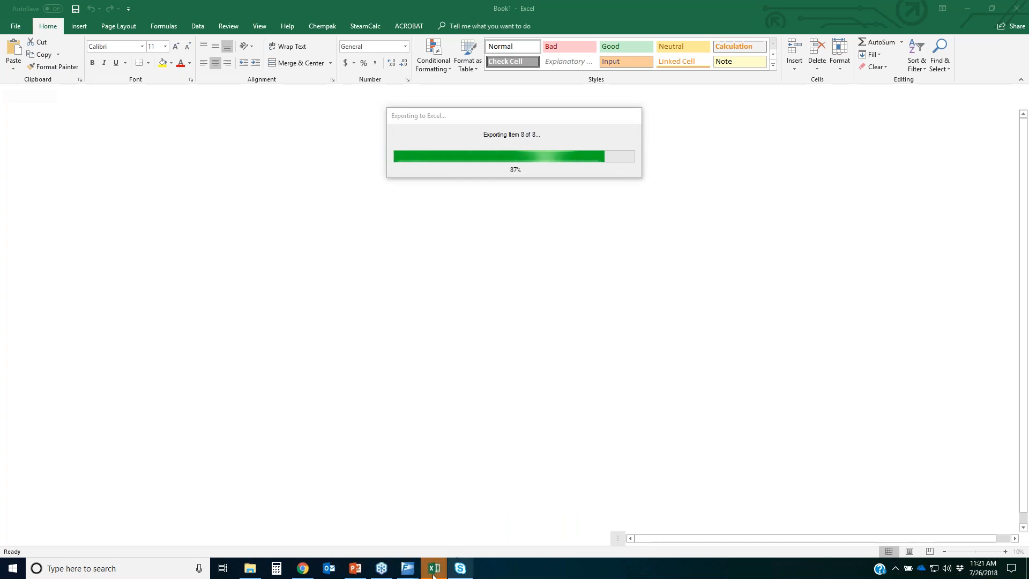
mouse_move(434, 574)
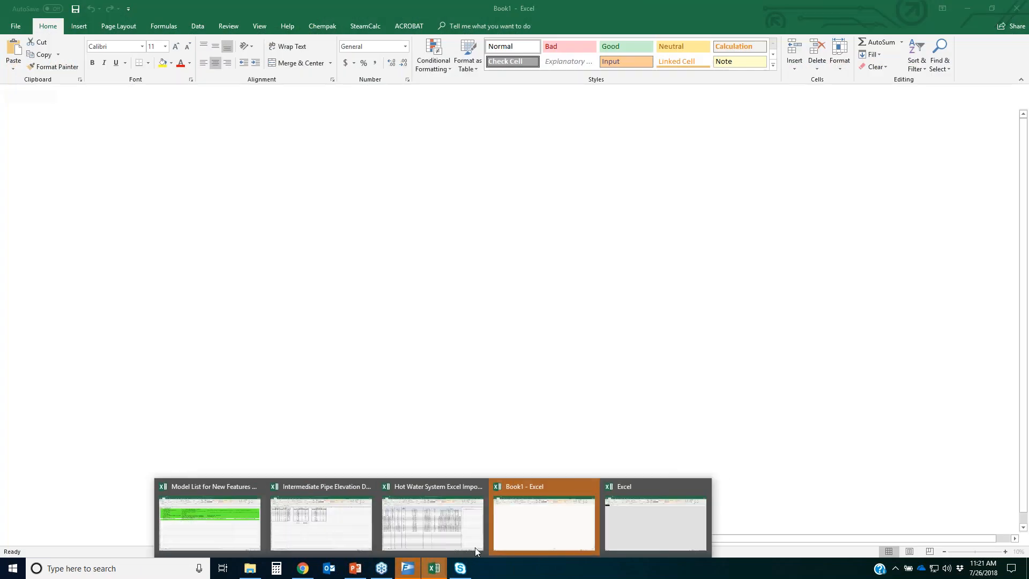
left_click(416, 573)
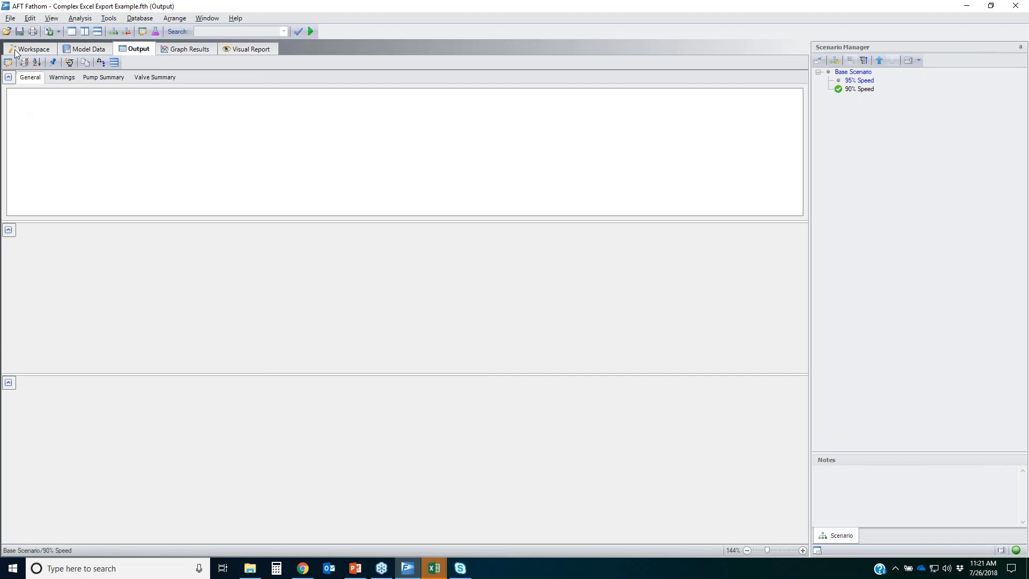
left_click(411, 572)
left_click(435, 569)
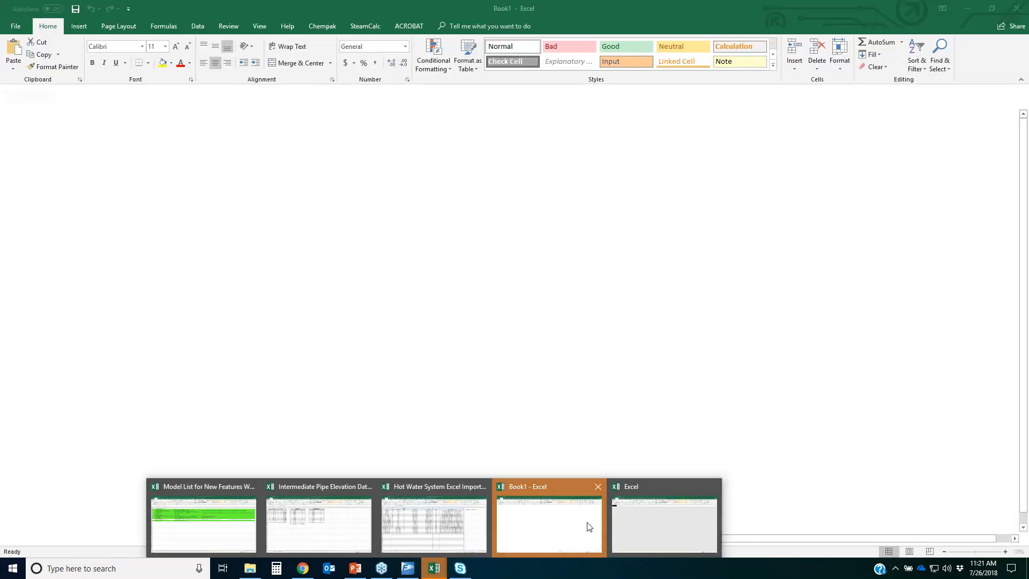
left_click(586, 523)
left_click_drag(648, 8, 1028, 131)
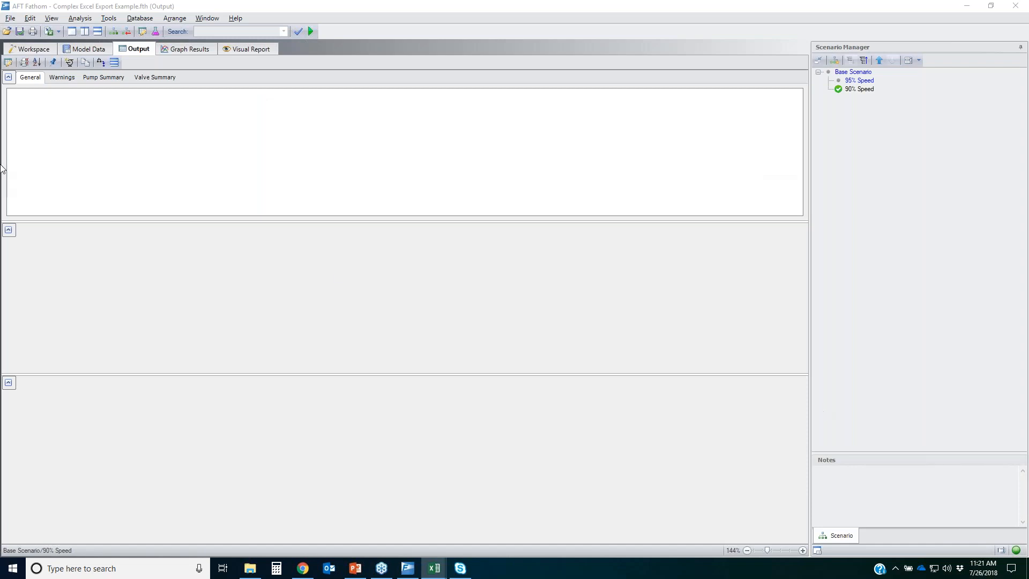
Close the Intermediate Pipe Elevation Data workbook in Excel without saving its changes
mouse_move(436, 572)
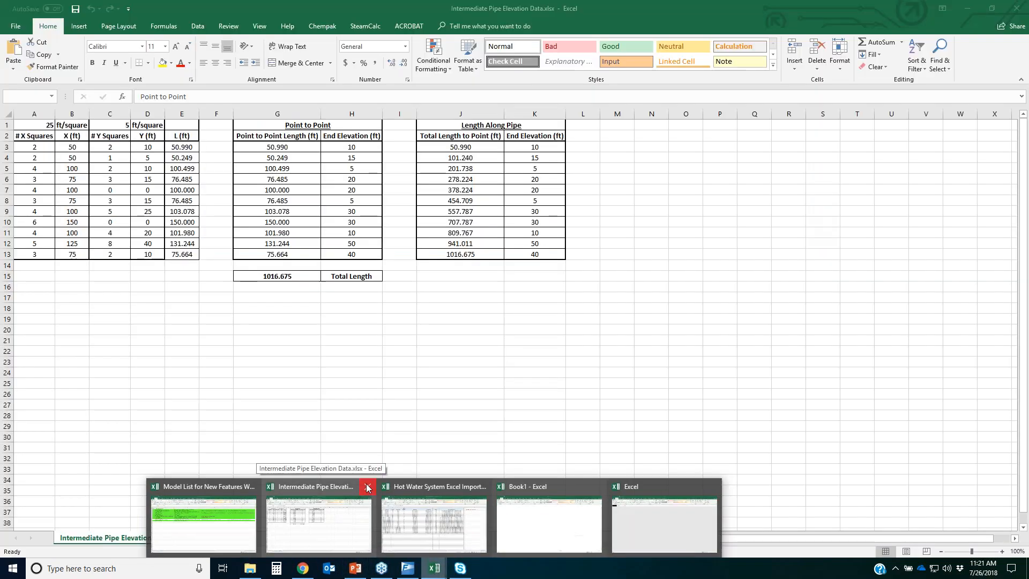
left_click(367, 485)
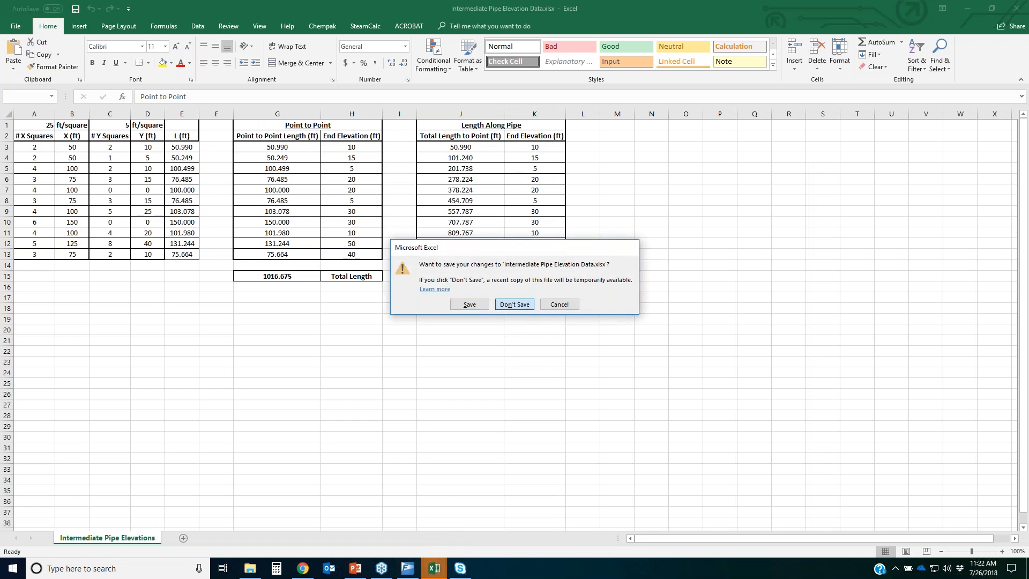
left_click(516, 306)
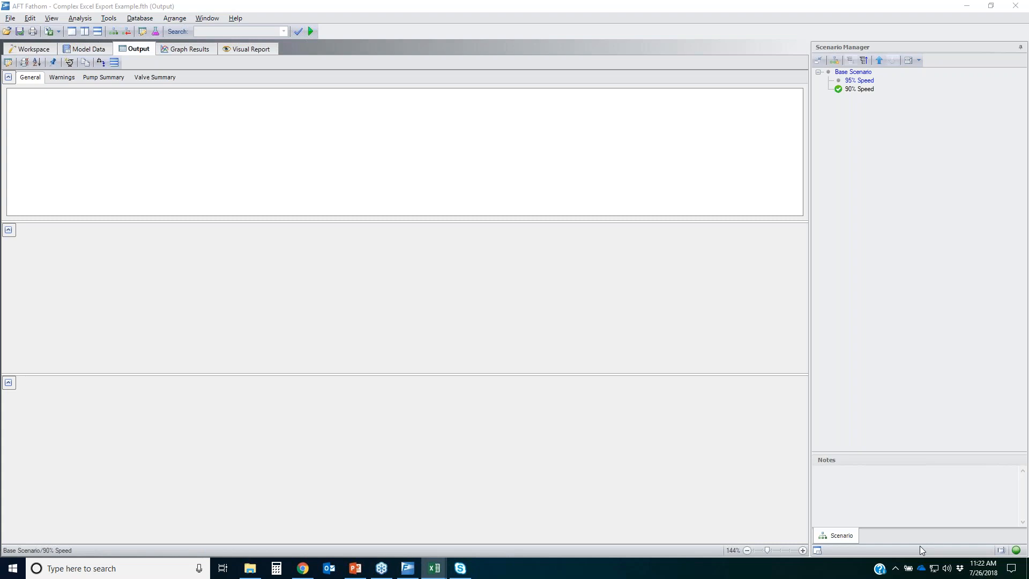
Look for the exported results among the open Book1 and empty Excel windows and in File Explorer
left_click(356, 568)
left_click(407, 572)
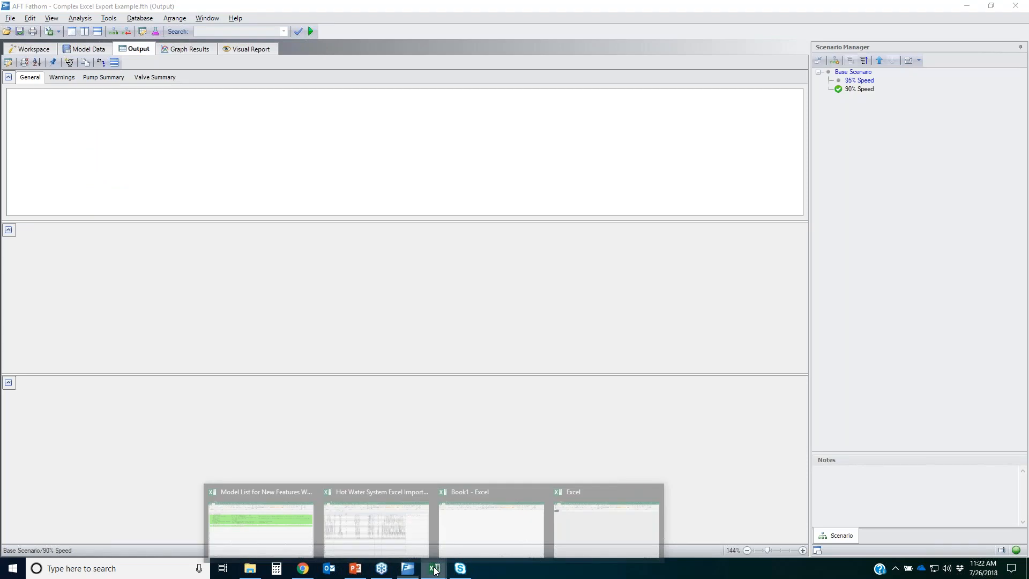
left_click(496, 521)
mouse_move(434, 568)
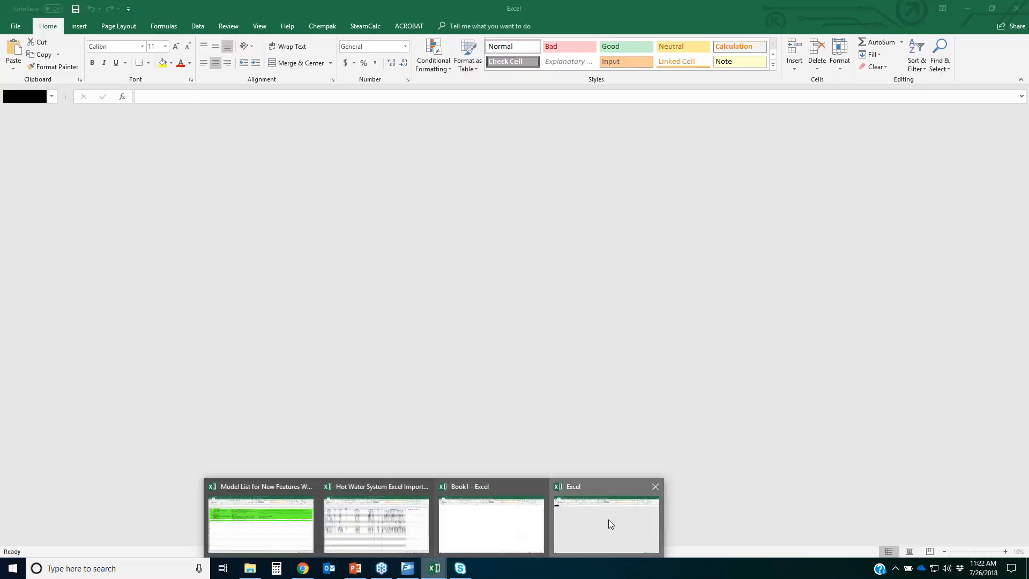
left_click(609, 520)
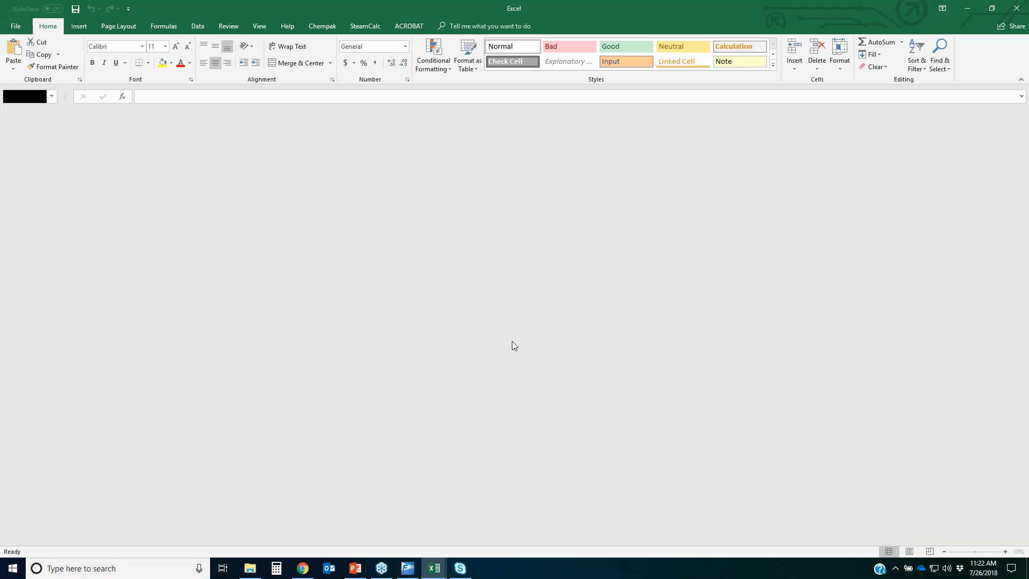
left_click(250, 569)
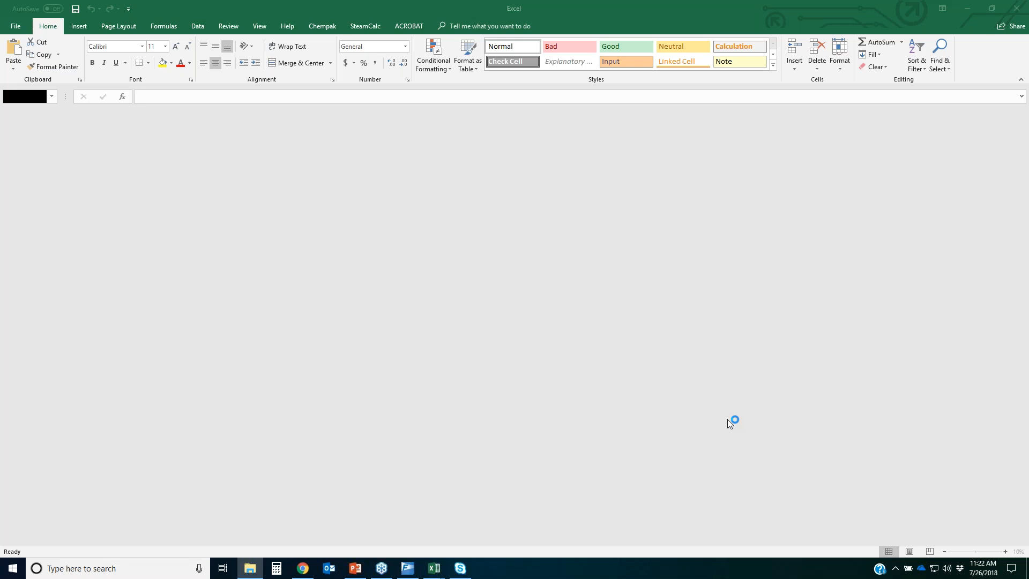
left_click(748, 432)
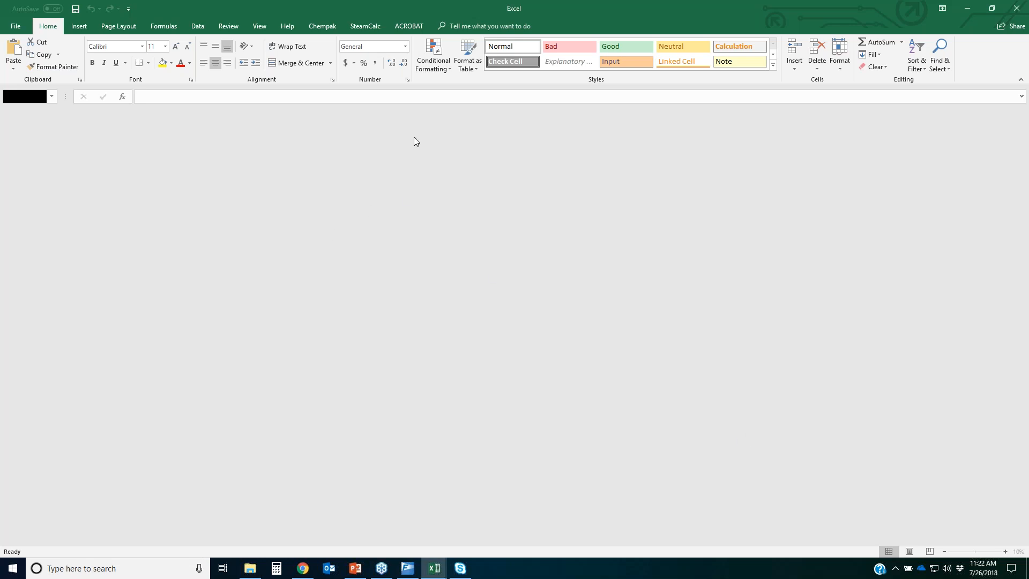
Open Task Manager and end the AFT Fathom and Microsoft Excel tasks
left_click(405, 569)
right_click(411, 571)
left_click(392, 543)
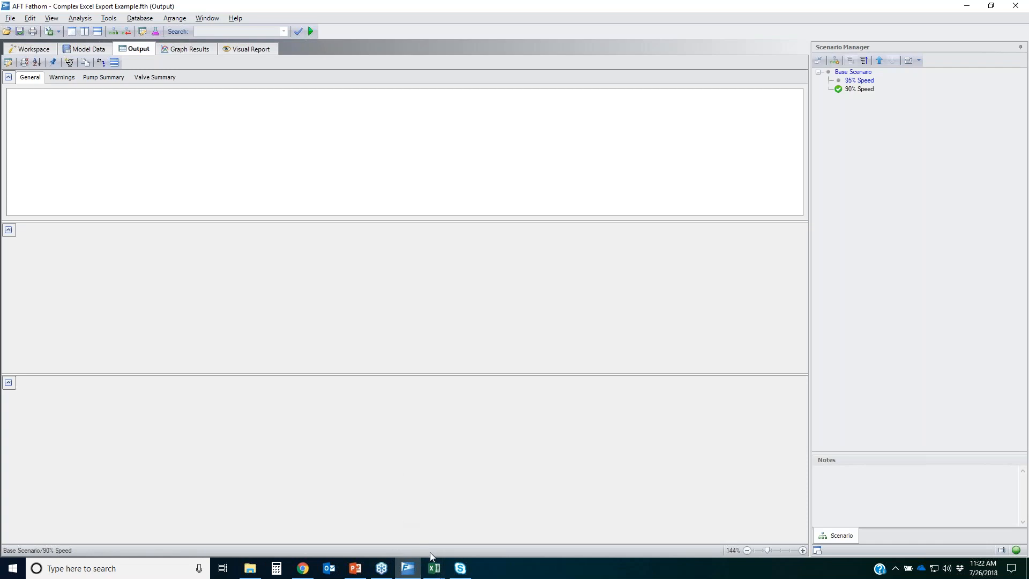
left_click(409, 572)
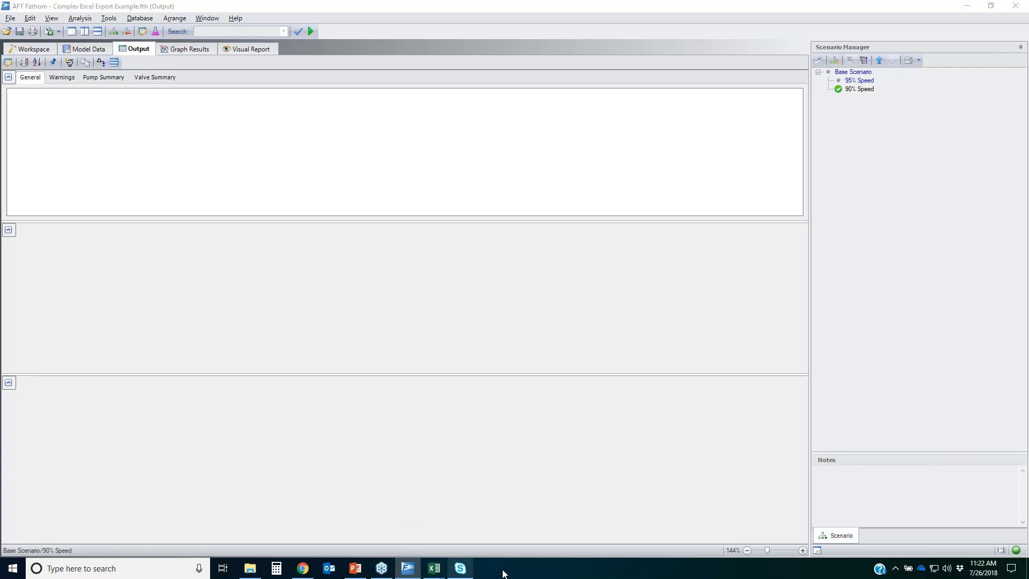
right_click(408, 569)
right_click(594, 574)
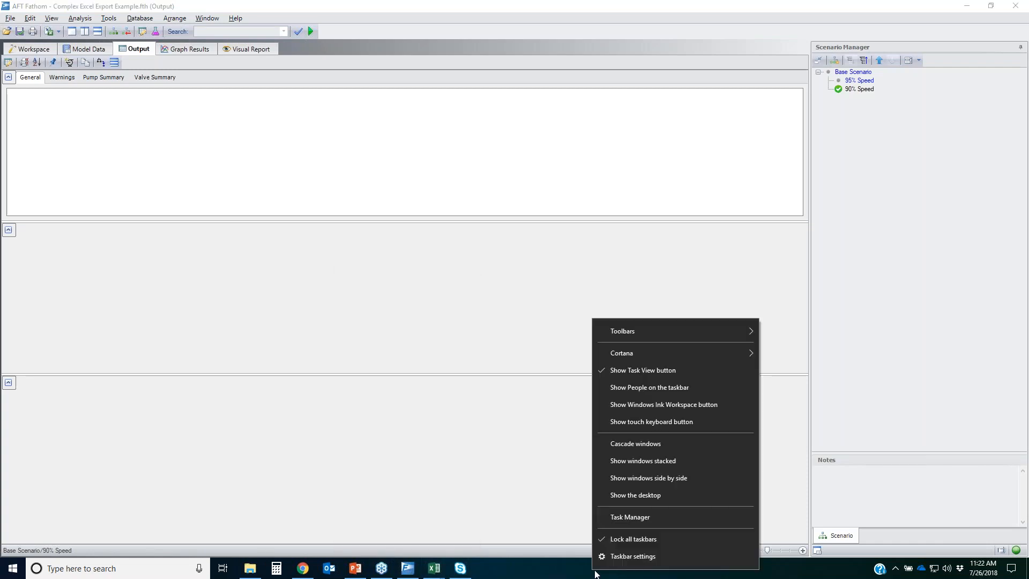
left_click(631, 518)
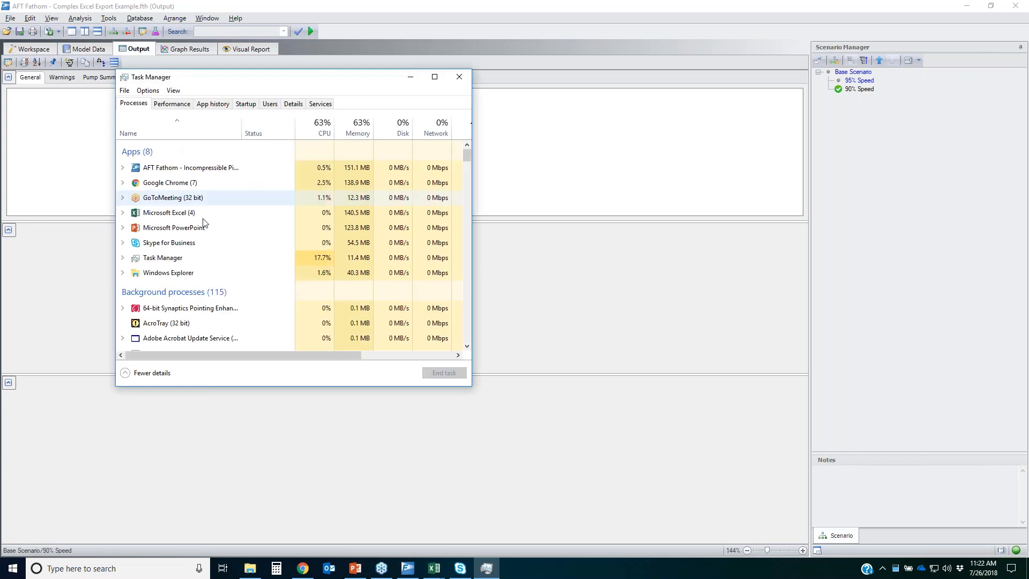
left_click(181, 168)
left_click(440, 373)
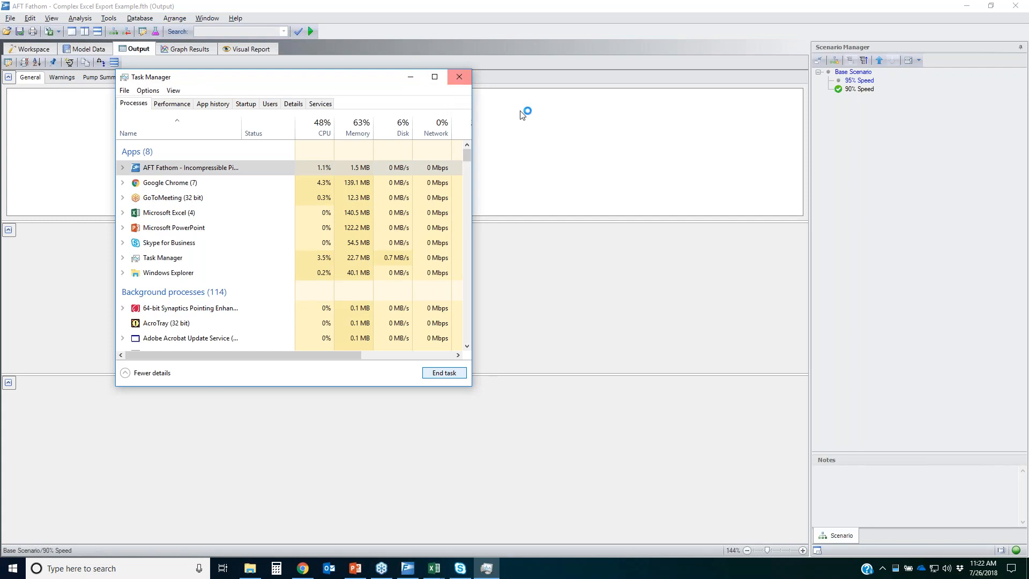
right_click(171, 213)
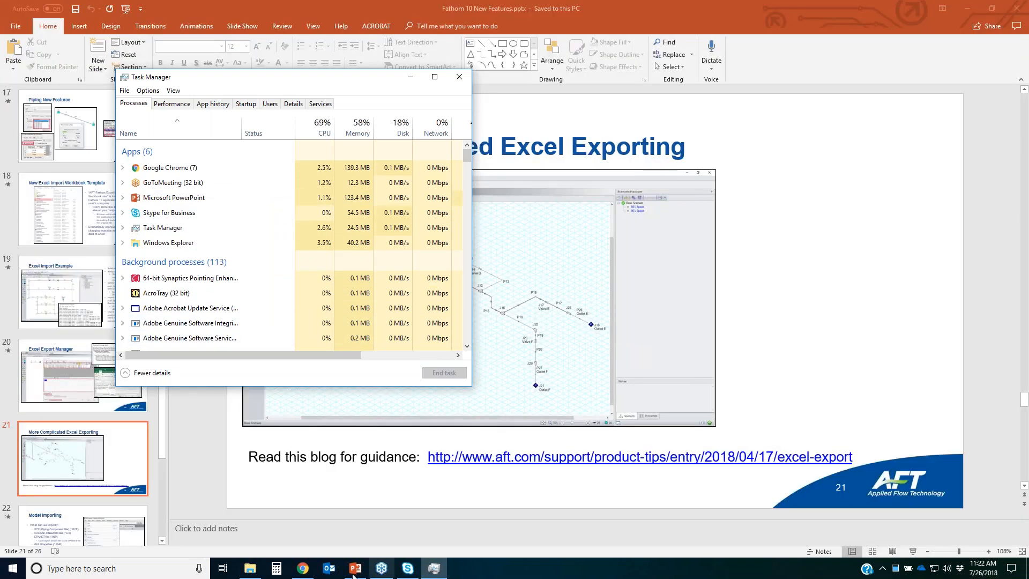
Close Task Manager, open Excel Export _ Pre-Formatted.xlsx maximized, and dismiss Document Recovery, removing the recovered files
left_click(250, 569)
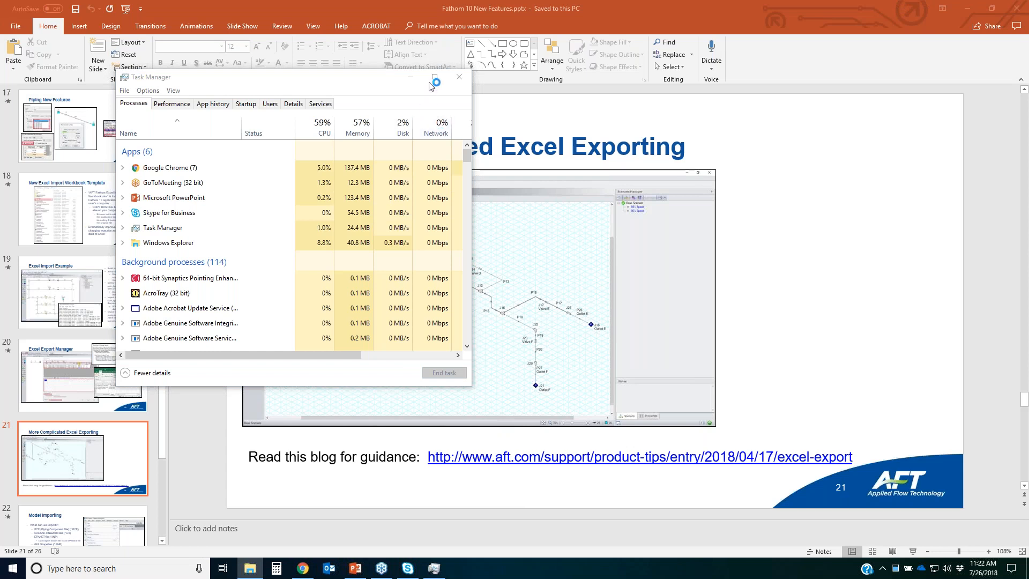
left_click(459, 77)
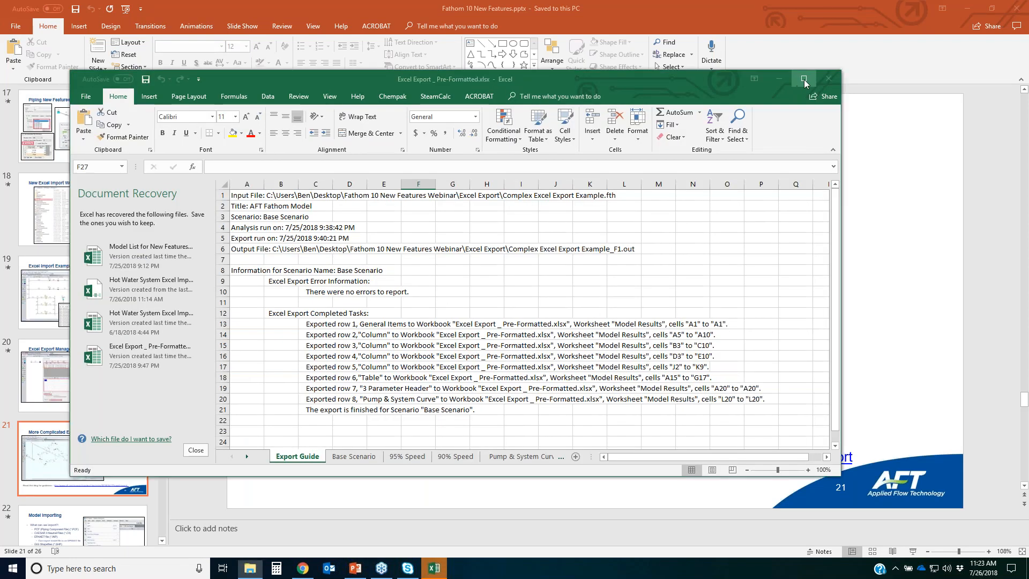
left_click(803, 81)
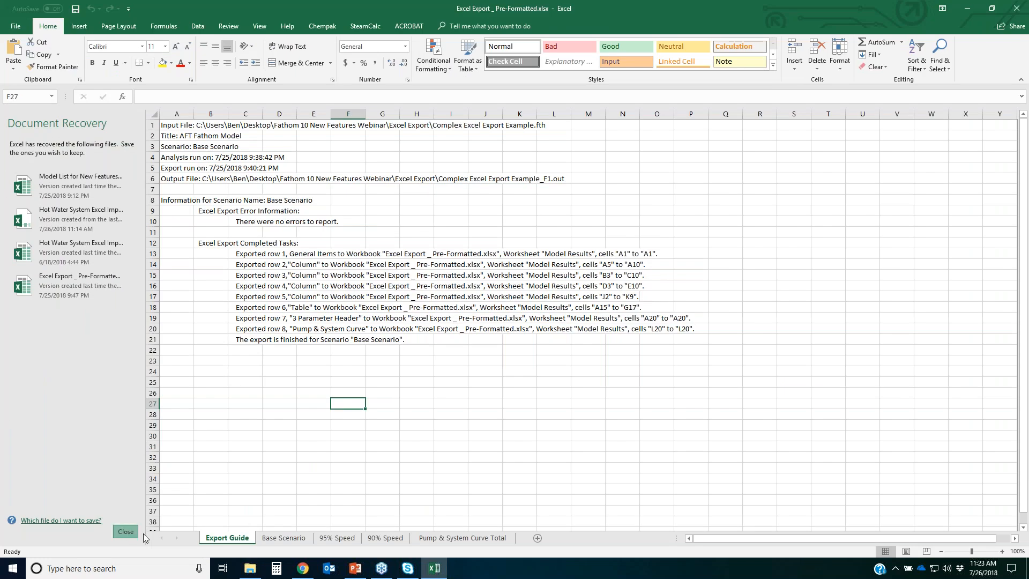
left_click(126, 531)
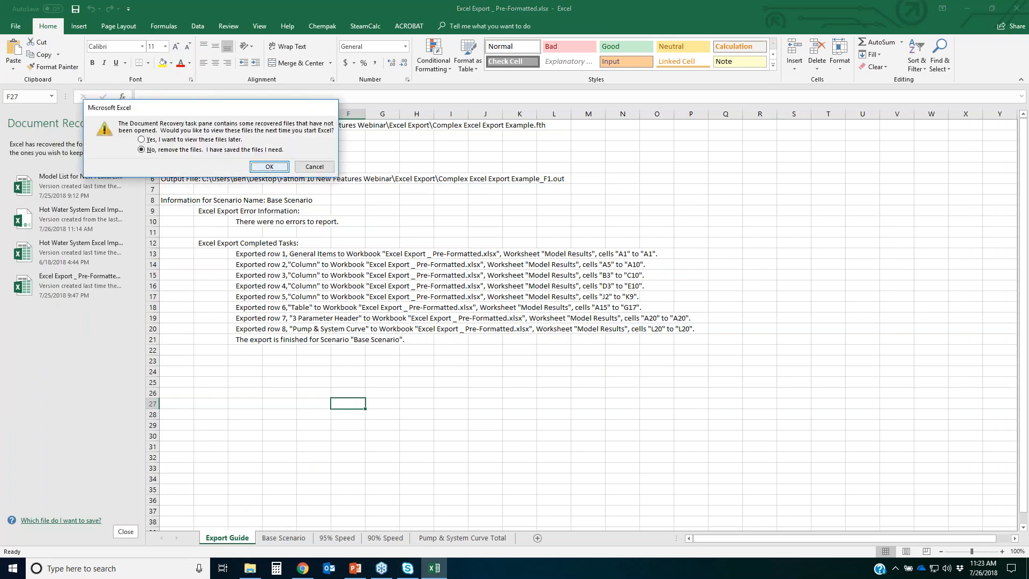
left_click(269, 167)
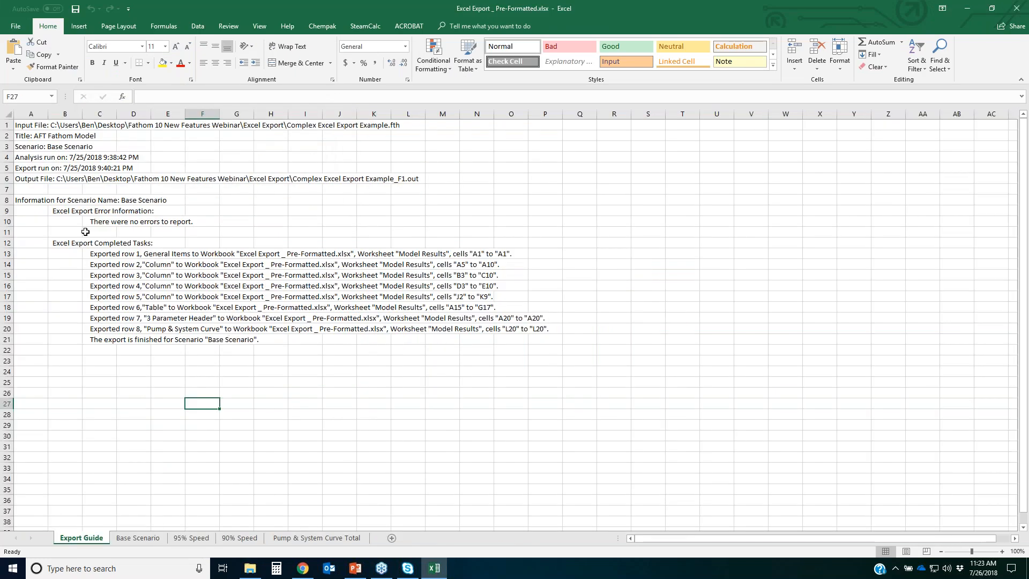
Review the export report on the Export Guide sheet and the exported results on the Base Scenario sheet
left_click_drag(27, 125, 542, 353)
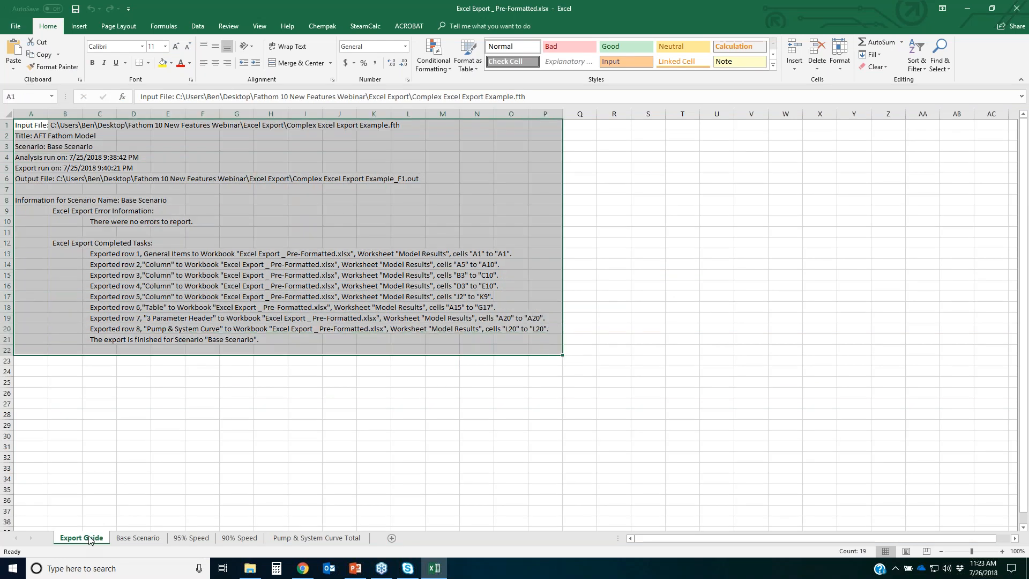
left_click(150, 539)
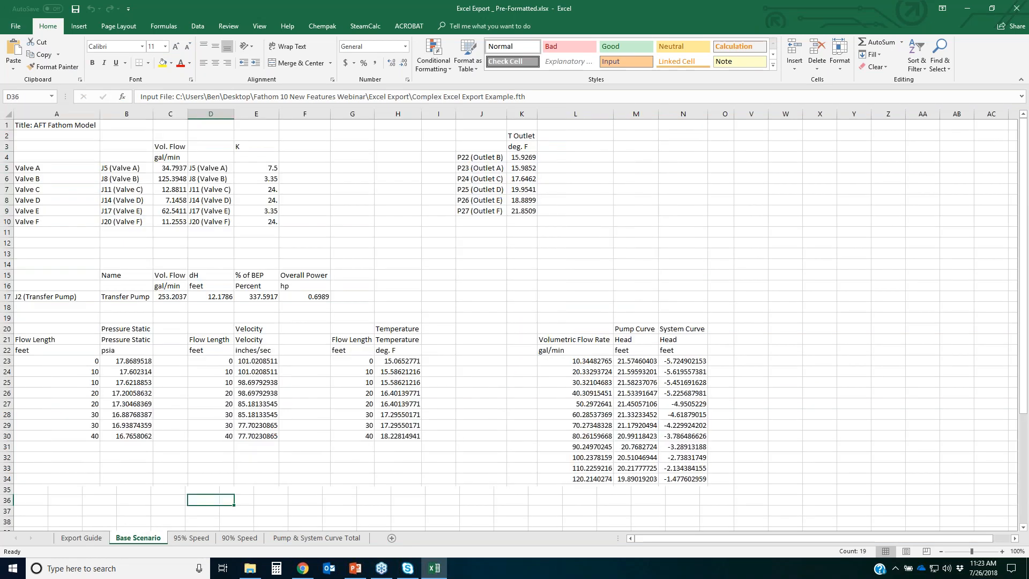
scroll(256, 428, "down", 3)
scroll(253, 420, "up", 2)
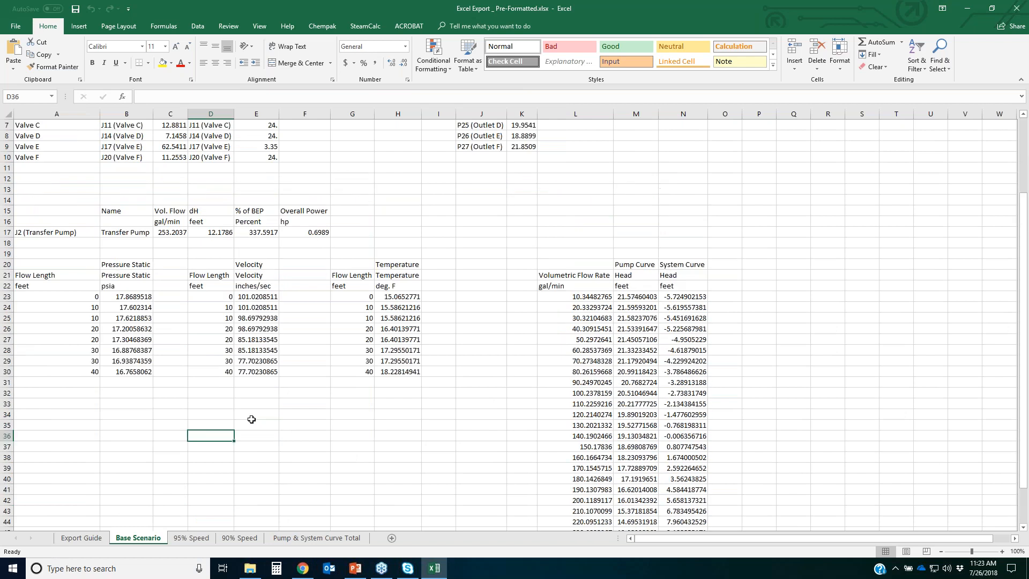
Review the 95% Speed sheet's exported valve, outlet temperature, pump, pipe profile, and pump and system curve results
left_click(195, 537)
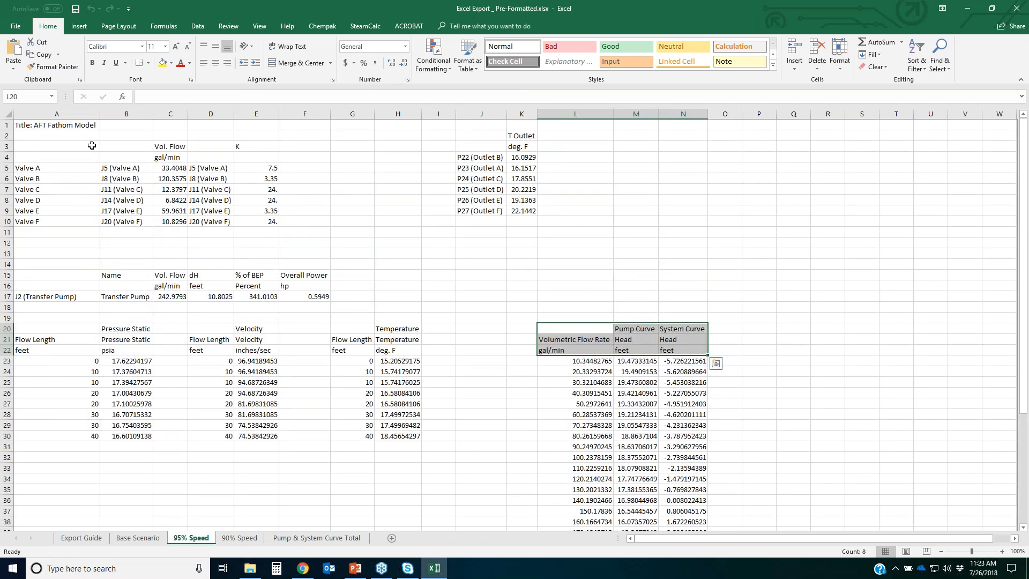
left_click_drag(62, 153, 265, 221)
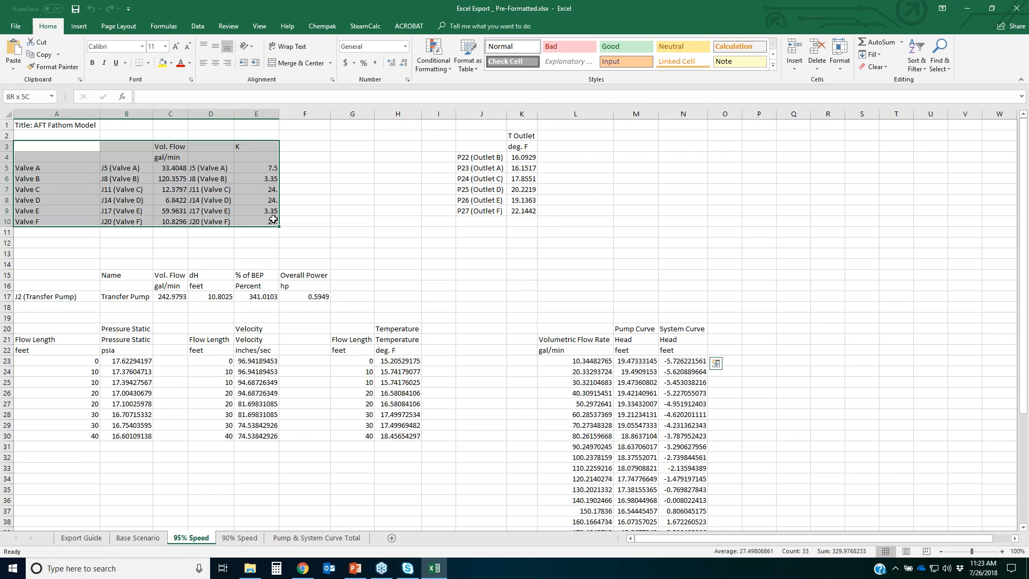
left_click_drag(481, 134, 526, 210)
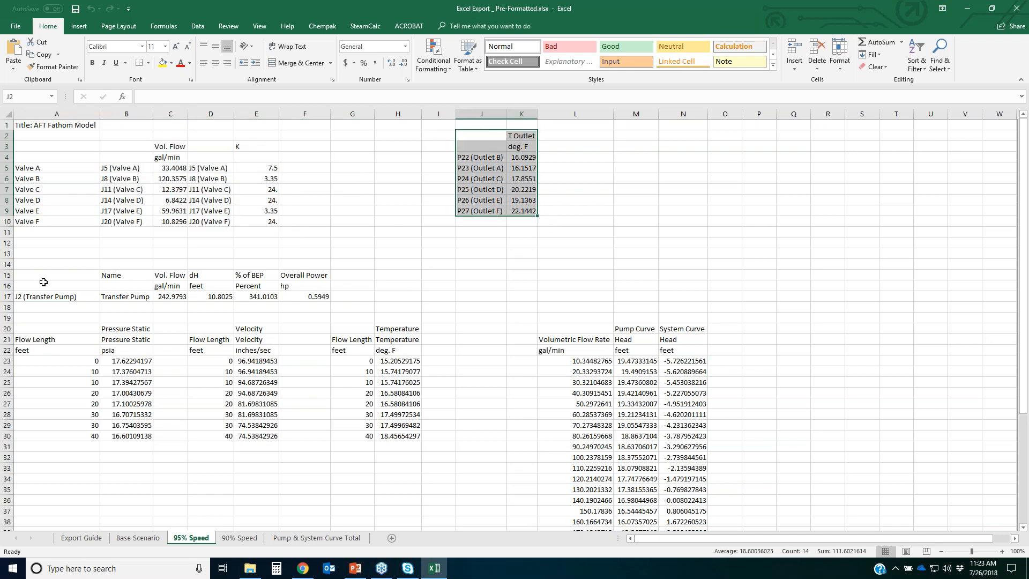
left_click_drag(53, 278, 320, 304)
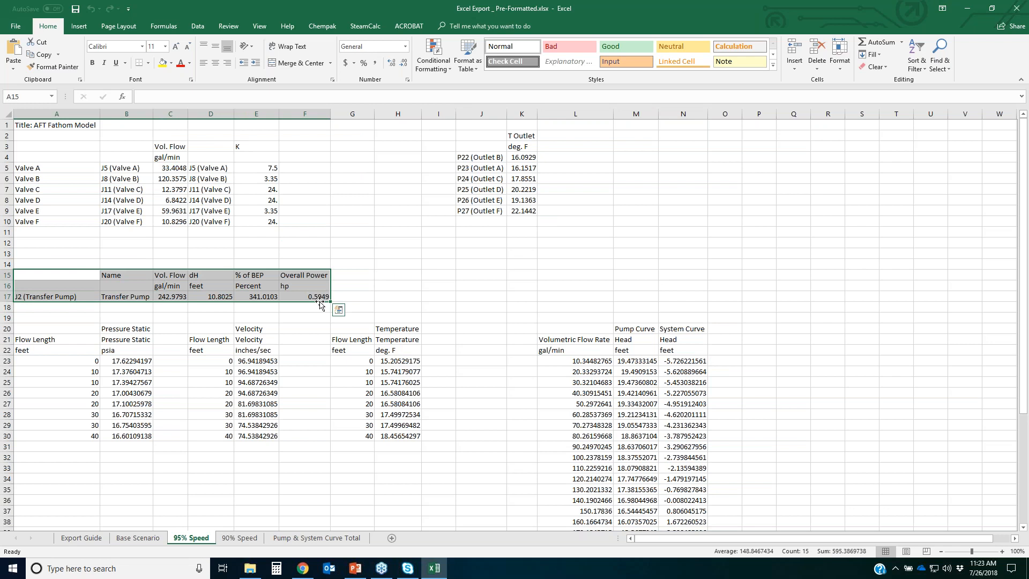
left_click_drag(70, 329, 412, 435)
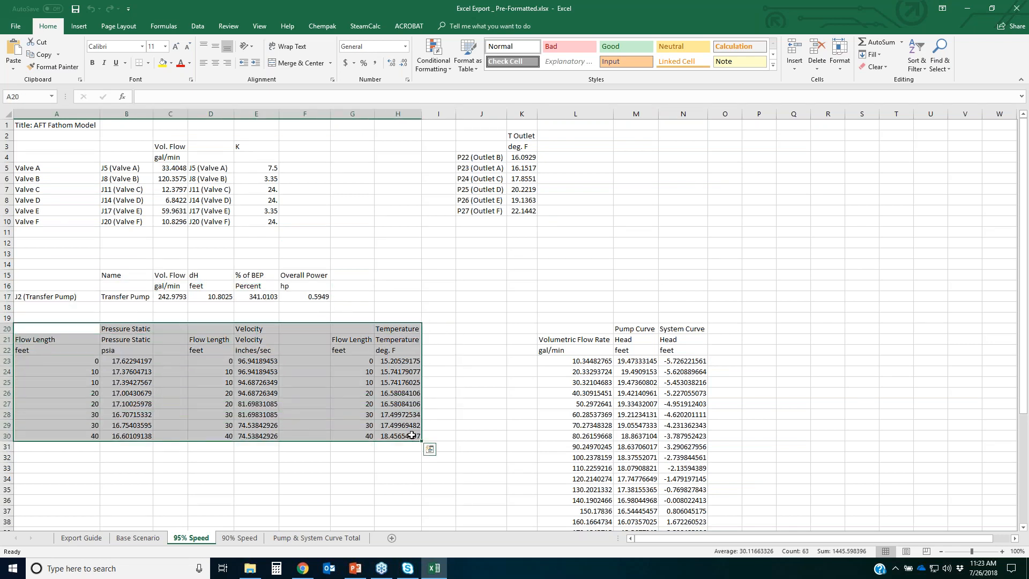
left_click_drag(575, 329, 697, 522)
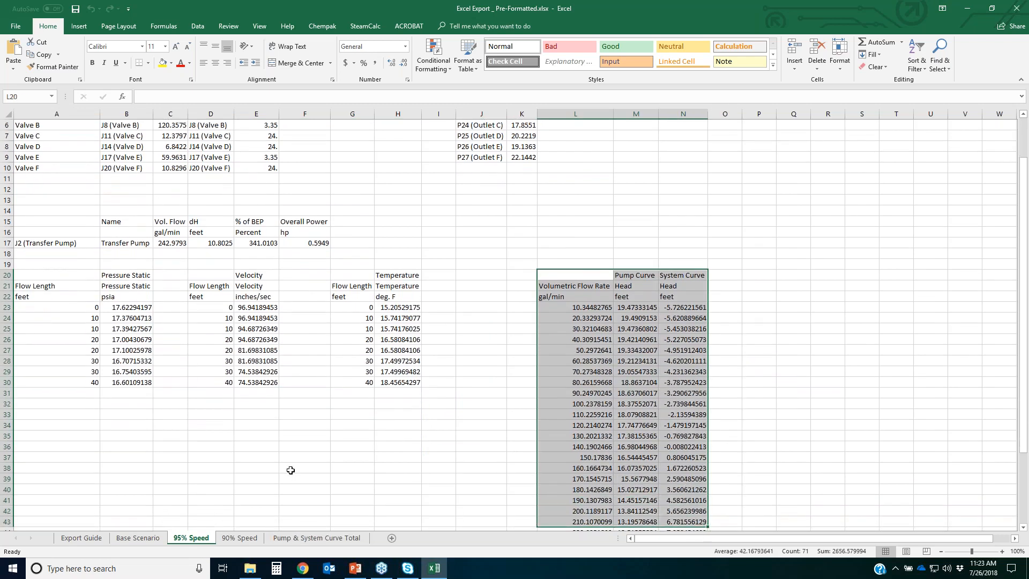
Compare the Base Scenario and 90% Speed sheets, and view the combined curves chart on the Pump & System Curve Total sheet
left_click(138, 538)
left_click(240, 537)
left_click(324, 538)
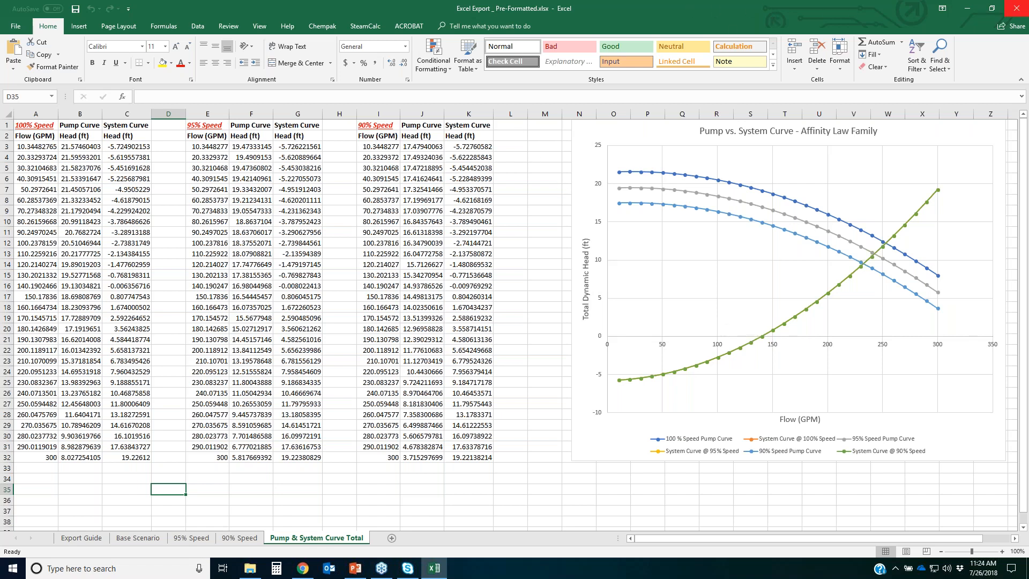
Close the Excel workbook, switch to the PowerPoint presentation, and start the slide show from the Model Importing slide
left_click(1015, 8)
left_click(513, 297)
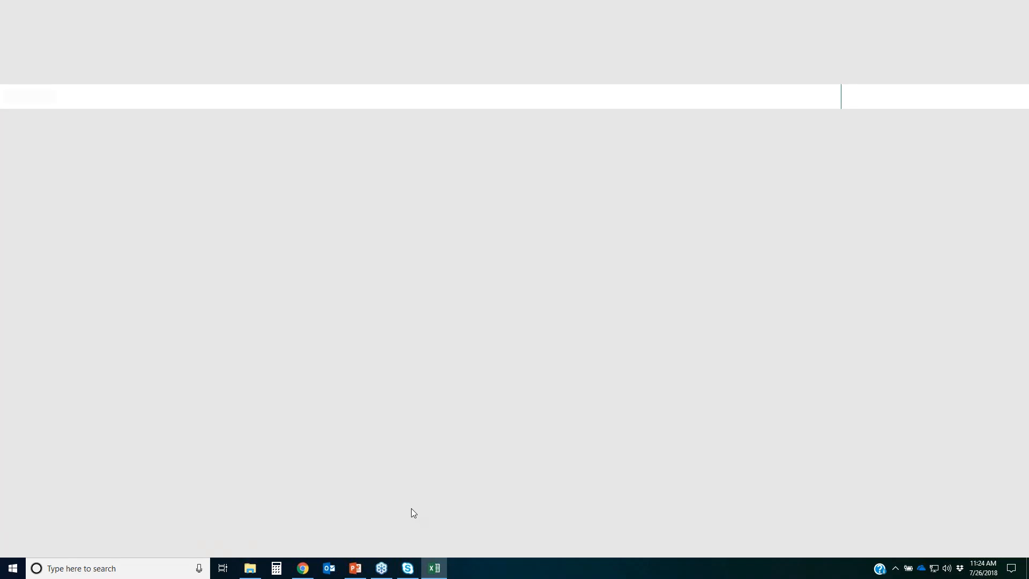
left_click(102, 524)
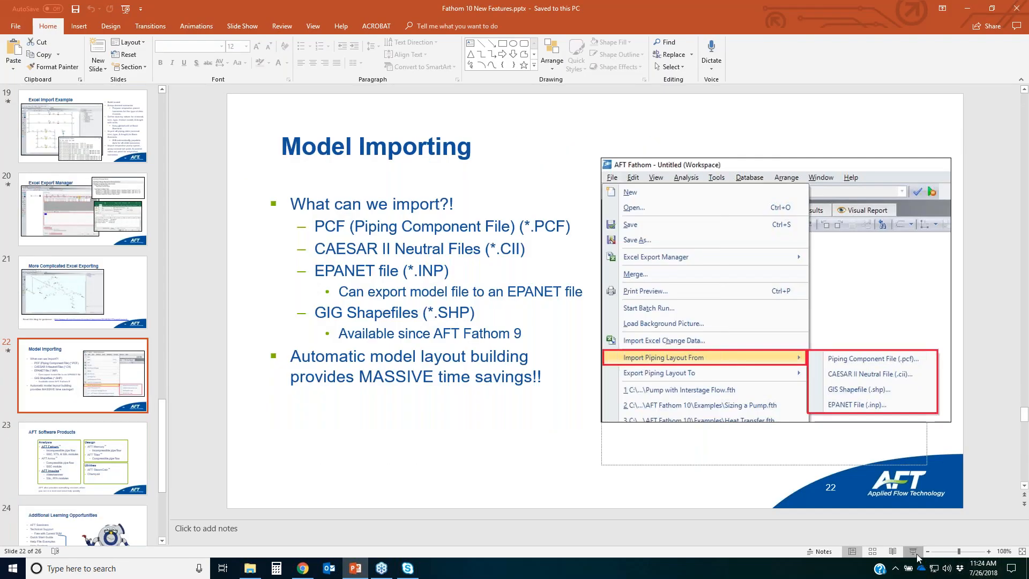
left_click(913, 551)
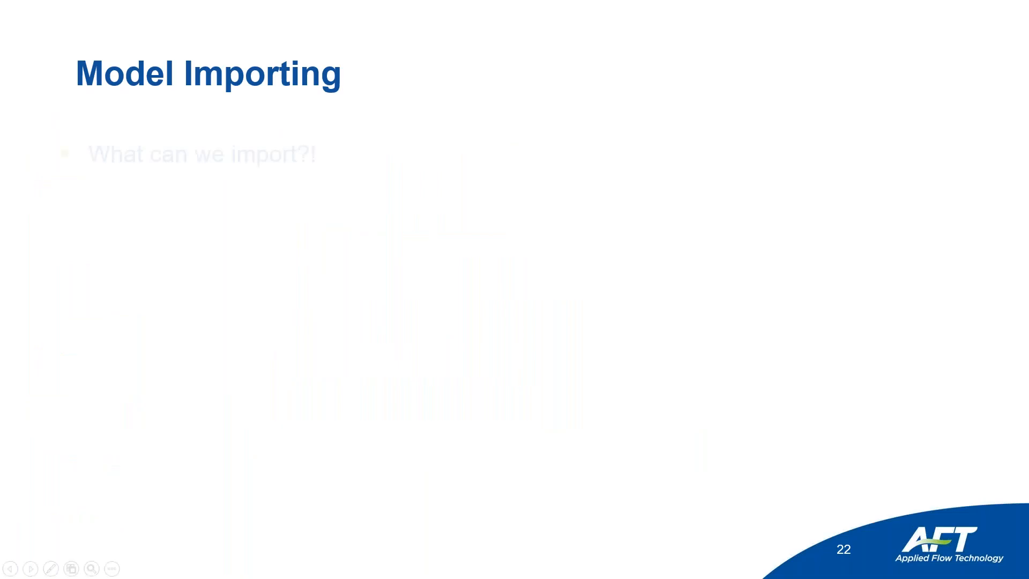
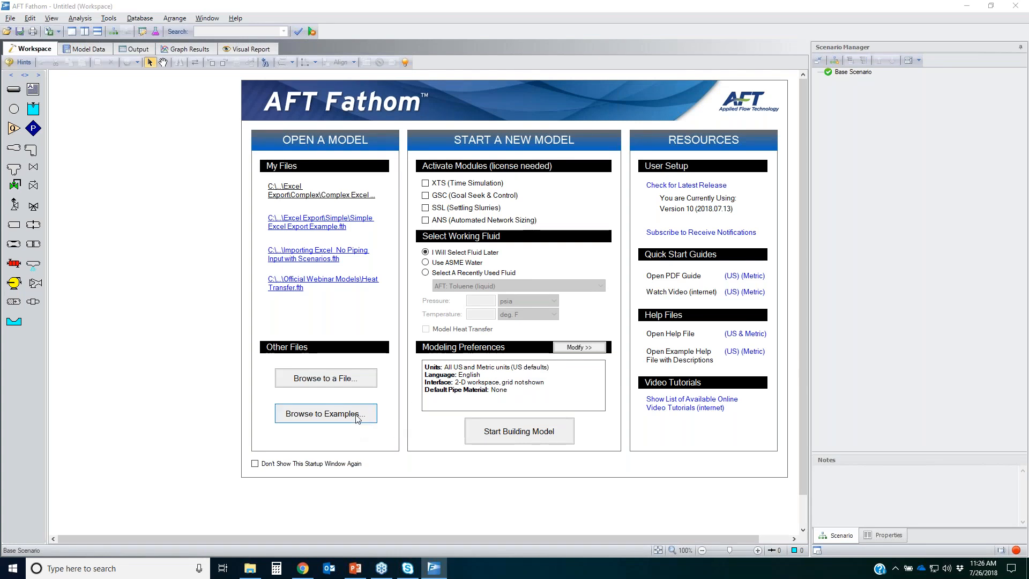
Start building a new model in AFT Fathom and begin importing a piping layout from a Piping Component File (.pcf)
left_click(518, 431)
left_click(579, 227)
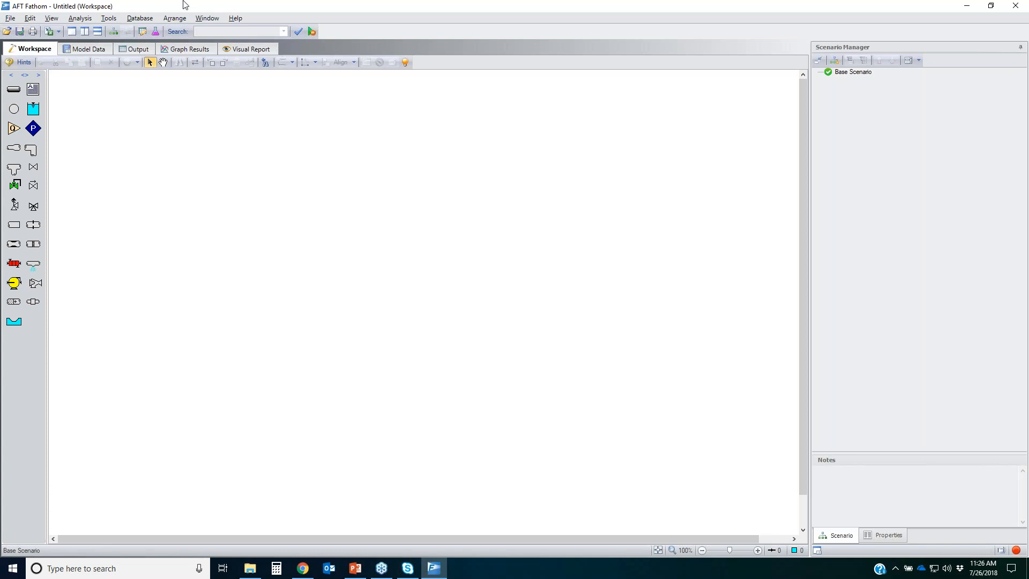
left_click(10, 19)
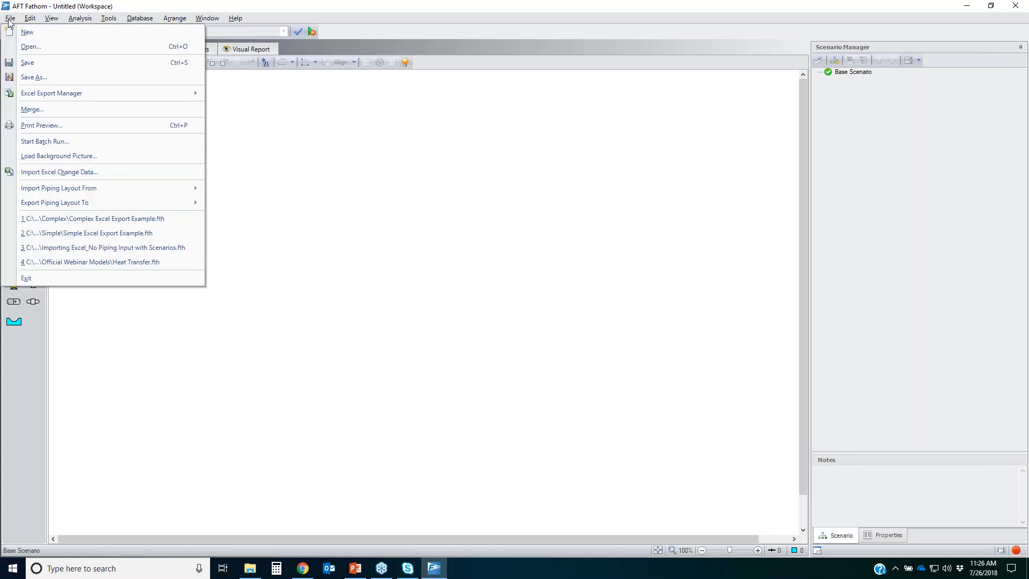
mouse_move(92, 193)
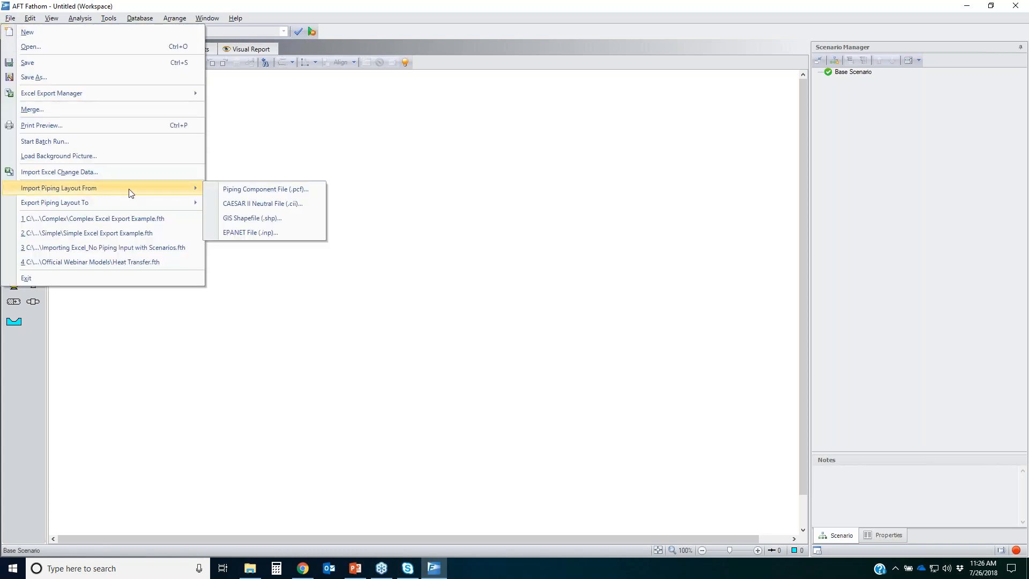
left_click(236, 189)
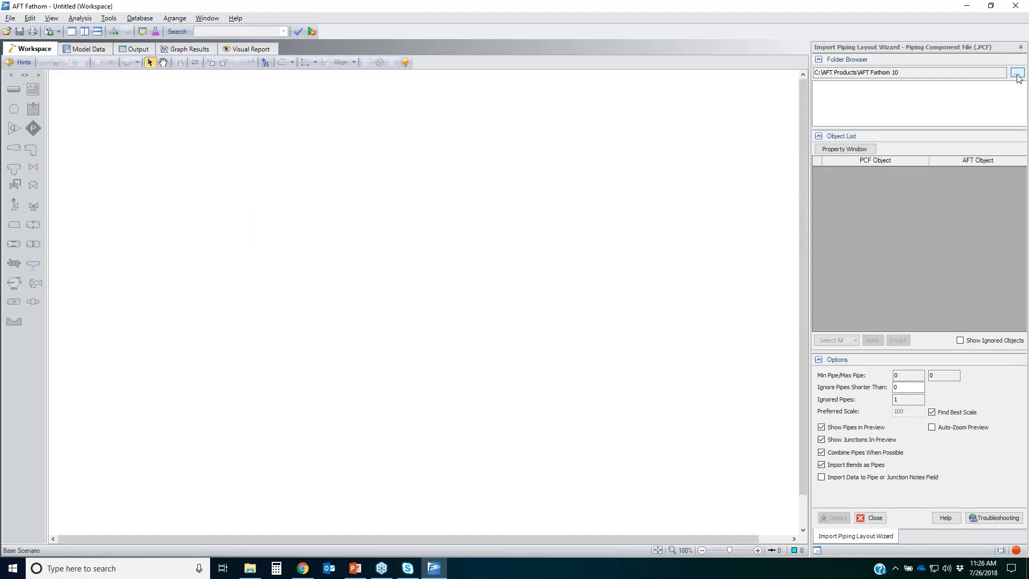
Set the import source to the Model Importing folder under Desktop, Fathom 10 New Features Webinar, Official Webinar Models
left_click(1017, 72)
scroll(586, 259, "up", 5)
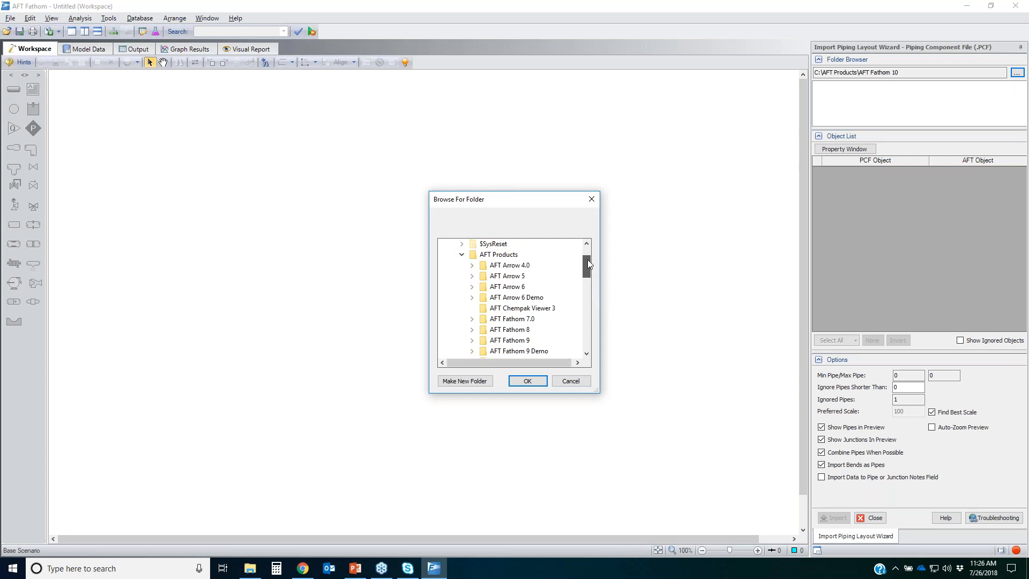
mouse_move(585, 262)
left_mouse_down()
mouse_move(584, 317)
mouse_move(579, 249)
left_mouse_up()
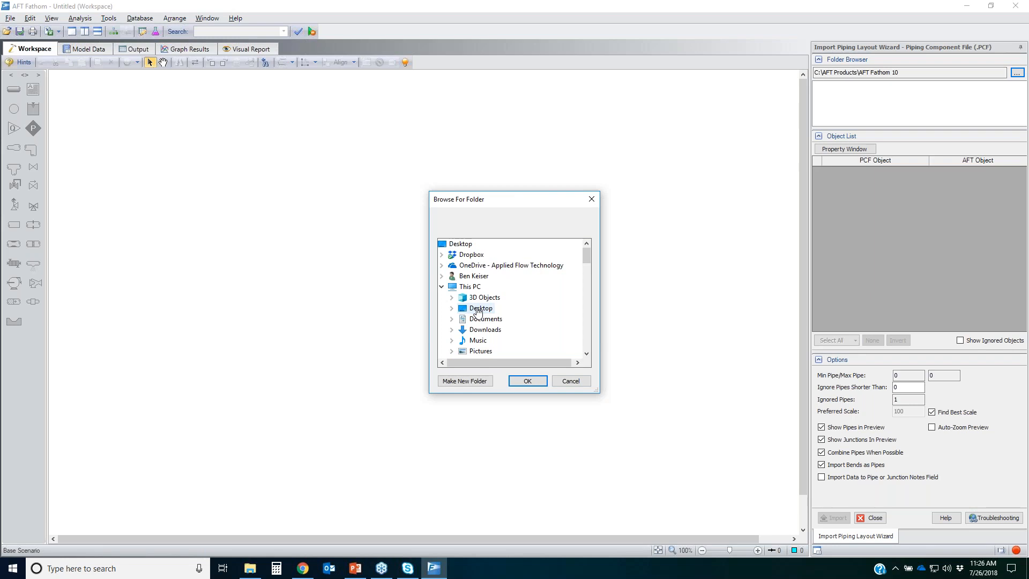
double_click(480, 308)
double_click(535, 318)
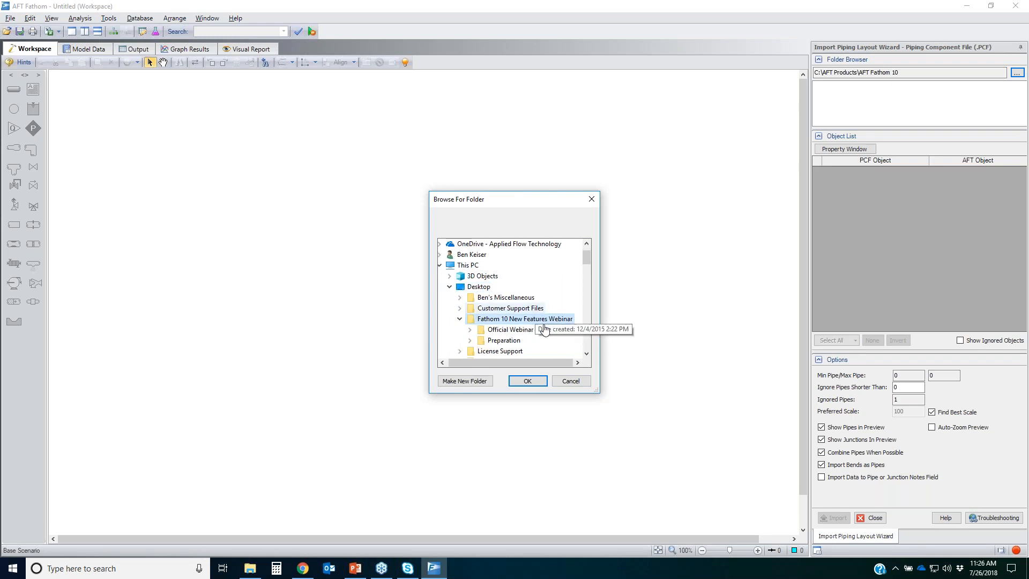
double_click(517, 329)
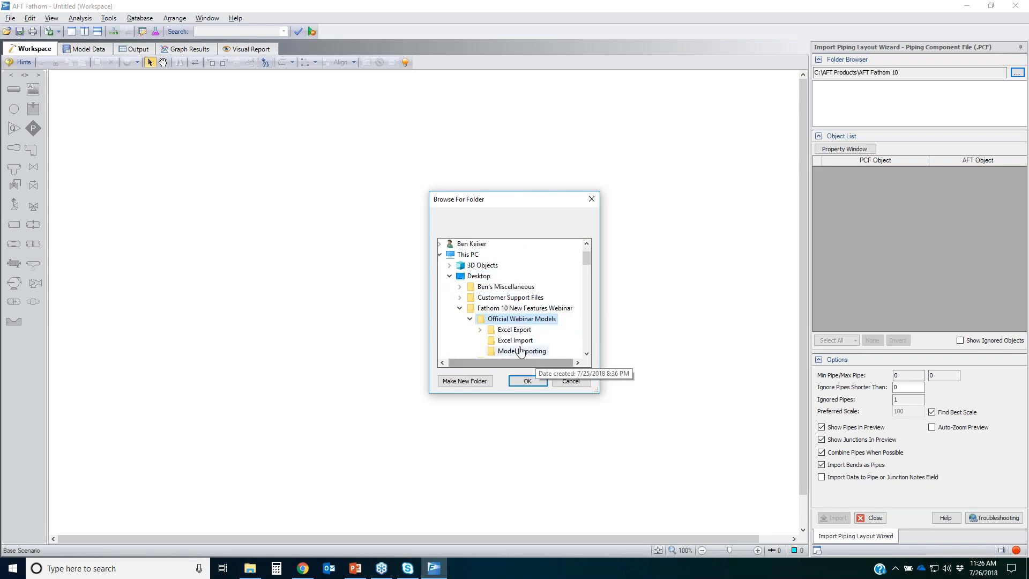
scroll(514, 348, "down", 1)
left_click(527, 318)
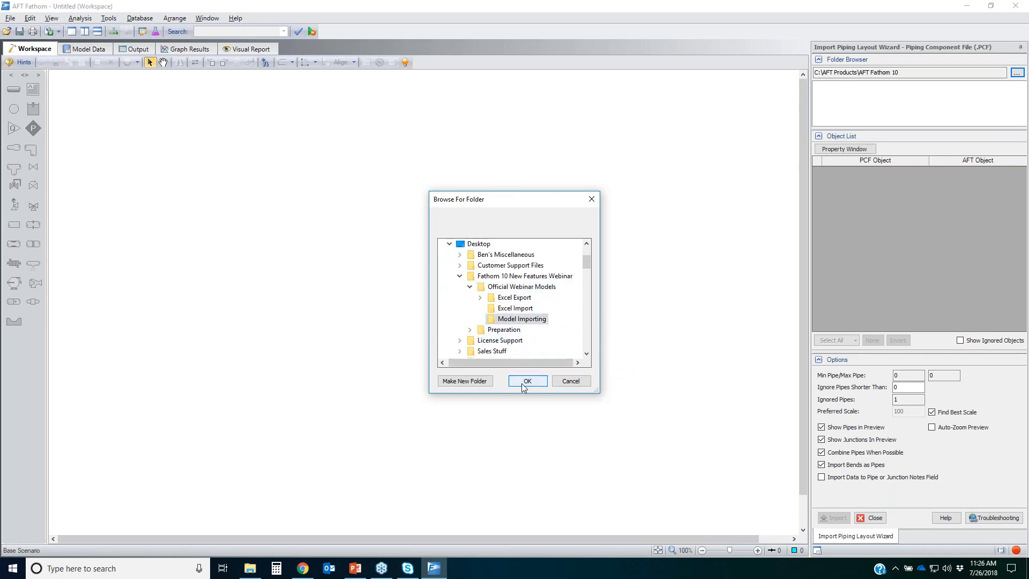
left_click(527, 380)
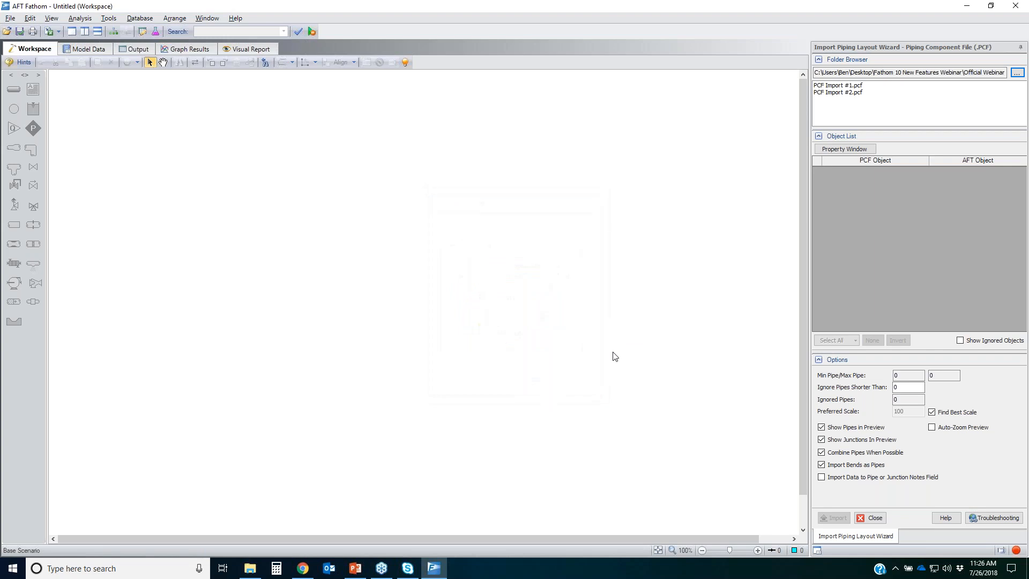
Load PCF Import #1.pcf into the preview and move the layout inward from the workspace's upper-left corner
left_click(839, 86)
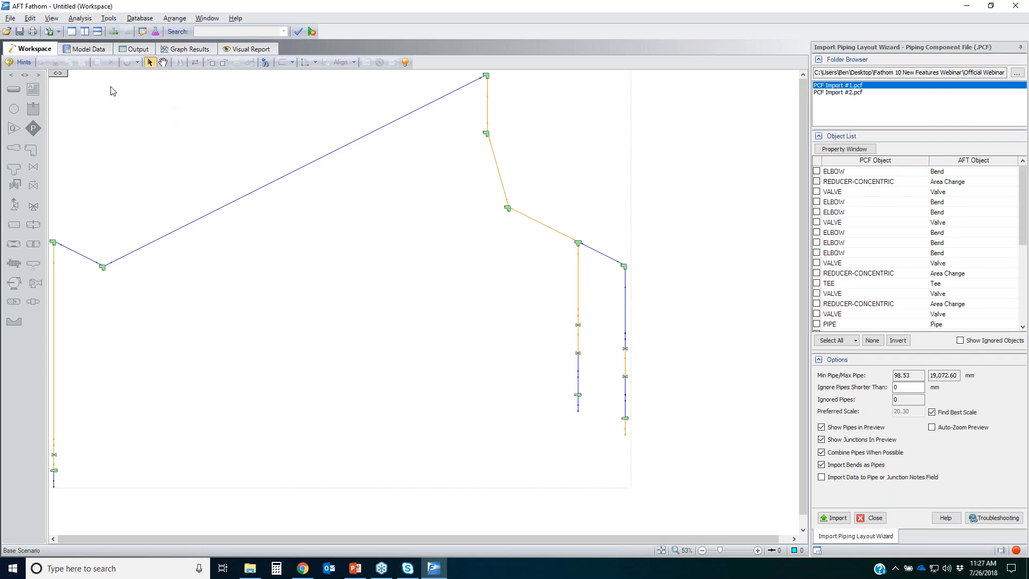
left_click_drag(59, 76, 114, 93)
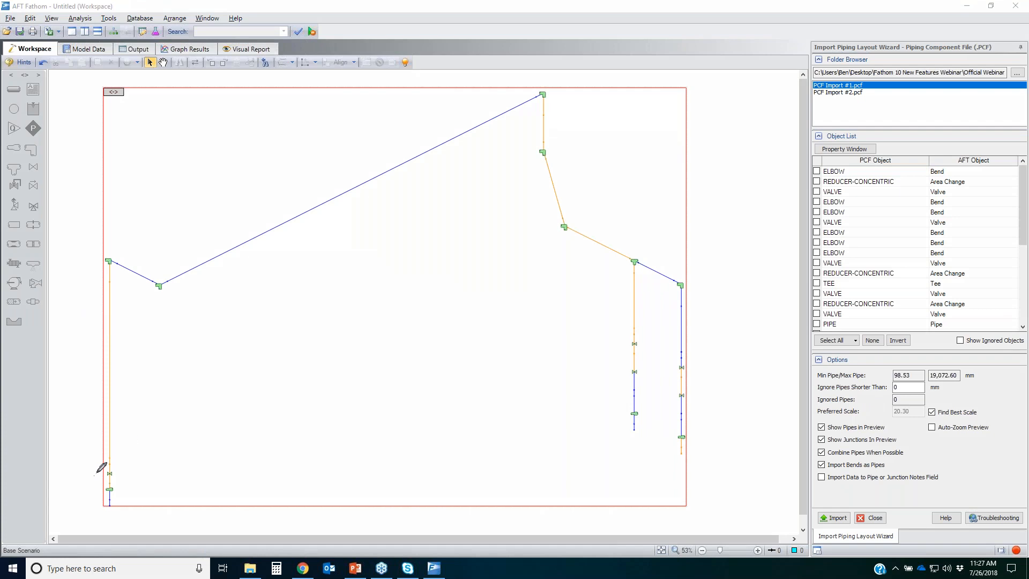
Examine the previewed piping layout, the PCF-to-AFT object mapping, and the import options, using temporary pen marks
mouse_move(98, 471)
left_mouse_down()
mouse_move(117, 465)
mouse_move(113, 498)
mouse_move(95, 462)
left_mouse_up()
mouse_move(102, 254)
left_mouse_down()
mouse_move(147, 310)
mouse_move(138, 256)
left_mouse_up()
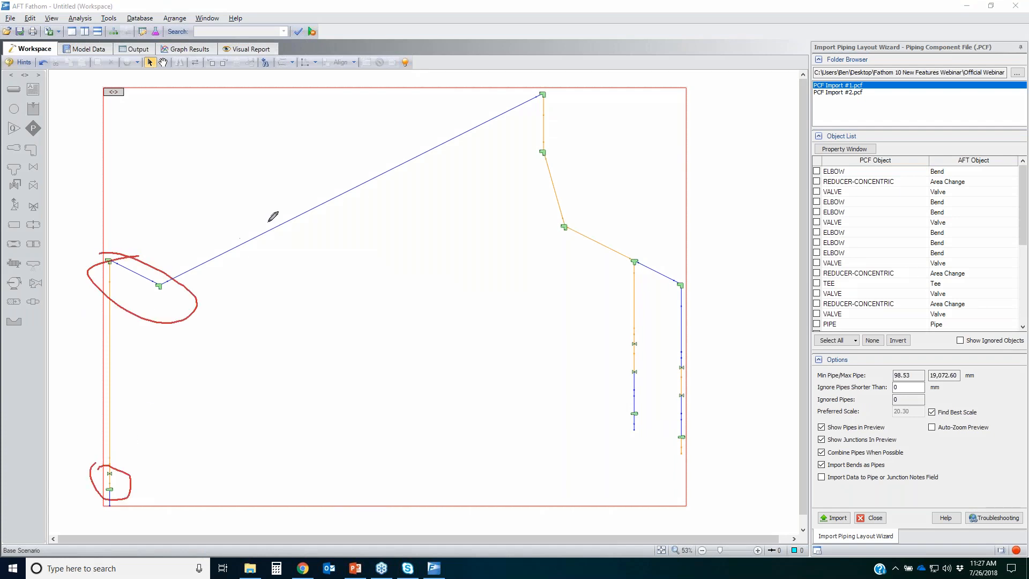
mouse_move(224, 197)
left_mouse_down()
mouse_move(657, 218)
mouse_move(643, 493)
mouse_move(229, 233)
left_mouse_up()
left_click_drag(279, 138, 380, 160)
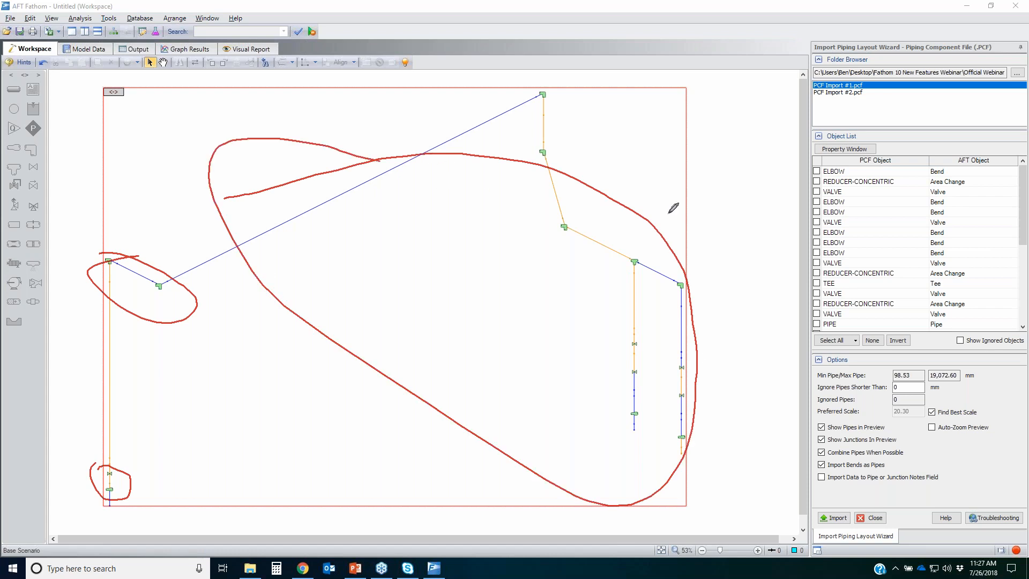
mouse_move(909, 160)
left_mouse_down()
mouse_move(870, 158)
mouse_move(821, 263)
mouse_move(823, 325)
mouse_move(925, 265)
mouse_move(890, 151)
left_mouse_up()
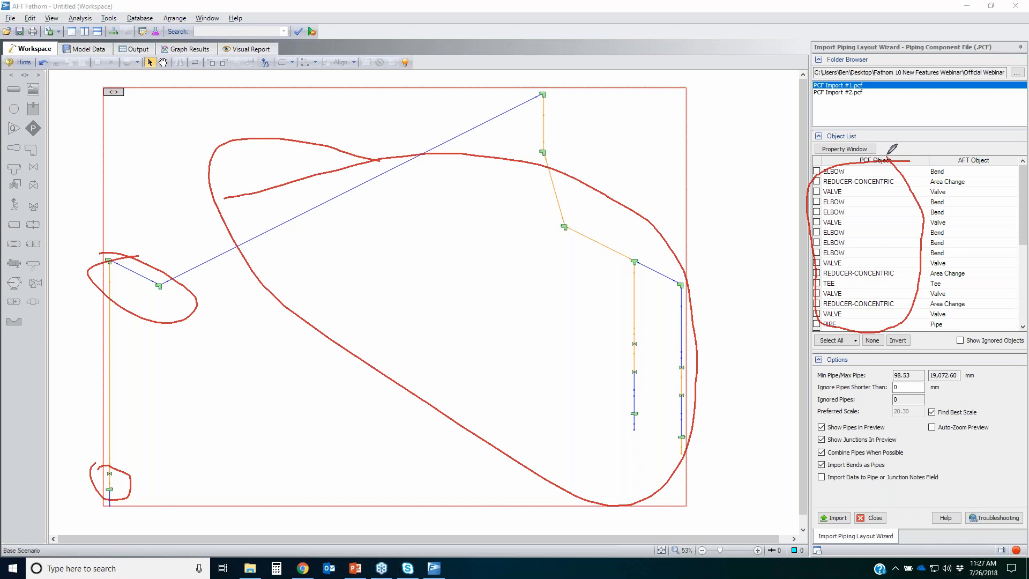
left_click_drag(1005, 163, 922, 304)
mouse_move(974, 325)
left_mouse_down()
mouse_move(1015, 184)
mouse_move(997, 155)
left_mouse_up()
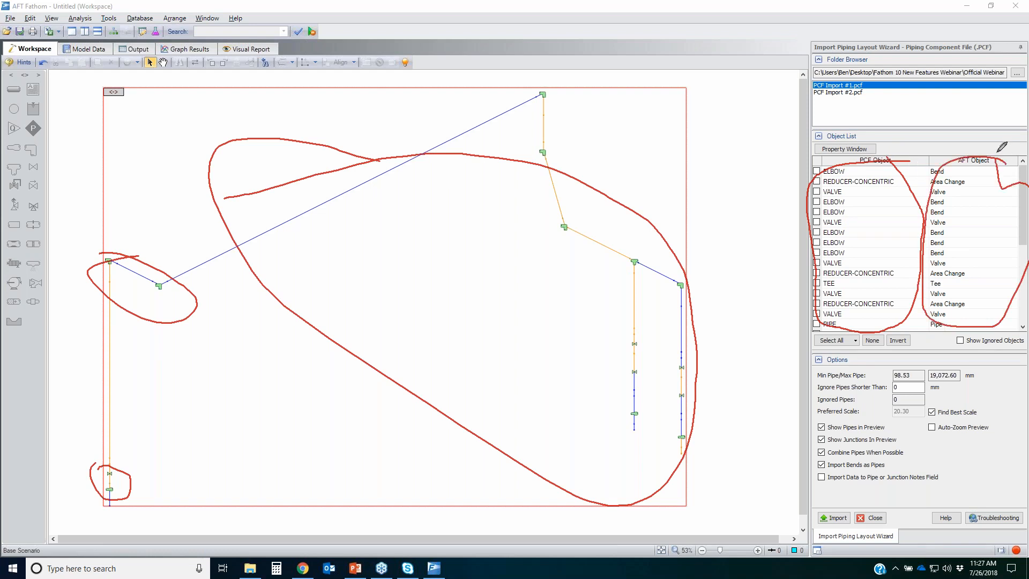
mouse_move(985, 411)
left_mouse_down()
mouse_move(808, 430)
mouse_move(836, 493)
mouse_move(924, 406)
left_mouse_up()
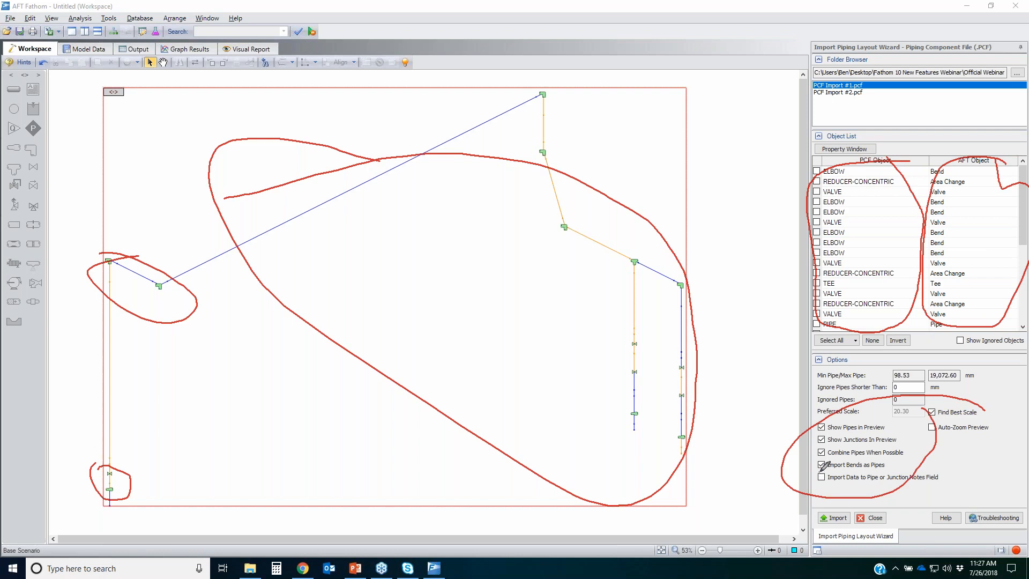
left_click_drag(888, 461, 801, 464)
key("Escape")
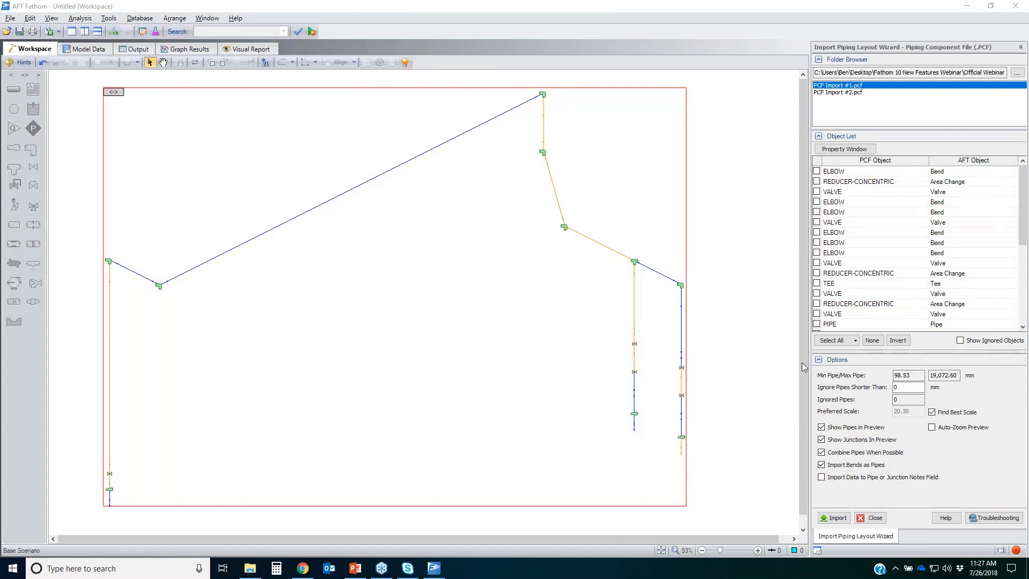
Map the first VALVE object in the PCF object list to an AFT Control Valve
left_click(982, 193)
left_click(1014, 193)
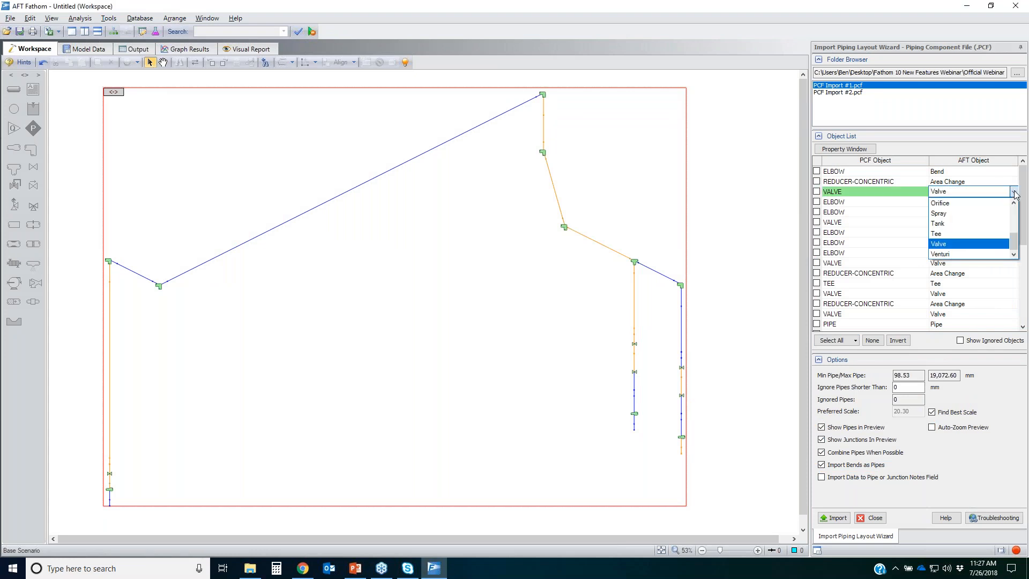
left_click_drag(1014, 244, 1014, 234)
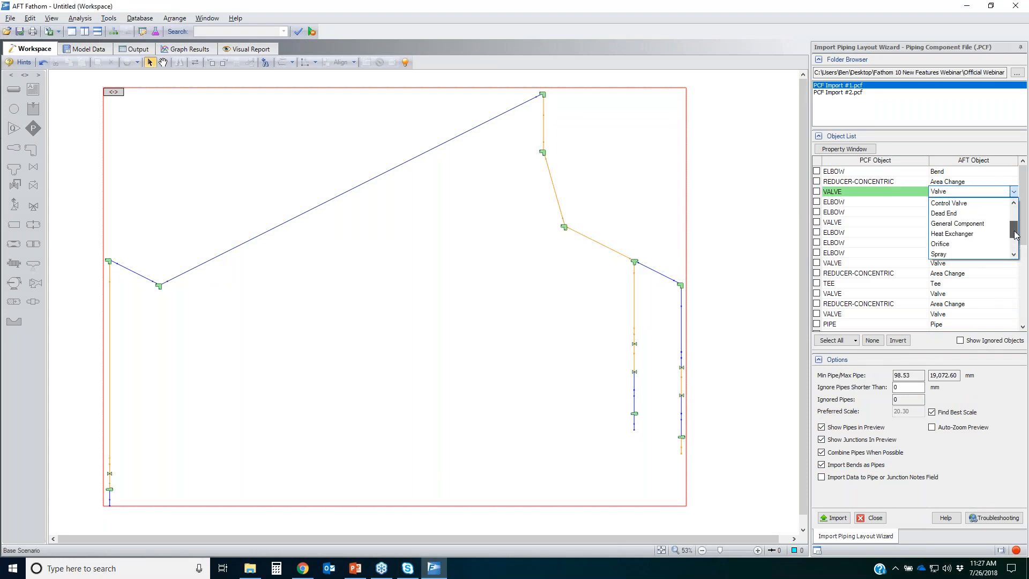
left_click(978, 204)
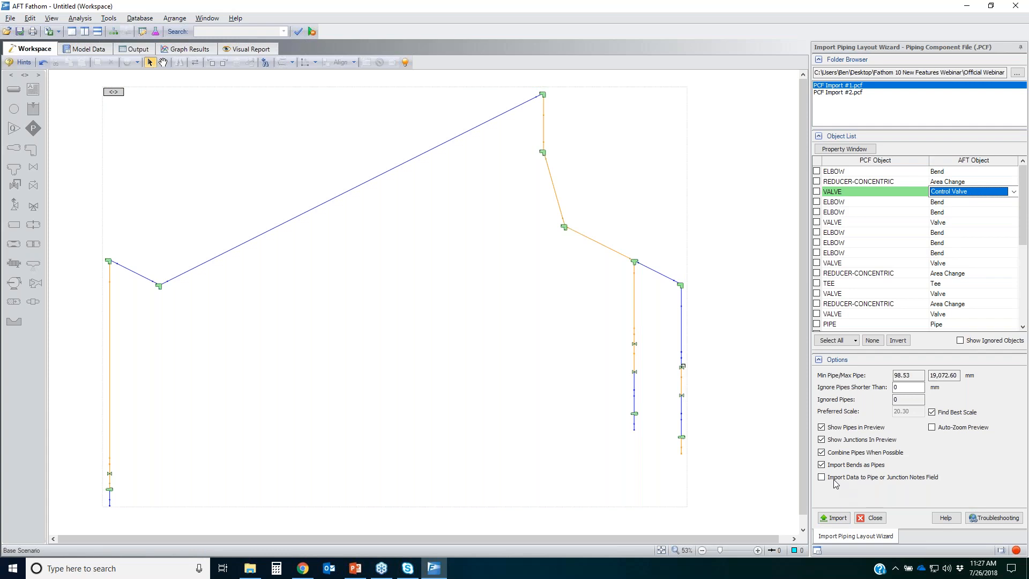
Disable Import Bends as Pipes, enable Import Data to Pipe or Junction Notes Field, import the layout, and deselect the imported objects
left_click(821, 465)
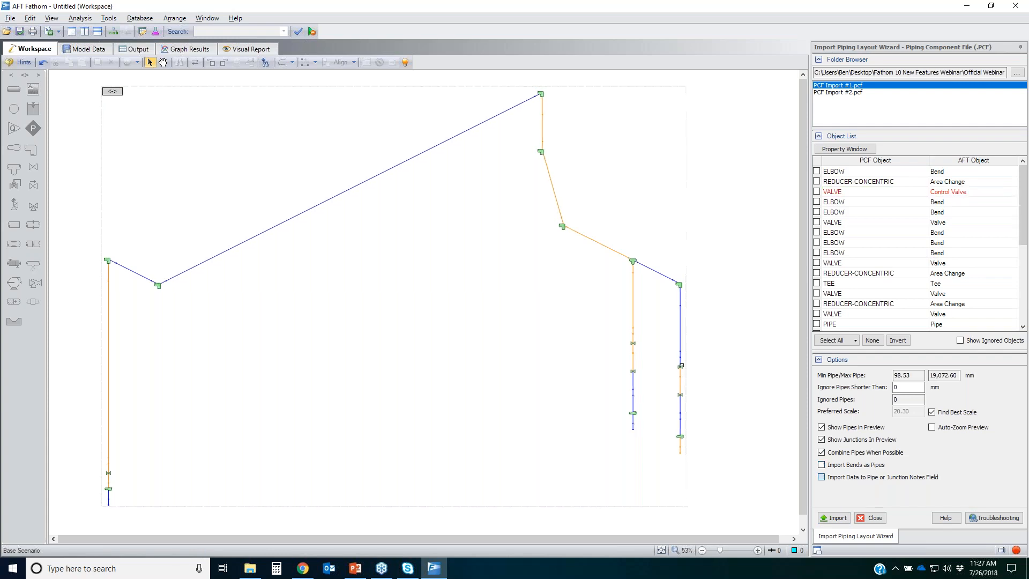
left_click(822, 477)
left_click(841, 522)
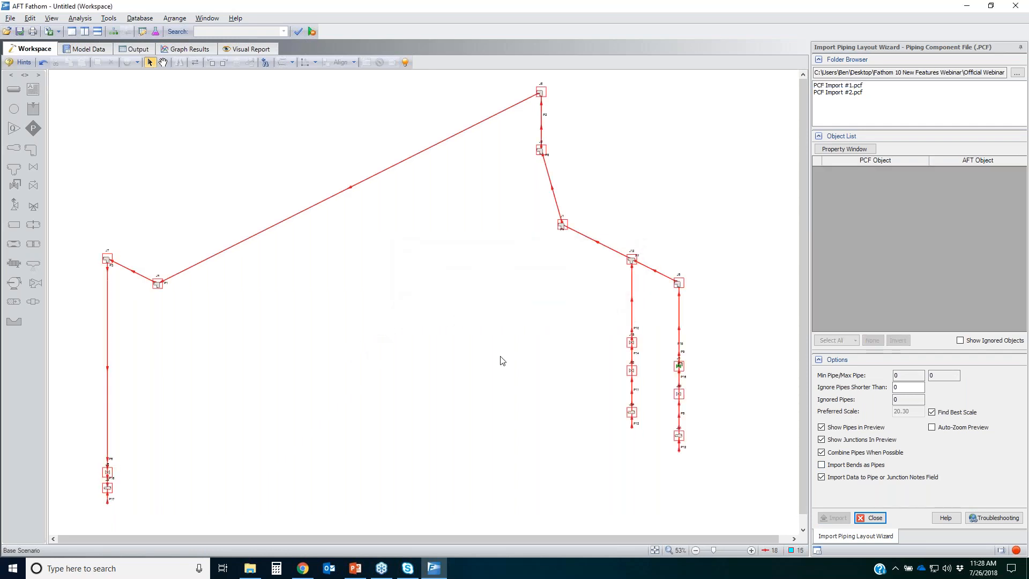
left_click(466, 347)
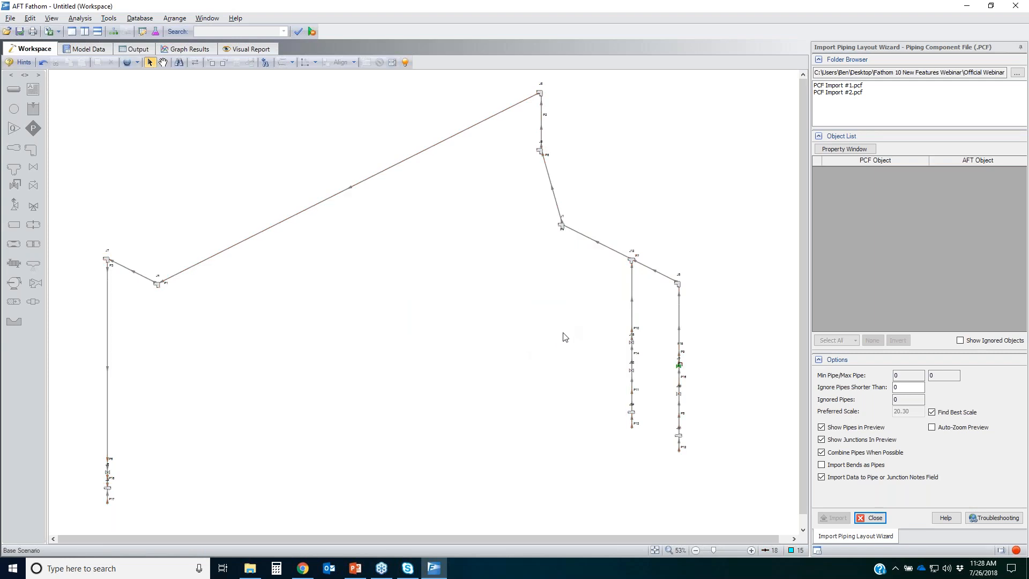
Select the control valve junction on the outermost riser of the imported layout to inspect it
scroll(571, 368, "up", 3)
scroll(673, 364, "up", 2)
left_click(680, 360)
scroll(696, 356, "down", 5)
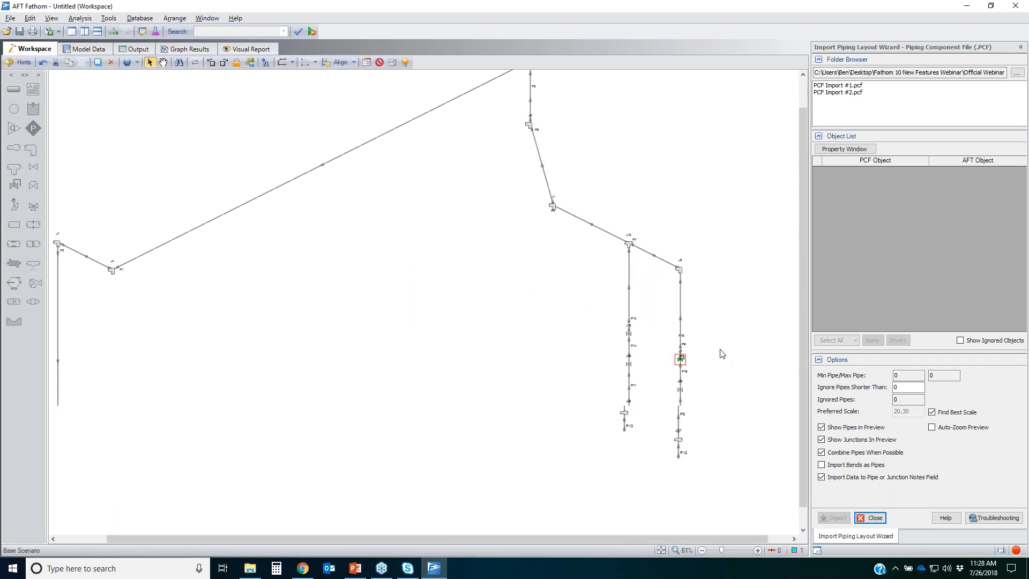
scroll(726, 352, "down", 1)
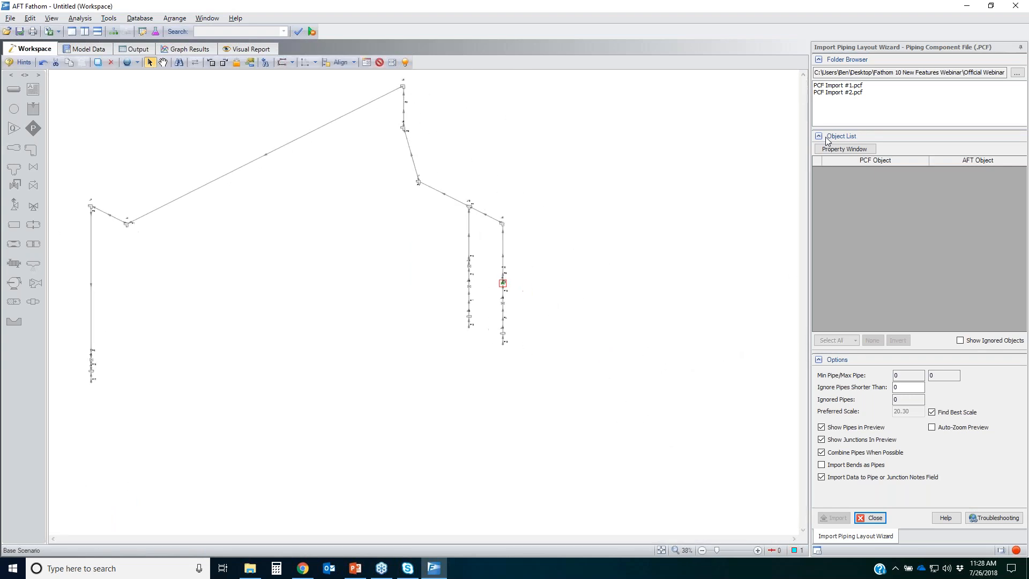
Load PCF Import #2.pcf, move its preview clear of the first layout, import it, and close the import wizard
left_click(851, 93)
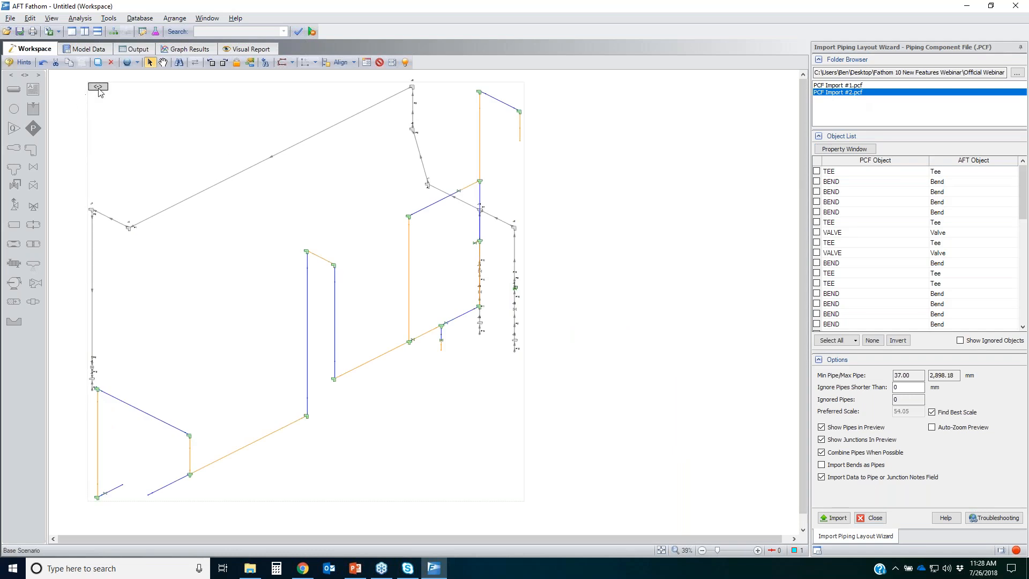
left_click_drag(98, 87, 413, 165)
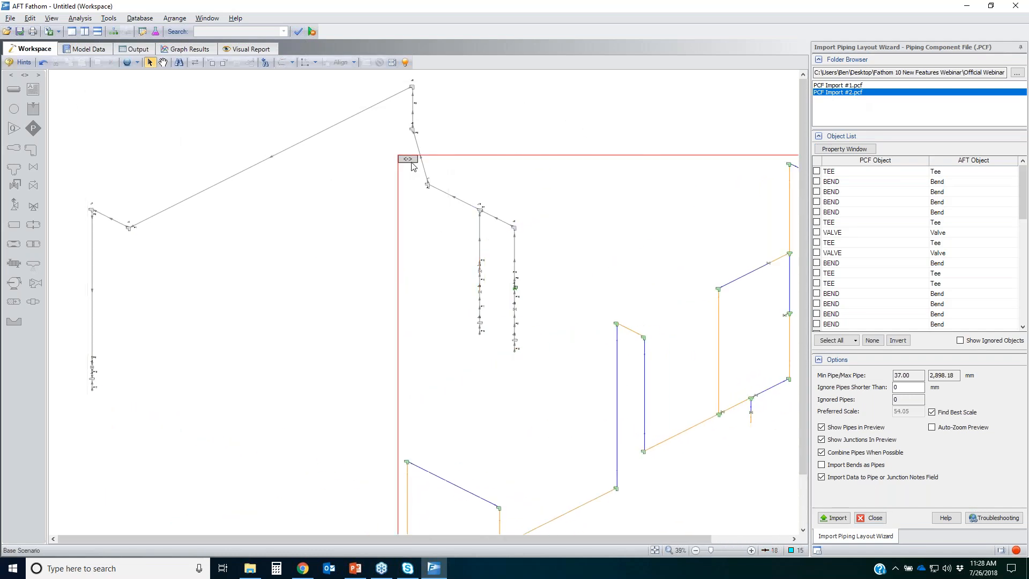
left_click(655, 550)
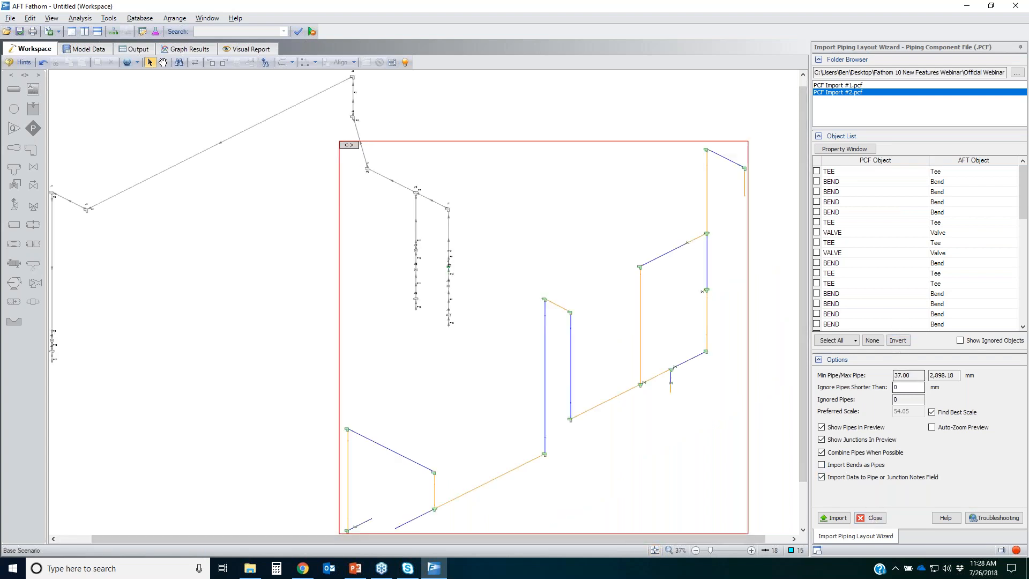
left_click(832, 518)
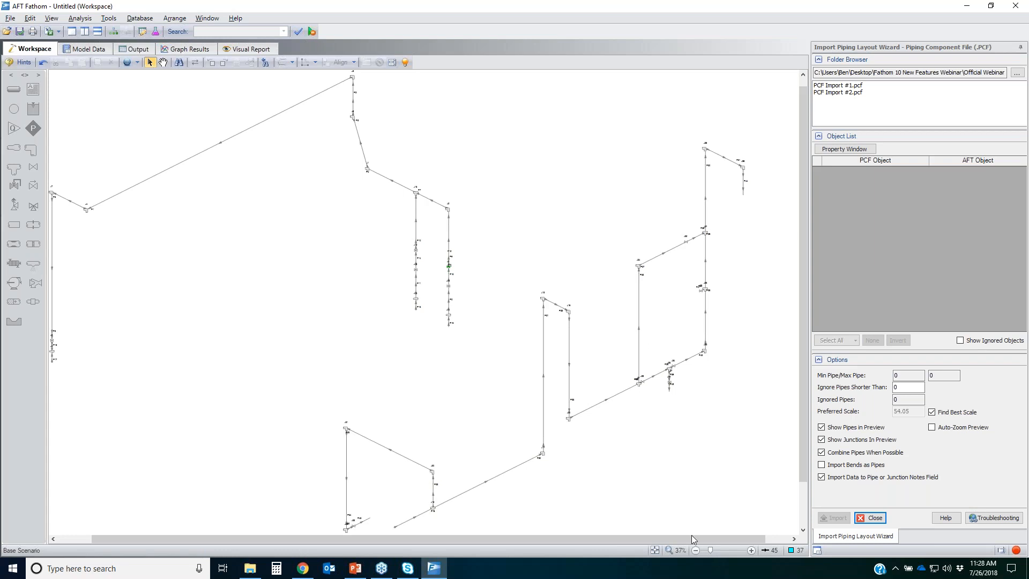
left_click(871, 518)
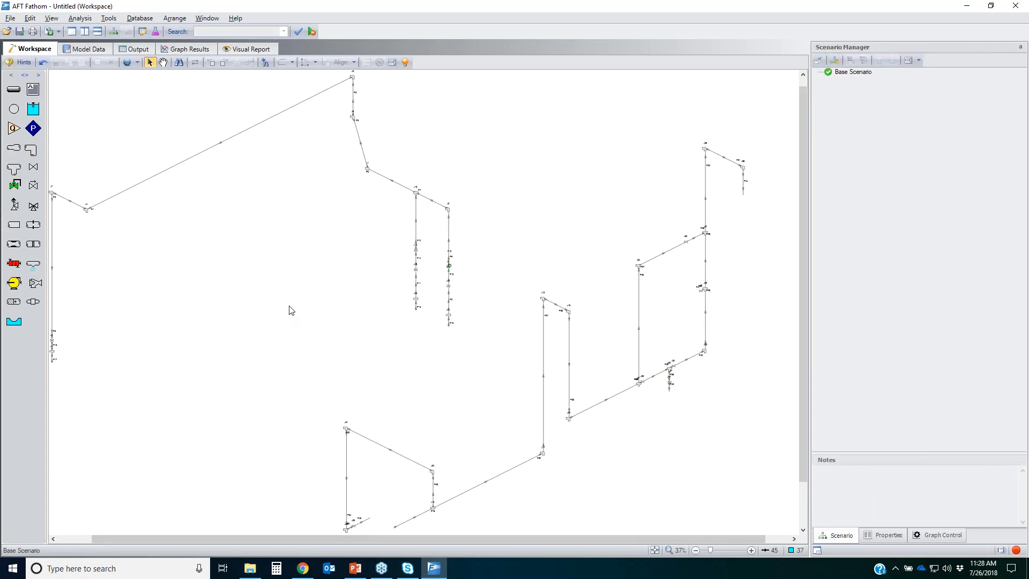
Examine the lengths and hydraulic diameters of all imported pipes in Model Data, and return to the Workspace
left_click(92, 50)
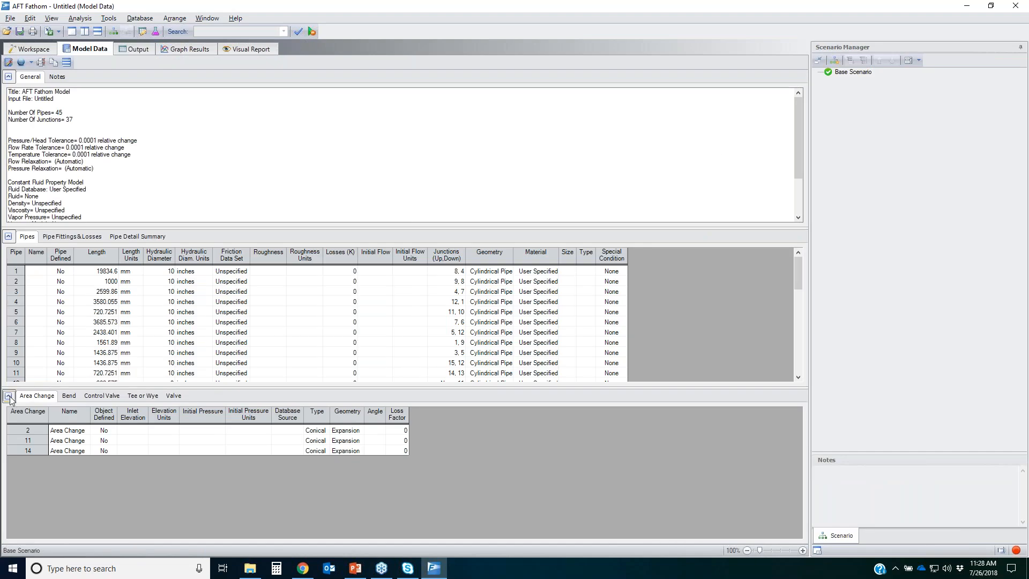
left_click_drag(105, 282, 124, 486)
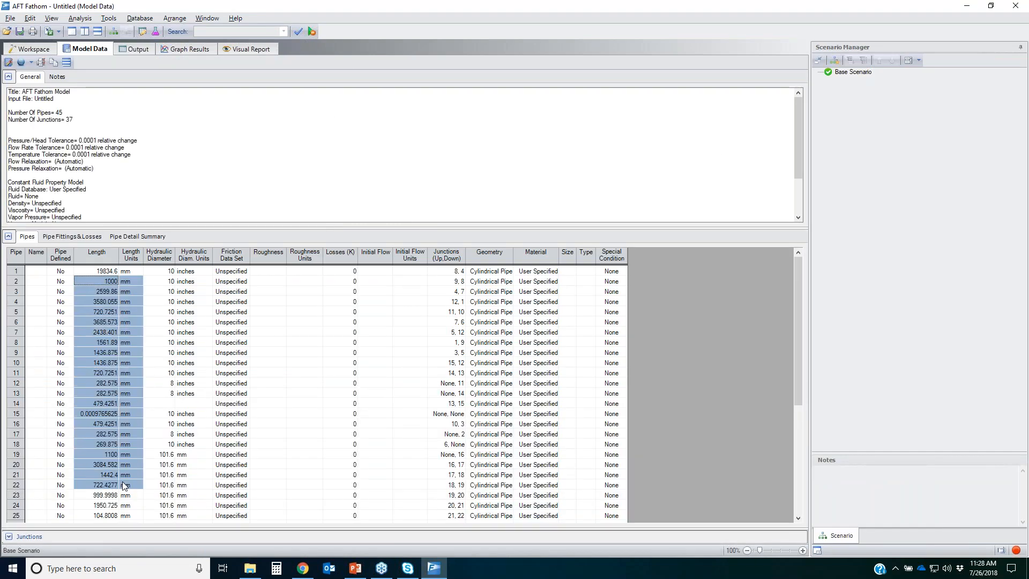
left_click_drag(163, 279, 199, 497)
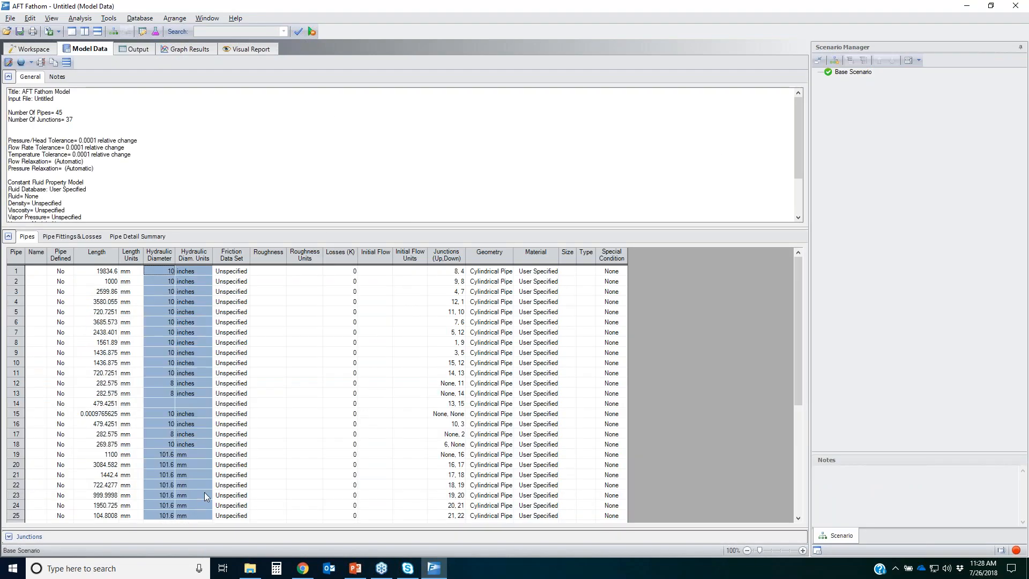
scroll(199, 497, "down", 5)
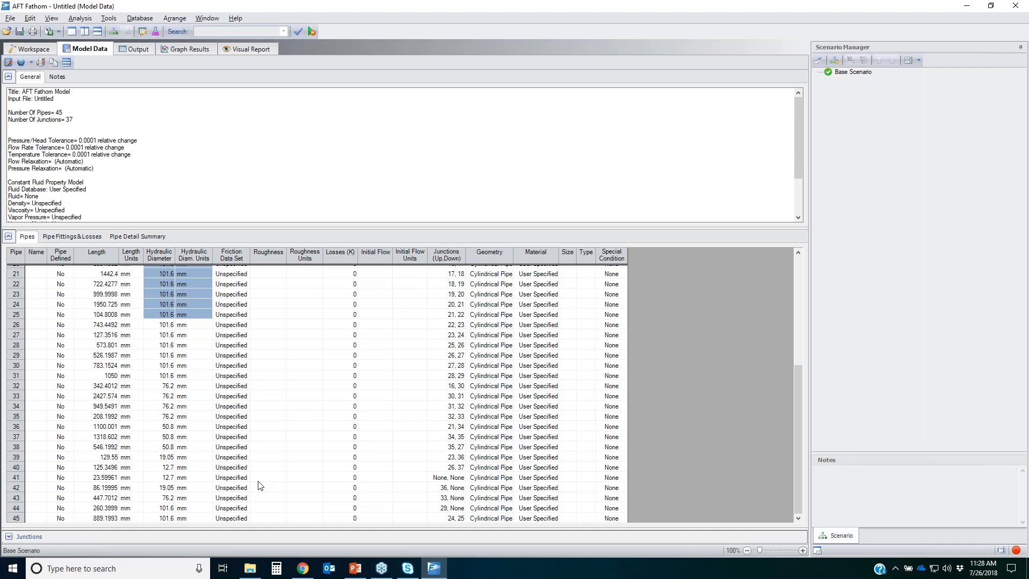
left_click(43, 50)
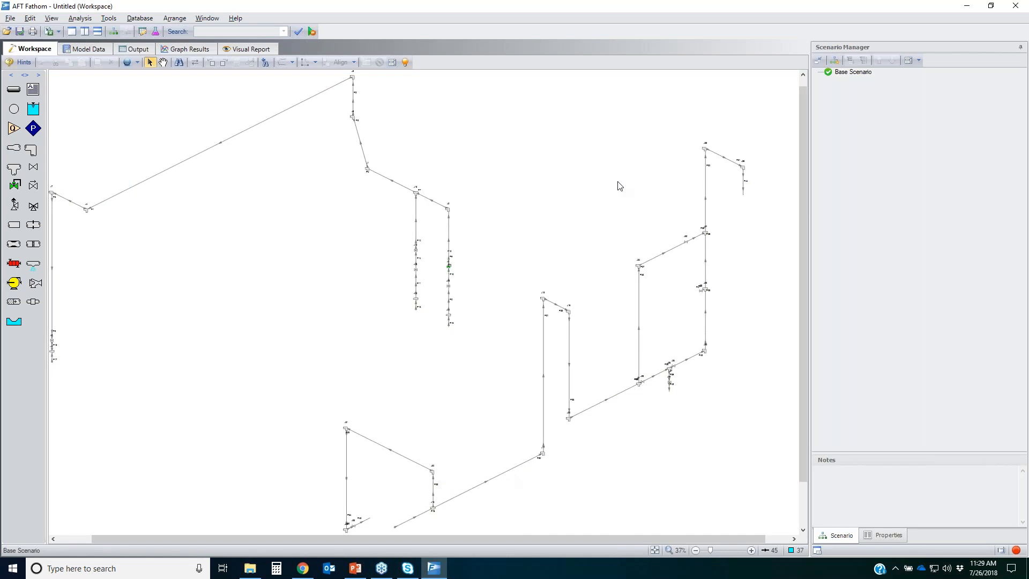
Select all pipes and junctions, move the pipe labels to the pipe midpoints, and adjust the small branch junction beside the second layout's riser
left_click(10, 19)
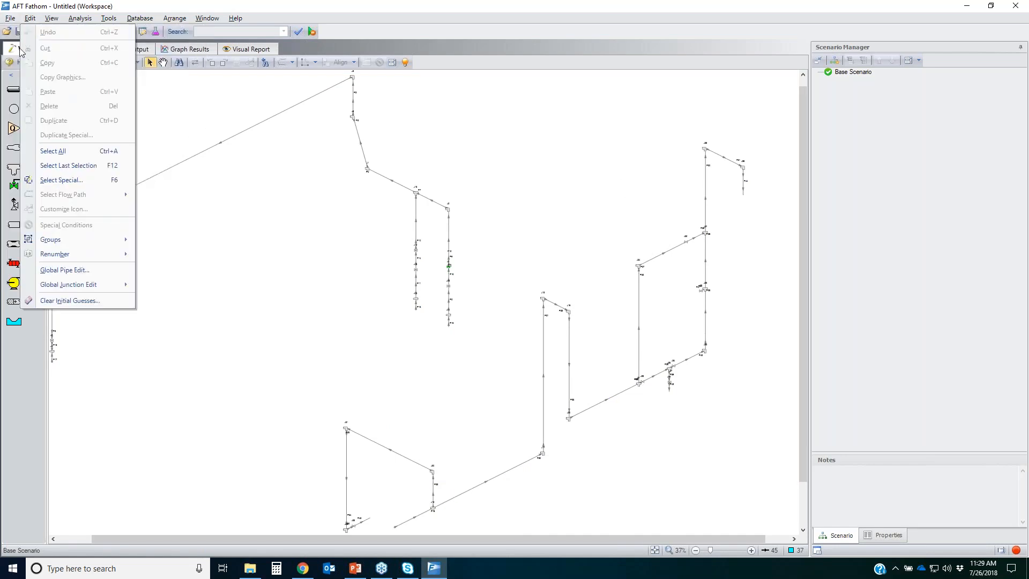
left_click(300, 325)
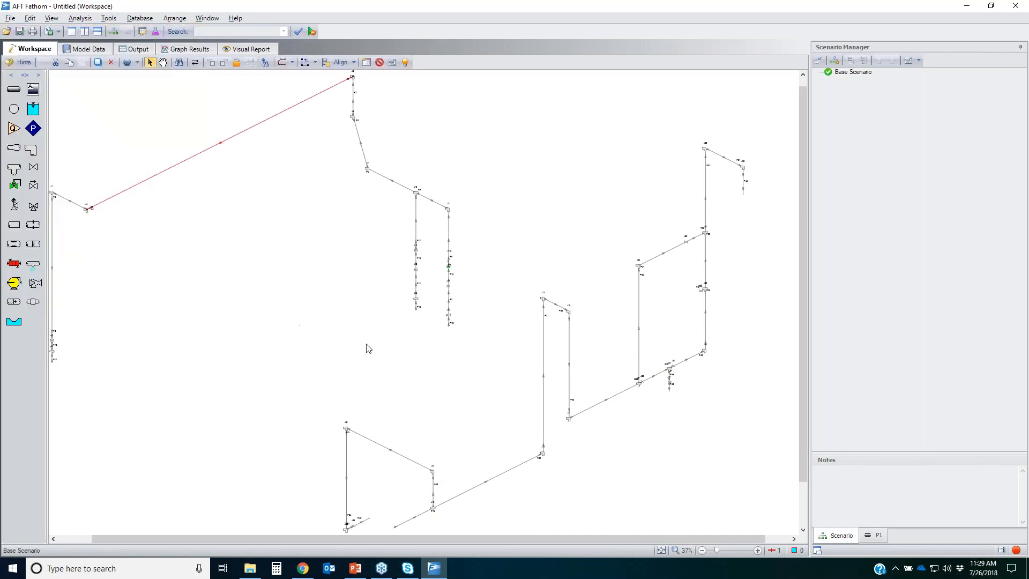
key("ctrl+a")
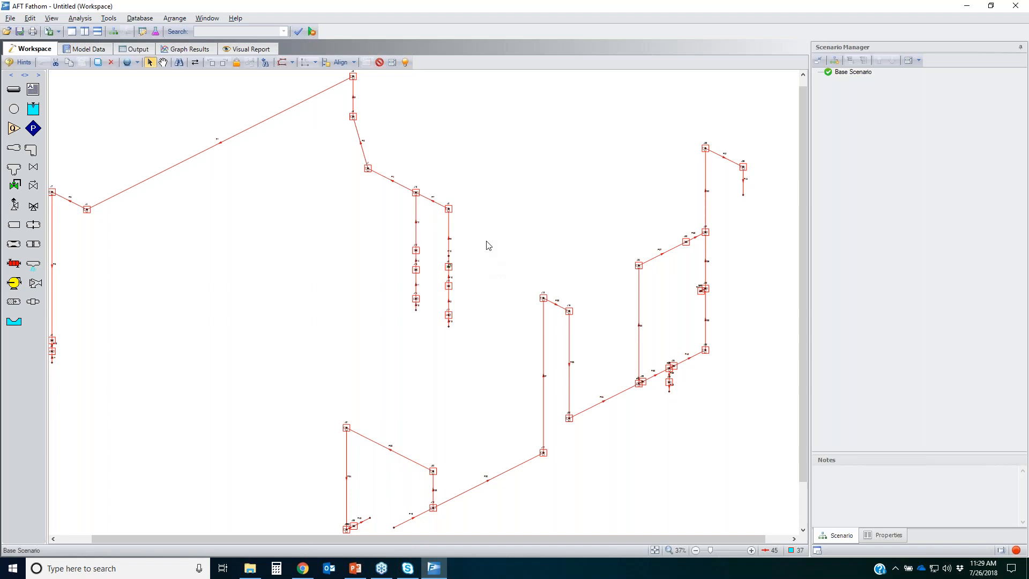
left_click(518, 227)
left_click_drag(701, 295, 700, 293)
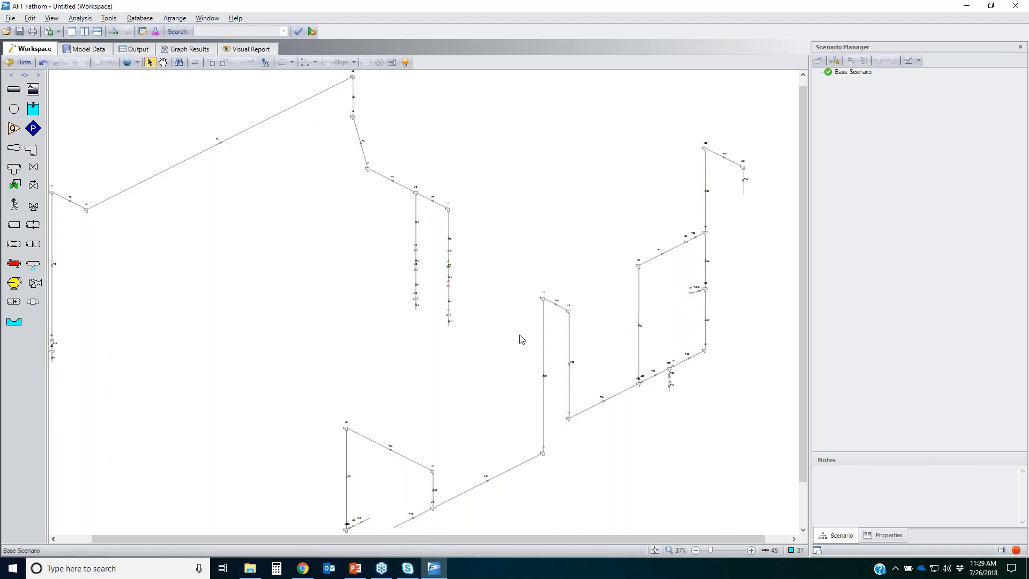
Start a new model without saving the current one, and begin importing a piping layout from a CAESAR II Neutral File
left_click(7, 17)
left_click(23, 32)
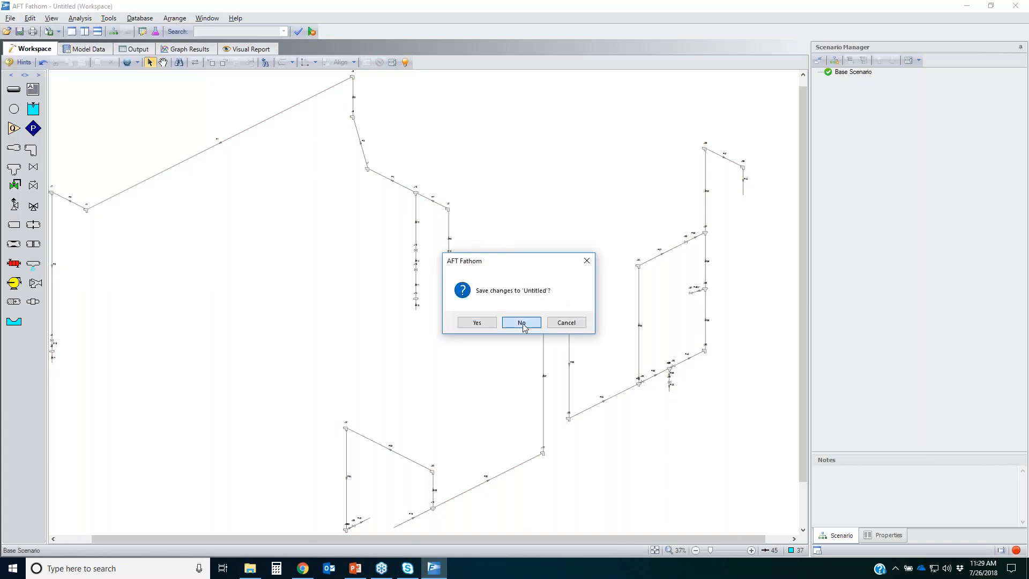
left_click(521, 323)
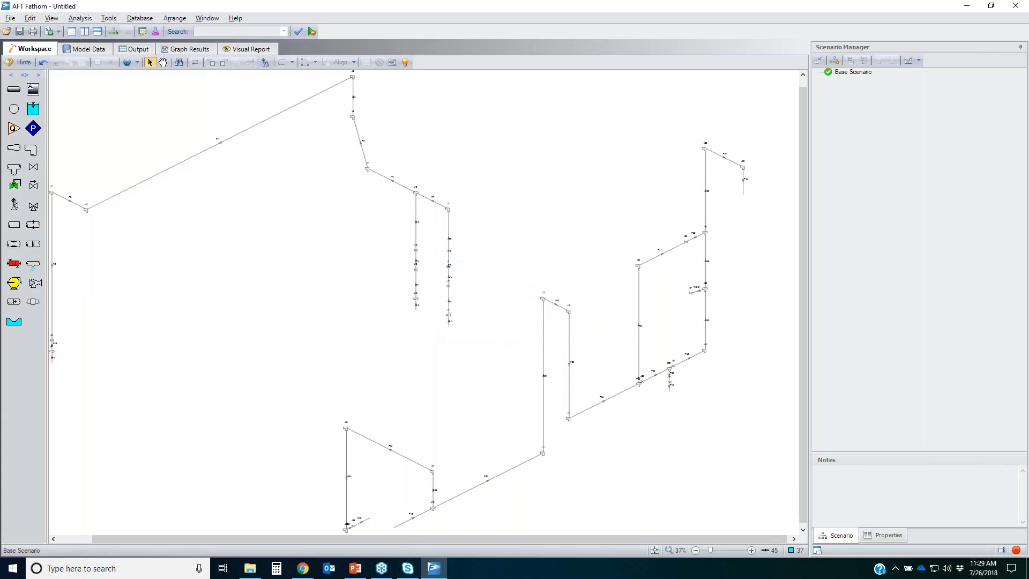
left_click(9, 19)
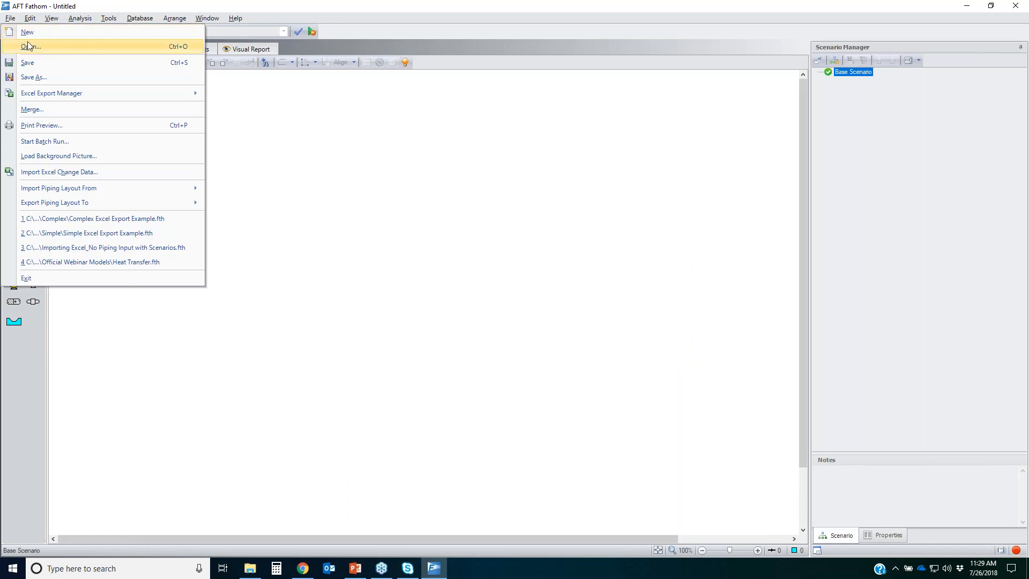
mouse_move(80, 189)
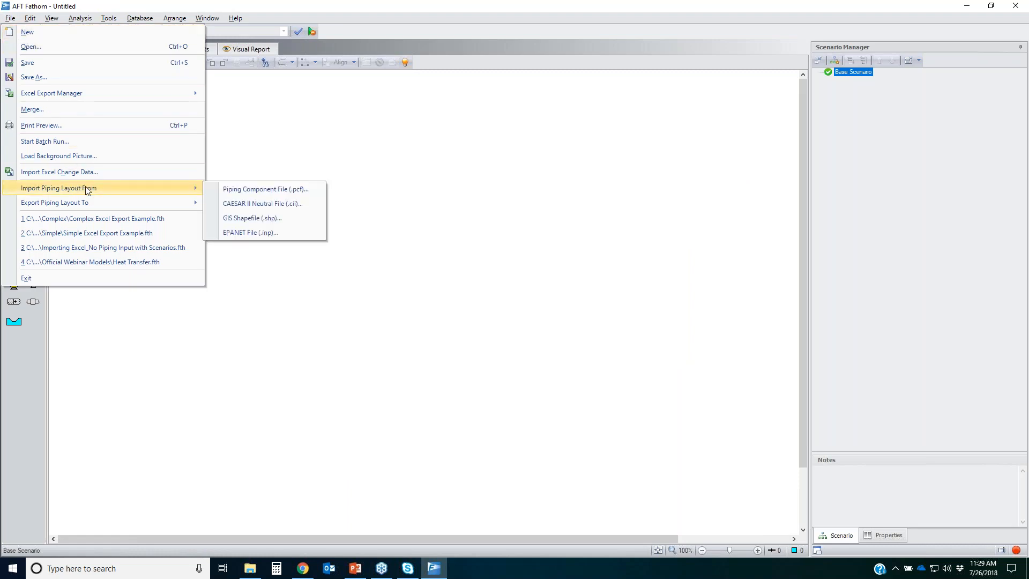
left_click(270, 207)
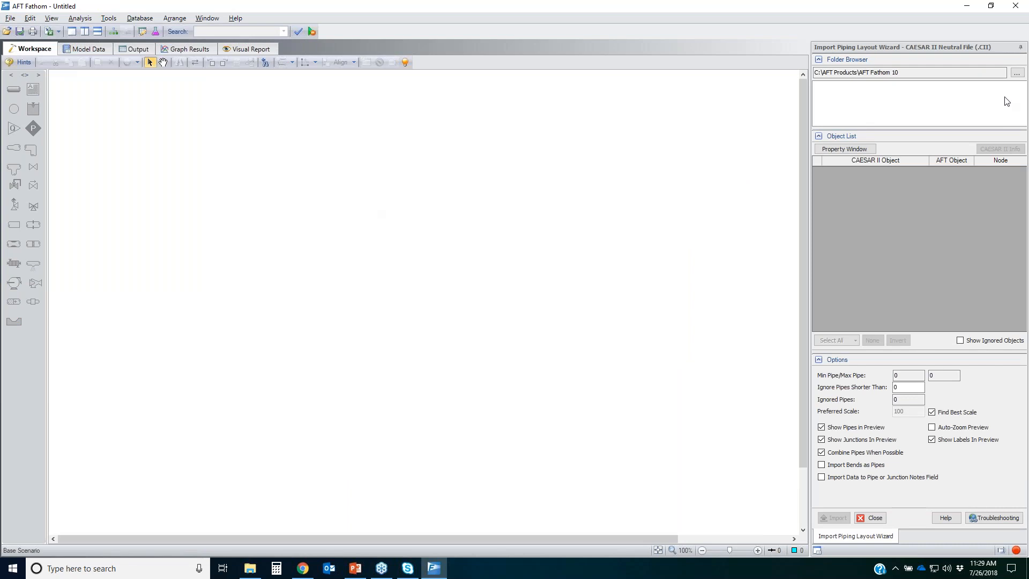
Set the import source folder to Model Importing, within Official Webinar Models in the desktop folder Fathom 10 New Features Webinar
left_click(1016, 72)
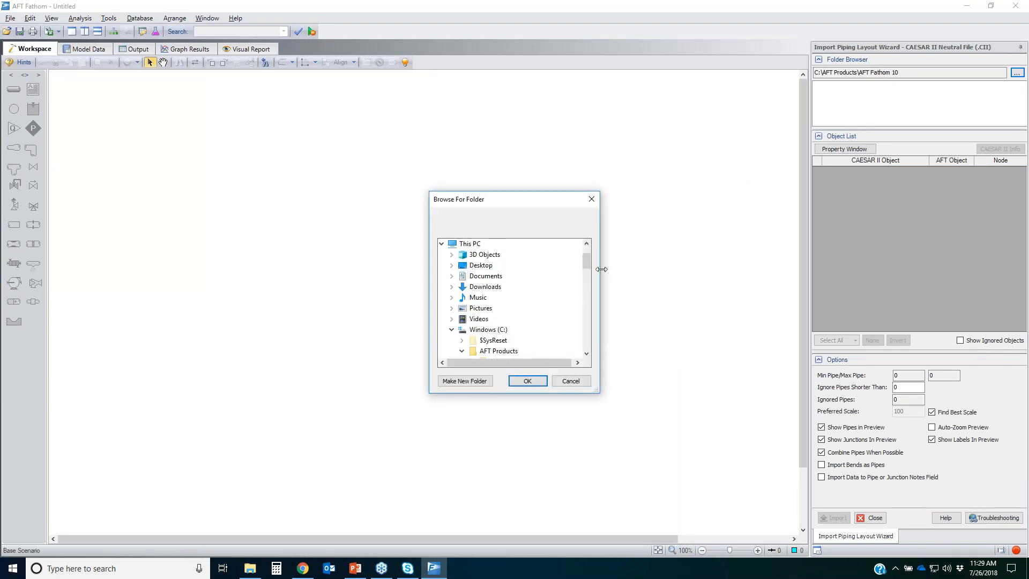
double_click(480, 265)
left_click(536, 299)
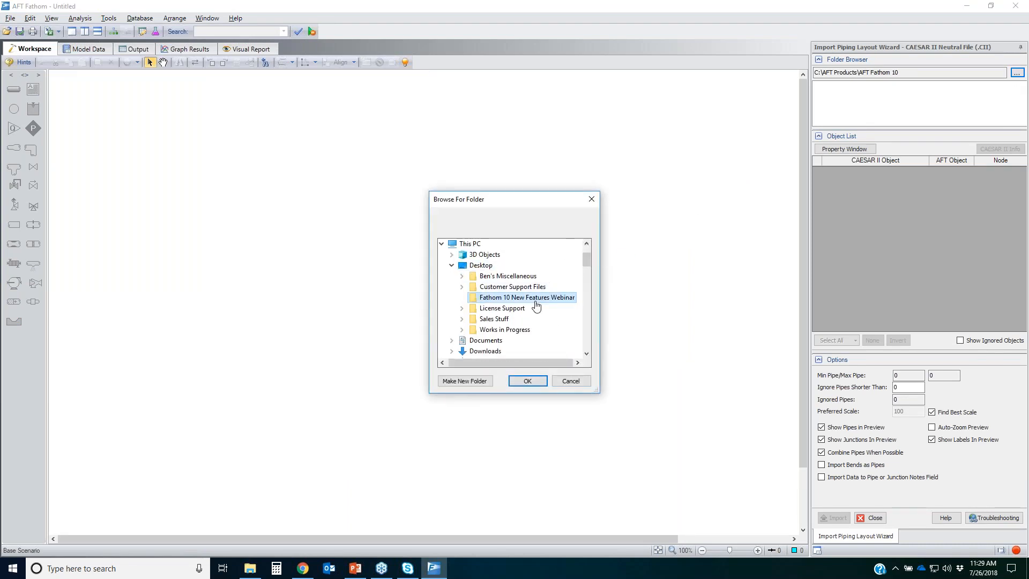
double_click(536, 300)
double_click(518, 310)
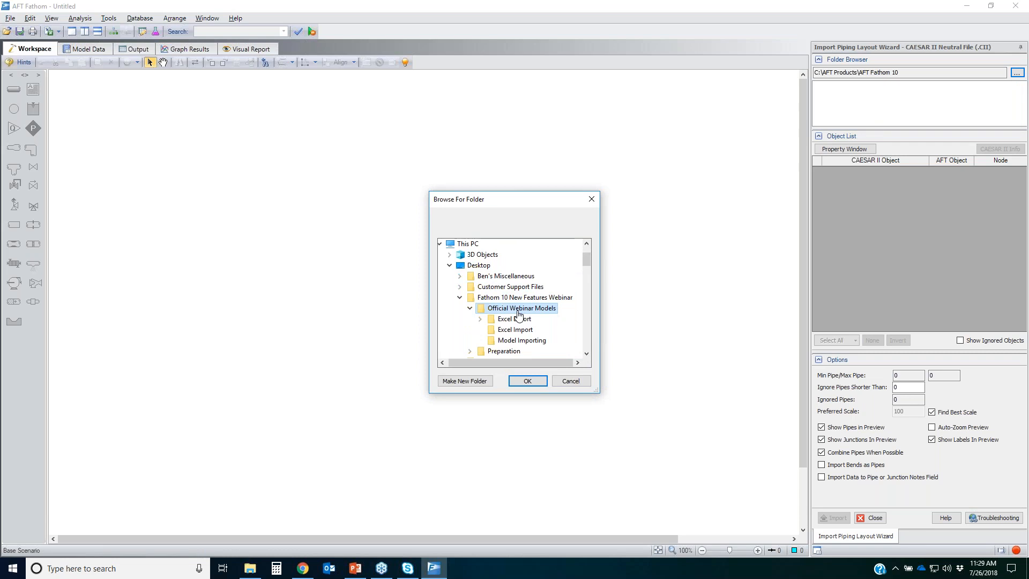
left_click(530, 341)
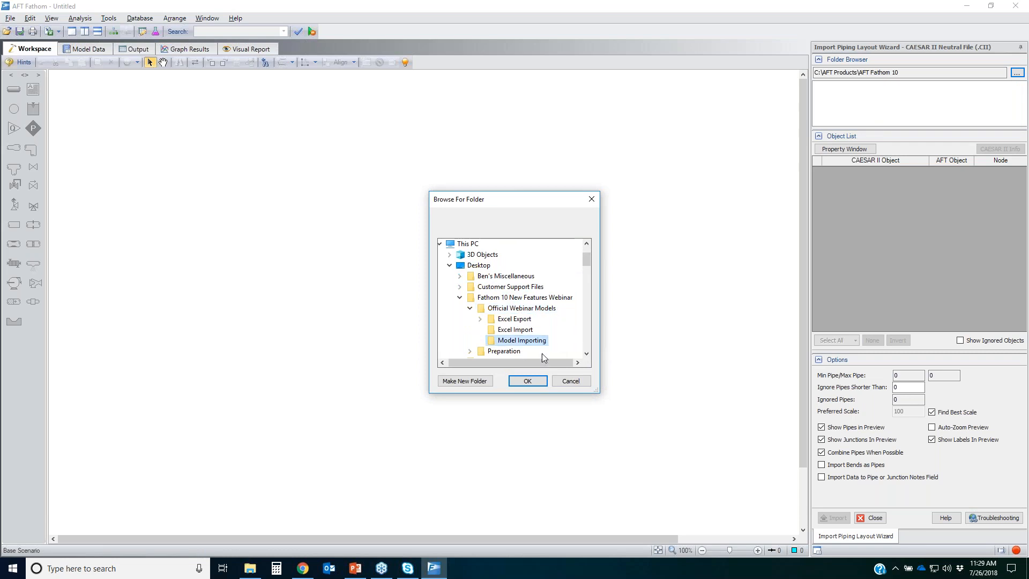
left_click(527, 381)
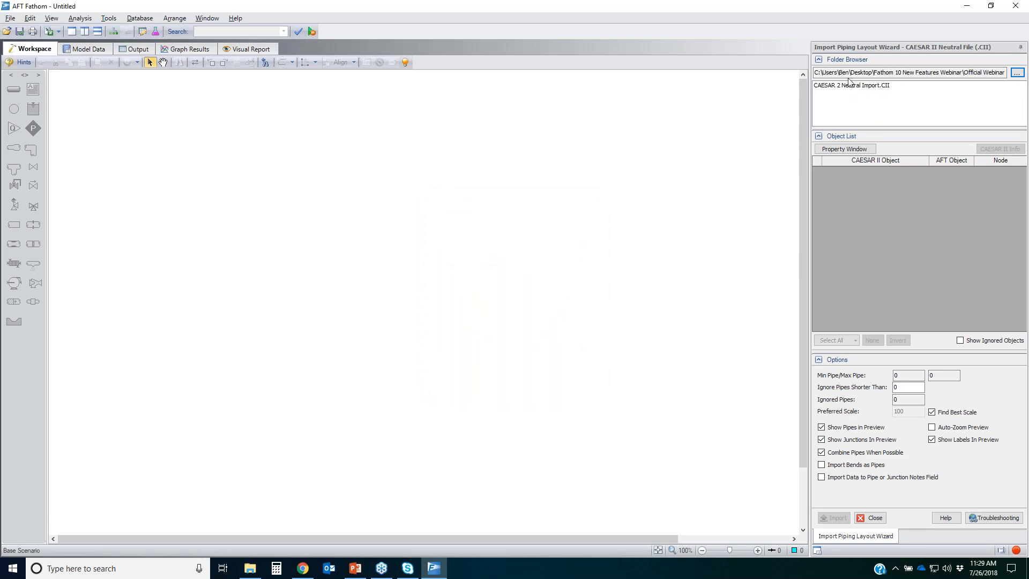
Load CAESAR 2 Neutral Import.CII into the preview and move the layout inward from the workspace's upper-left corner
left_click(874, 87)
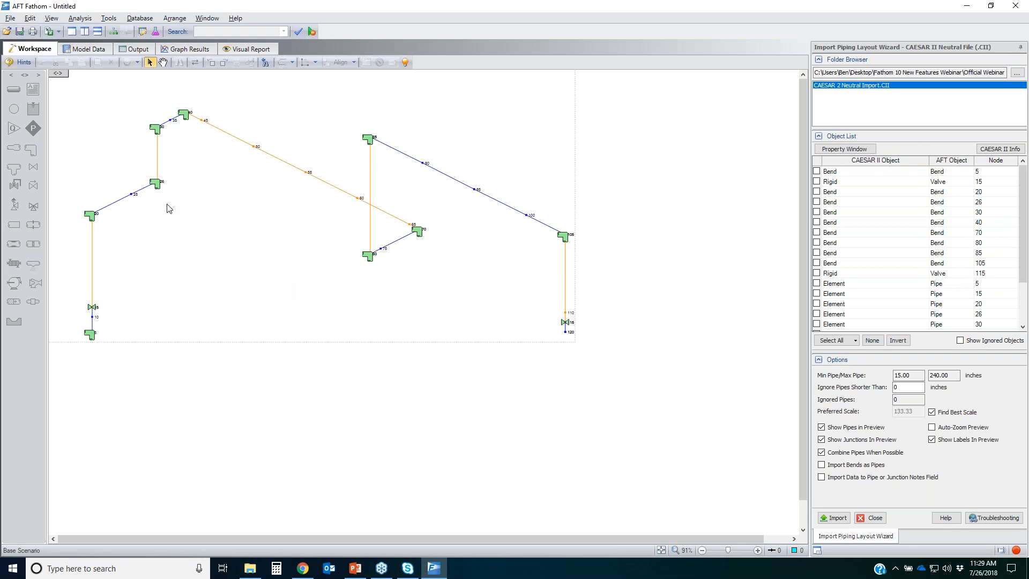
left_click_drag(63, 81, 205, 143)
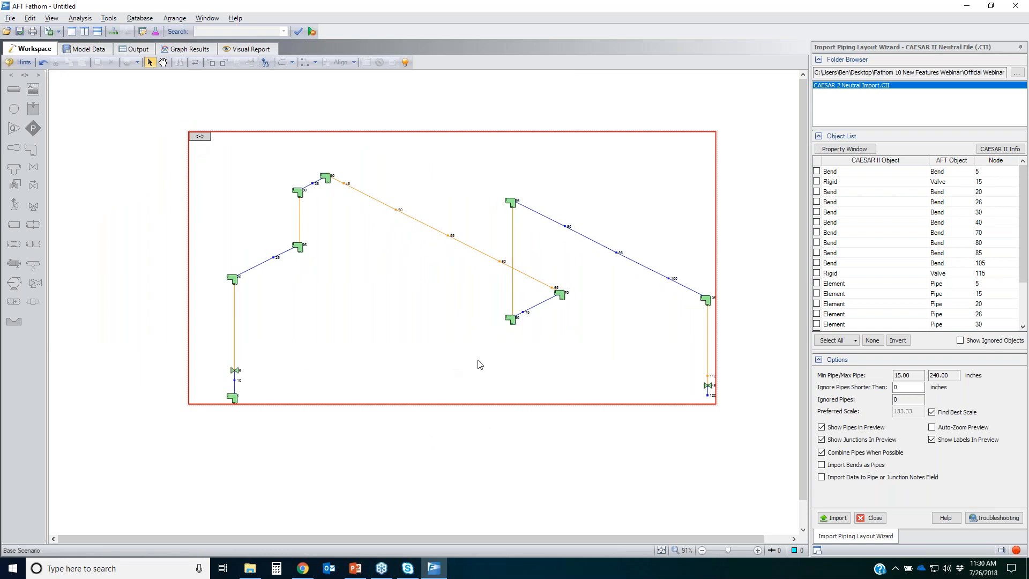
Switch Import Bends as Pipes on and off to compare the layout preview with and without bend junctions, leaving it off
left_click(821, 464)
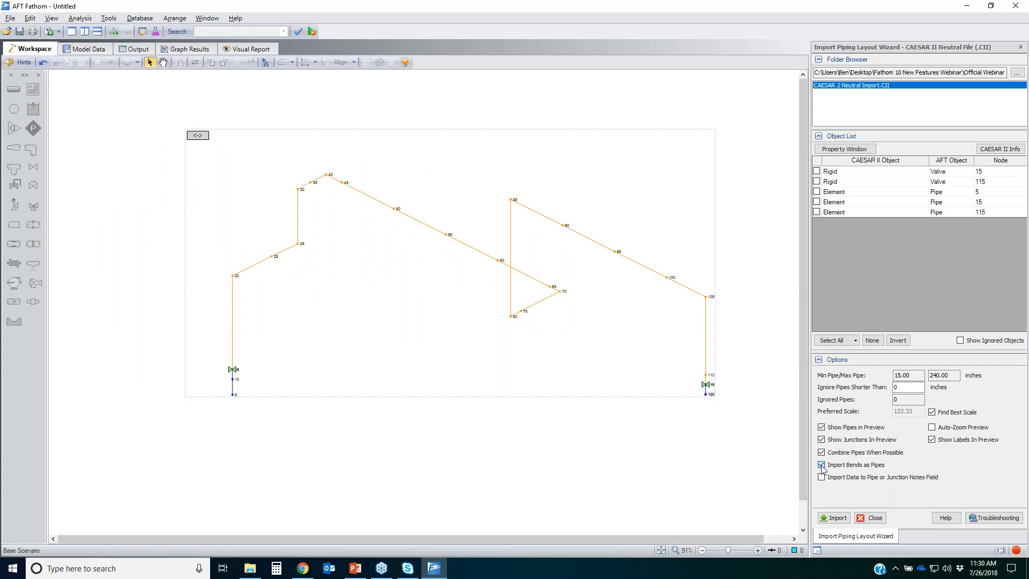
left_click(822, 464)
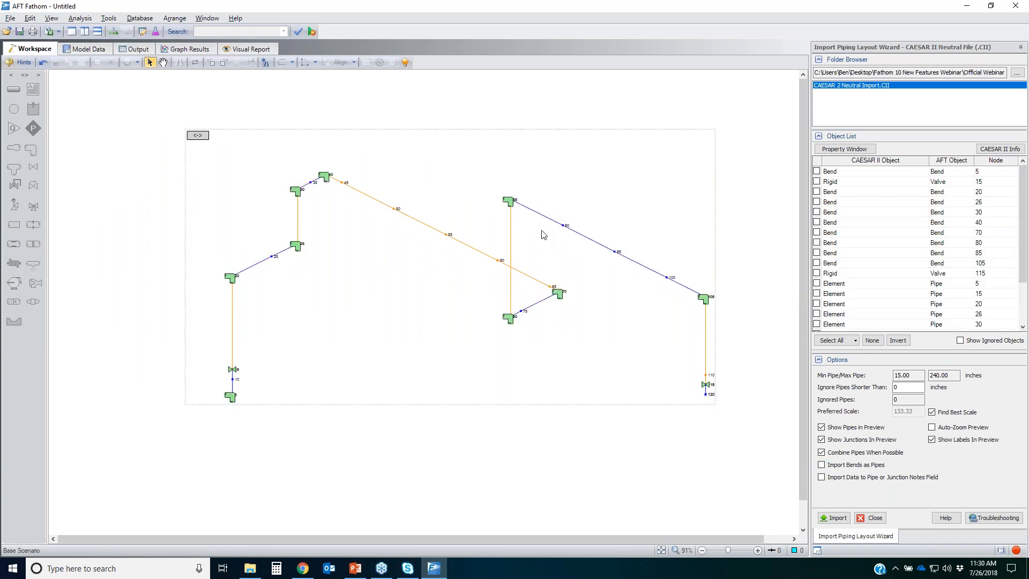
left_click(821, 464)
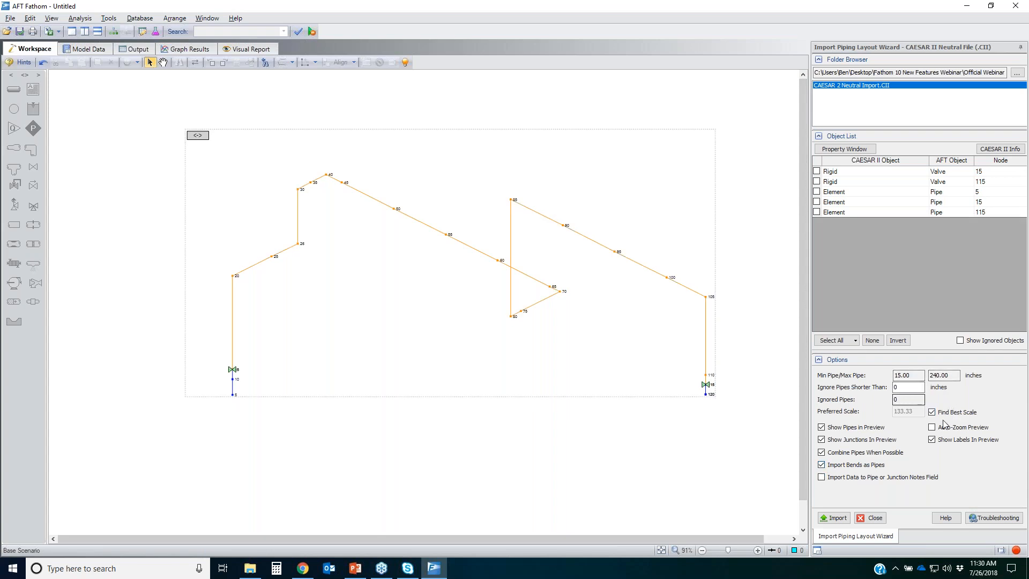
left_click(823, 465)
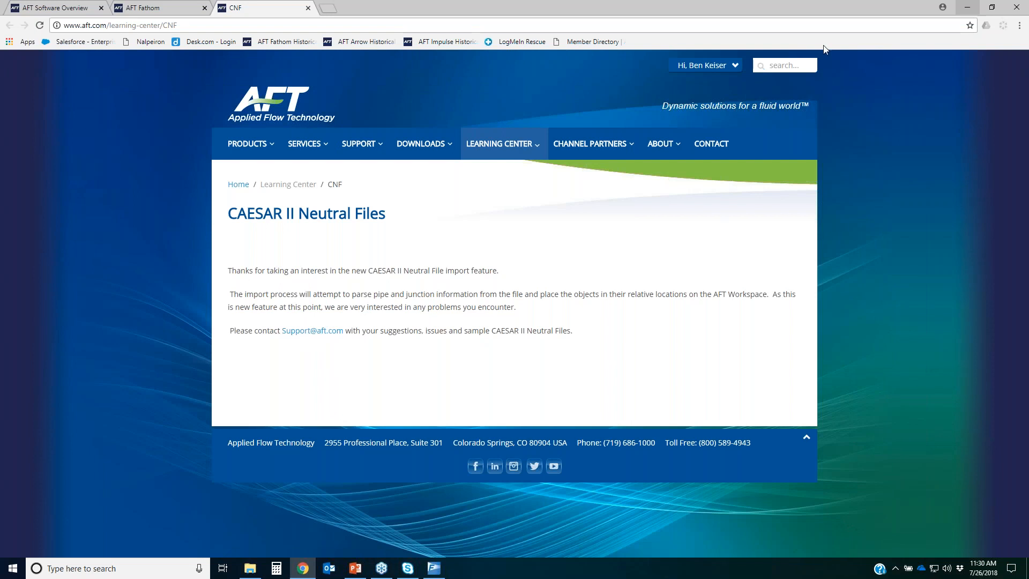
Minimize the browser showing the CAESAR II Neutral Files page, import the previewed layout, and deselect the imported objects
left_click(968, 9)
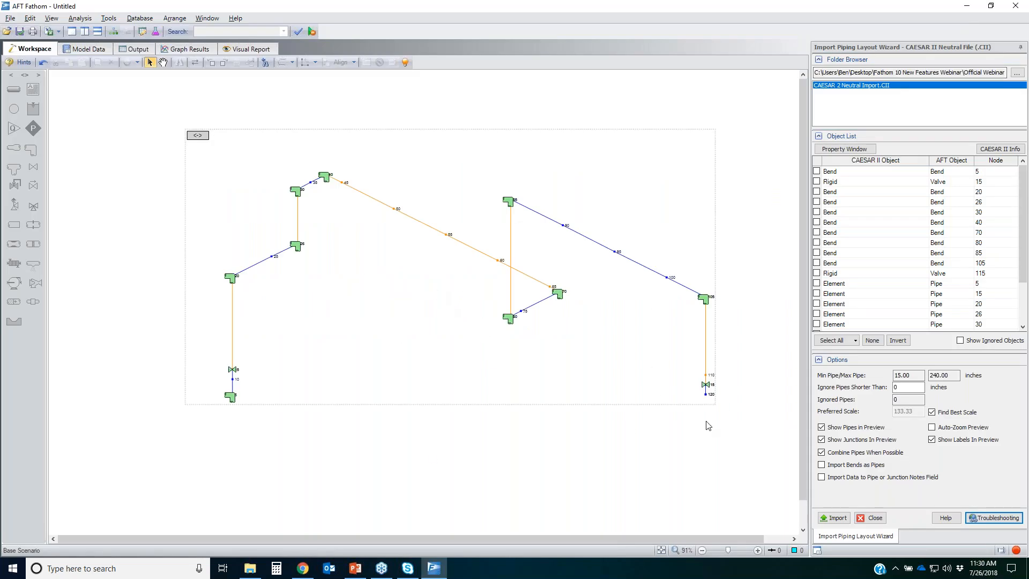
left_click(834, 517)
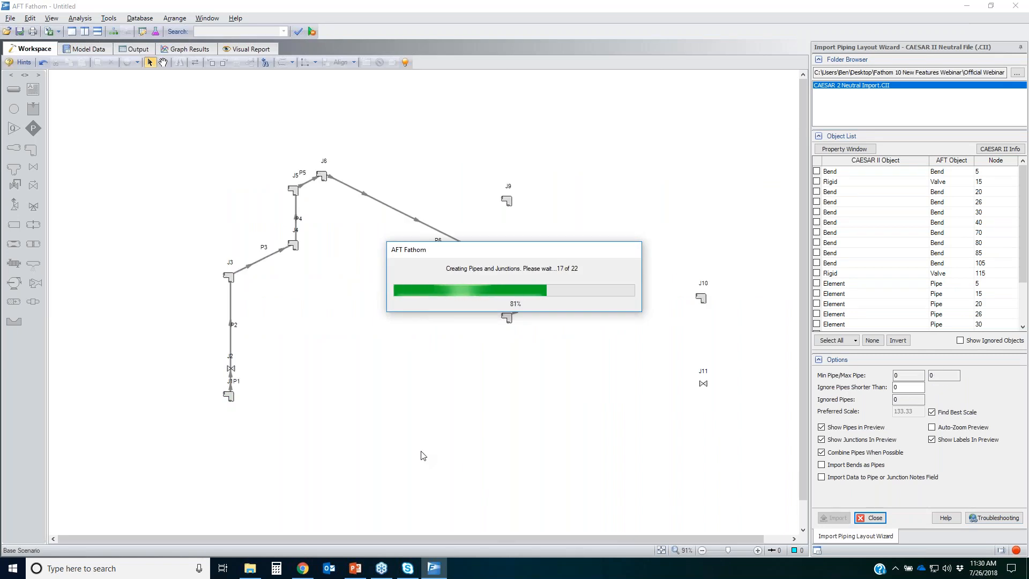
left_click(522, 419)
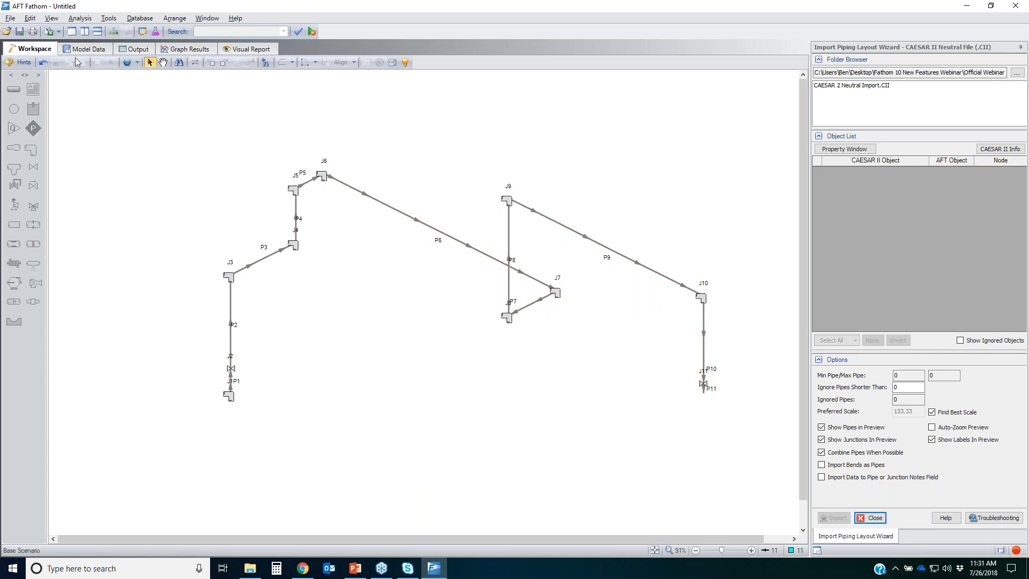
Close the piping layout import wizard and start a new model, discarding the changes to the untitled one
left_click(870, 518)
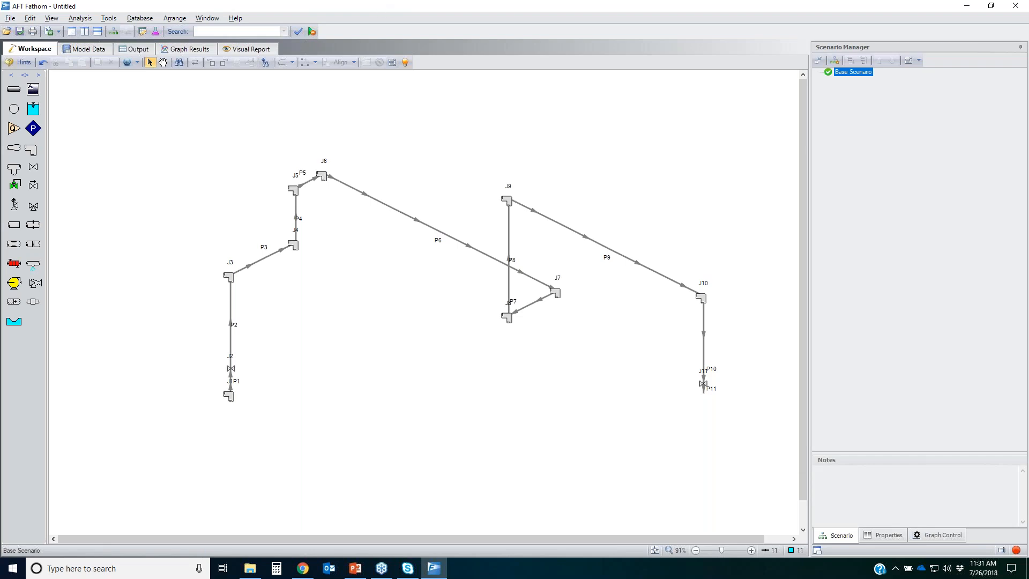
left_click(9, 20)
left_click(29, 38)
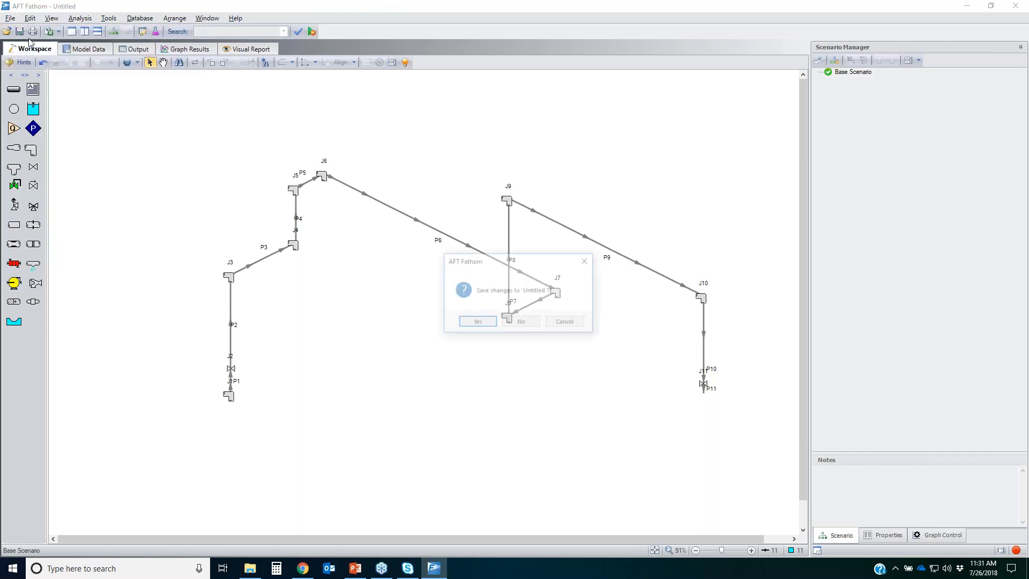
left_click(517, 322)
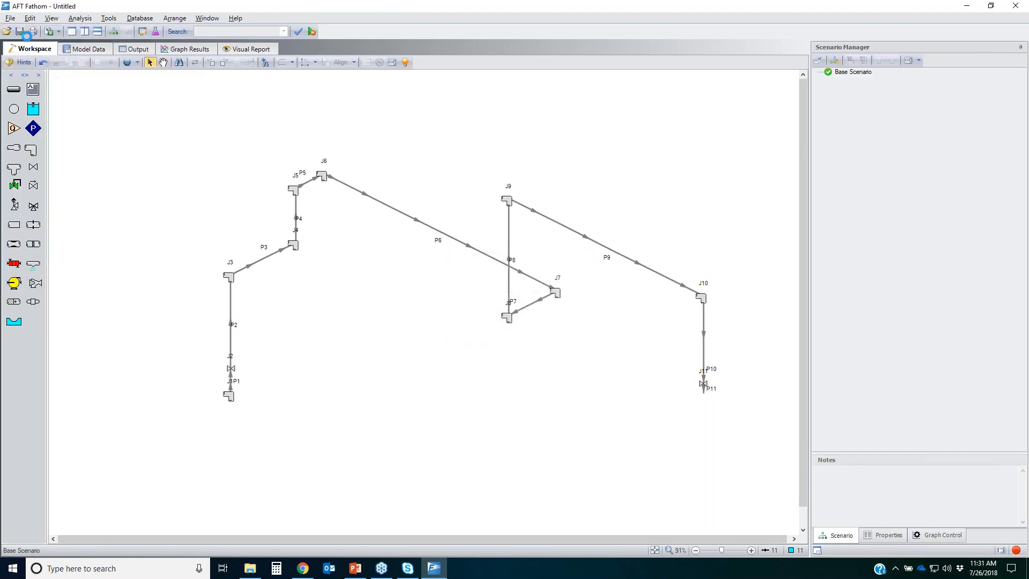
Start an EPANET file import and browse to Model Importing, within Official Webinar Models in the desktop folder Fathom 10 New Features Webinar
left_click(9, 19)
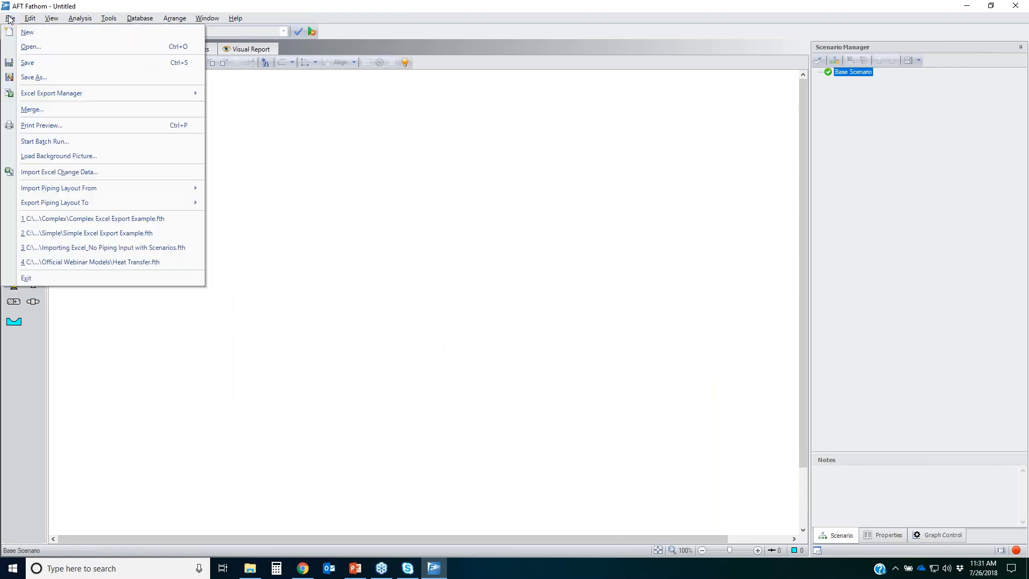
mouse_move(30, 18)
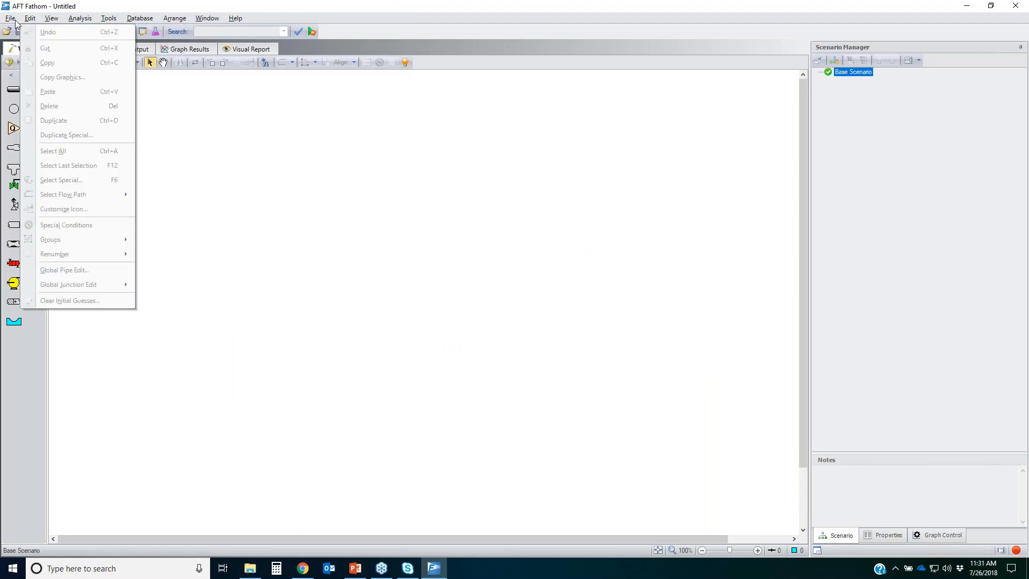
mouse_move(114, 194)
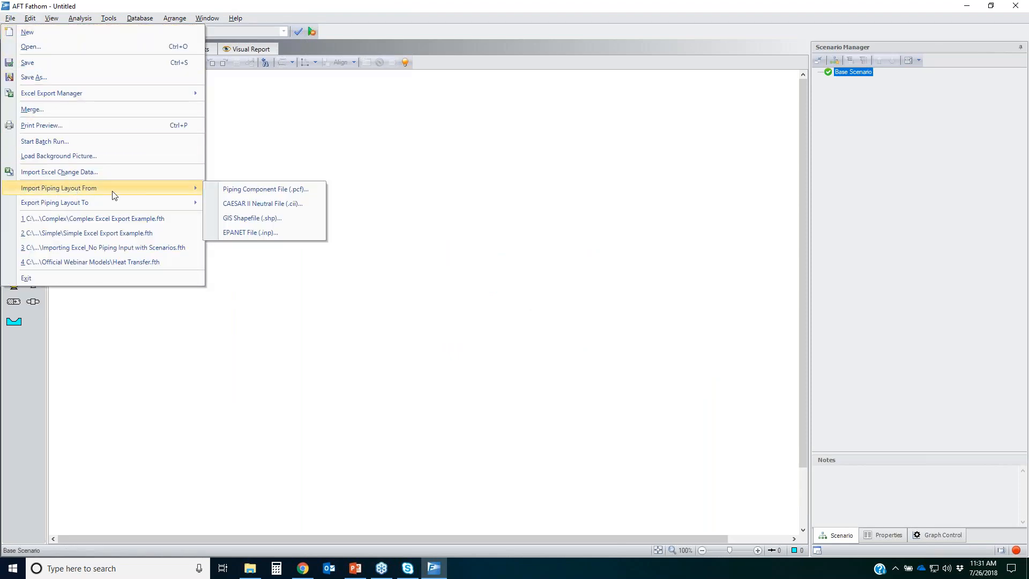
left_click(266, 232)
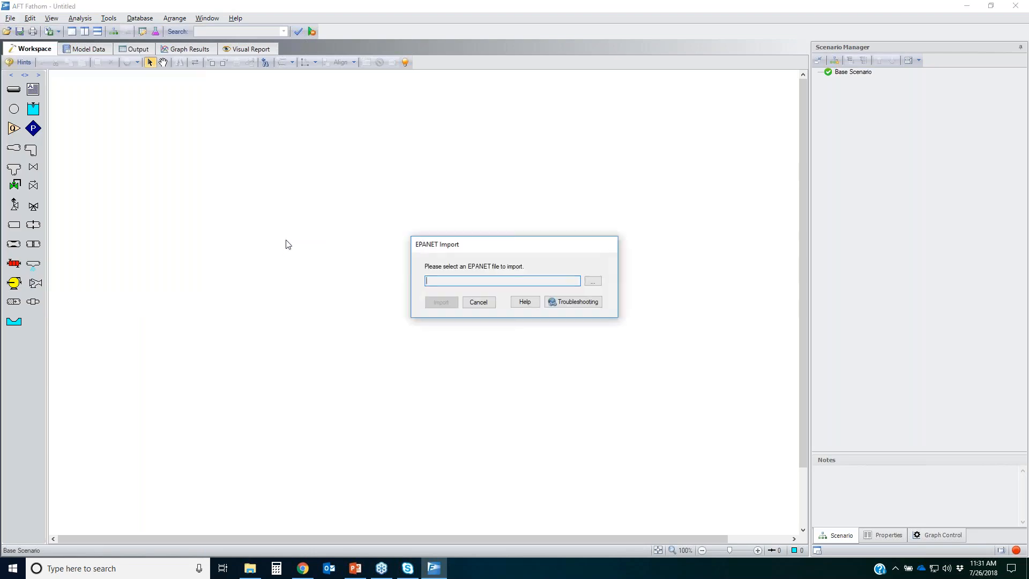
left_click(592, 281)
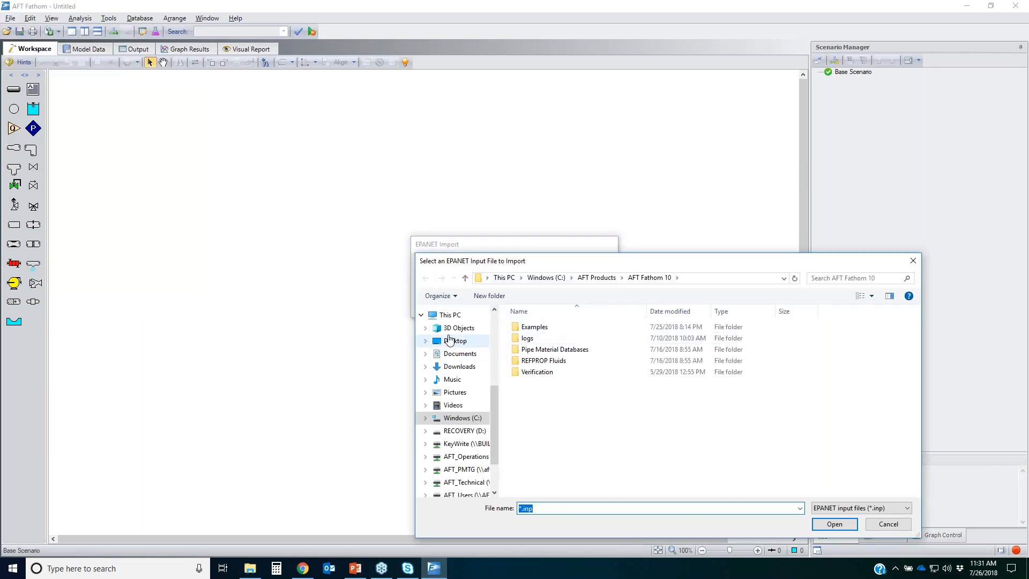
left_click(455, 341)
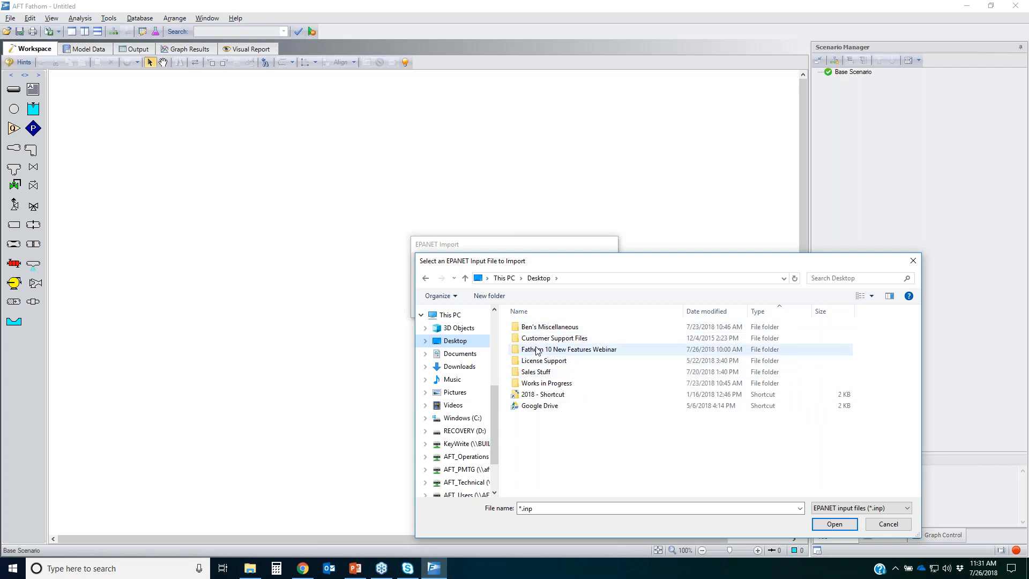
left_click(578, 352)
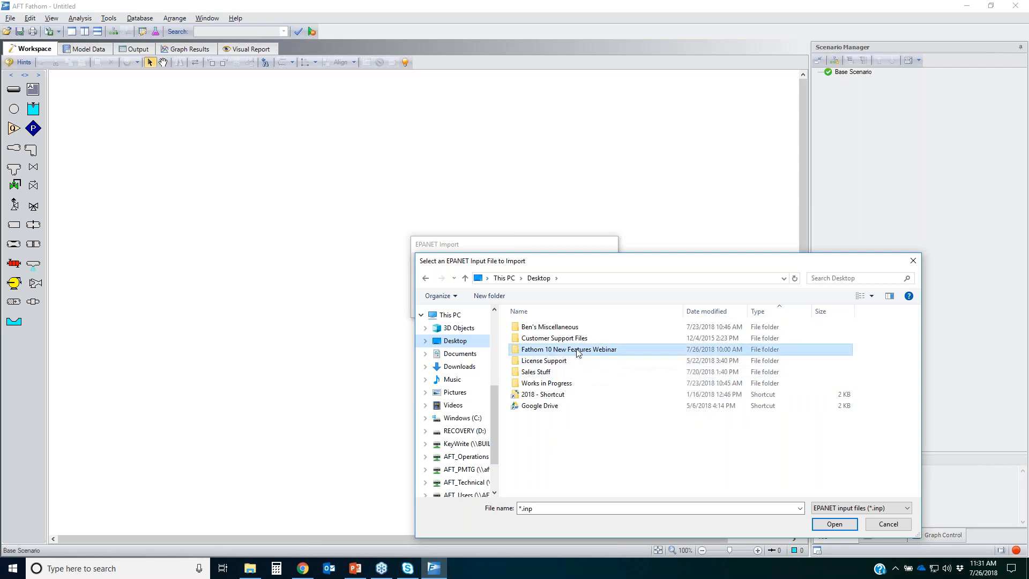
double_click(578, 351)
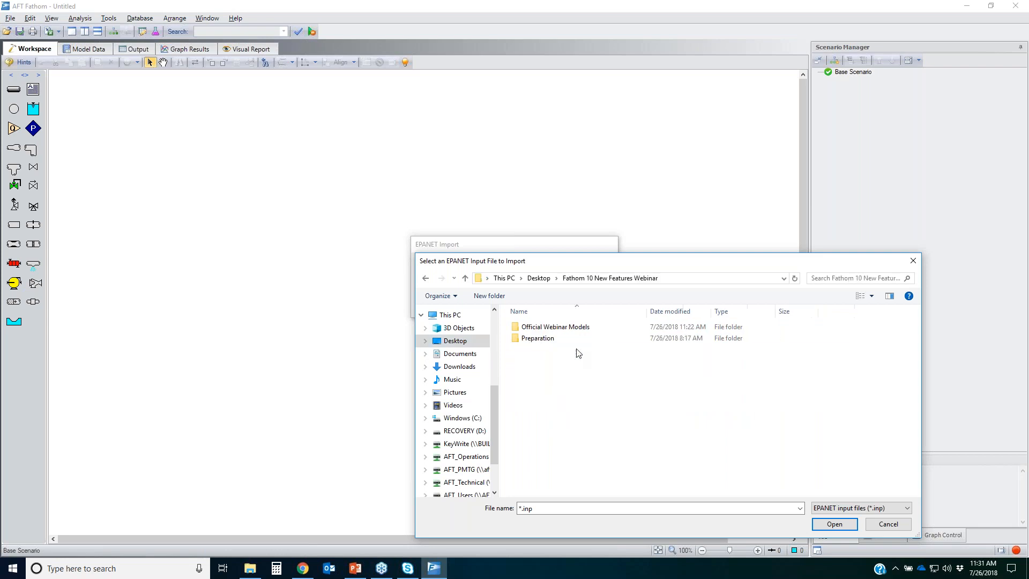
double_click(542, 328)
double_click(543, 349)
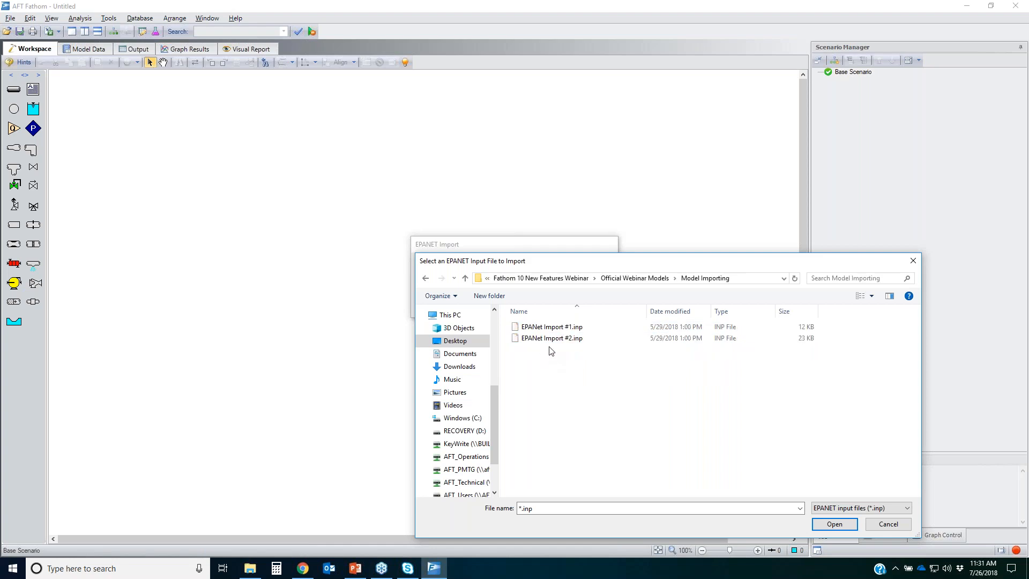
Import the piping layout from EPANet Import #1.inp and dismiss the list of junction ID changes
double_click(548, 327)
left_click(435, 307)
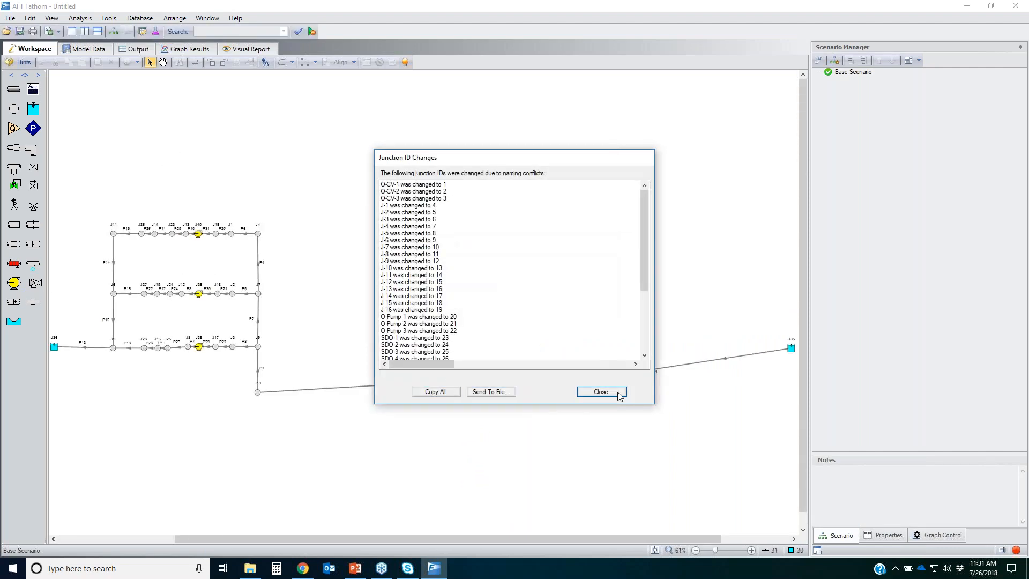
left_click(602, 394)
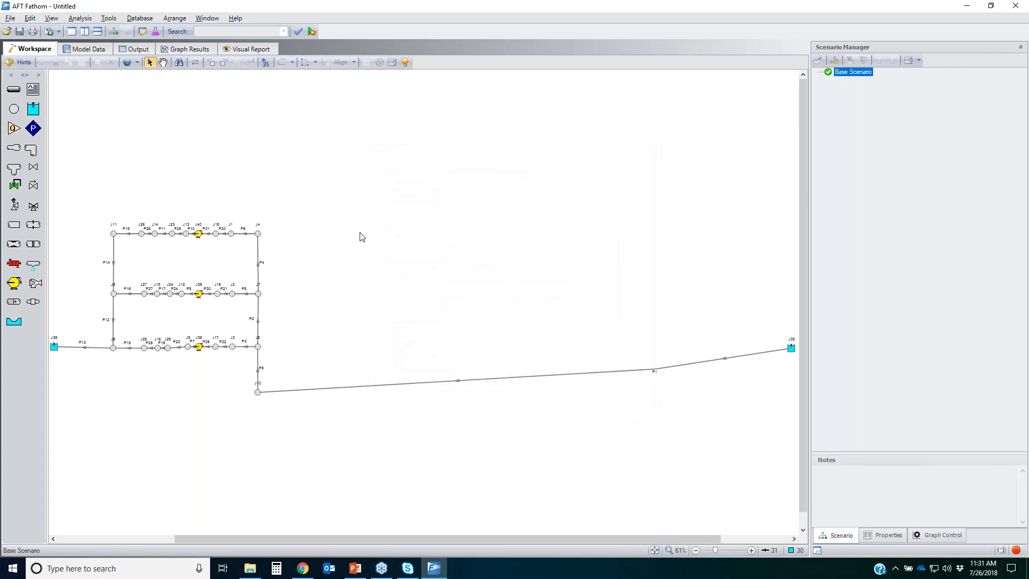
Examine the imported pipes' lengths, diameters and roughness in the model data
left_click(88, 48)
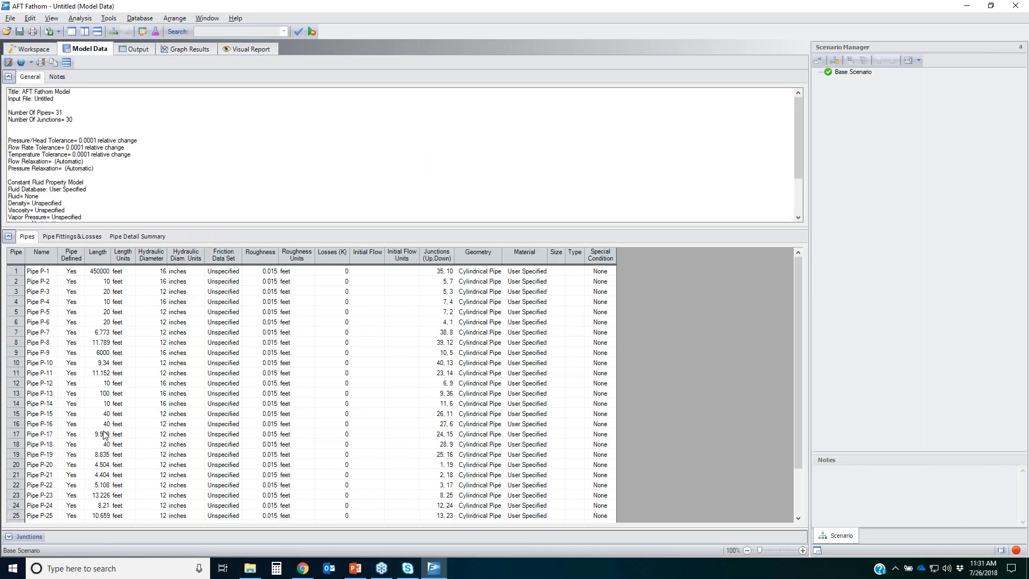
left_click(99, 282)
scroll(185, 417, "down", 2)
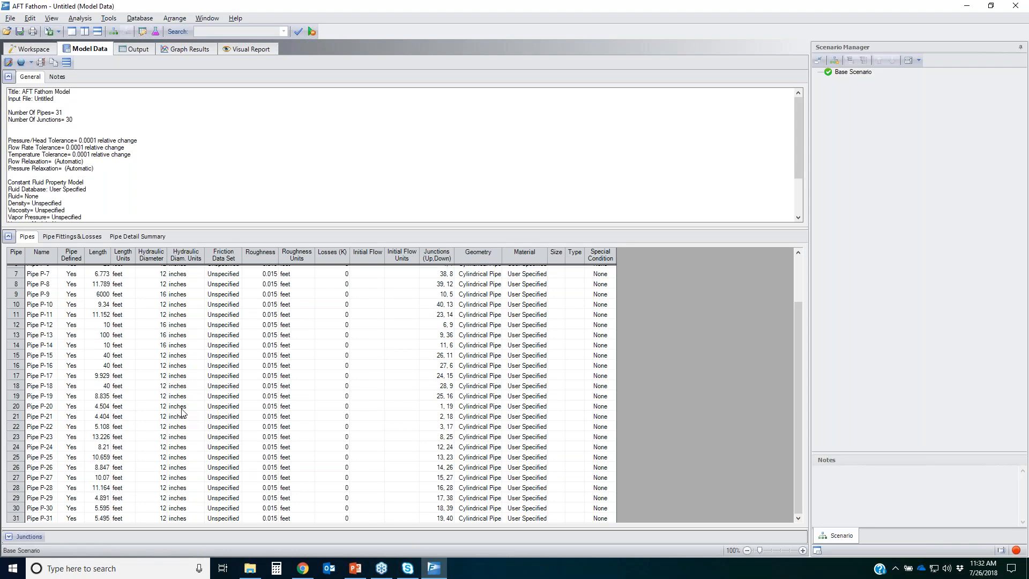
Examine the imported branch and pump data, including the properties and curve of pump 38, and return to the workspace
left_click(8, 237)
left_click(21, 540)
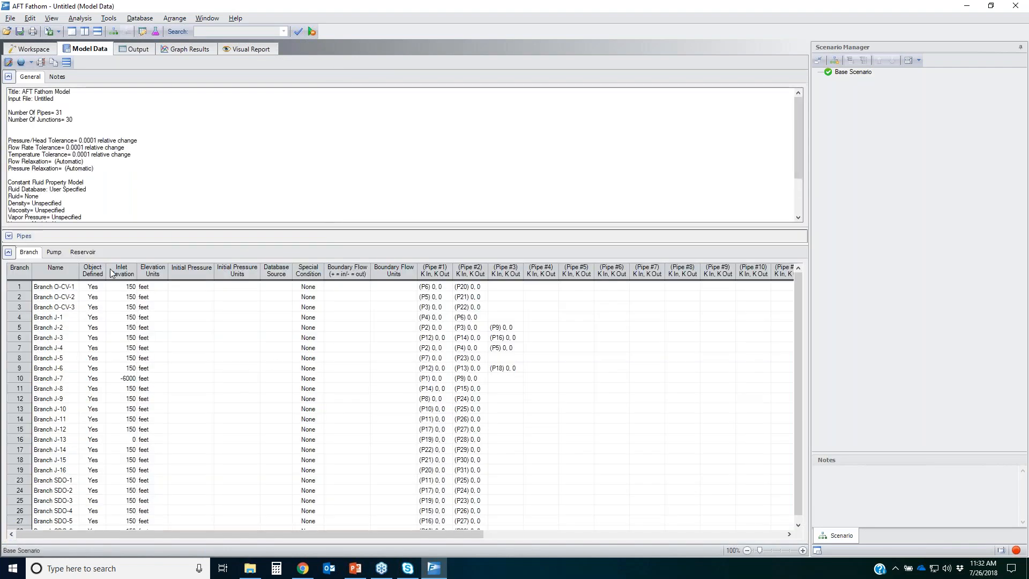
left_click(49, 252)
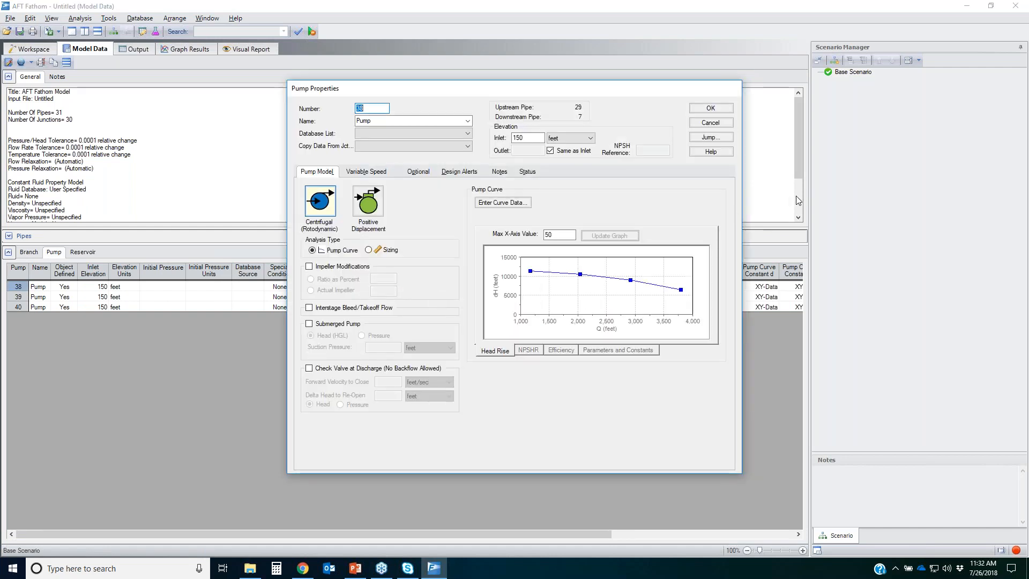
left_click(709, 123)
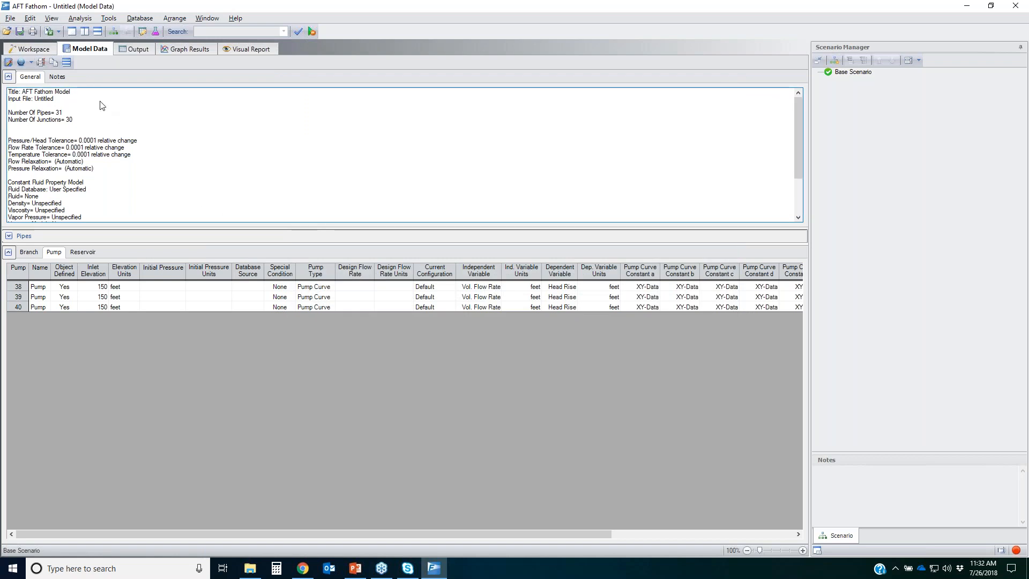
left_click(36, 49)
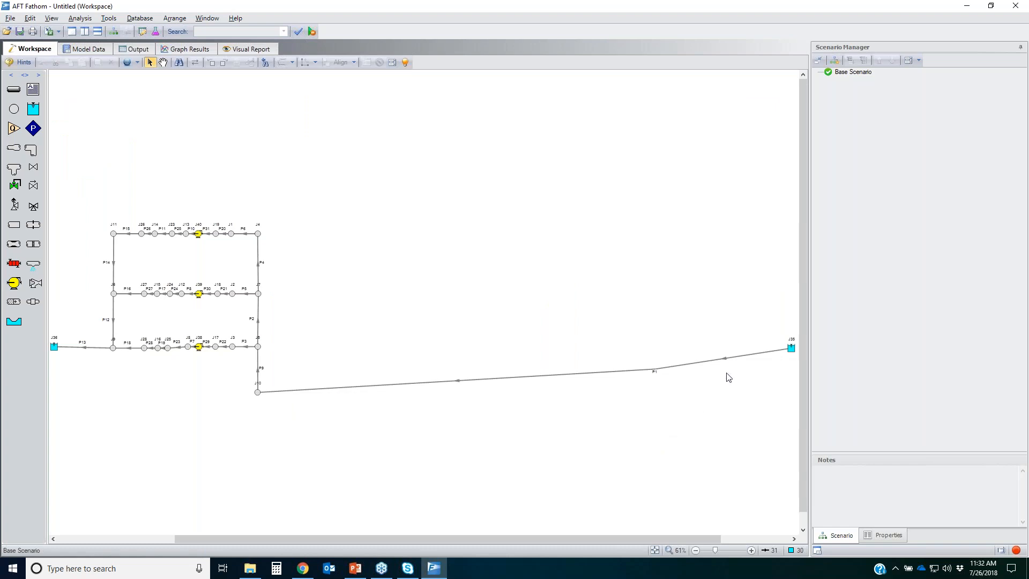
left_click(7, 32)
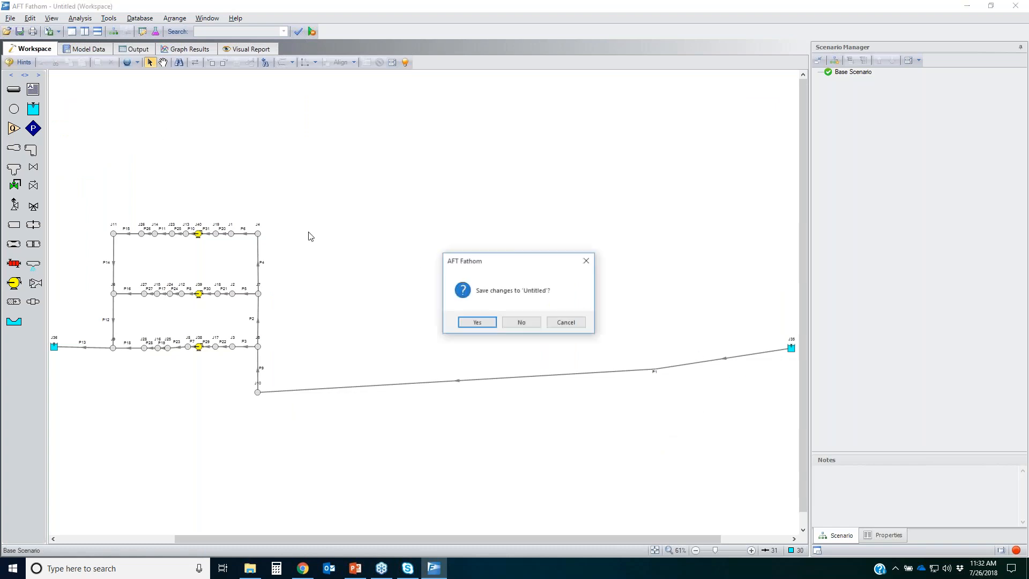
left_click(534, 328)
left_click(639, 307)
Start a new blank model, discarding the layout imported from EPANet Import #1.inp
left_click(10, 17)
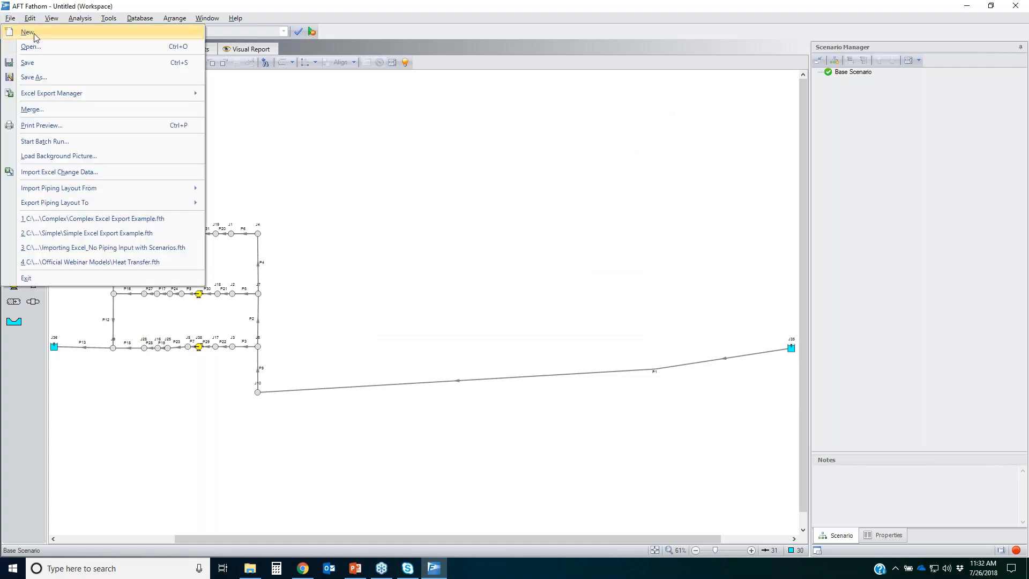
left_click(25, 31)
left_click(522, 323)
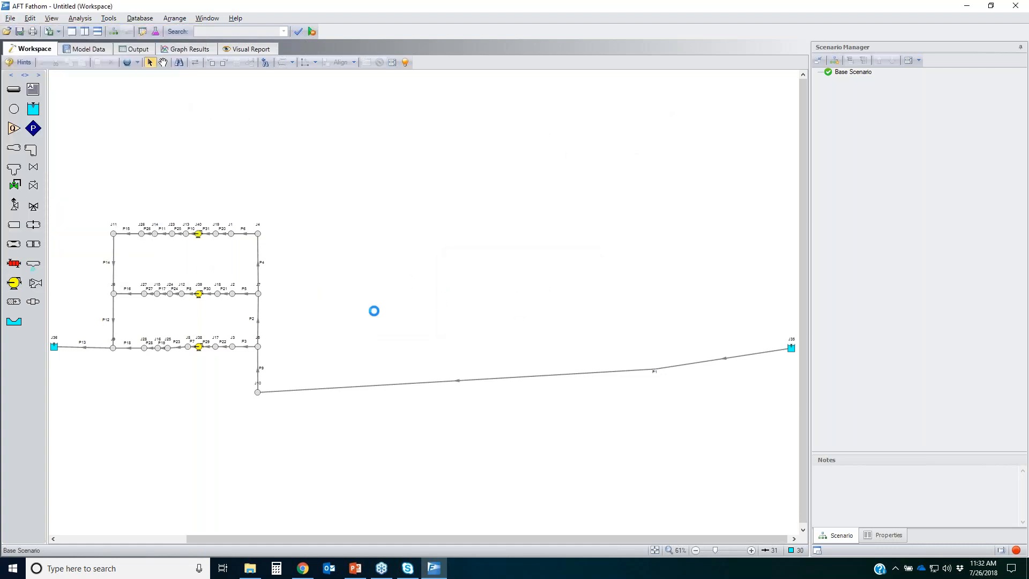
Start another EPANET file import and browse from the desktop through Fathom 10 New Features Webinar and Official Webinar Models to Model Importing
left_click(11, 17)
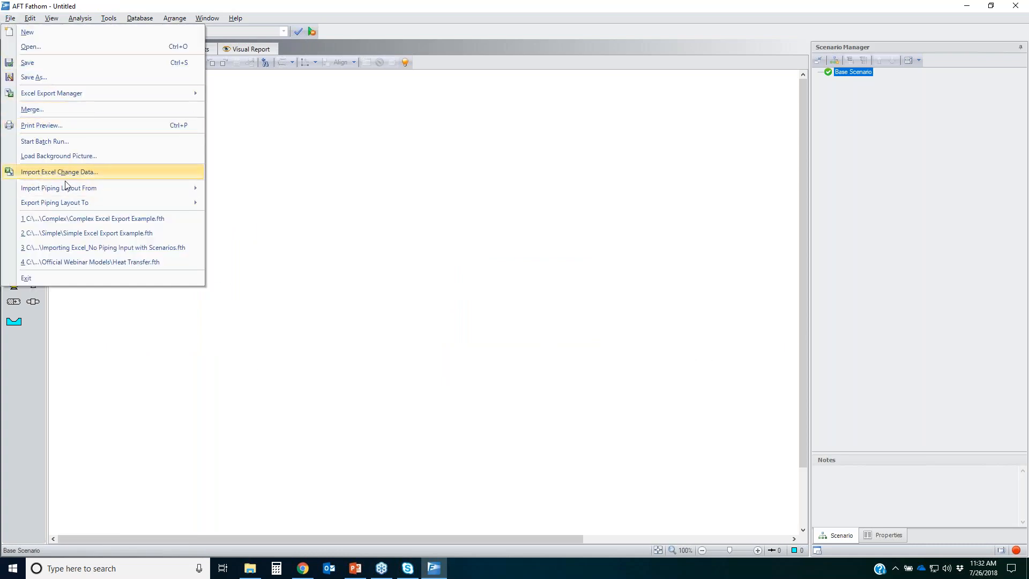
mouse_move(126, 193)
left_click(243, 230)
left_click(592, 280)
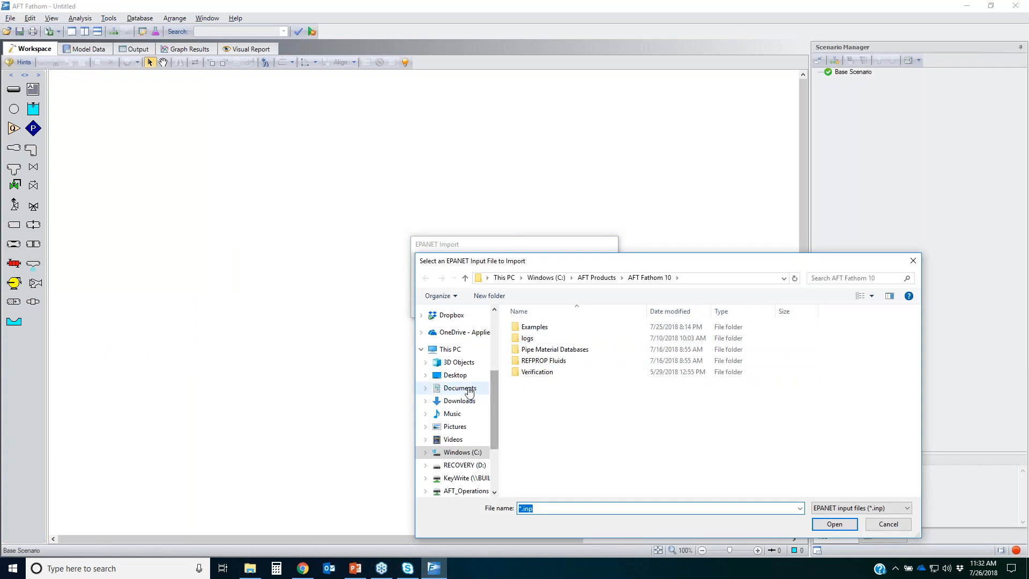
left_click(455, 374)
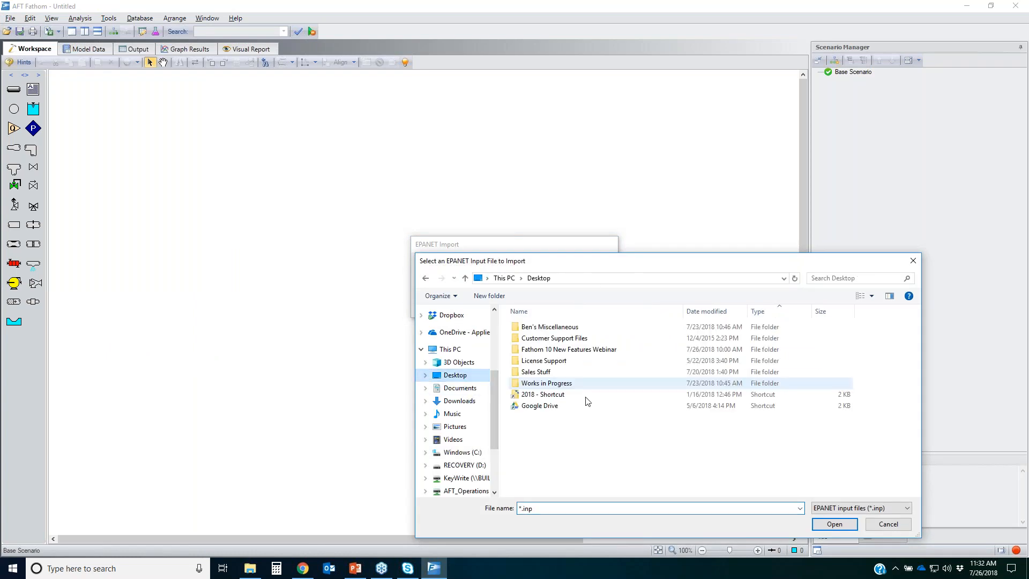
double_click(569, 349)
double_click(572, 331)
double_click(541, 349)
Import the piping layout from EPANet Import #2.inp and dismiss the list of junction ID changes
left_click(546, 343)
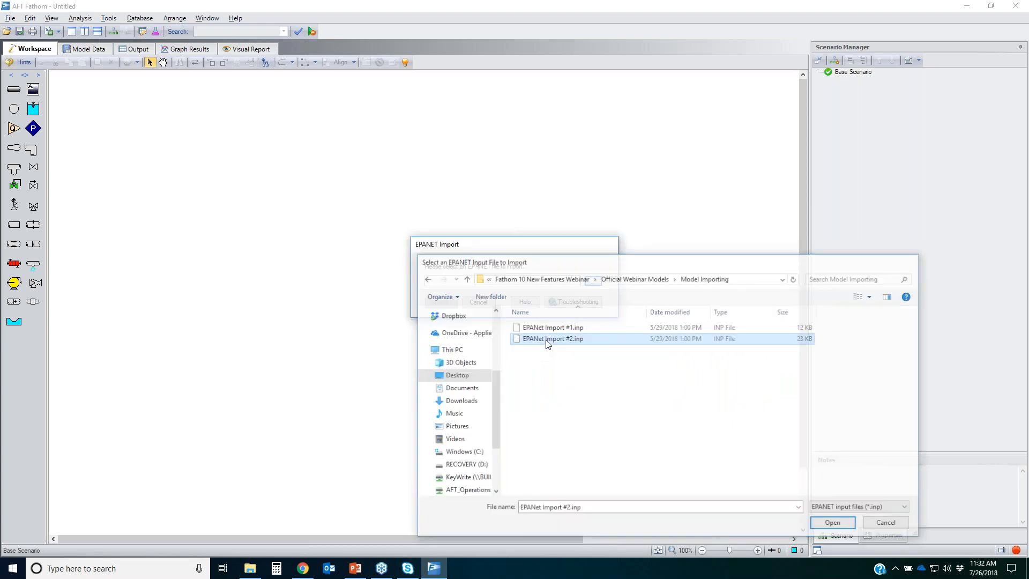
double_click(547, 343)
left_click(434, 301)
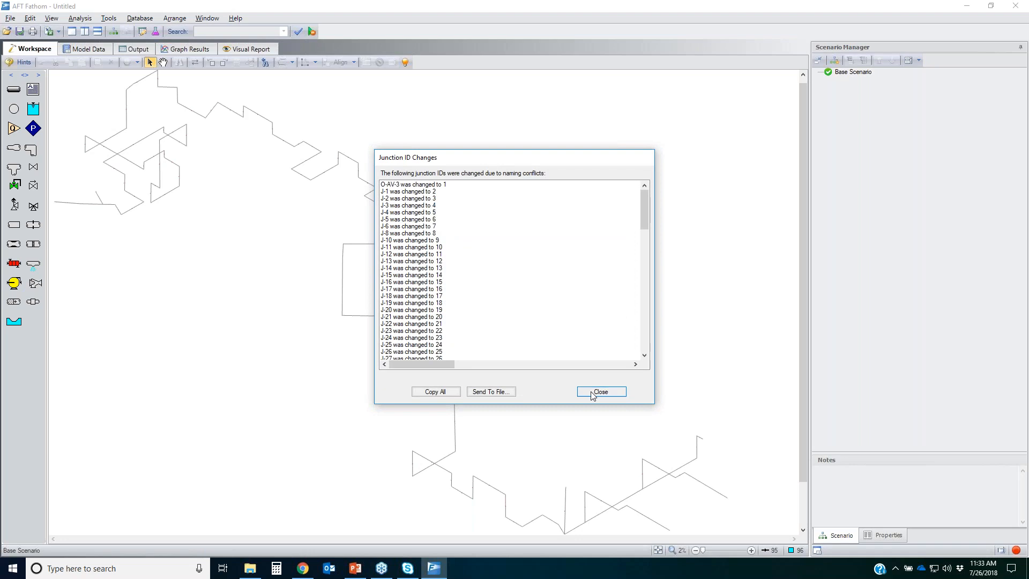
left_click(593, 395)
left_click(601, 399)
Show the workspace overview map, fit the whole layout in it, and use it to inspect separate areas of the large piping network
left_click(818, 552)
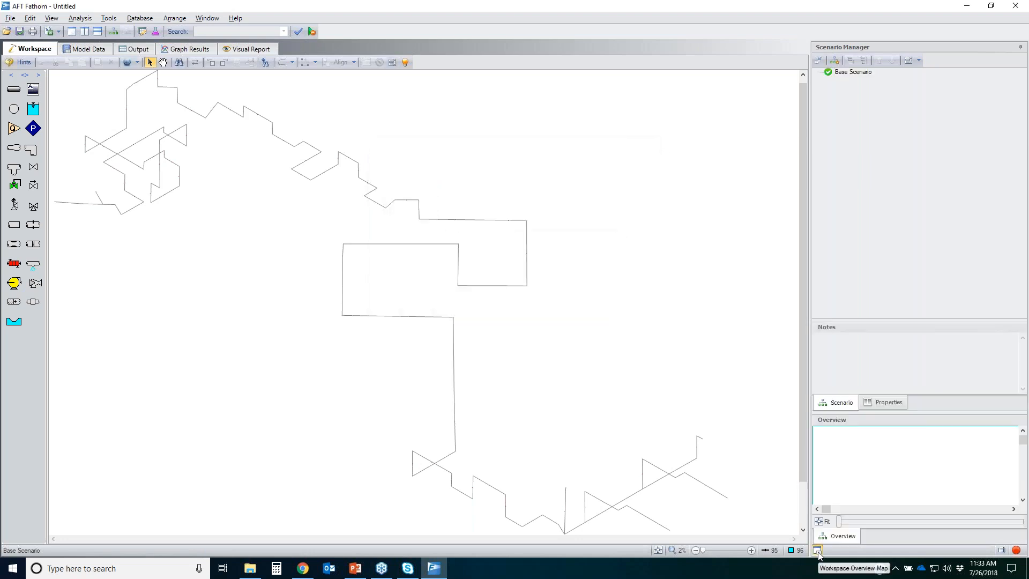
left_click(825, 523)
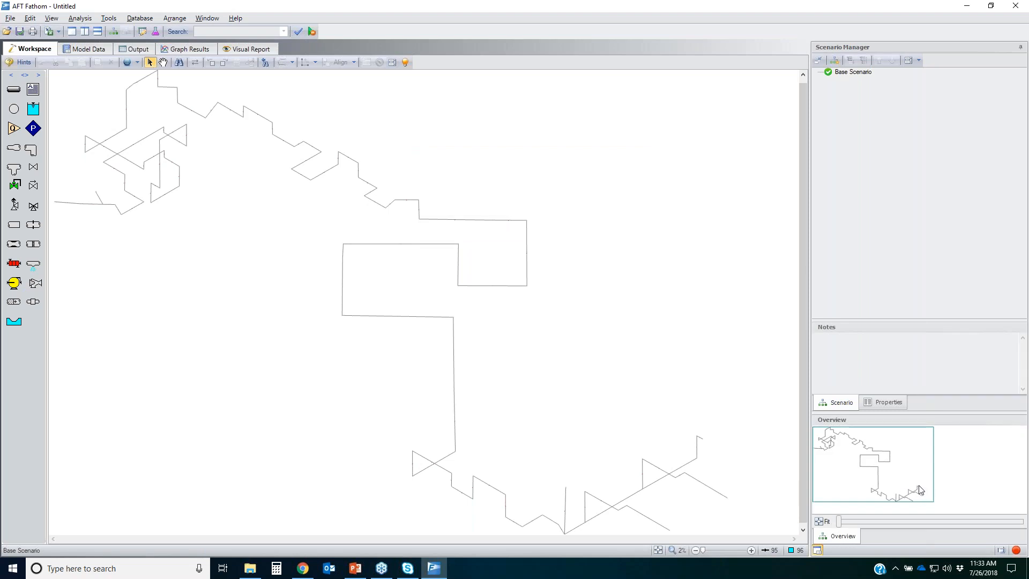
left_click_drag(912, 491, 912, 492)
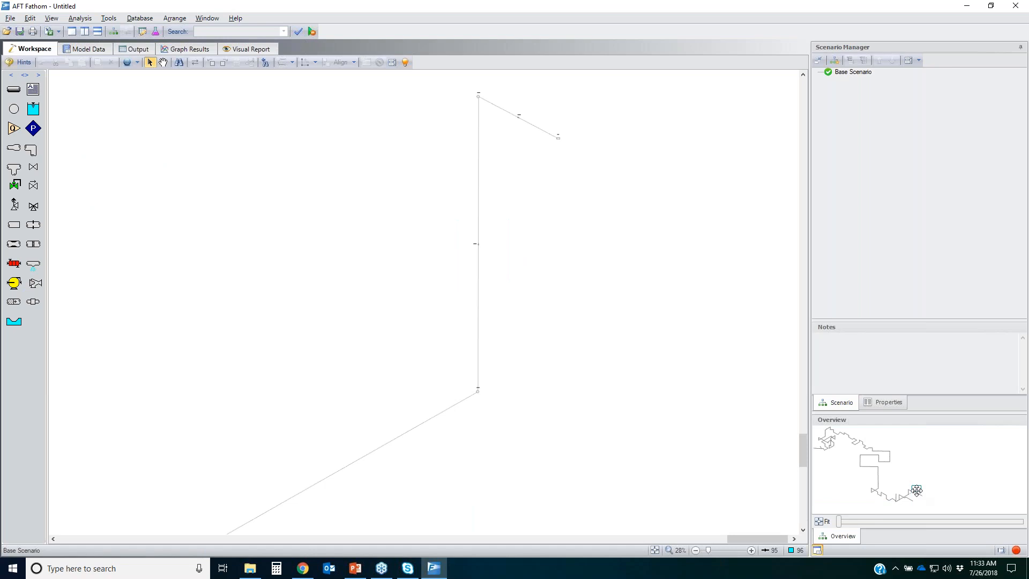
left_click_drag(916, 490, 874, 486)
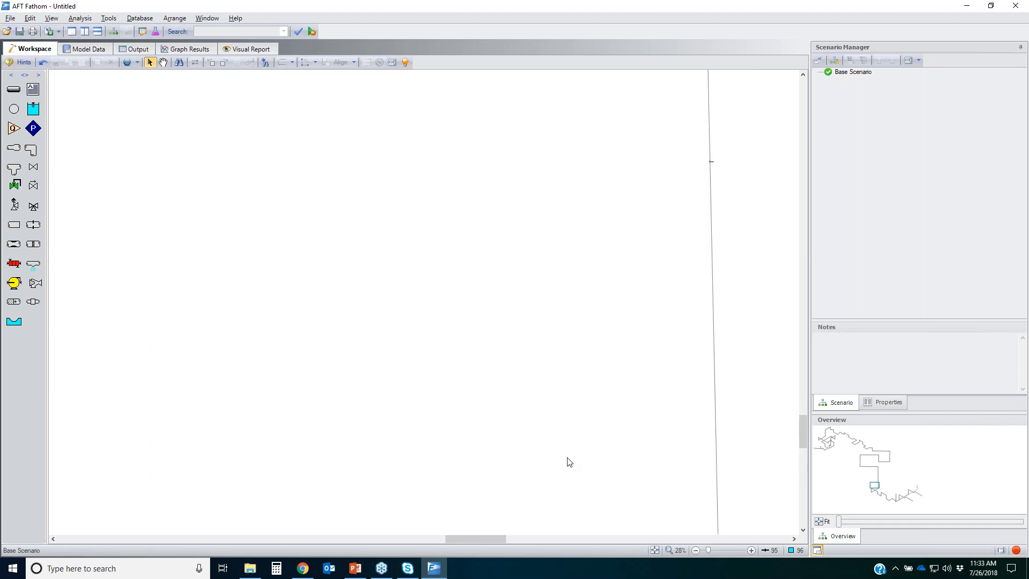